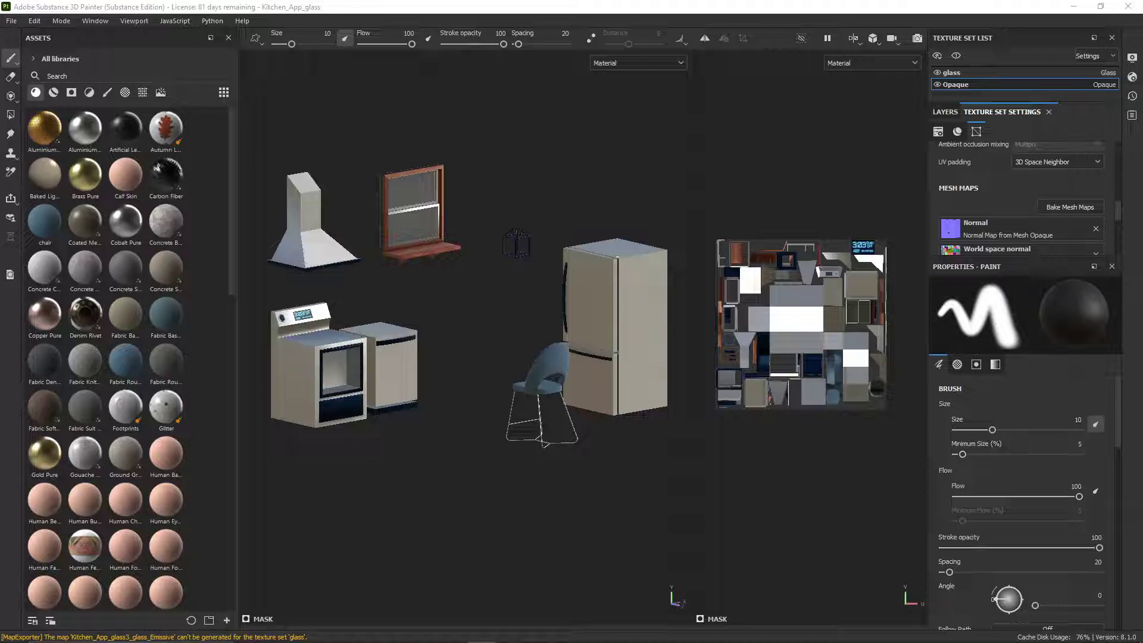
Export the glass and Opaque texture sets with the PBR Metallic Roughness template and switch to Cinema 4D.
click(17, 23)
click(63, 215)
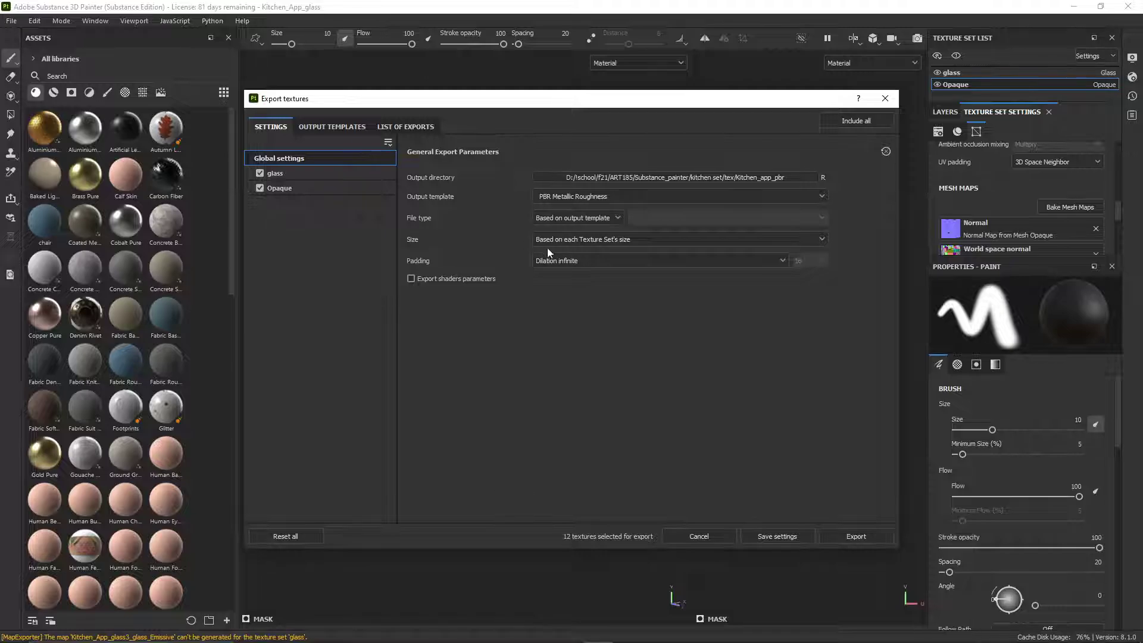
click(891, 539)
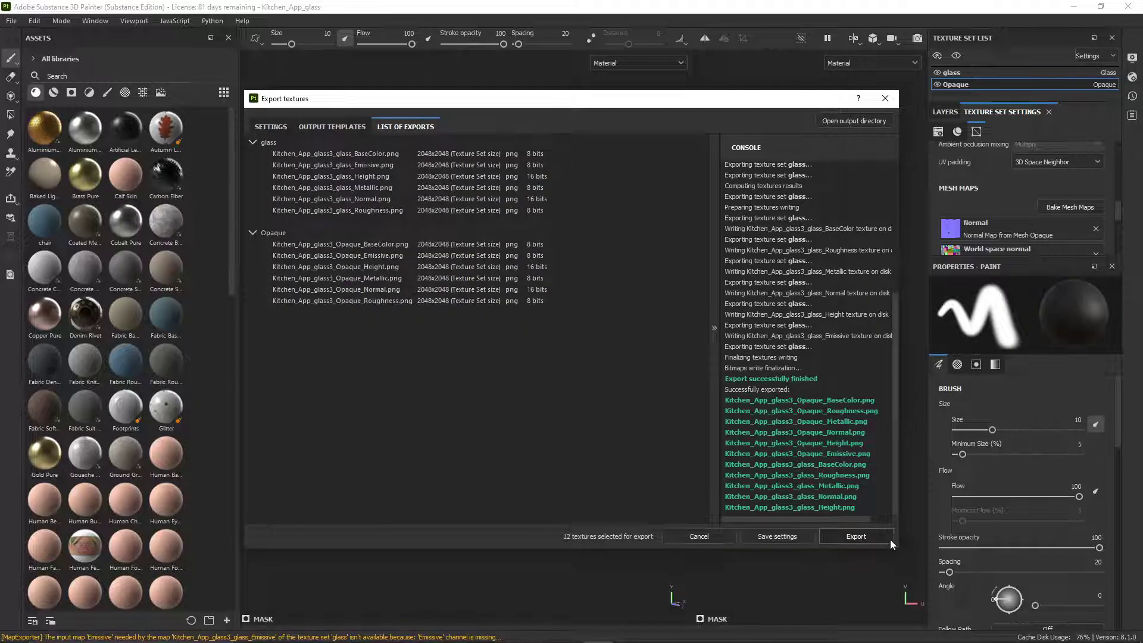
key(Escape)
click(1073, 6)
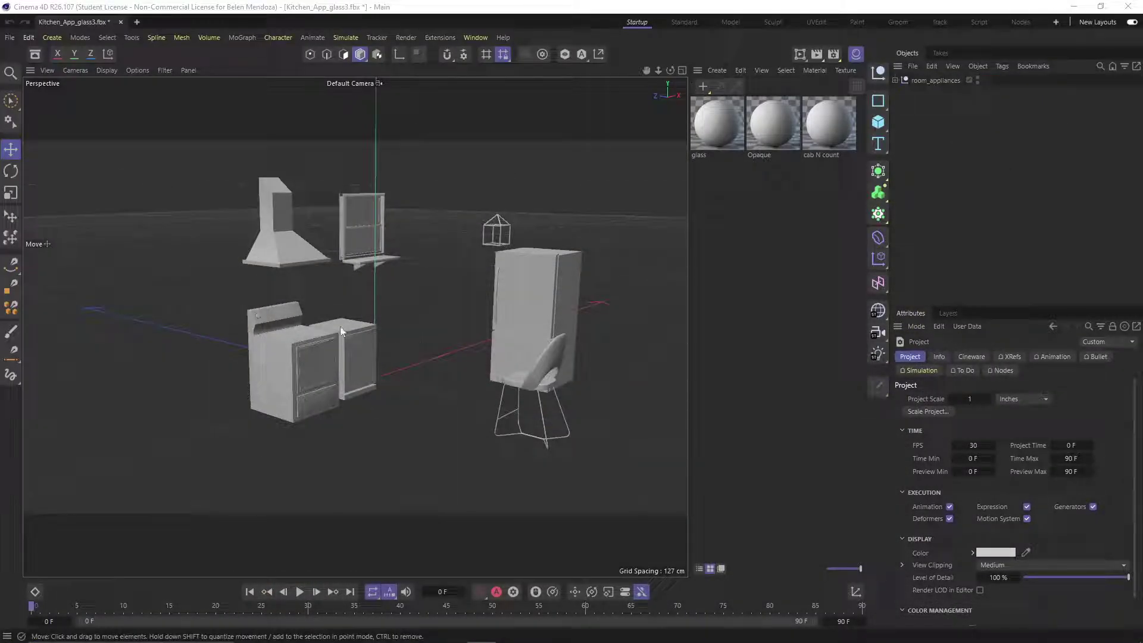
Delete the cab N count material from the scene.
click(828, 146)
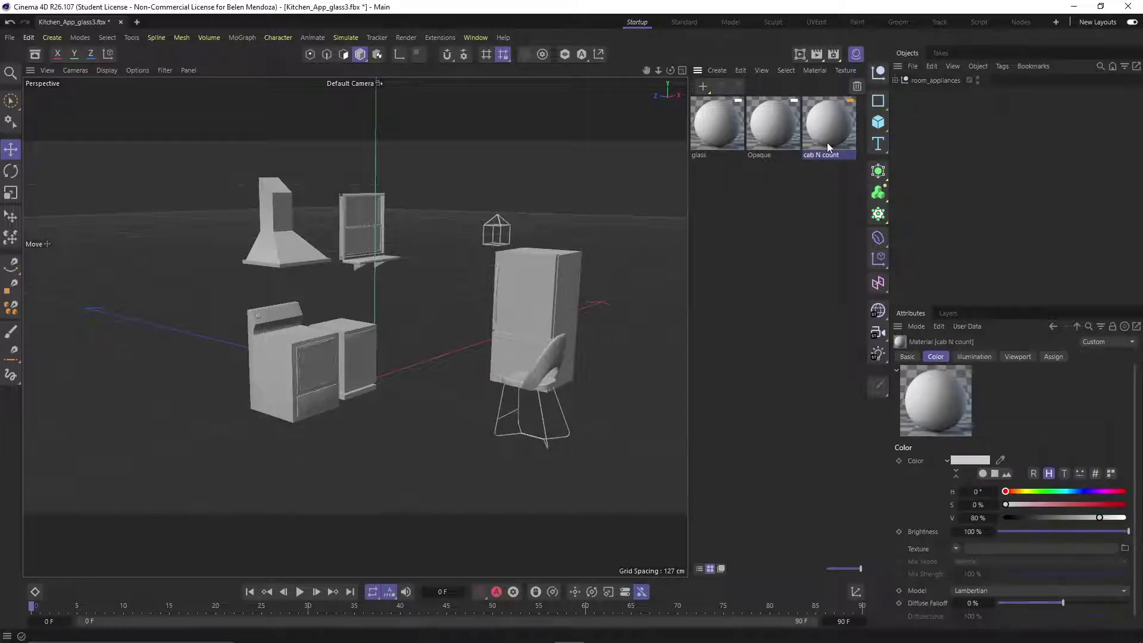
key(Delete)
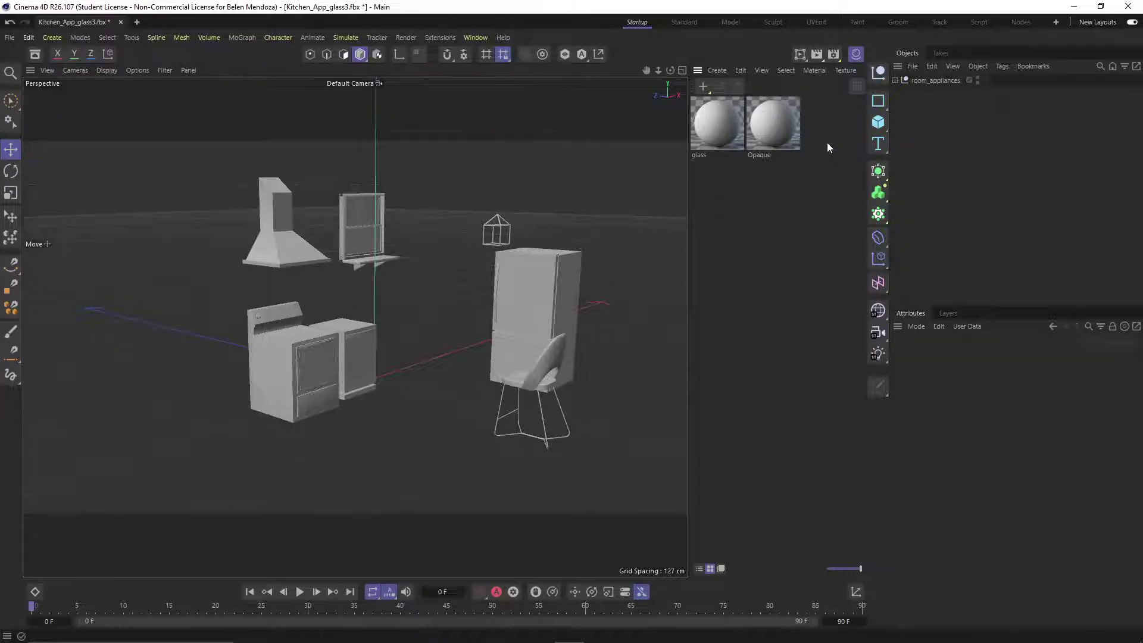
drag(811, 130, 730, 156)
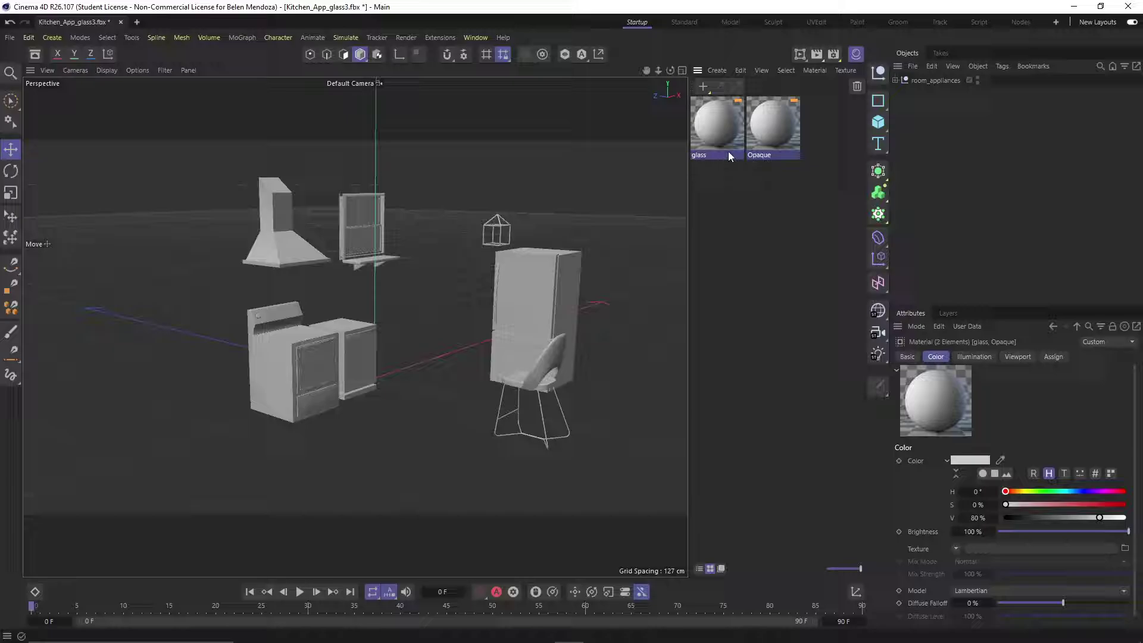
Expand the room_appliances group to list its child objects and clear the material selection.
click(895, 80)
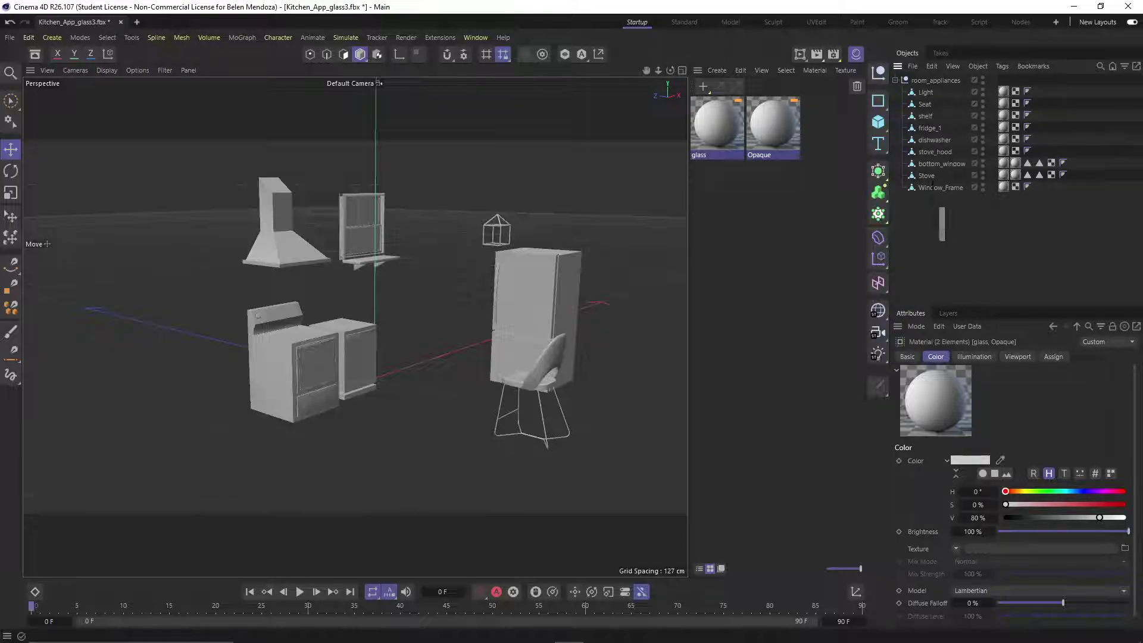
drag(943, 240, 900, 81)
click(939, 216)
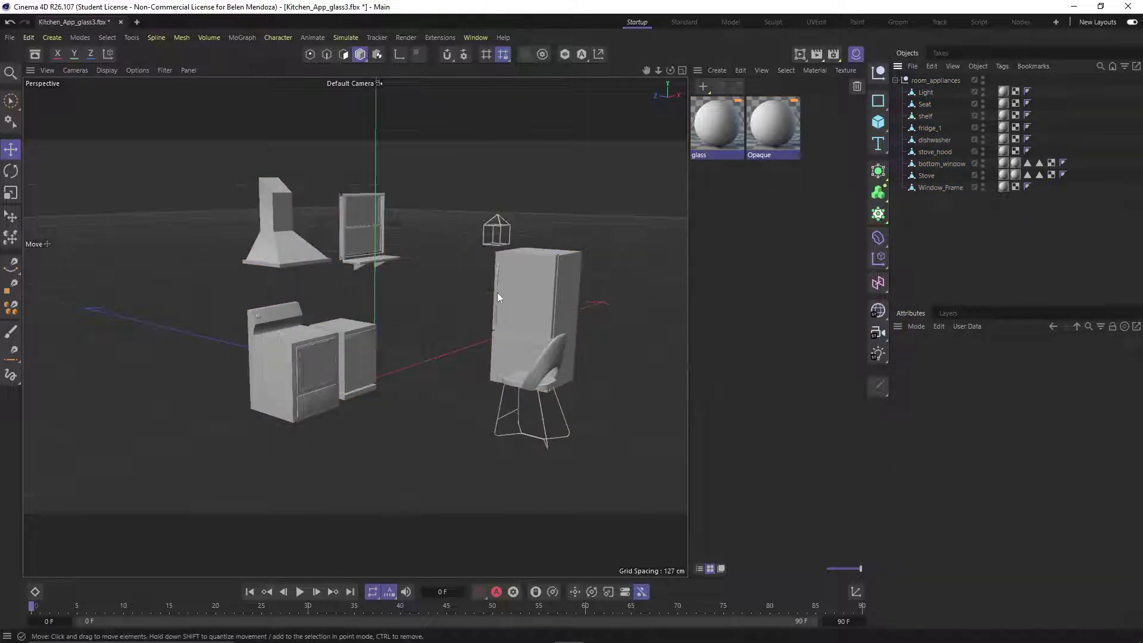
alt+middle_drag(491, 298, 384, 329)
scroll(377, 331, up, 2)
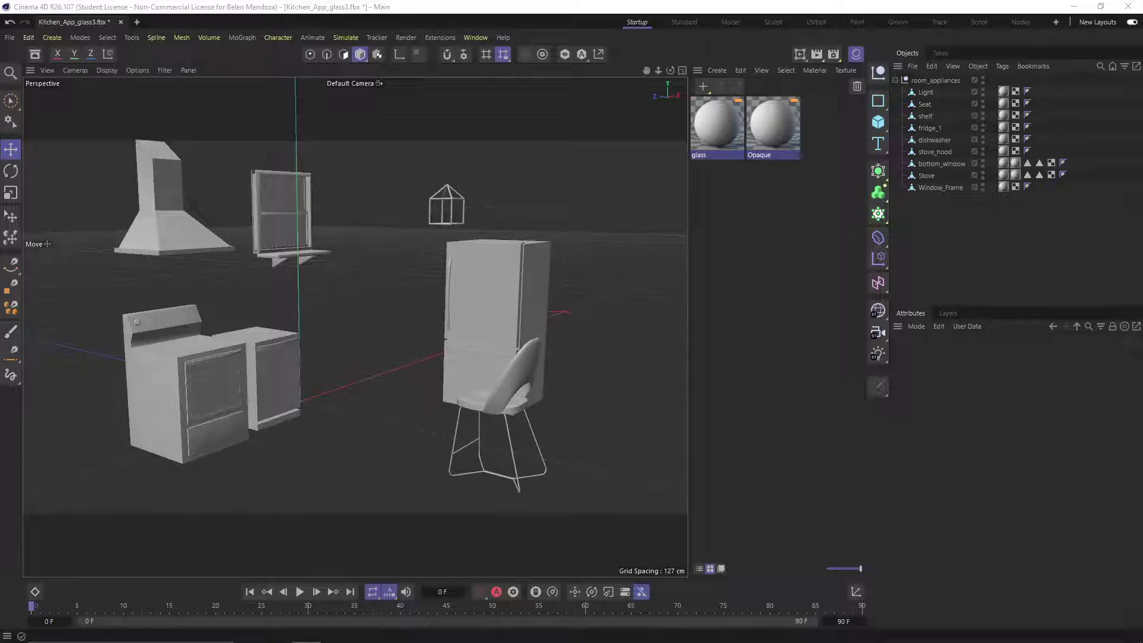
Review the exported texture files in the Kitchen_app and Kitchen_app_pbr folders.
double_click(613, 332)
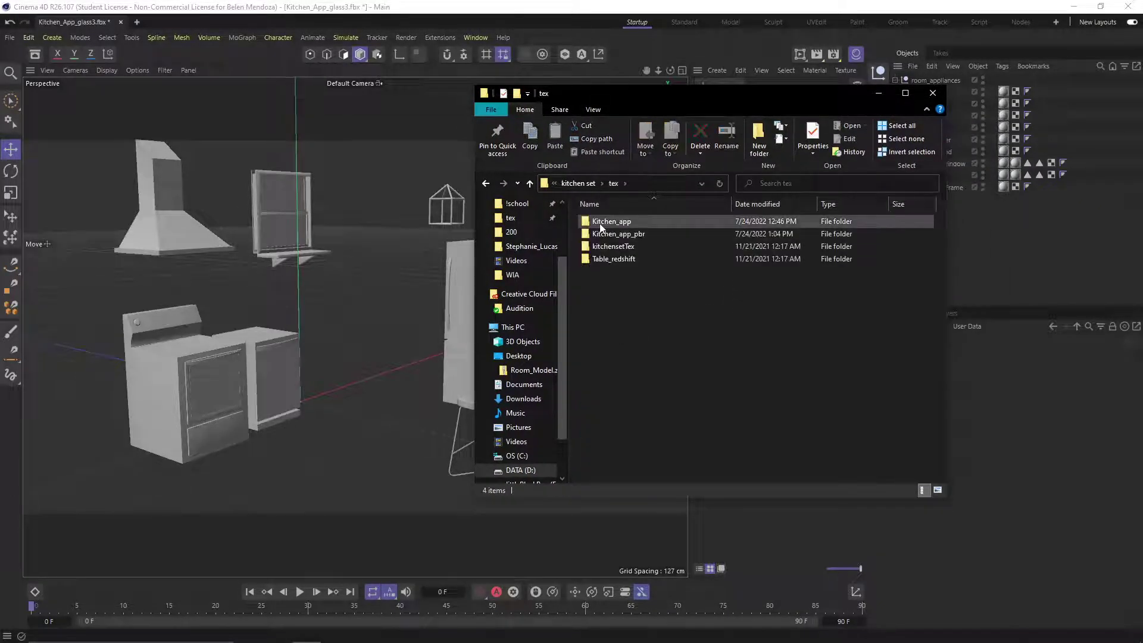
double_click(627, 221)
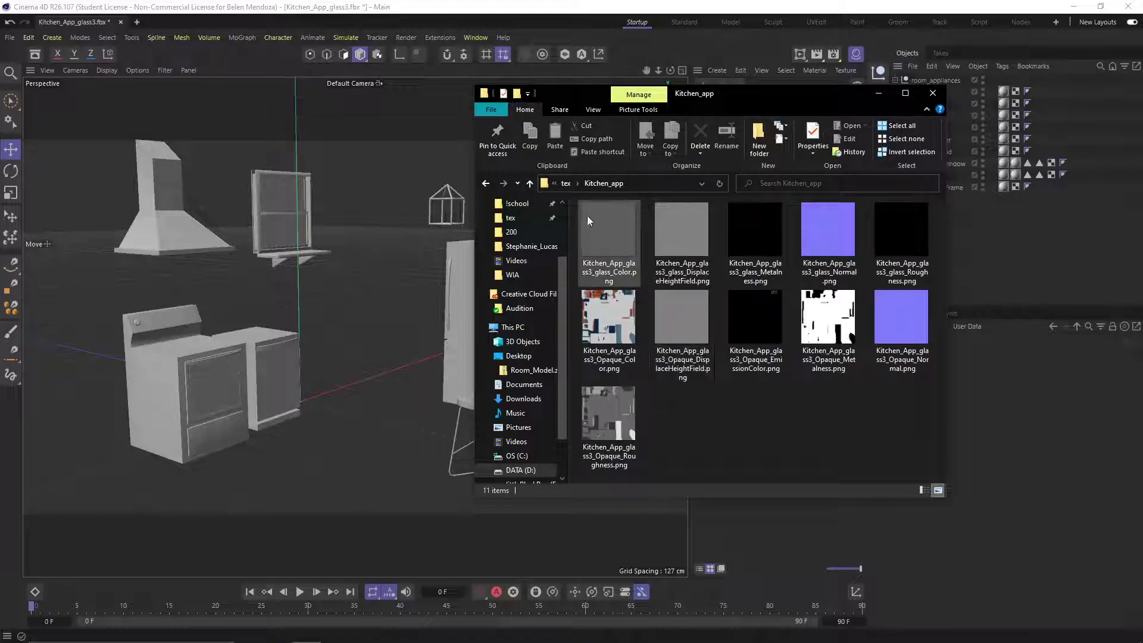
click(485, 183)
double_click(601, 233)
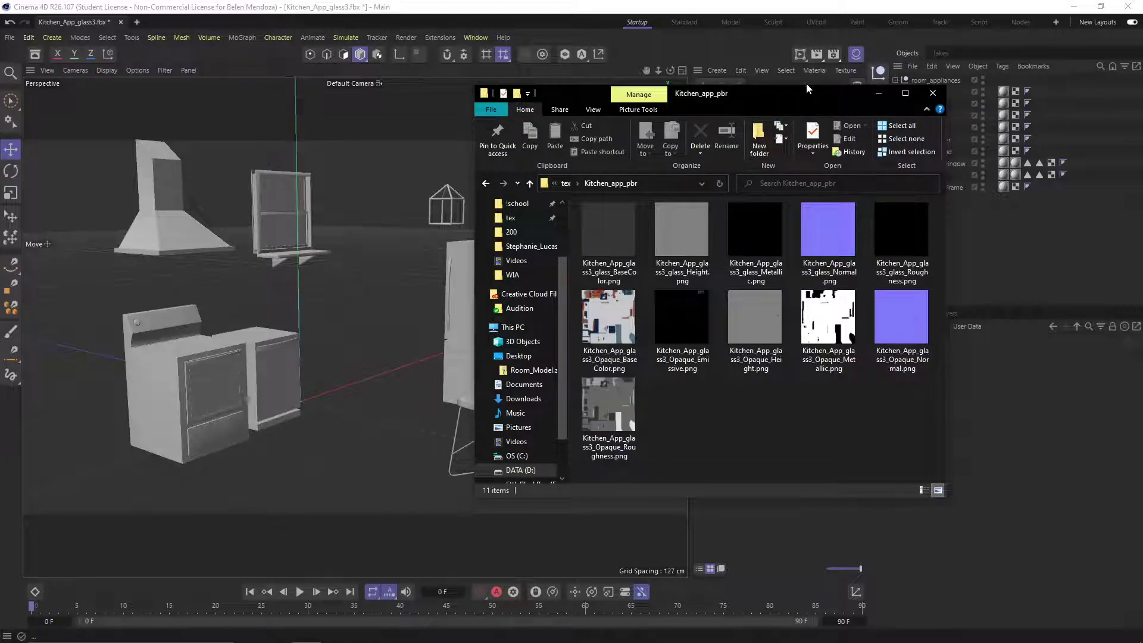
click(933, 93)
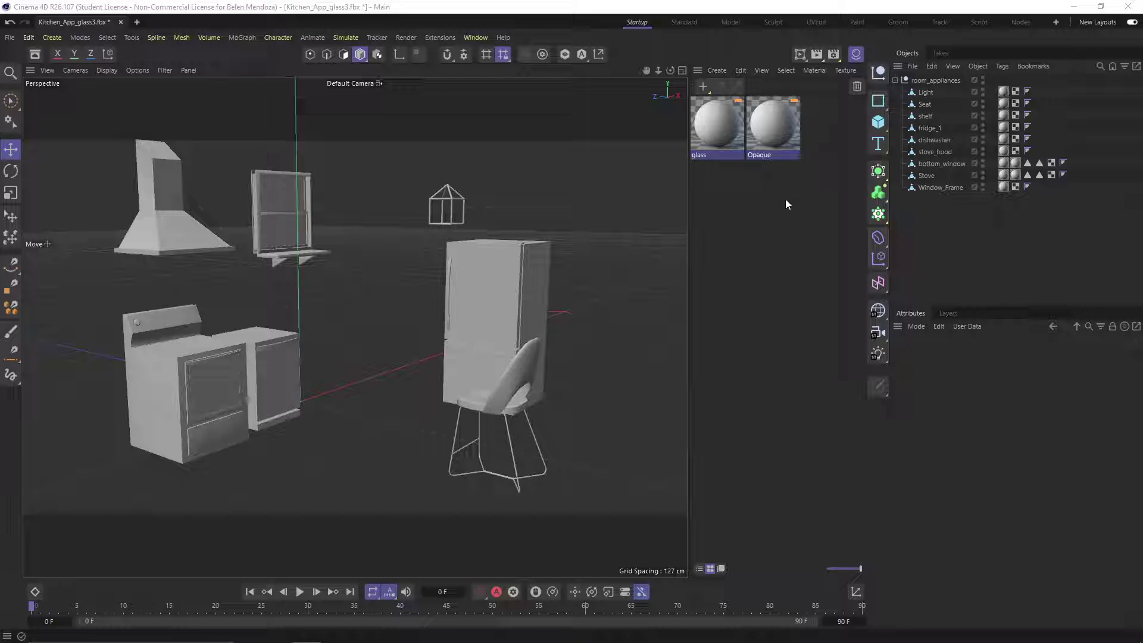
Create a new PBR material and duplicate it.
key(ctrl+s)
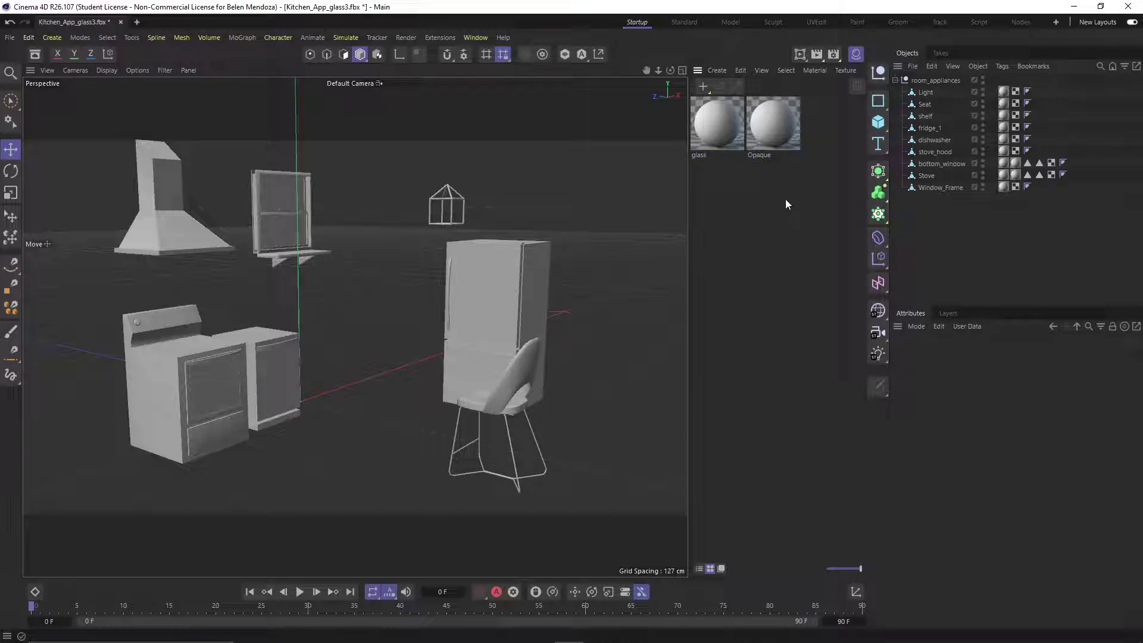
click(706, 90)
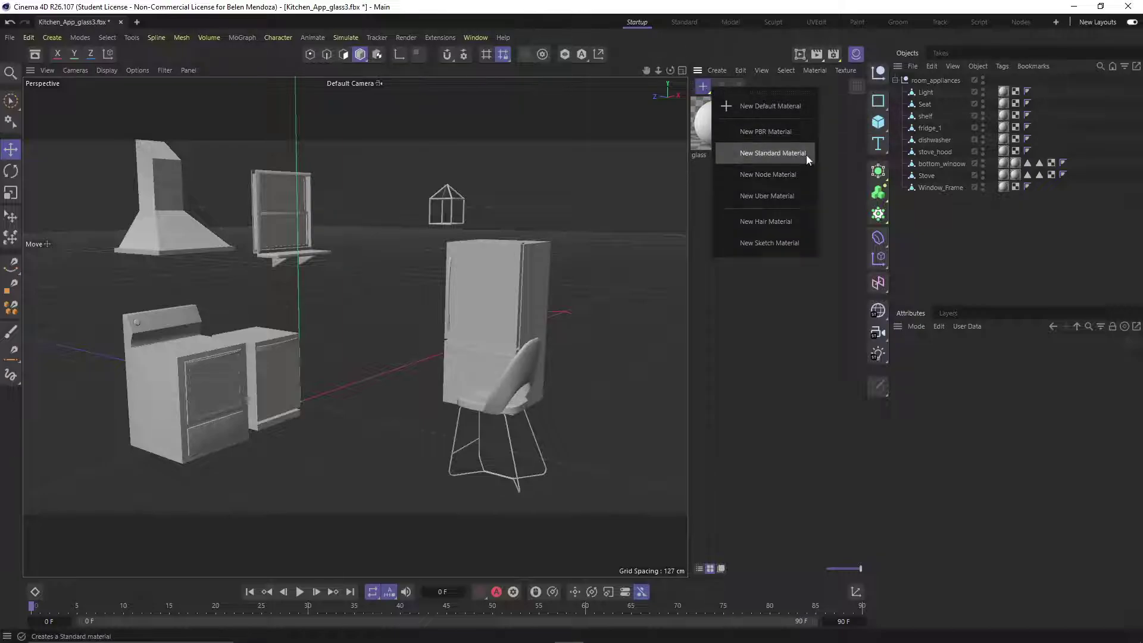
click(780, 131)
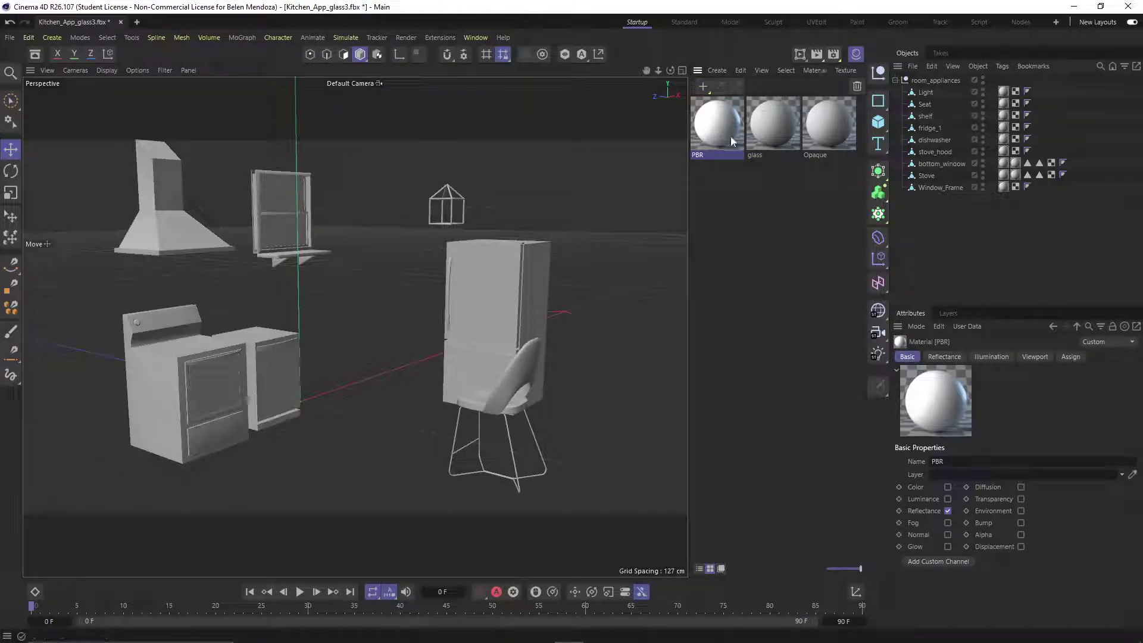
ctrl+drag(727, 141, 727, 187)
click(776, 213)
Rename the first PBR material "opaque pbr" and its duplicate "Glass pbr".
double_click(724, 156)
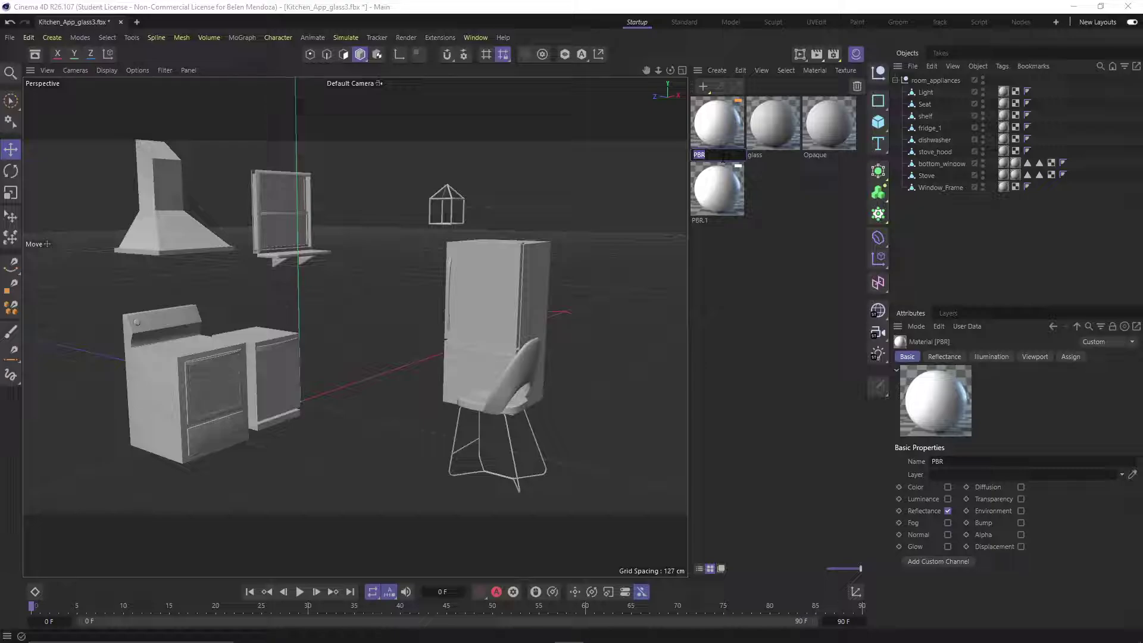
text(opaque)
text( pi)
double_click(700, 221)
text(G)
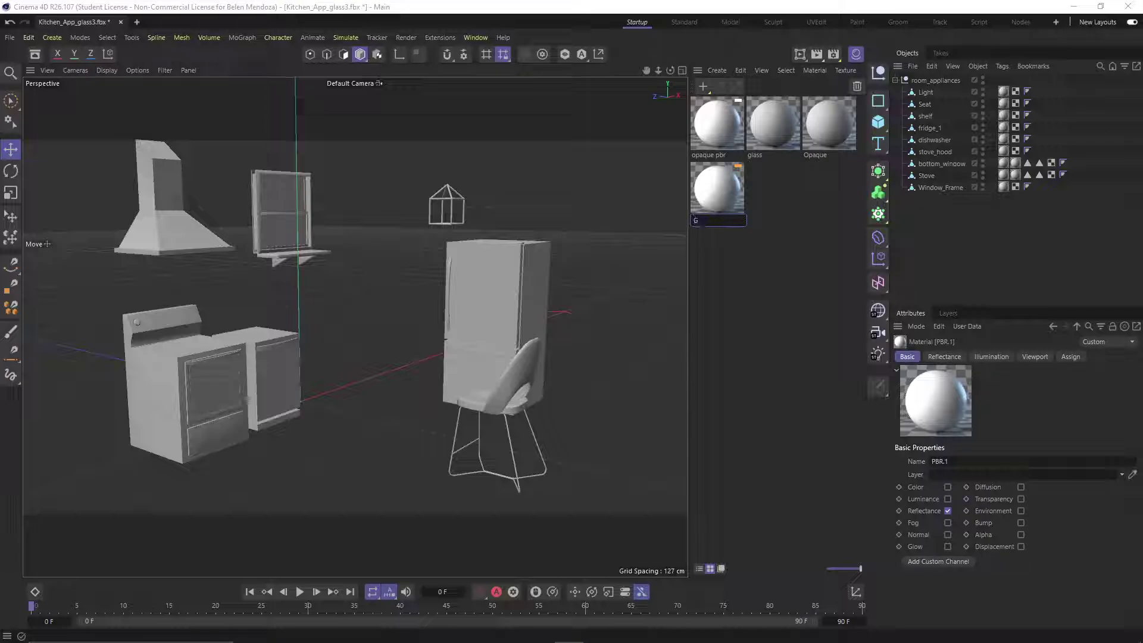
text(lass b)
text(br)
key(Return)
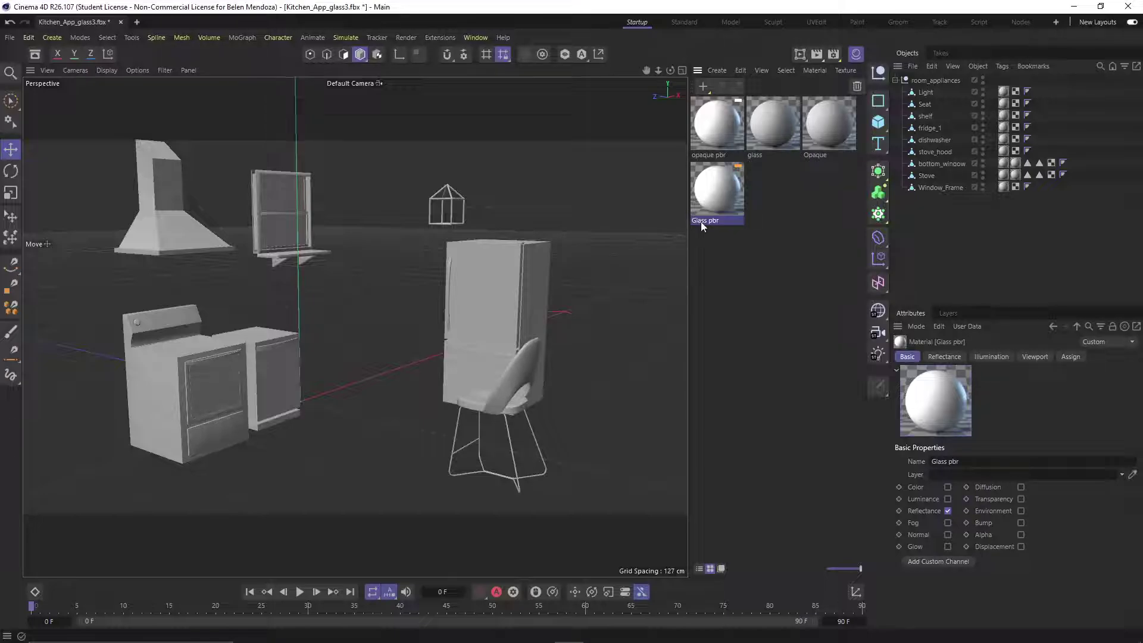
Set the render output to the HDTV 1080 24 film/video preset.
click(835, 55)
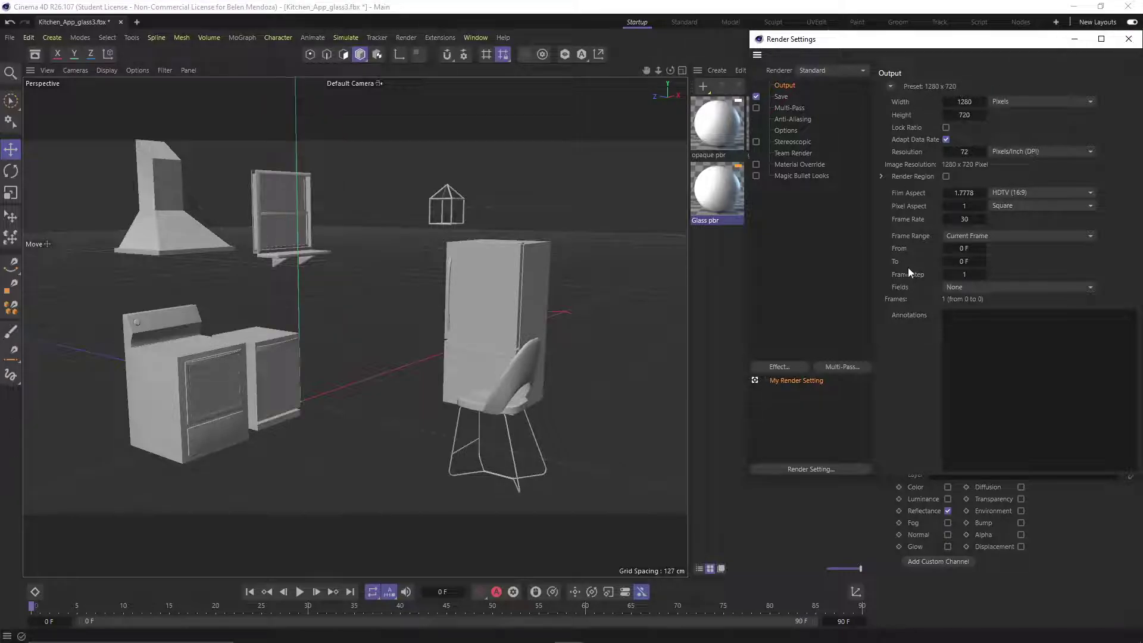
click(891, 87)
mouse_move(909, 114)
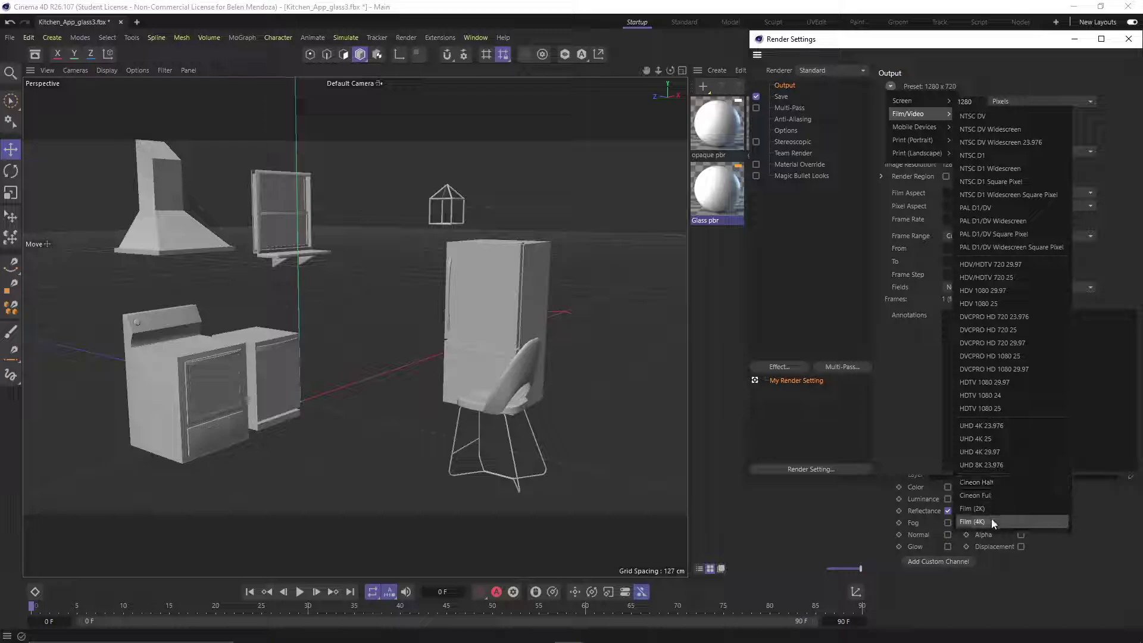
click(1010, 396)
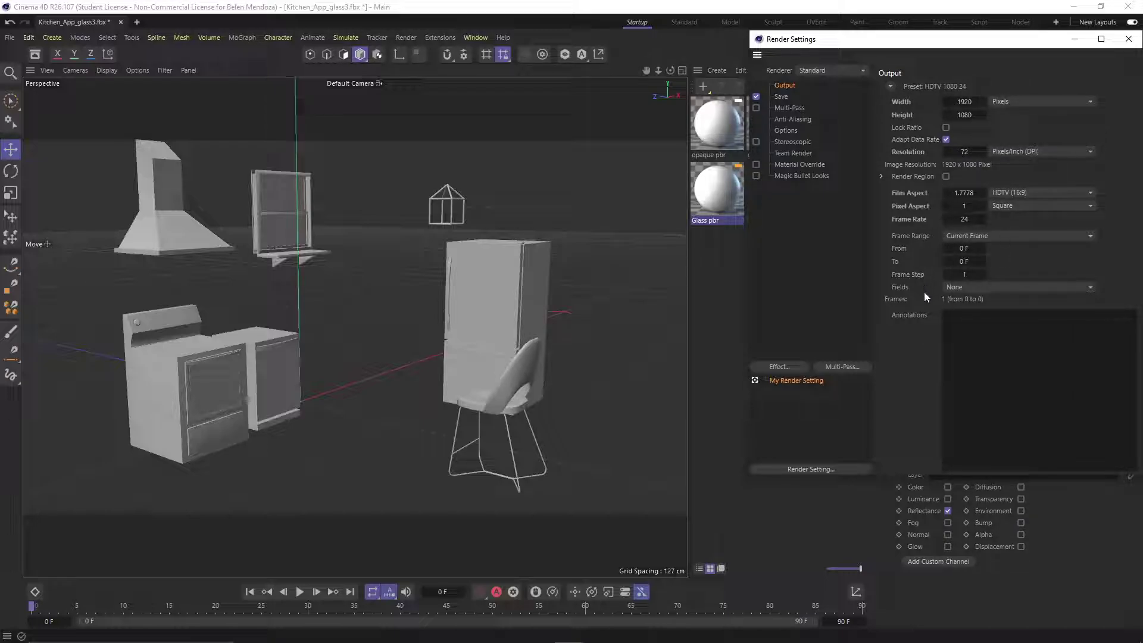
click(1127, 41)
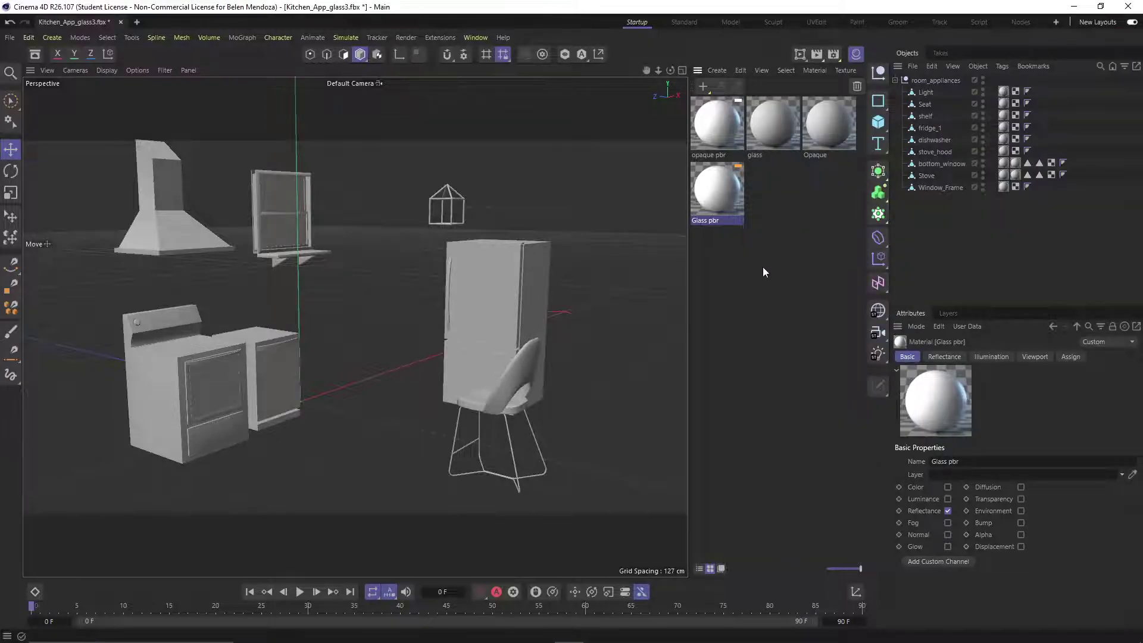
Check the material tags on bottom_window and Stove, and replace the Opaque material with opaque pbr throughout the scene.
alt+drag(368, 325, 396, 329)
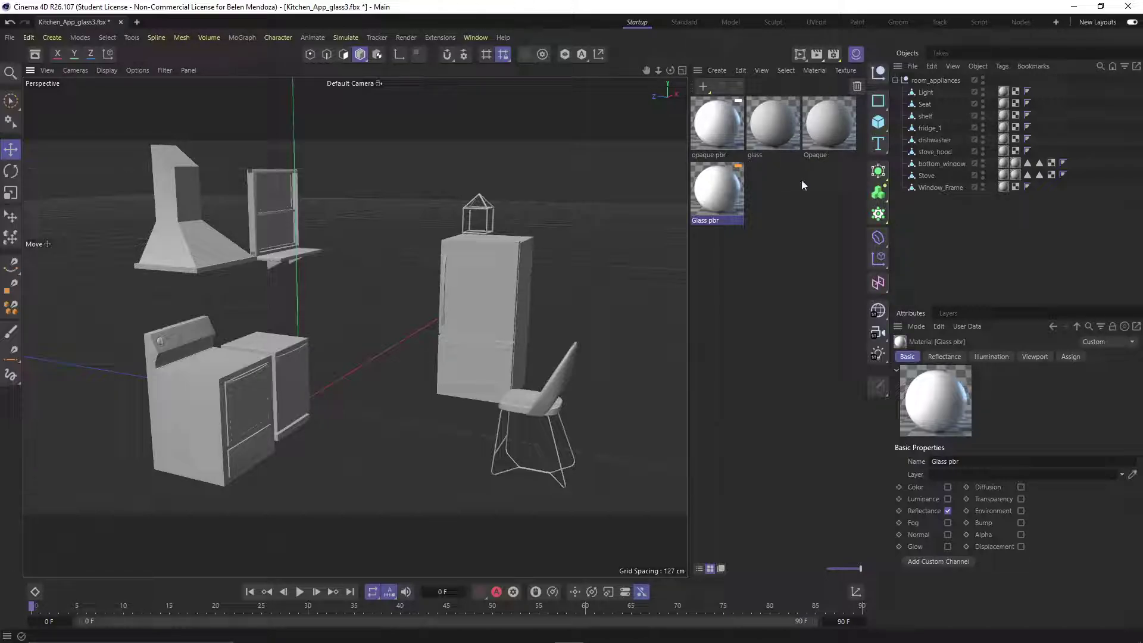
click(1015, 164)
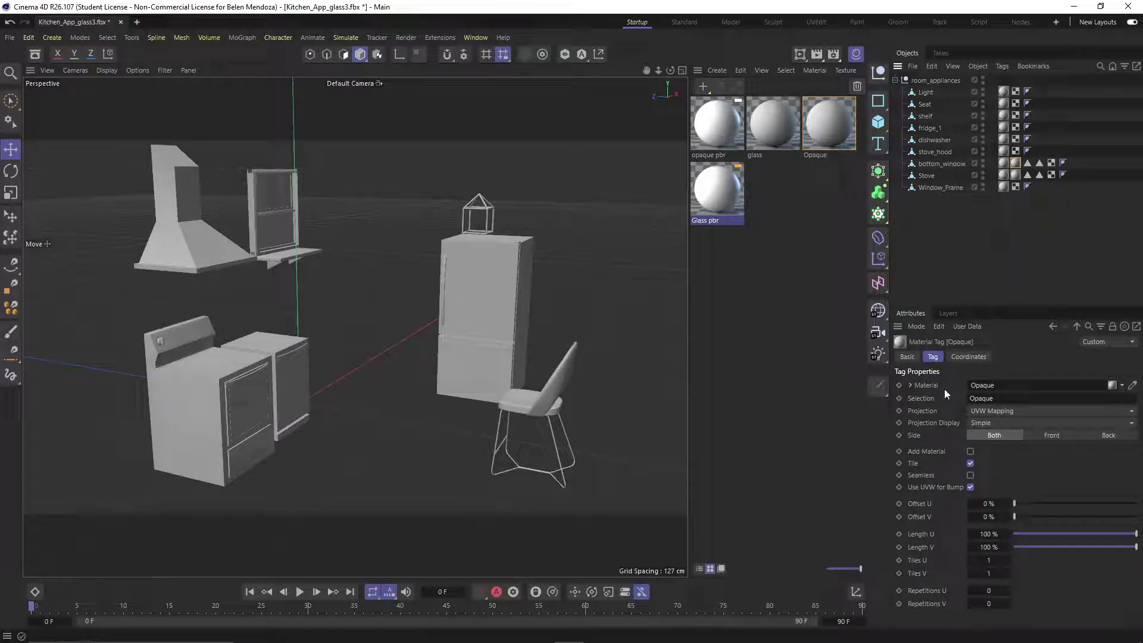
click(1003, 175)
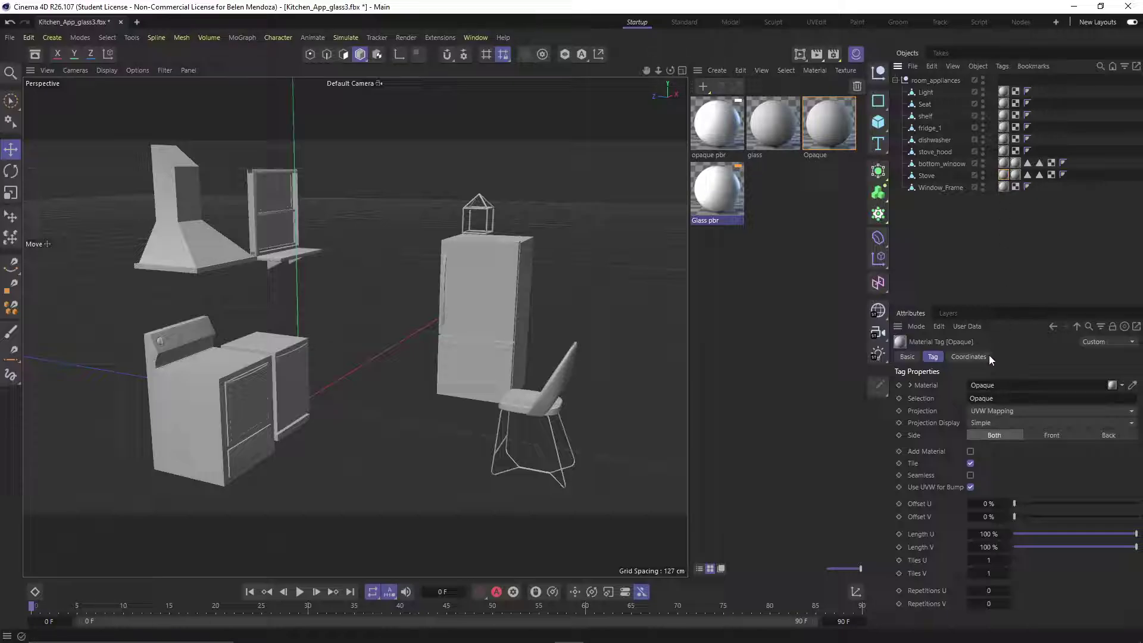
click(1055, 220)
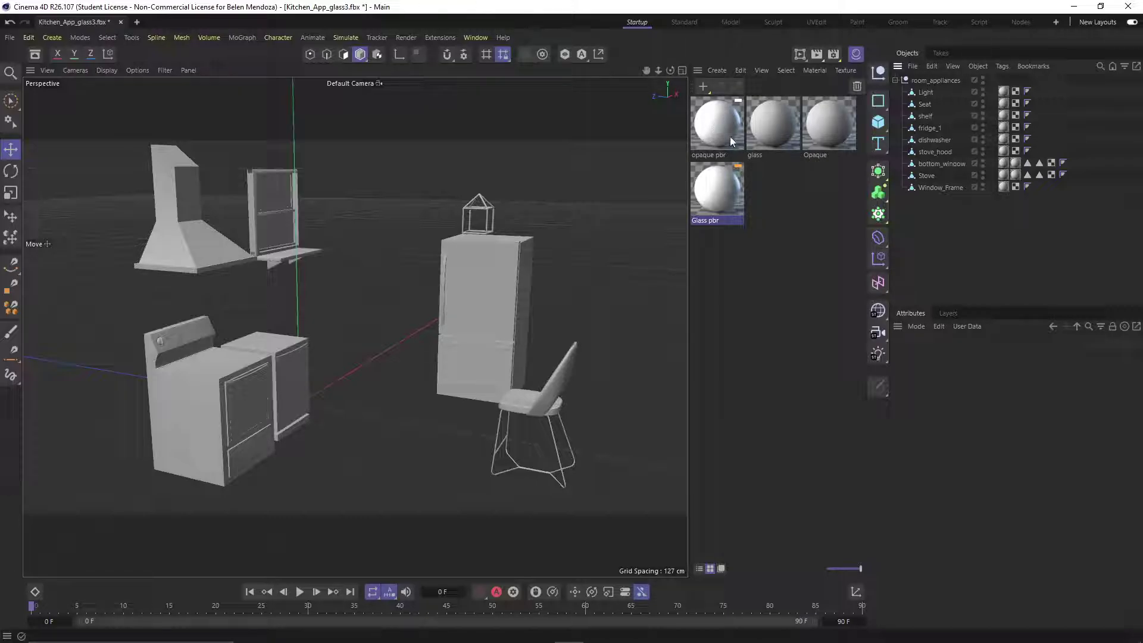
drag(718, 124, 838, 134)
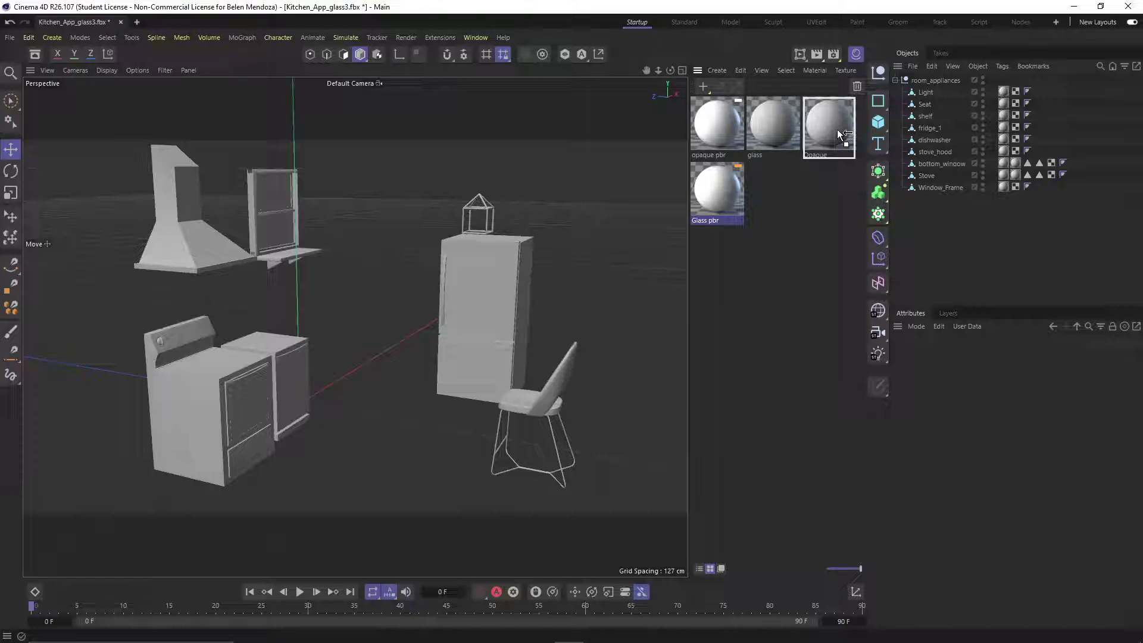
mouse_move(839, 132)
mouse_down()
mouse_move(825, 133)
mouse_move(836, 122)
mouse_up()
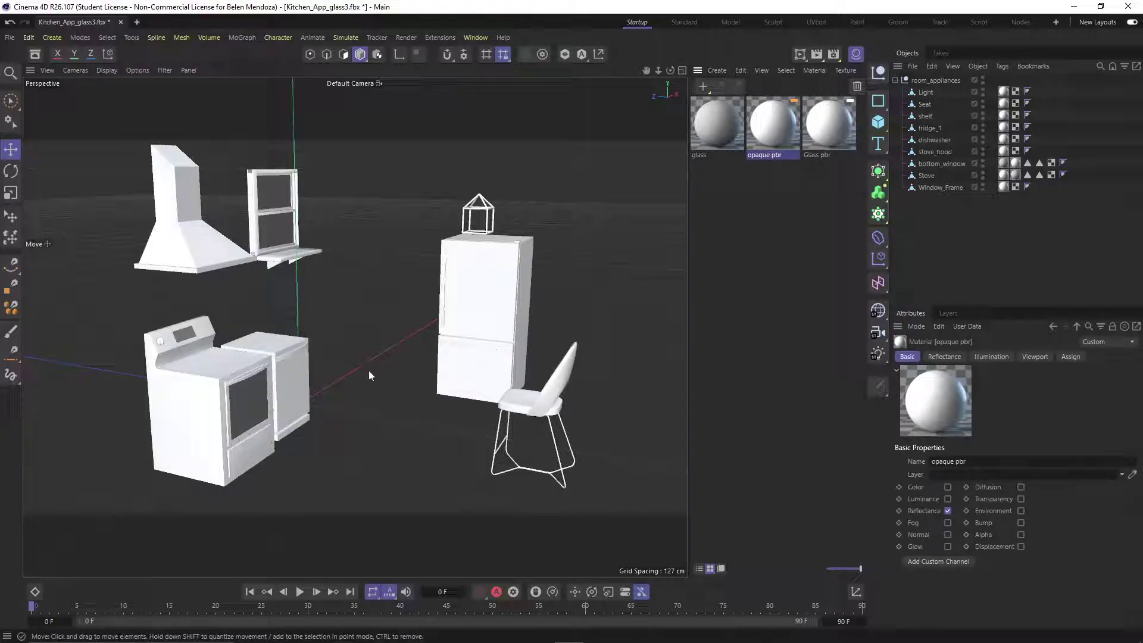
Replace the original glass material with Glass pbr on the window and stove.
alt+drag(369, 375, 320, 374)
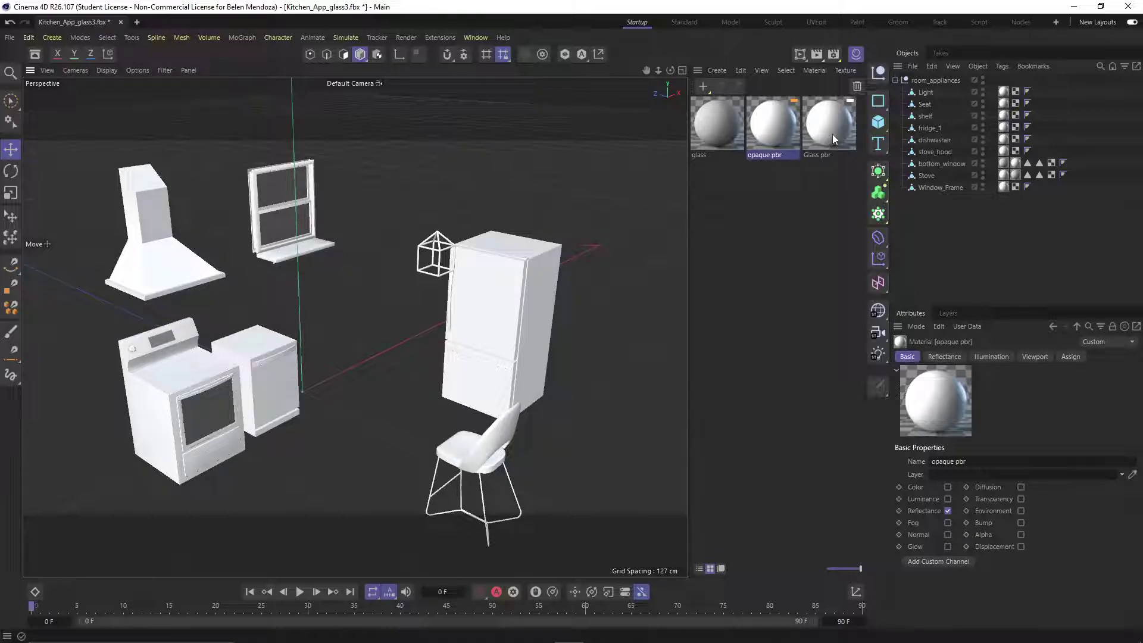
drag(833, 134, 791, 131)
alt+drag(703, 126, 712, 127)
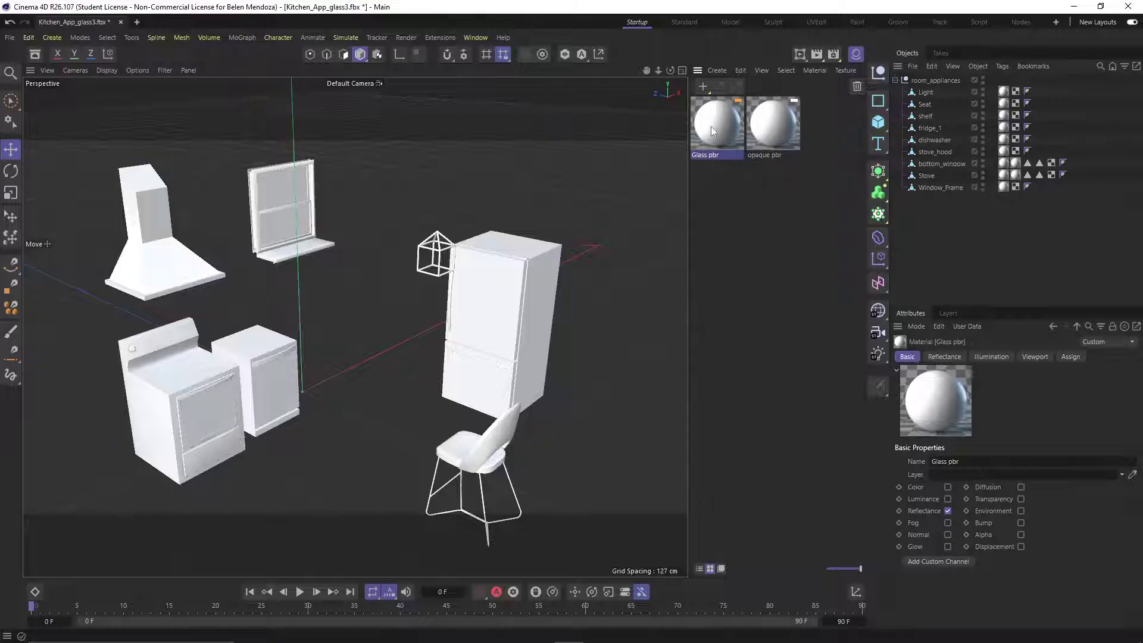
alt+drag(344, 351, 326, 283)
alt+drag(330, 317, 427, 357)
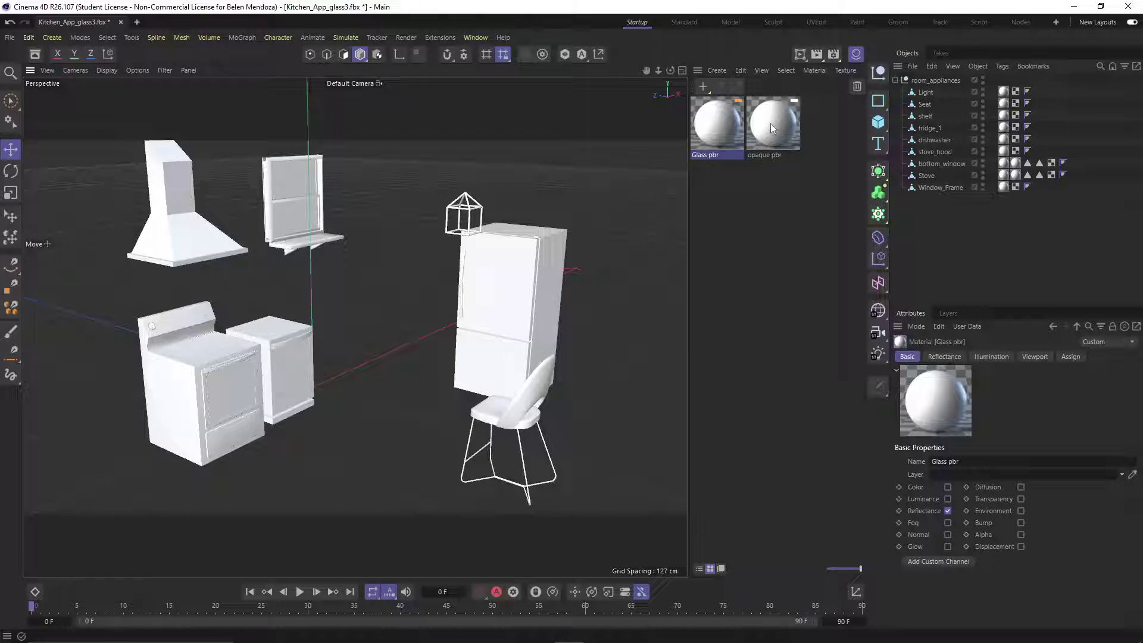
Open the Glass pbr material for editing and show its Reflectance channel settings.
double_click(713, 125)
drag(782, 121, 351, 84)
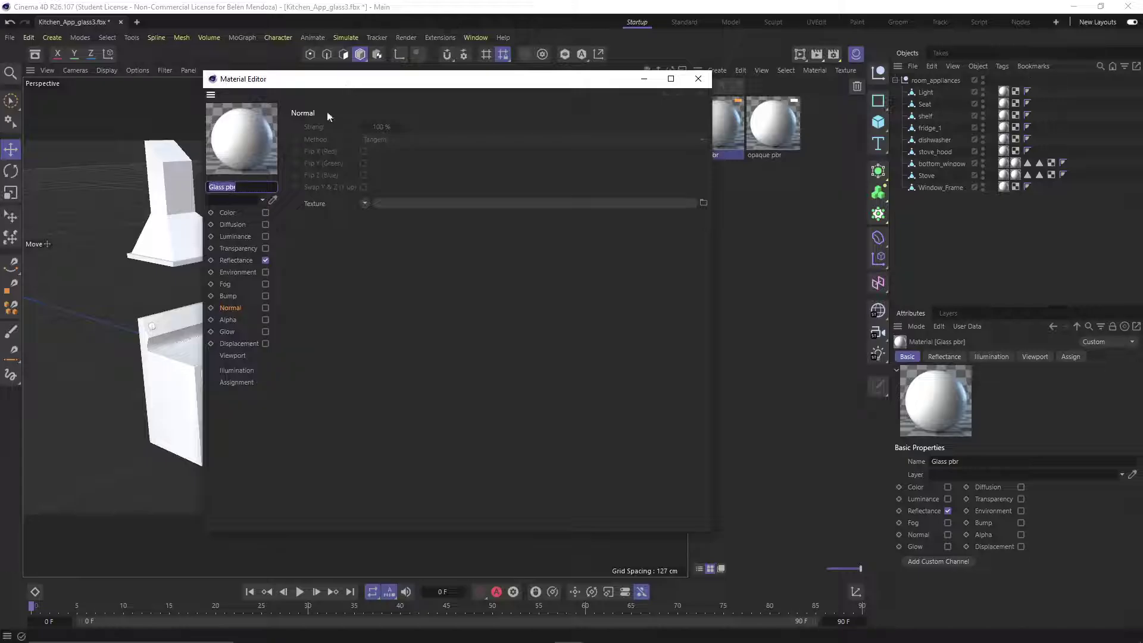
click(250, 261)
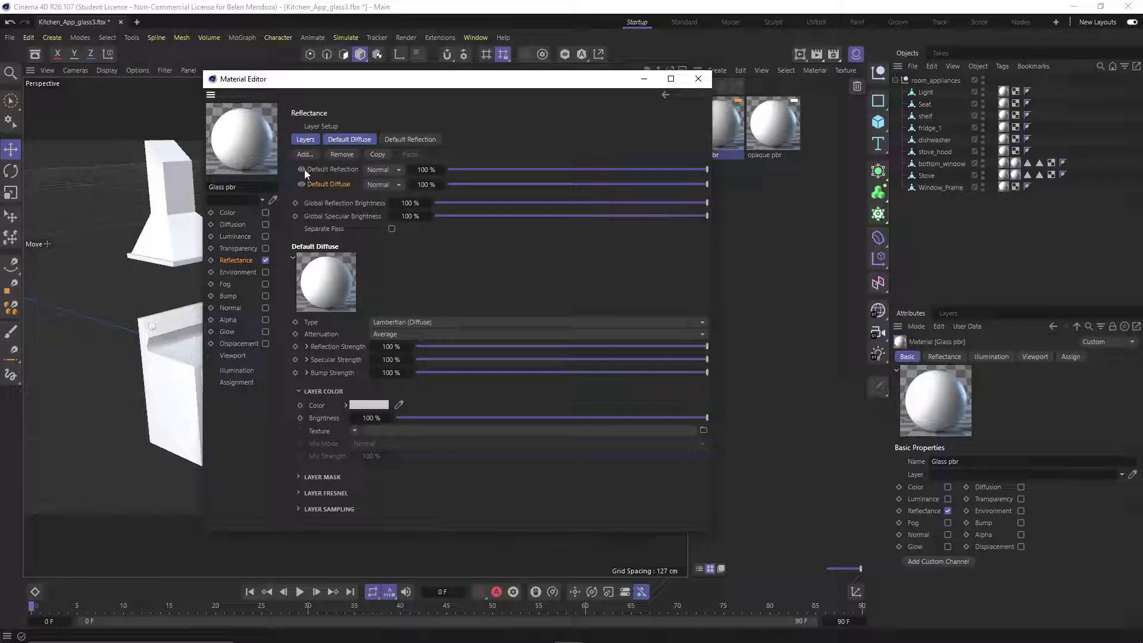
mouse_move(131, 279)
alt+mouse_down()
mouse_move(148, 284)
mouse_move(126, 276)
alt+mouse_up()
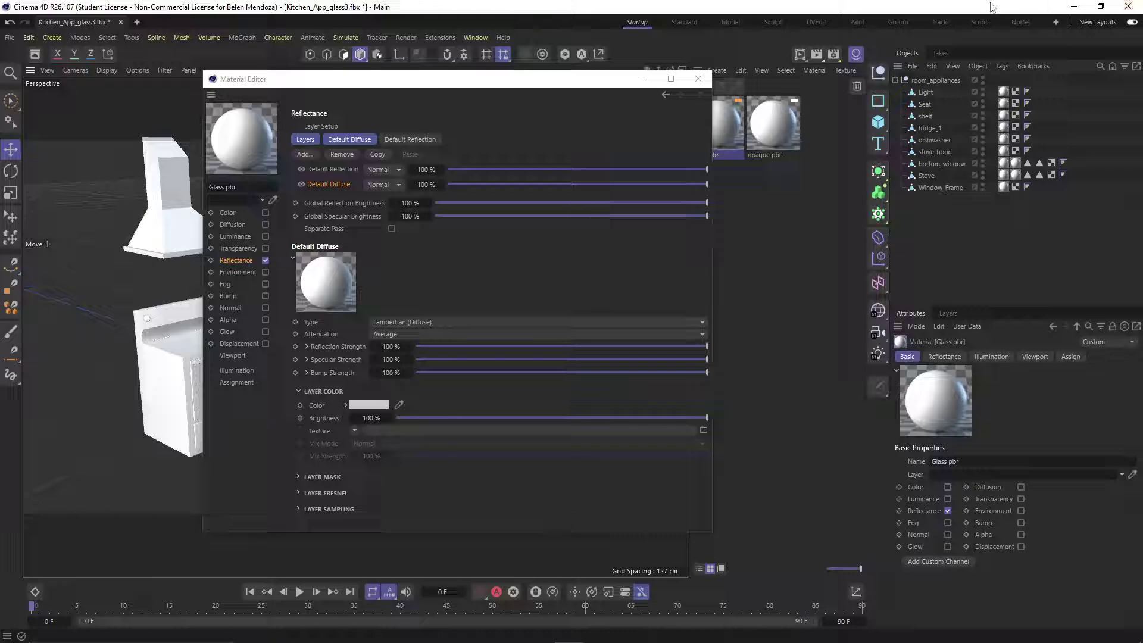
Arrange Cinema 4D side by side with the Kitchen_app_pbr texture folder.
drag(994, 7, 2, 101)
drag(714, 642, 1142, 282)
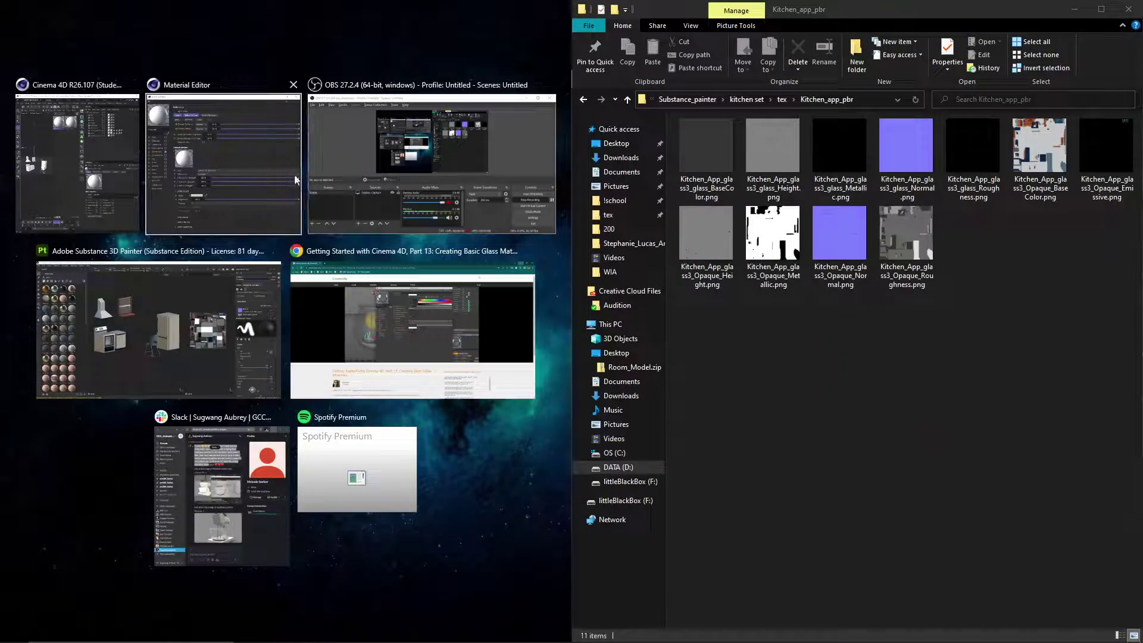
click(95, 185)
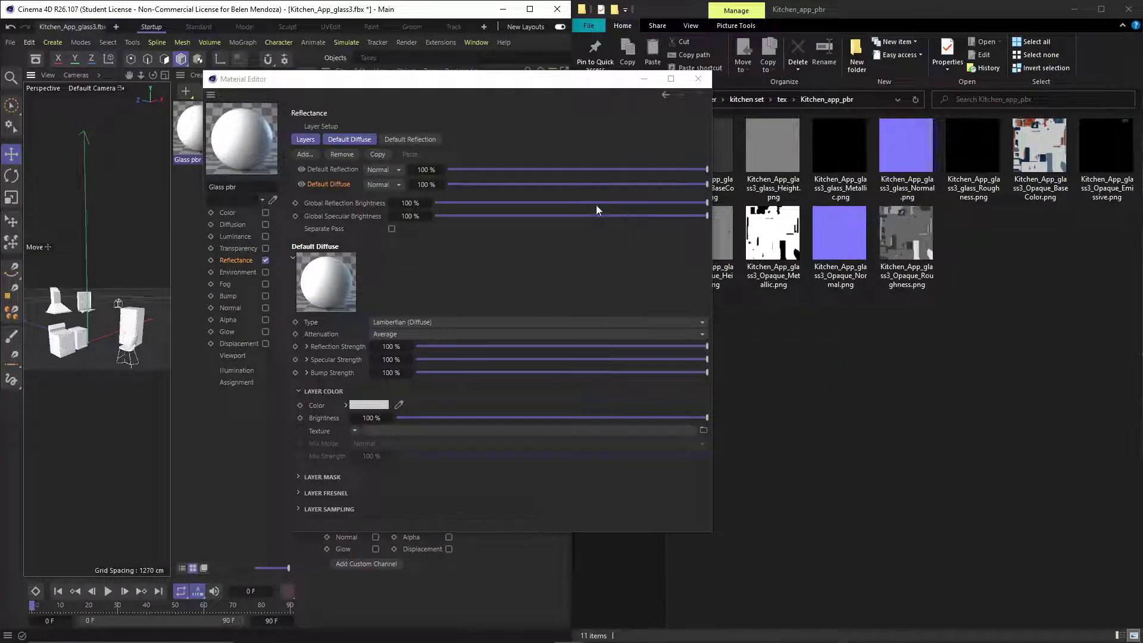
Load Kitchen_App_glass3_glass_BaseColor.png as the Default Diffuse layer's color texture and copy the image to the project location.
drag(579, 86, 506, 66)
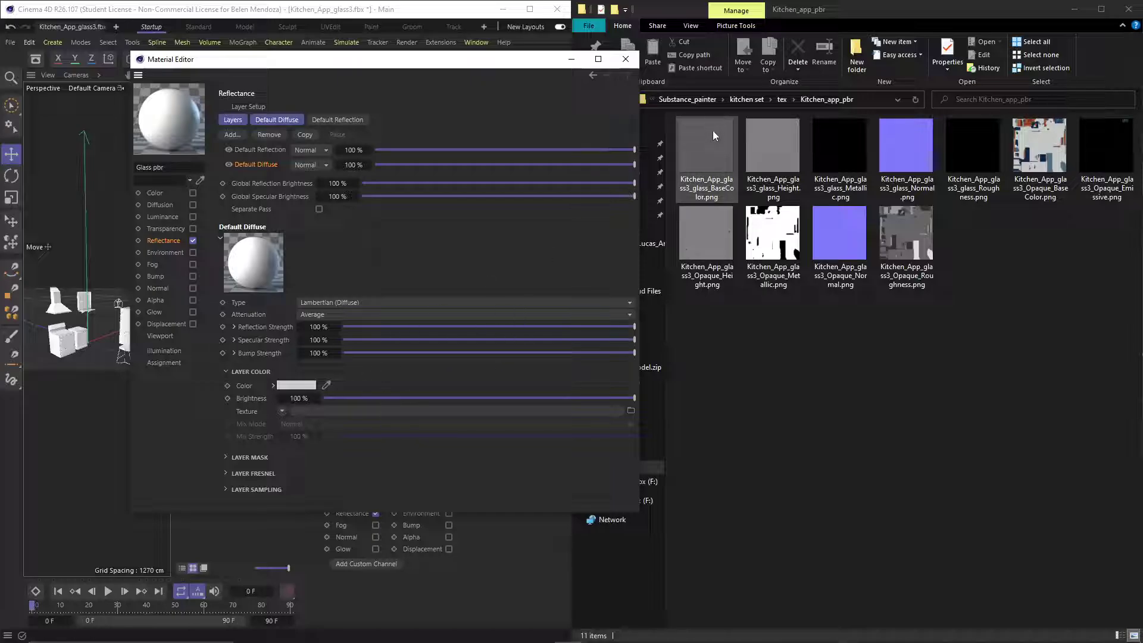
drag(713, 133, 340, 413)
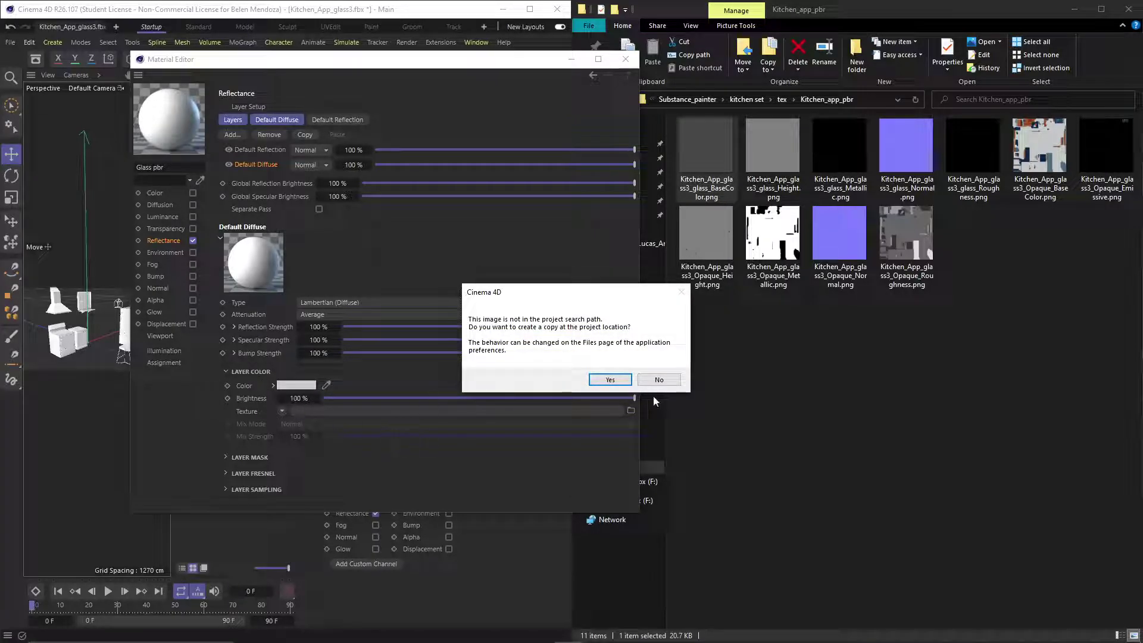
click(609, 381)
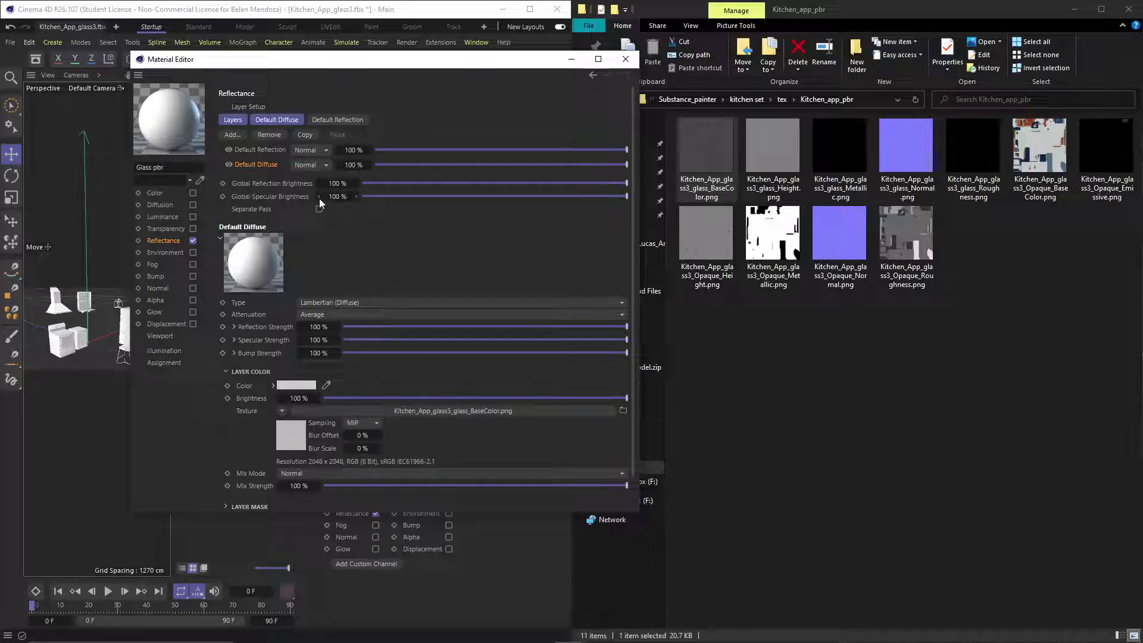
Load Kitchen_App_glass3_glass_Roughness.png as the Default Reflection layer's roughness texture and copy the image to the project location.
click(250, 152)
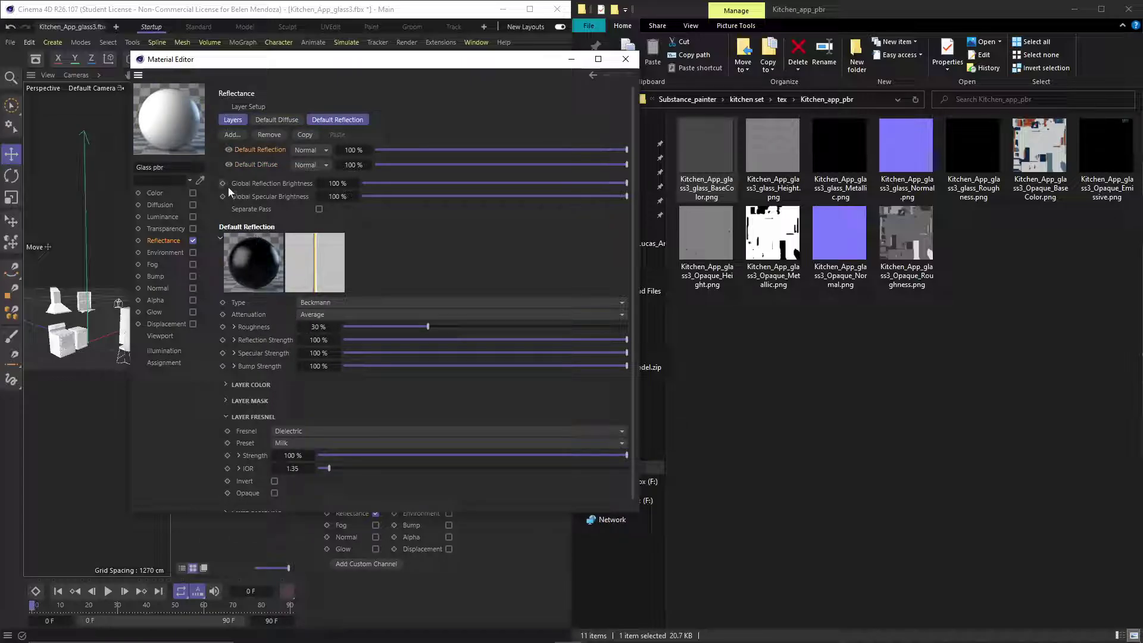
click(235, 327)
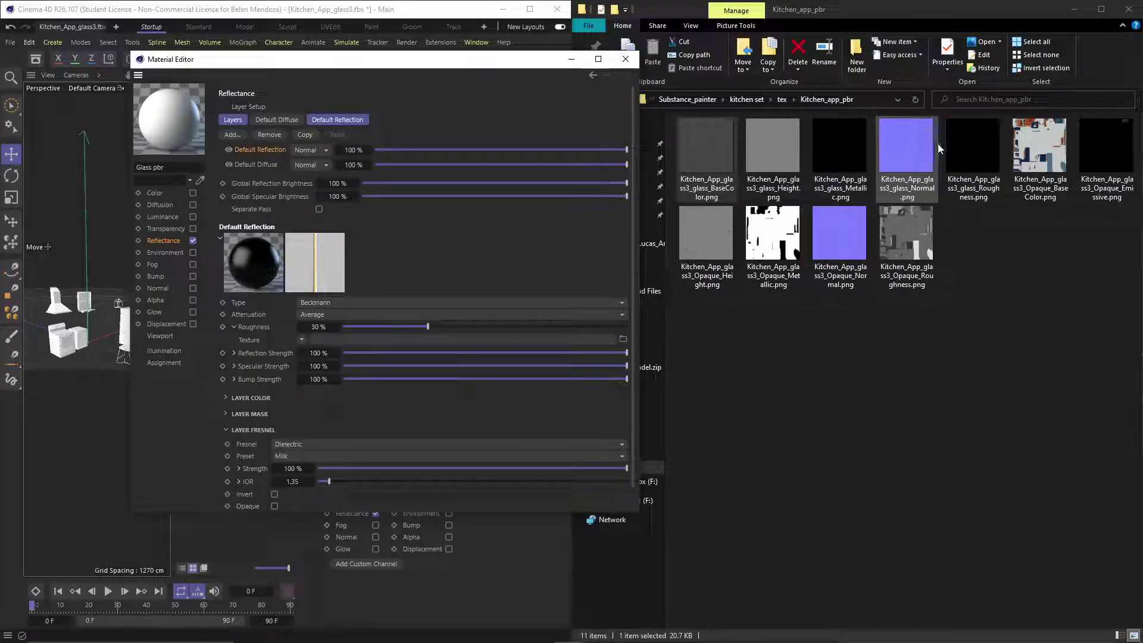
drag(959, 146, 334, 337)
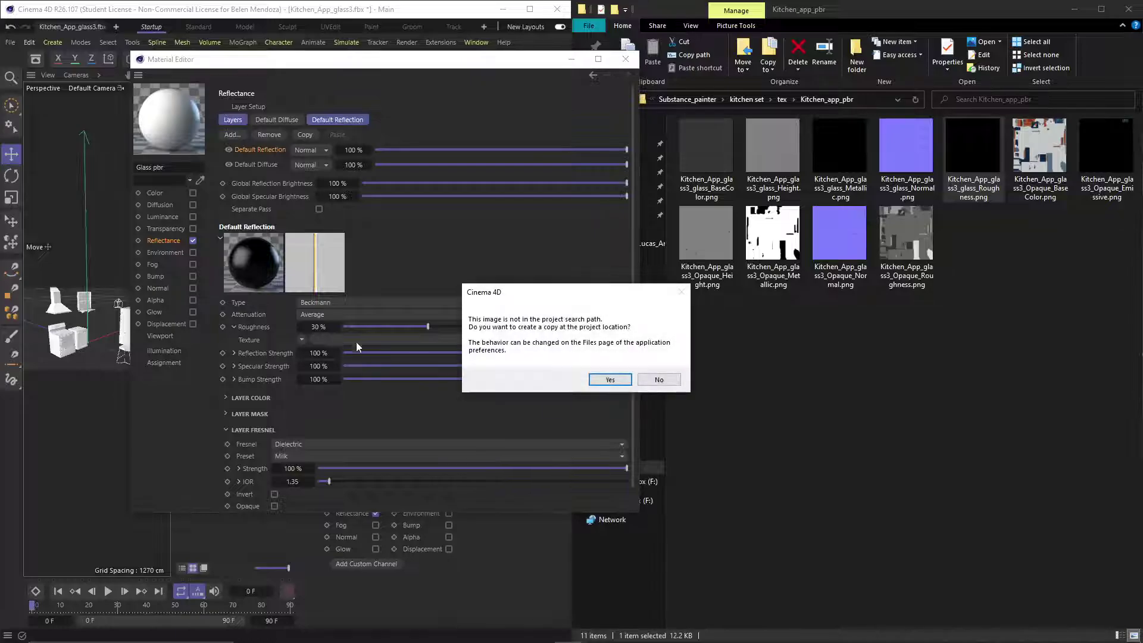
click(607, 377)
Keep the Default Reflection's Fresnel type as Dielectric and set its preset to Glass.
scroll(313, 465, down, 3)
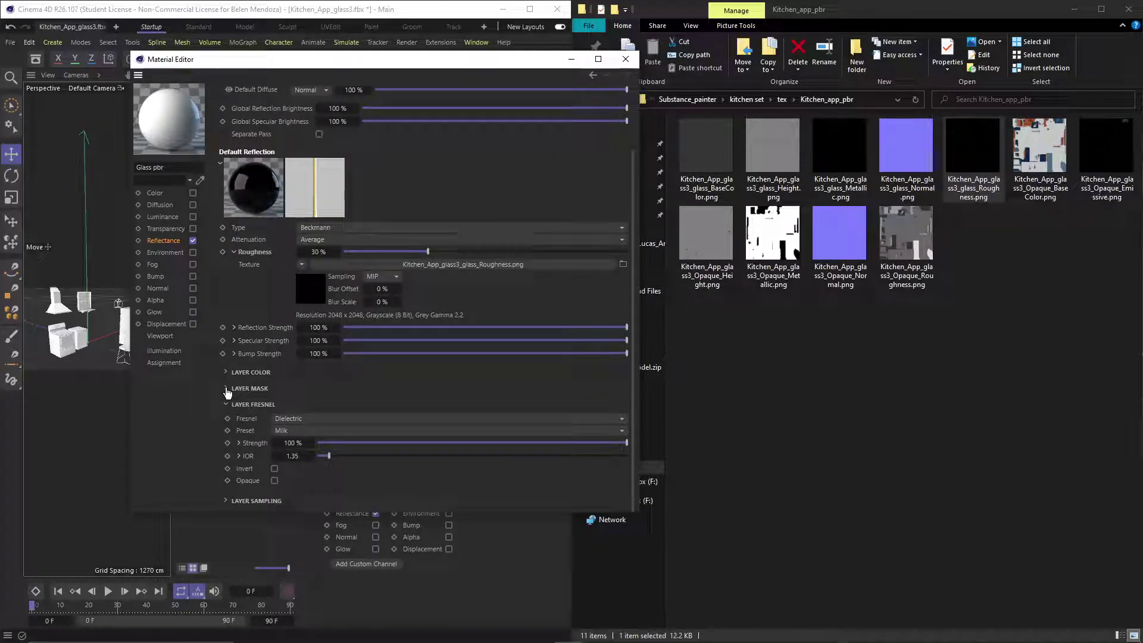
click(291, 423)
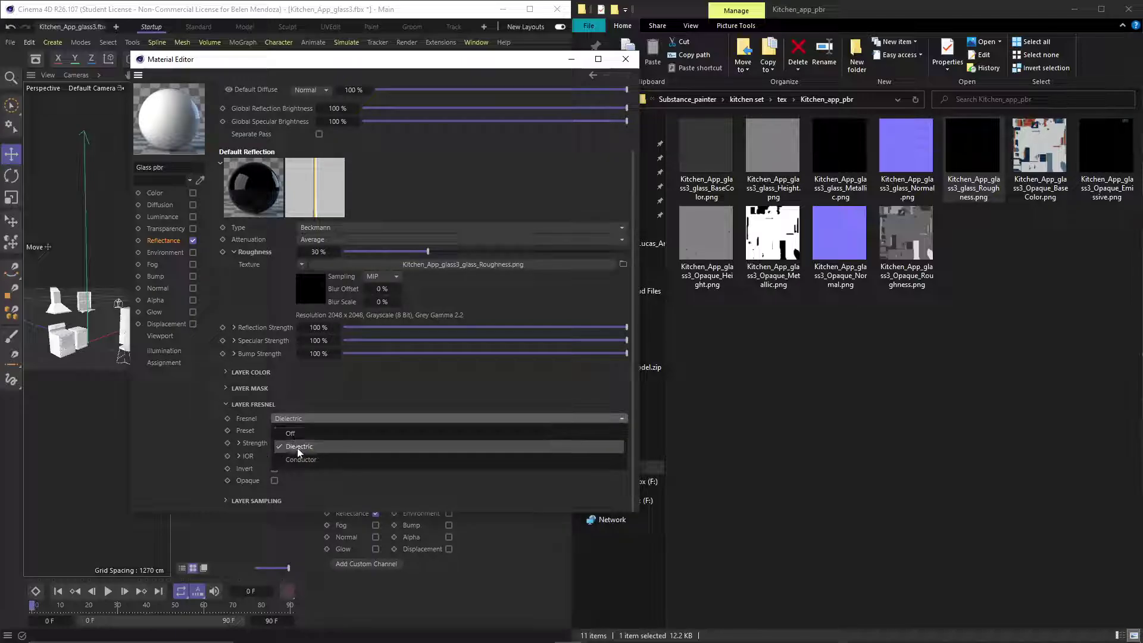
click(298, 442)
click(301, 431)
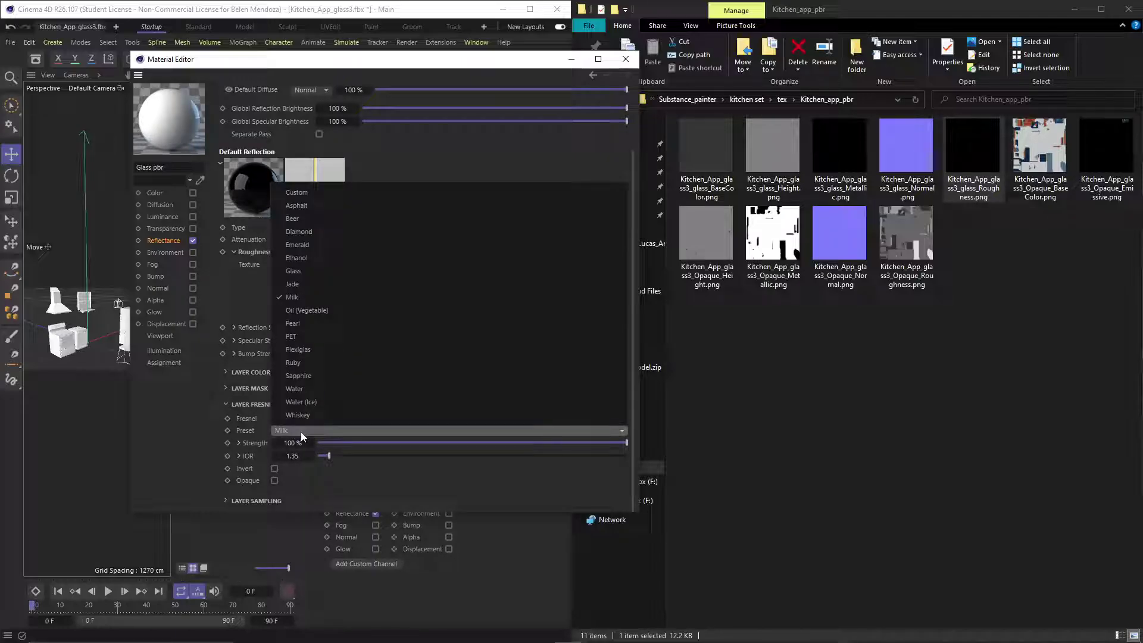
click(298, 273)
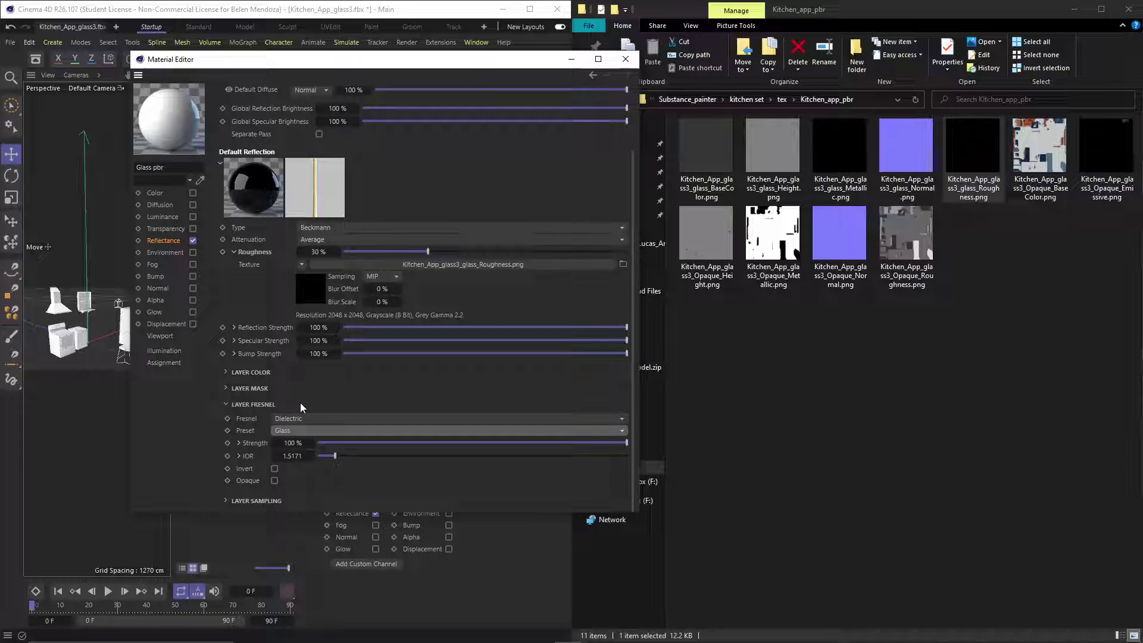
click(228, 405)
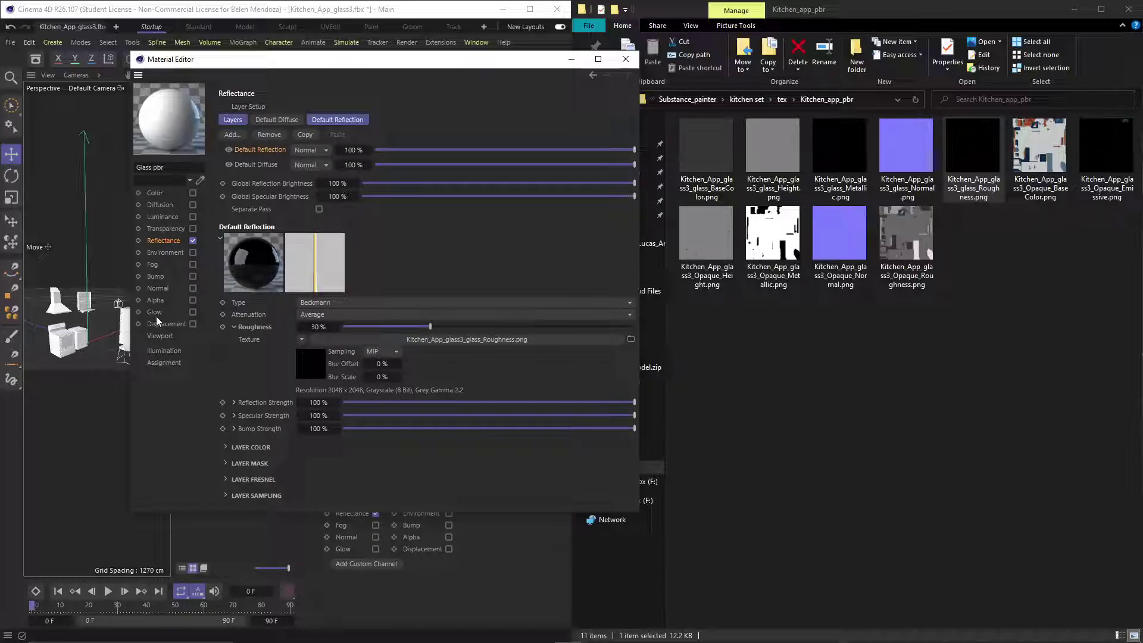
Enable the Transparency channel on Glass pbr and look through its color input modes.
click(193, 229)
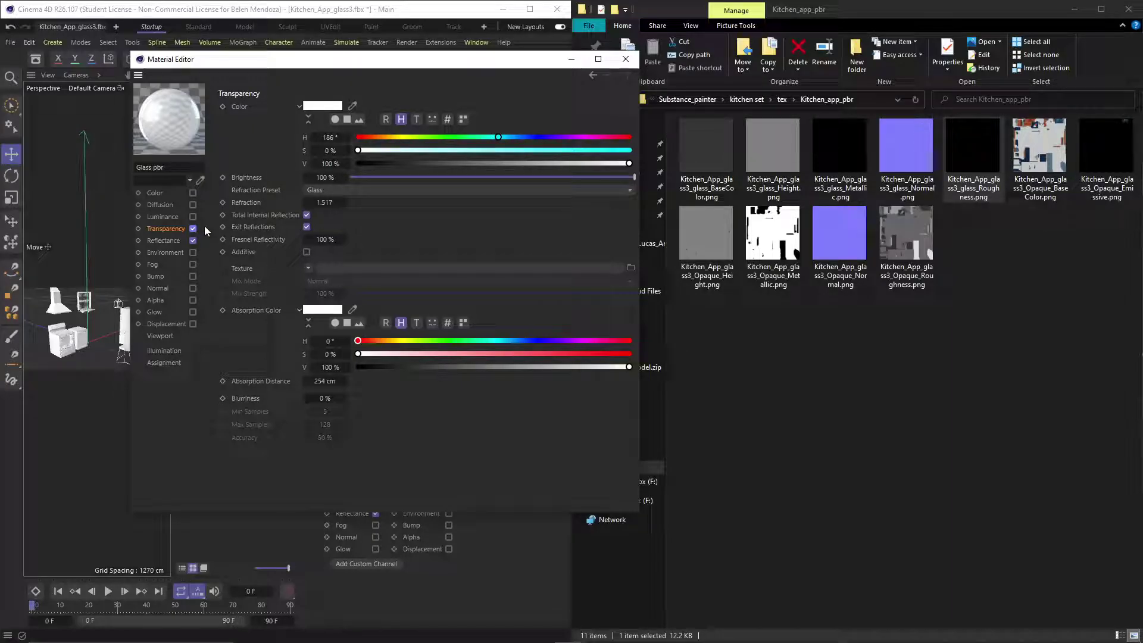
drag(408, 59, 730, 84)
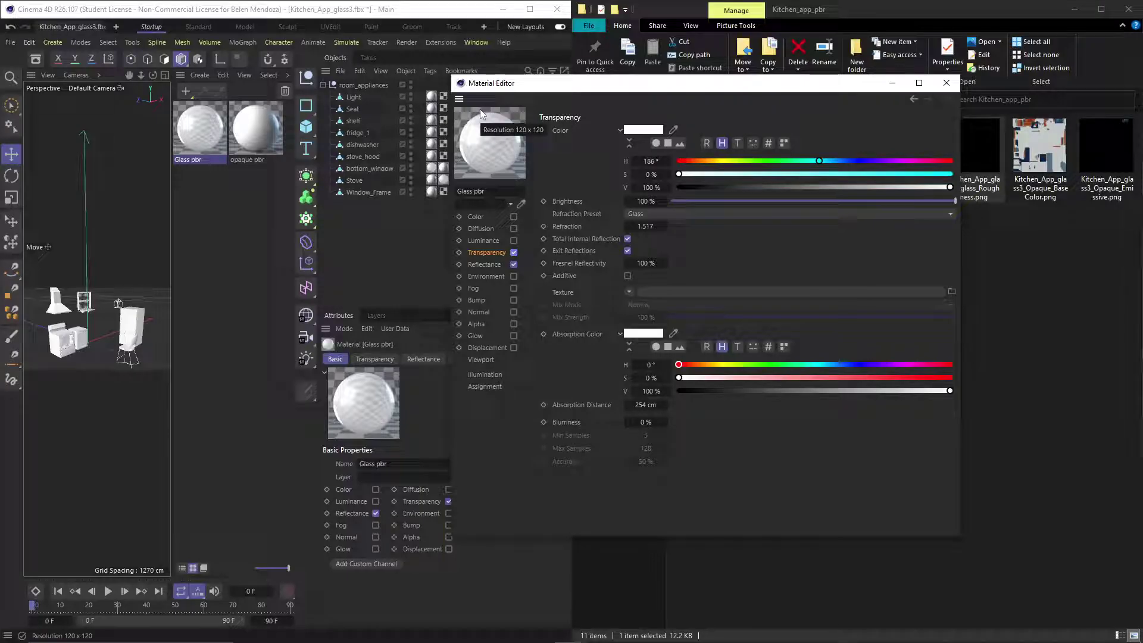
click(769, 143)
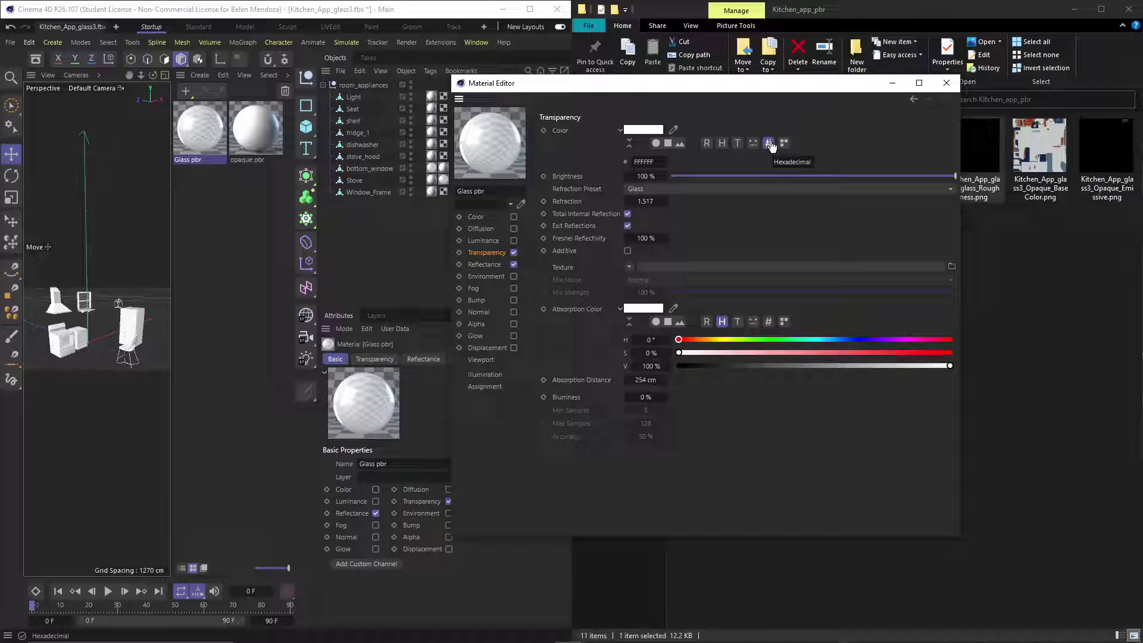
click(784, 143)
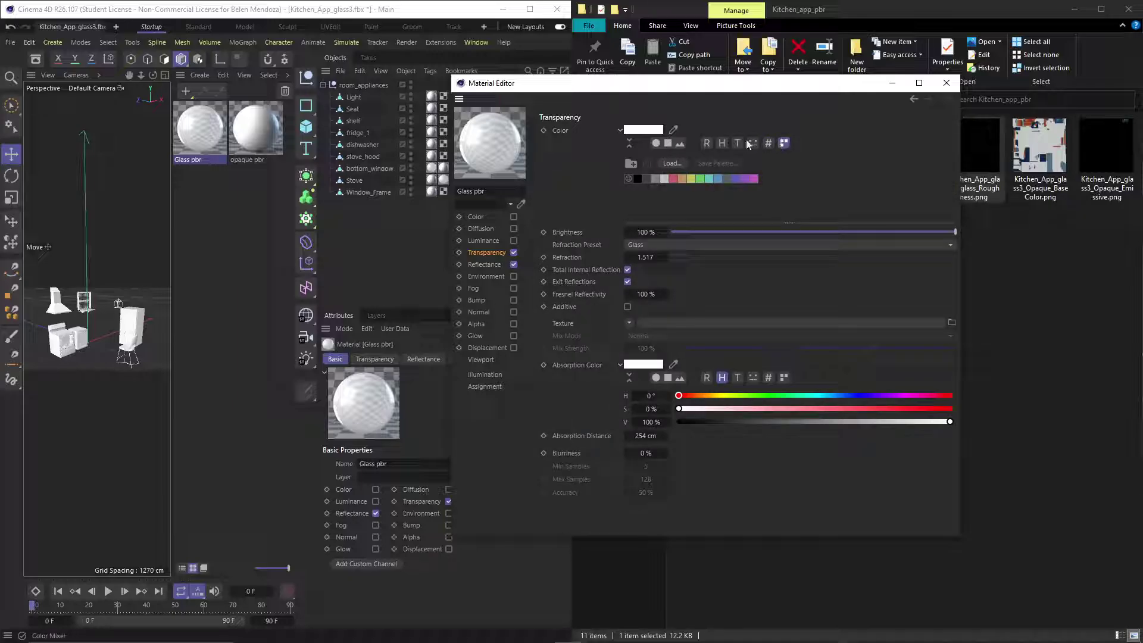
click(727, 143)
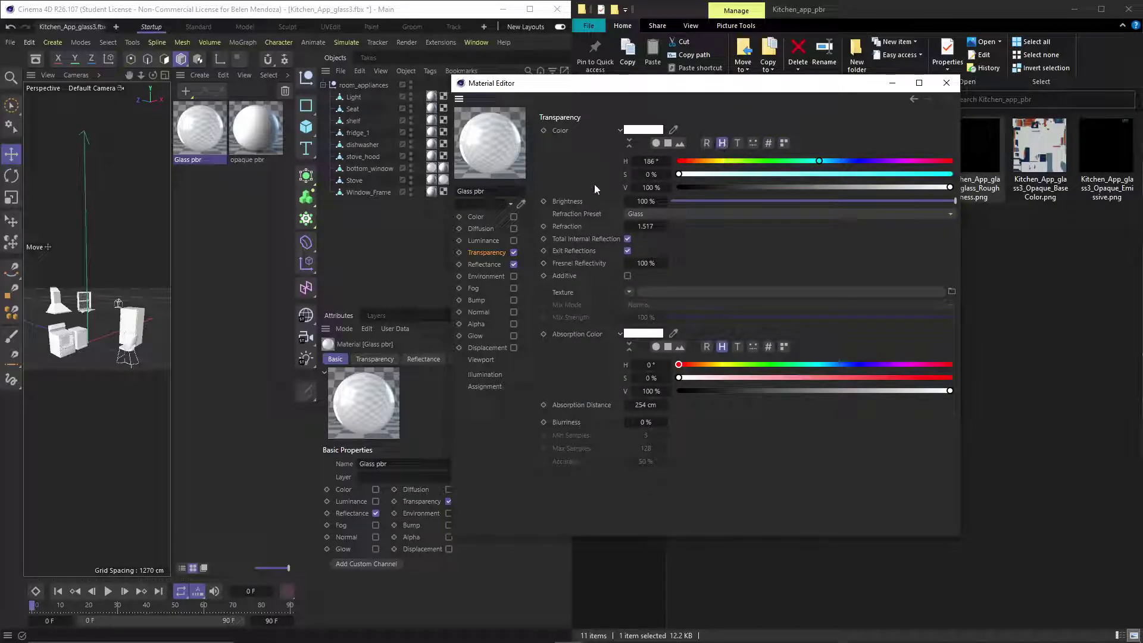
Try a custom transparency refraction of 0.357 and return the refraction preset to Glass.
drag(645, 226, 640, 226)
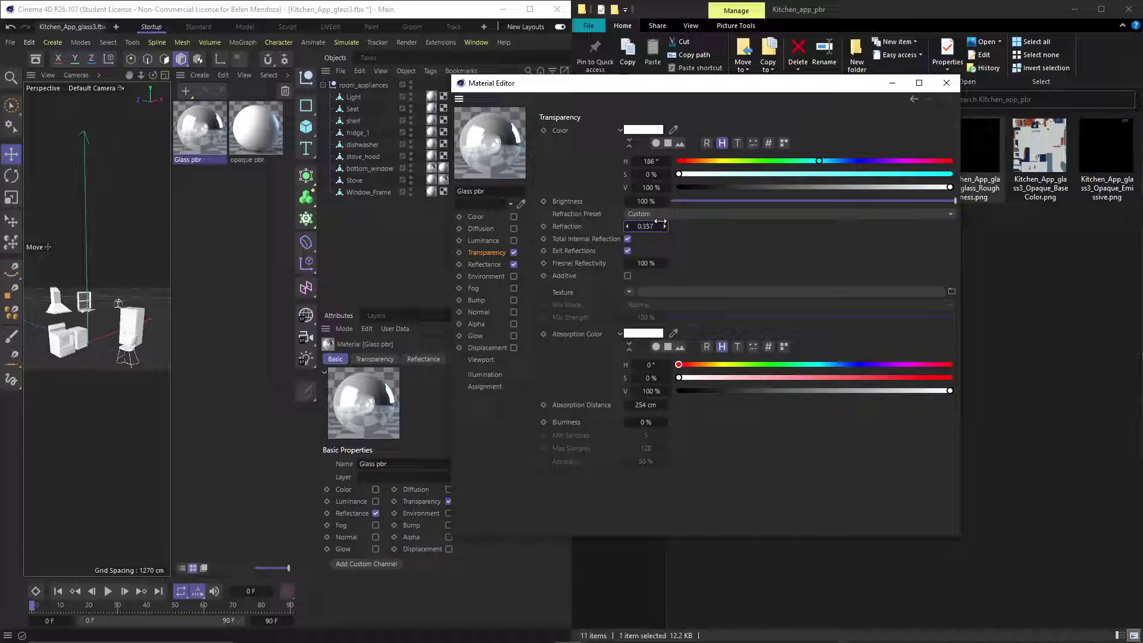
click(662, 214)
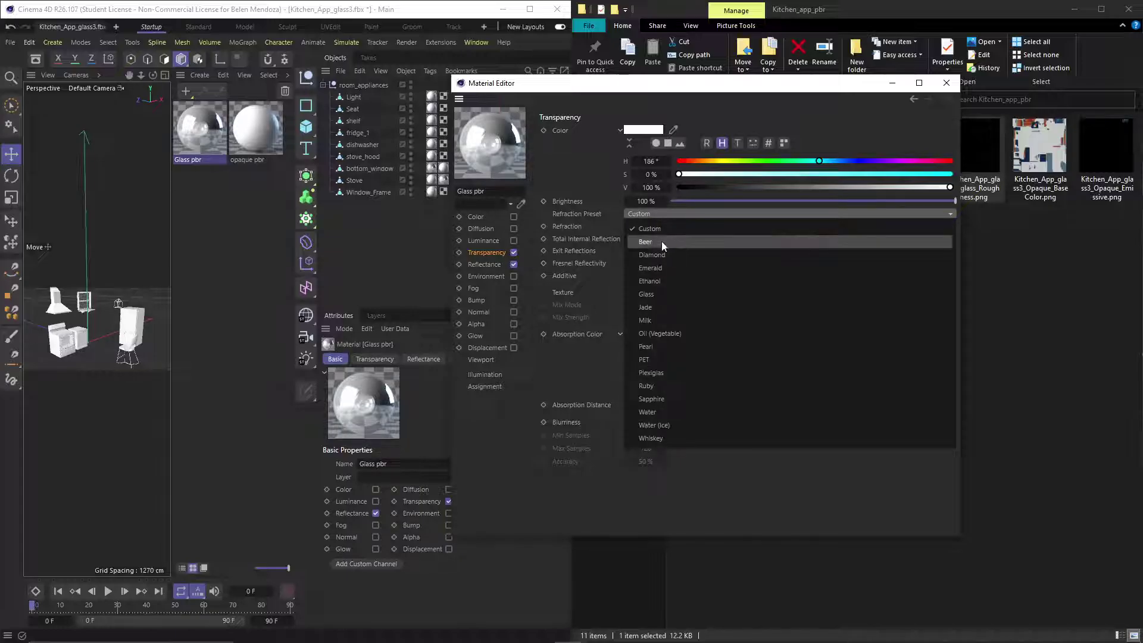
click(665, 294)
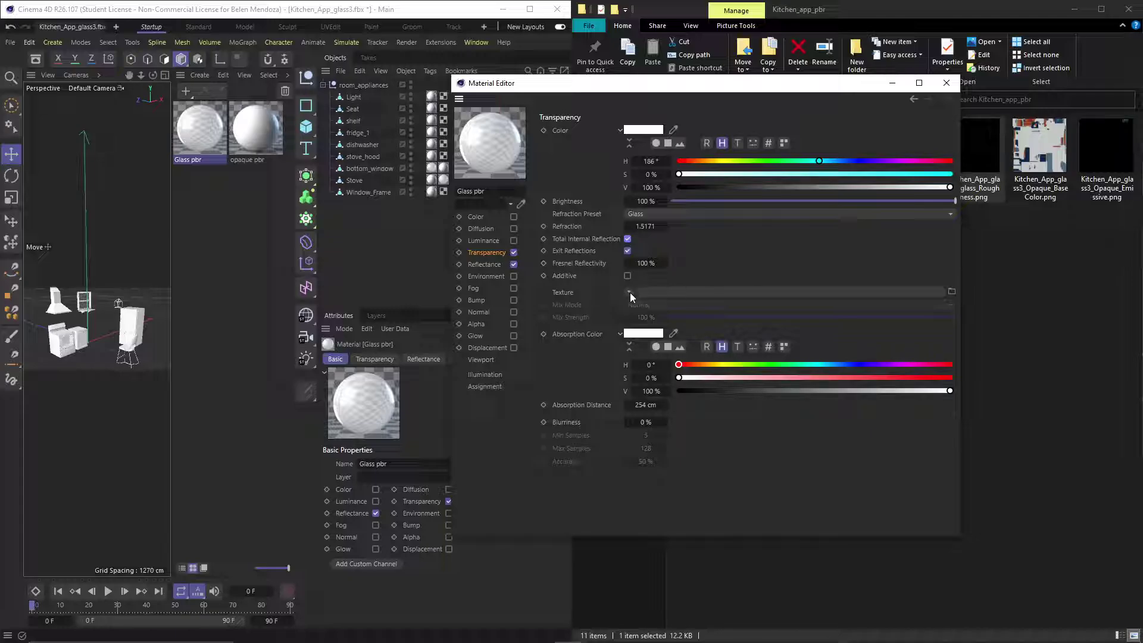
key(Return)
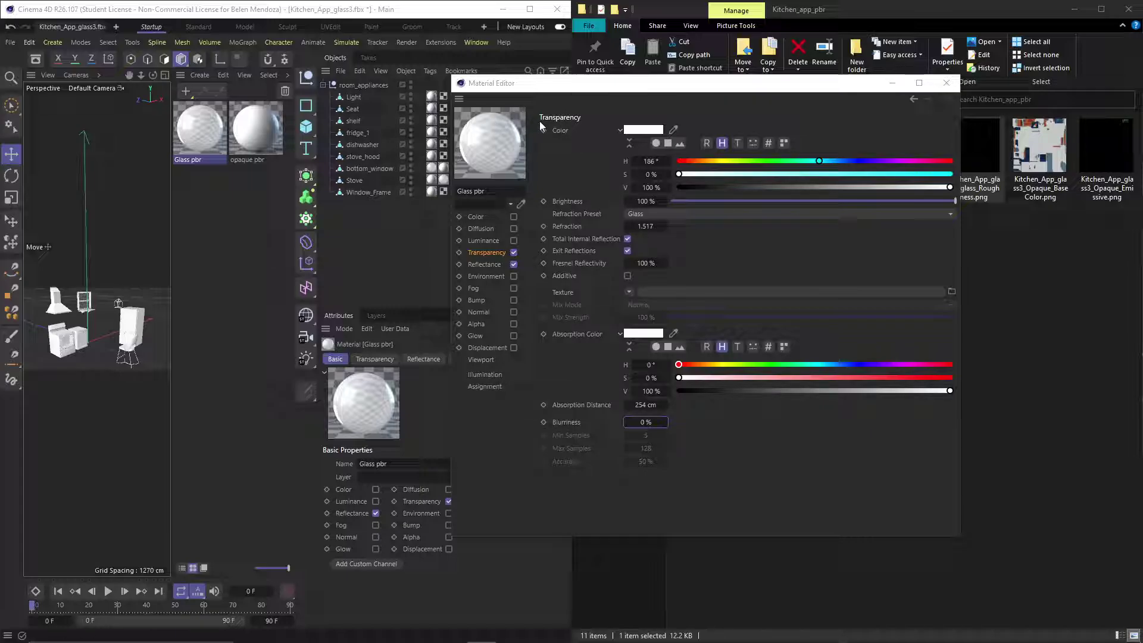
Enable the Alpha channel on Glass pbr and assign a Color shader as its texture.
click(513, 324)
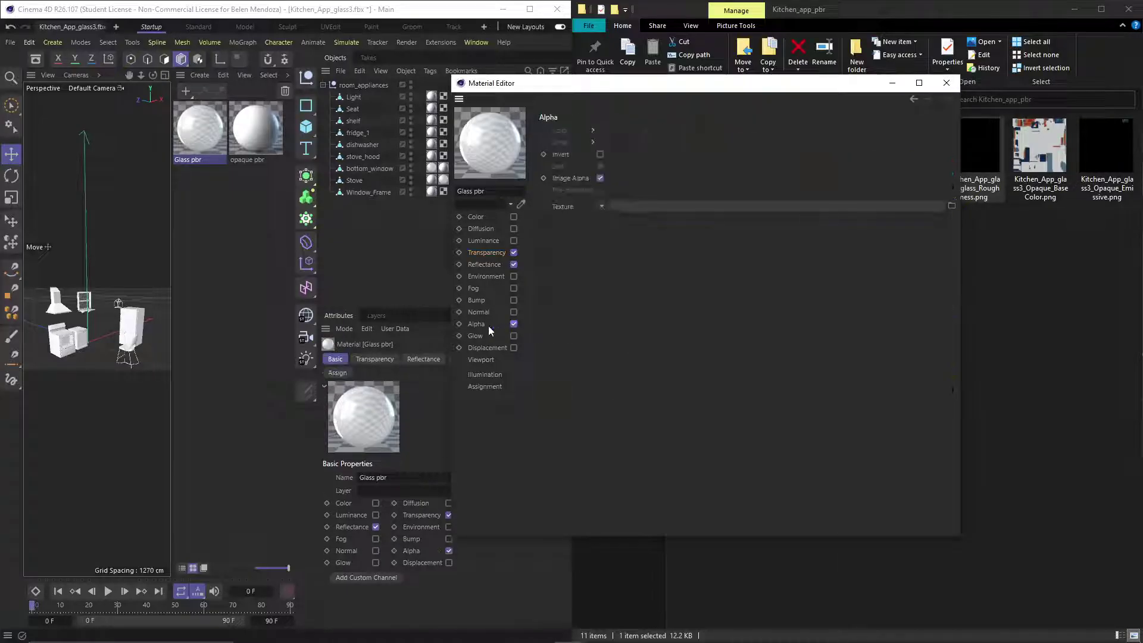
click(602, 206)
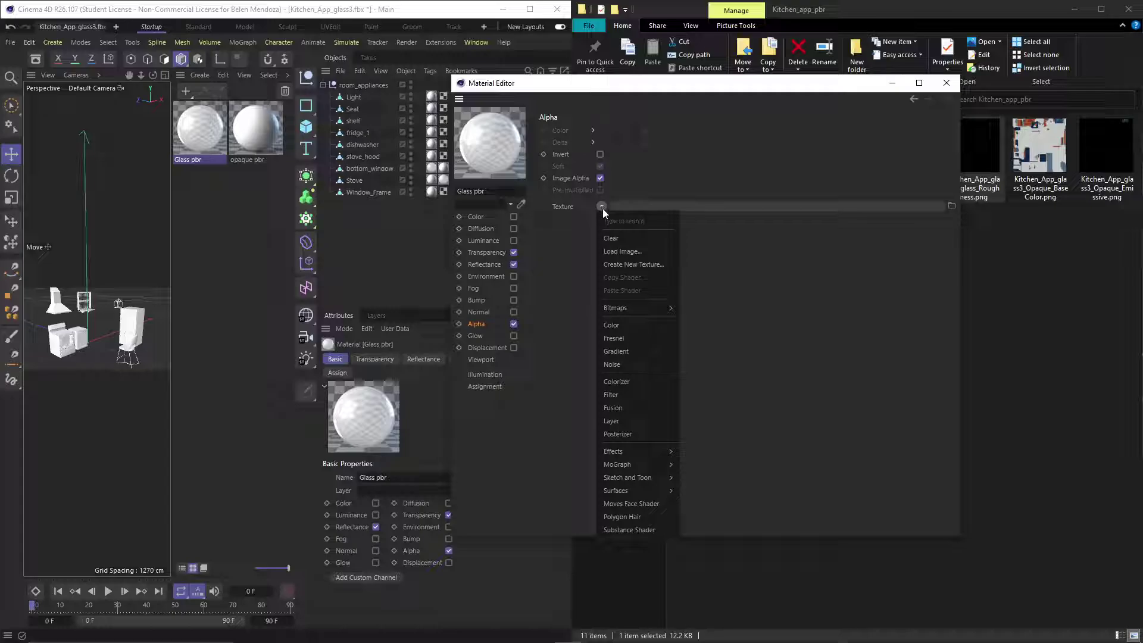
click(622, 324)
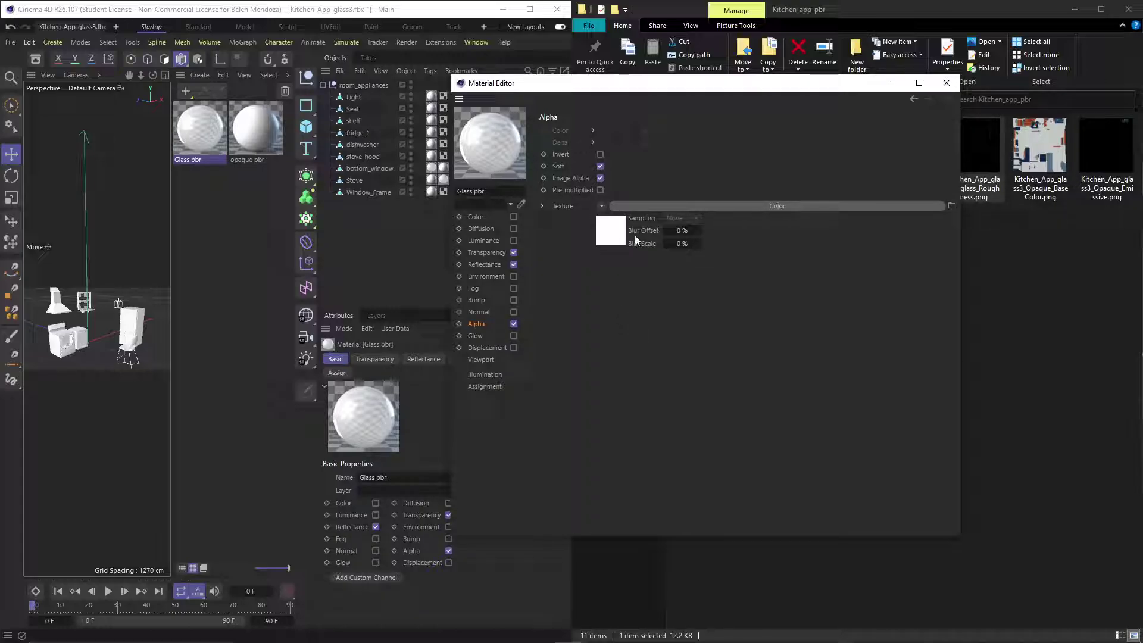
Darken the alpha Color shader to a V value of 33% and close the material's settings.
click(608, 237)
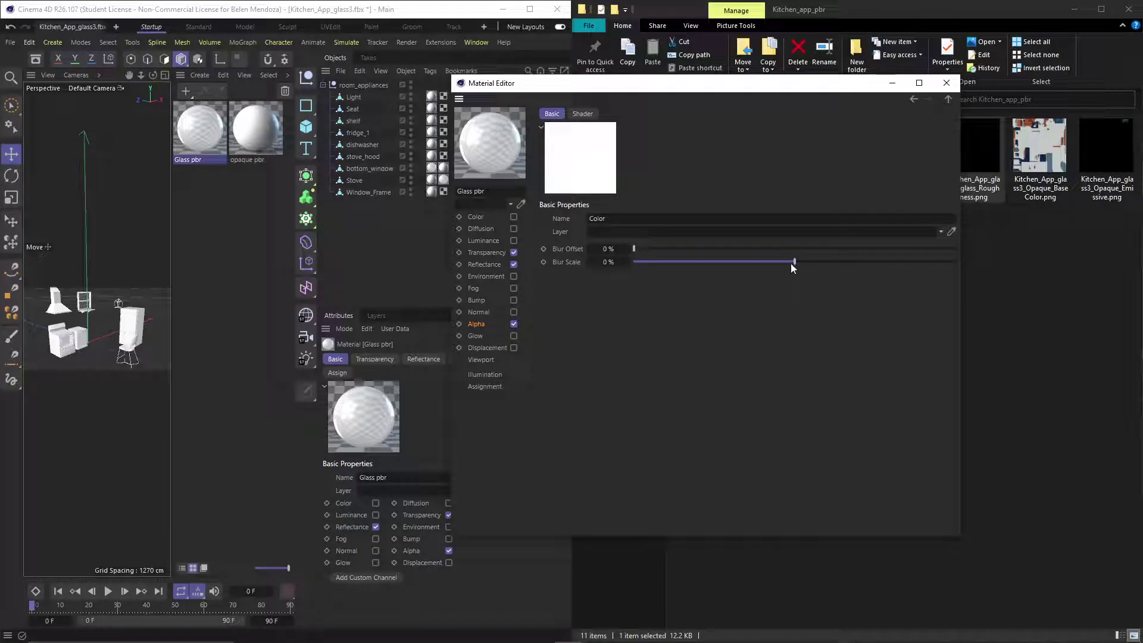
click(584, 113)
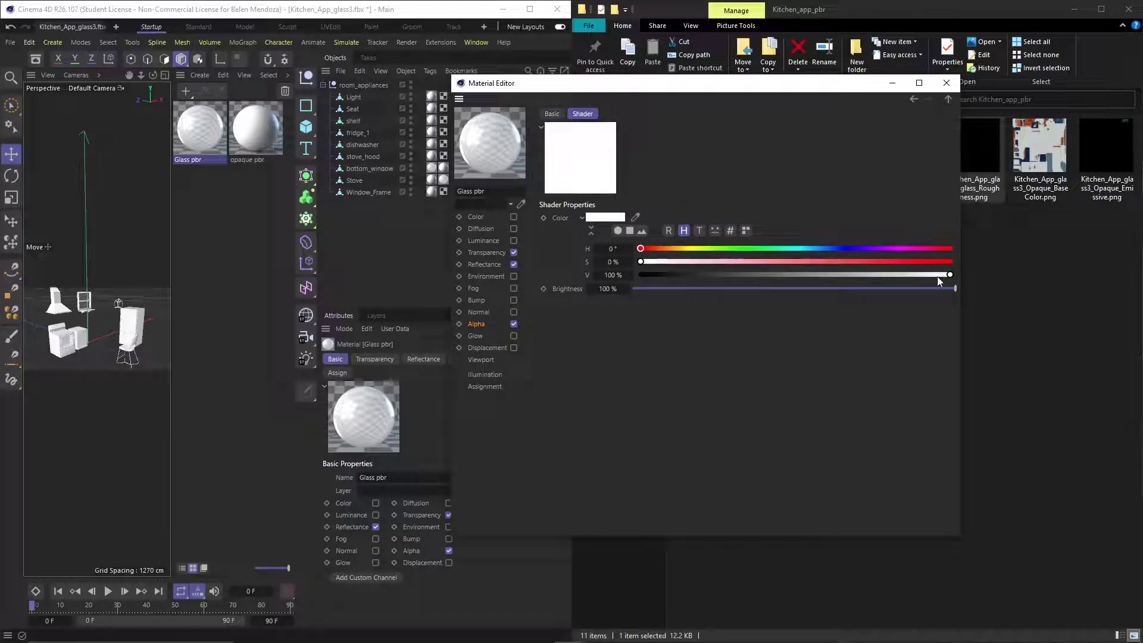
drag(950, 276, 709, 275)
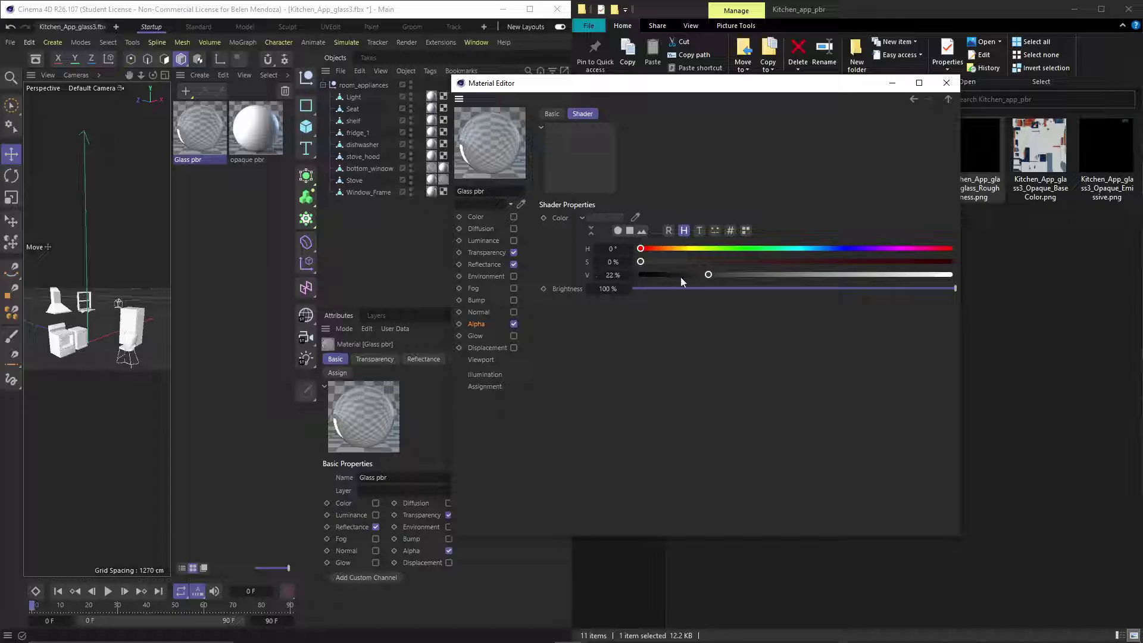
drag(708, 275, 744, 280)
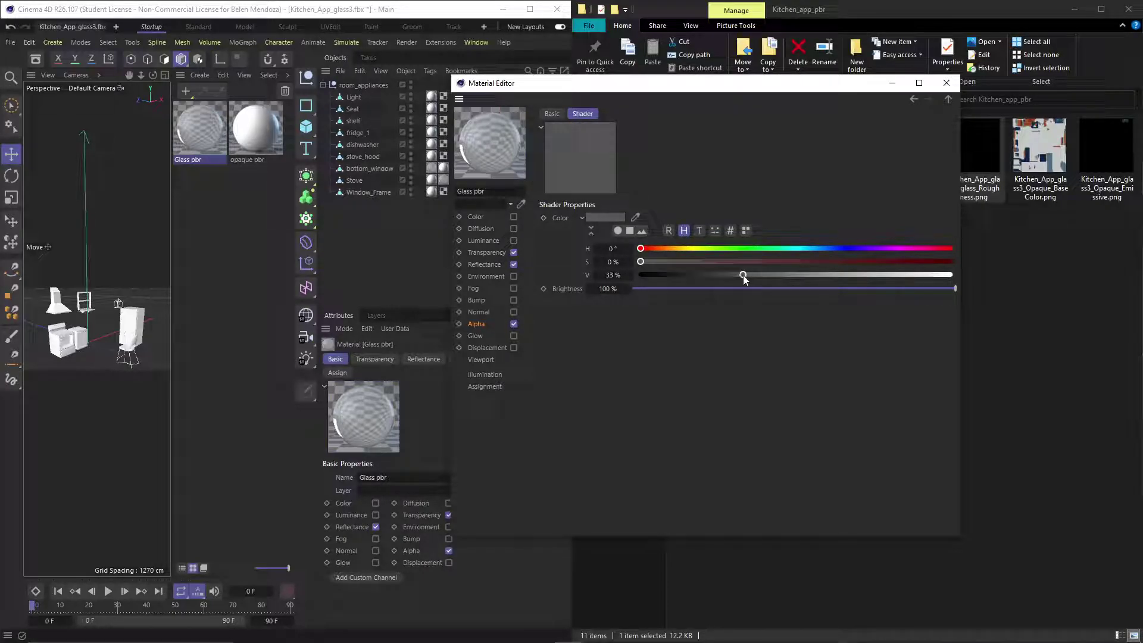
click(947, 82)
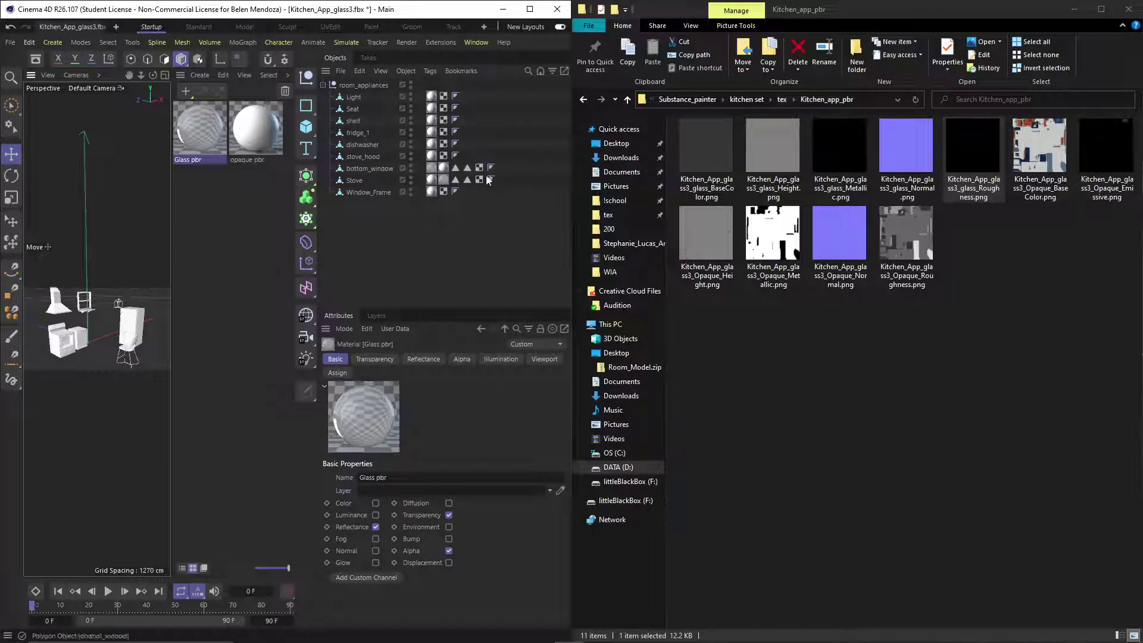
Collapse the room_appliances hierarchy and add a Sky object to the scene.
scroll(63, 305, up, 2)
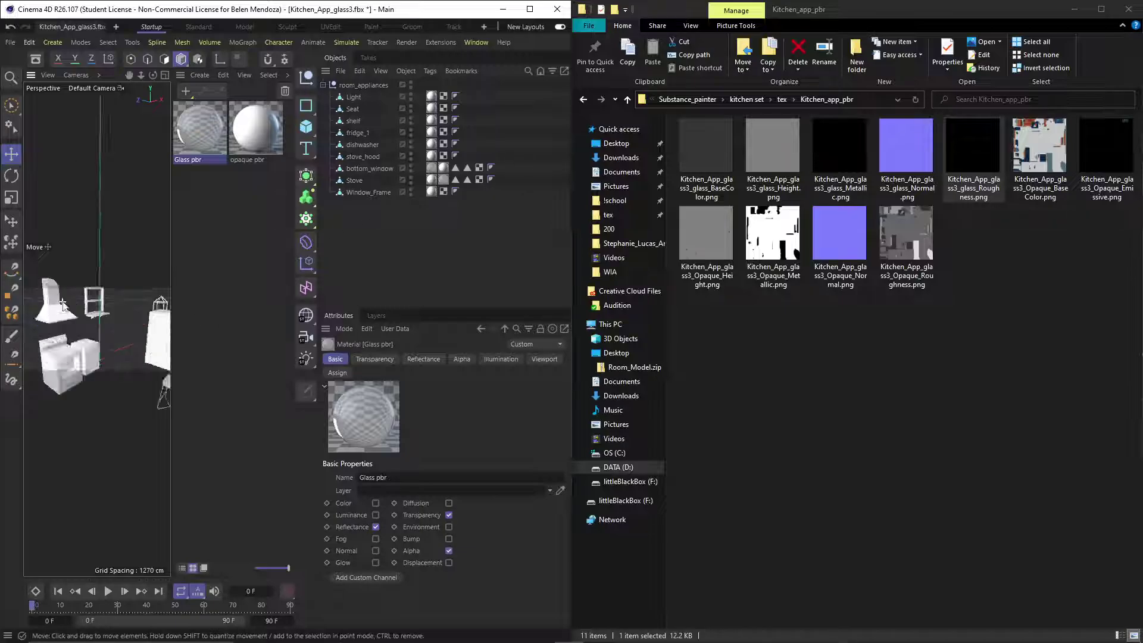
scroll(64, 305, up, 5)
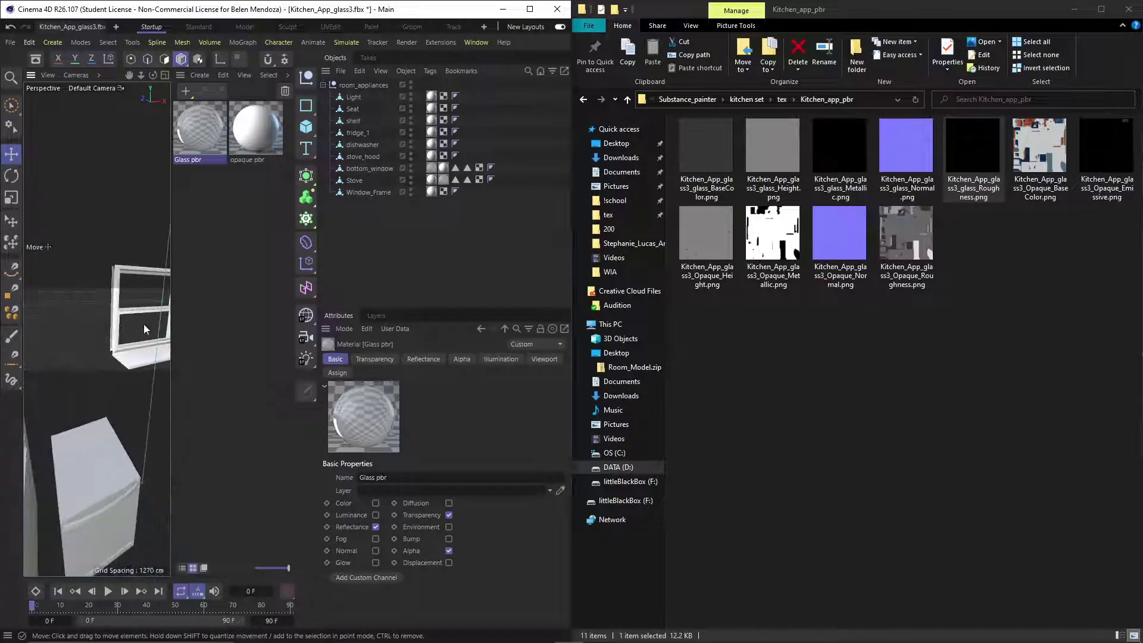
scroll(134, 327, up, 4)
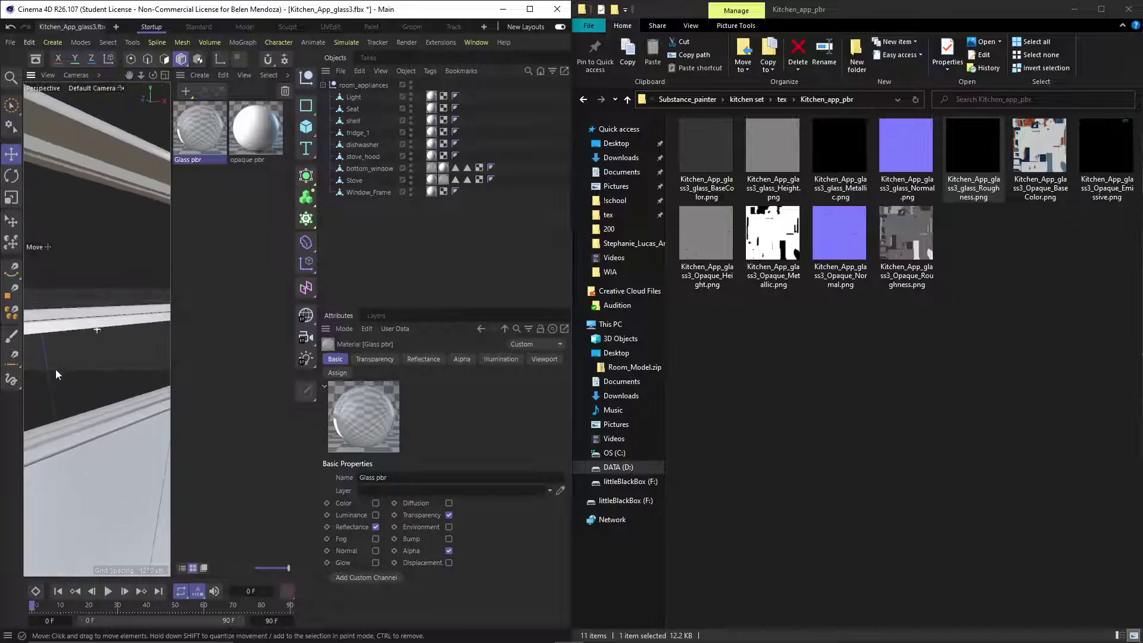
scroll(58, 374, down, 5)
scroll(98, 333, up, 3)
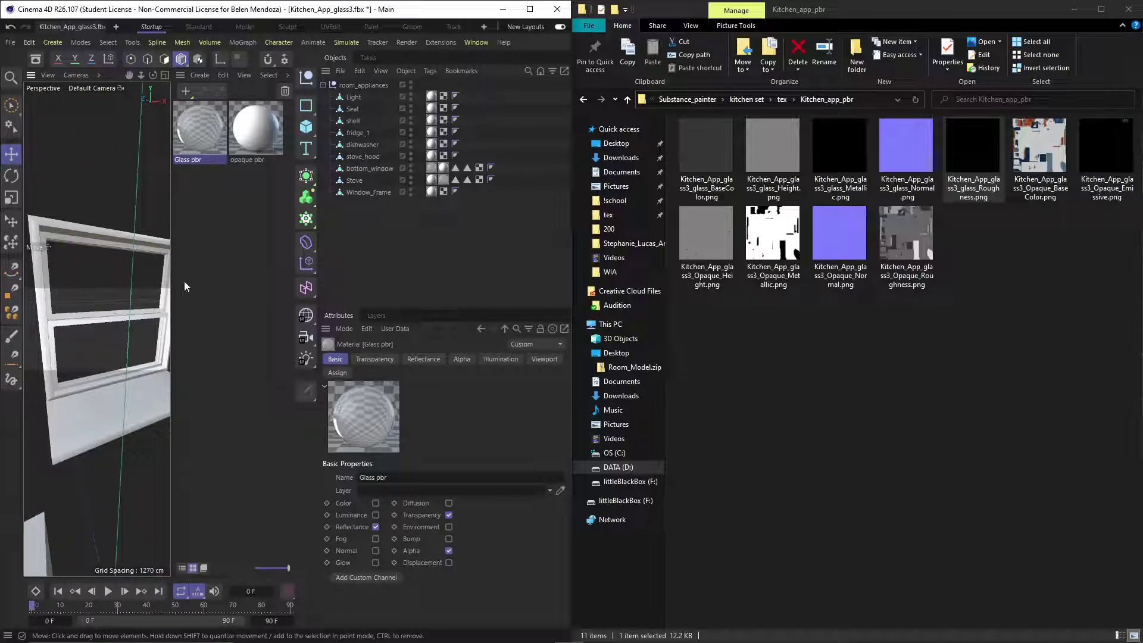
click(323, 84)
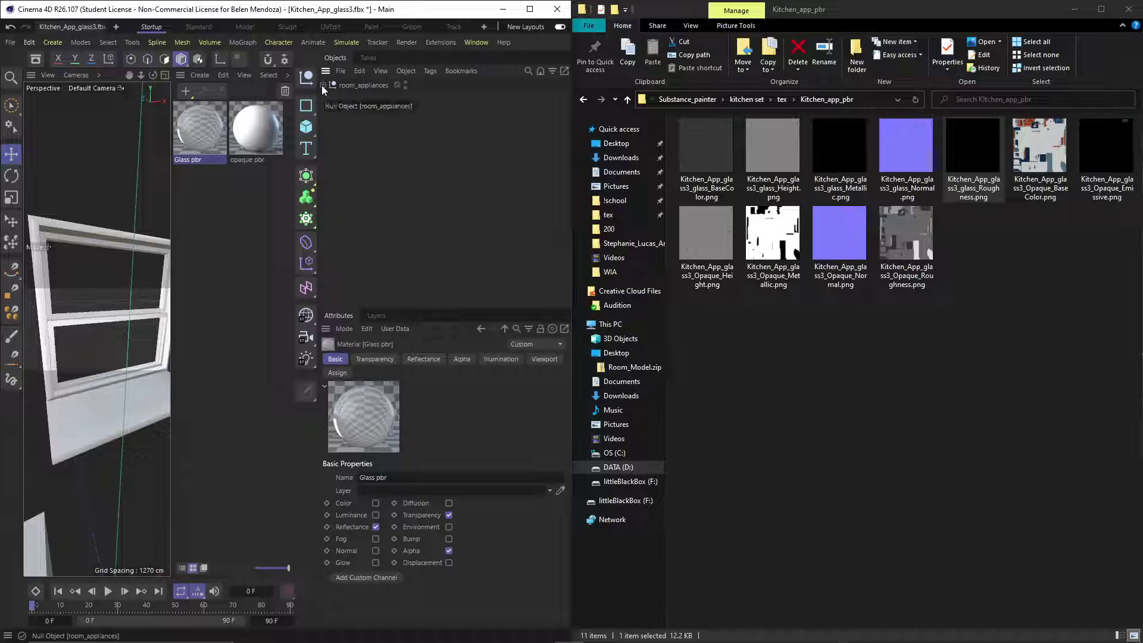
click(314, 325)
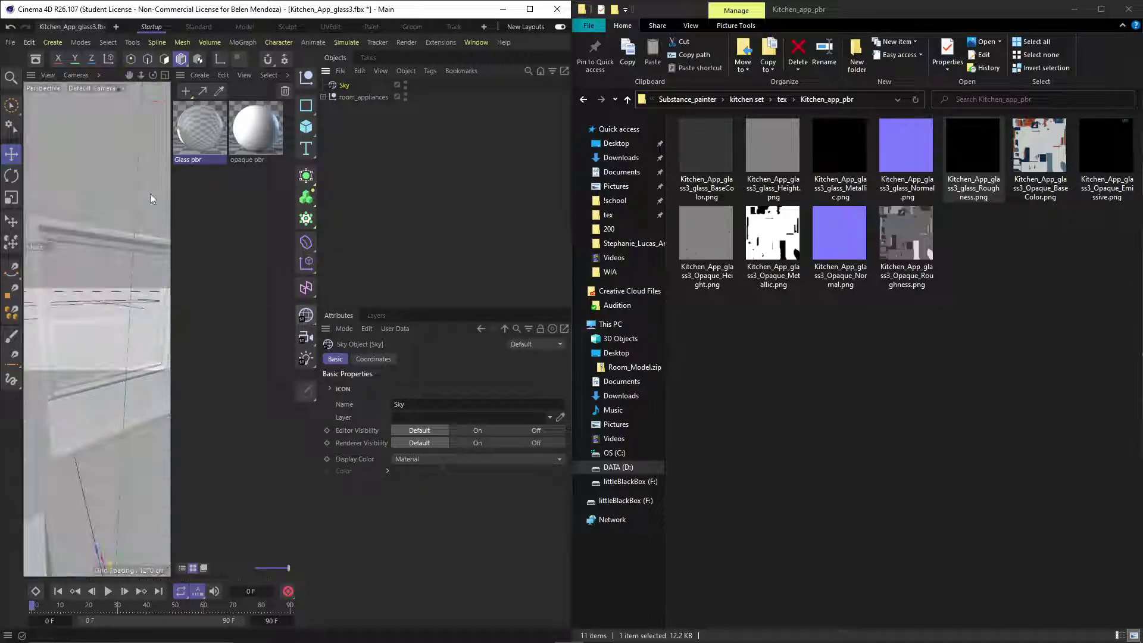
Find the Forest Road HDRI material in the asset browser and apply it to the Sky object.
click(35, 58)
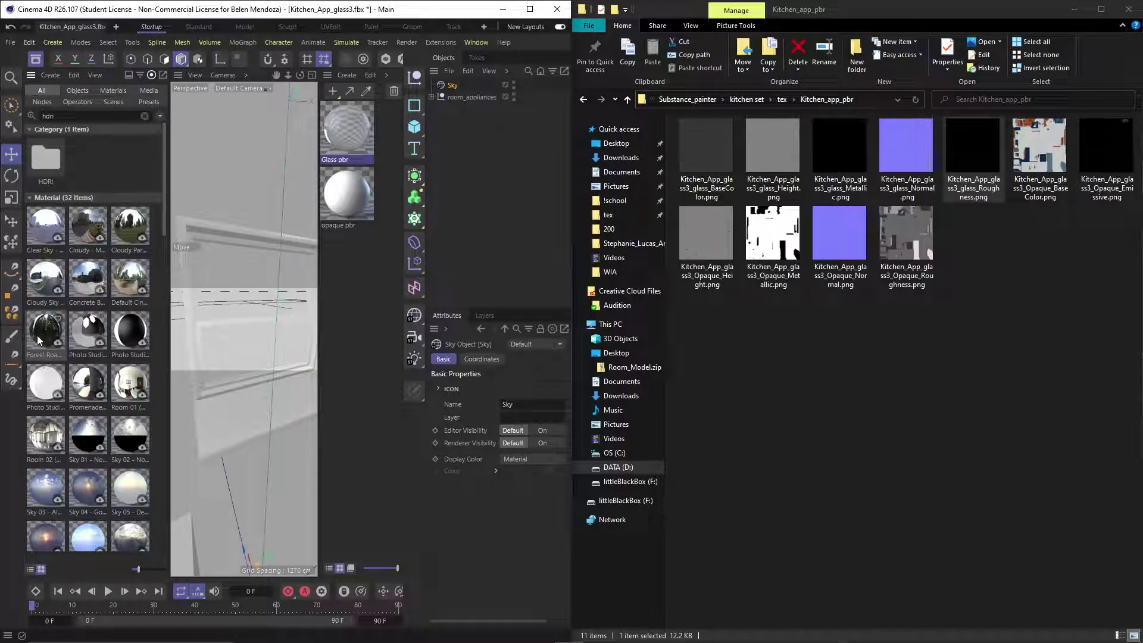
drag(39, 341, 420, 93)
click(56, 344)
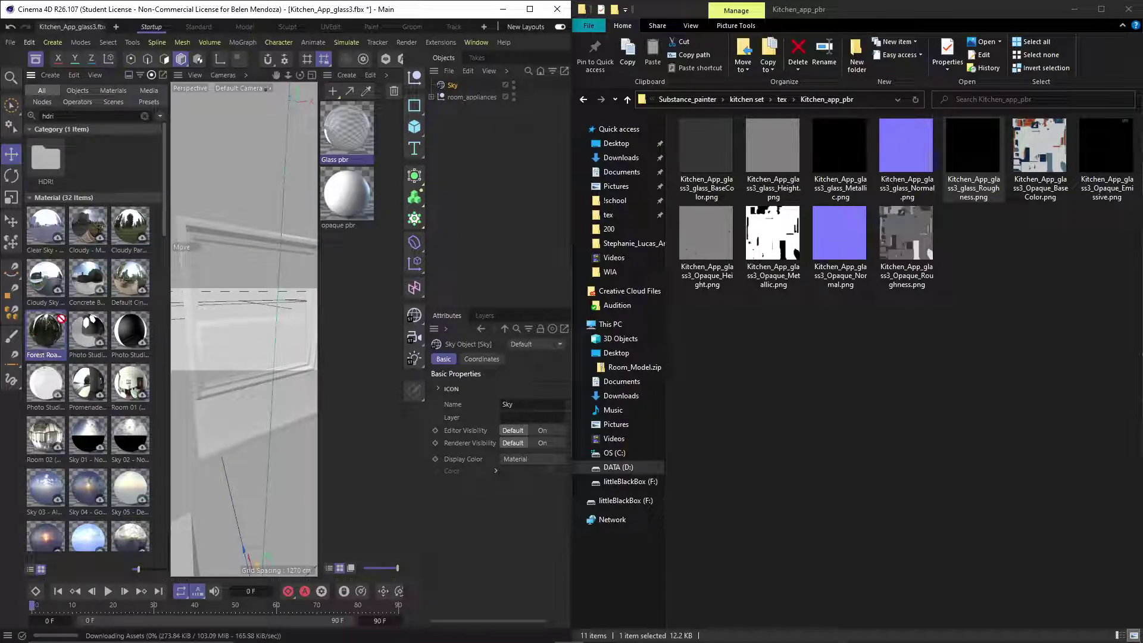
drag(62, 319, 442, 87)
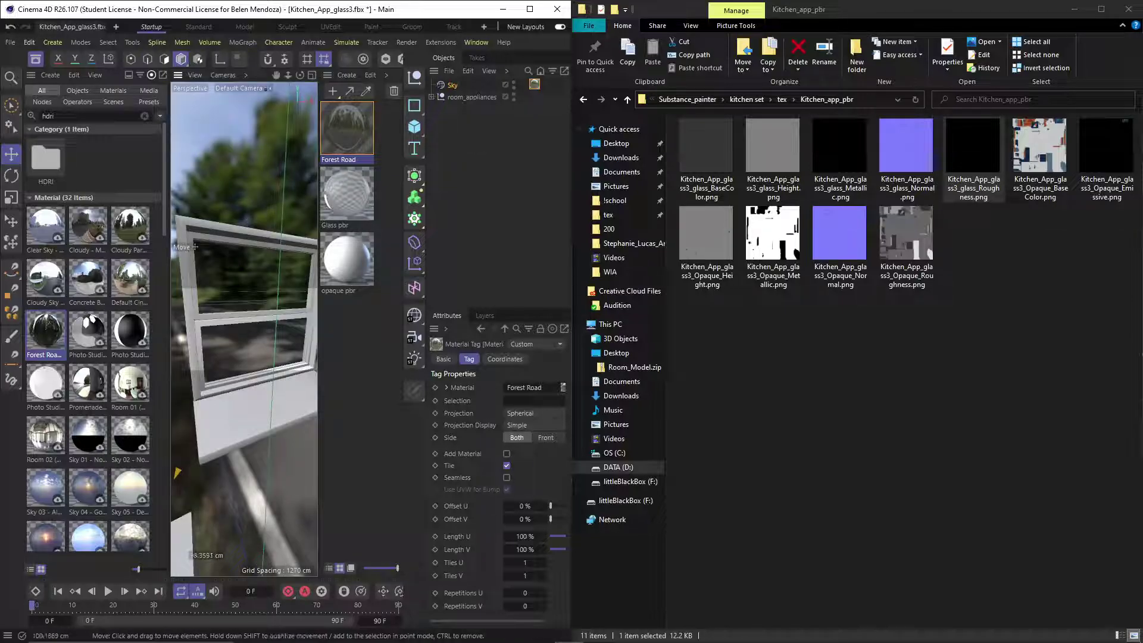
Add a Compositing tag to the Sky object and turn off Seen by Camera.
drag(572, 323, 572, 322)
scroll(221, 196, down, 10)
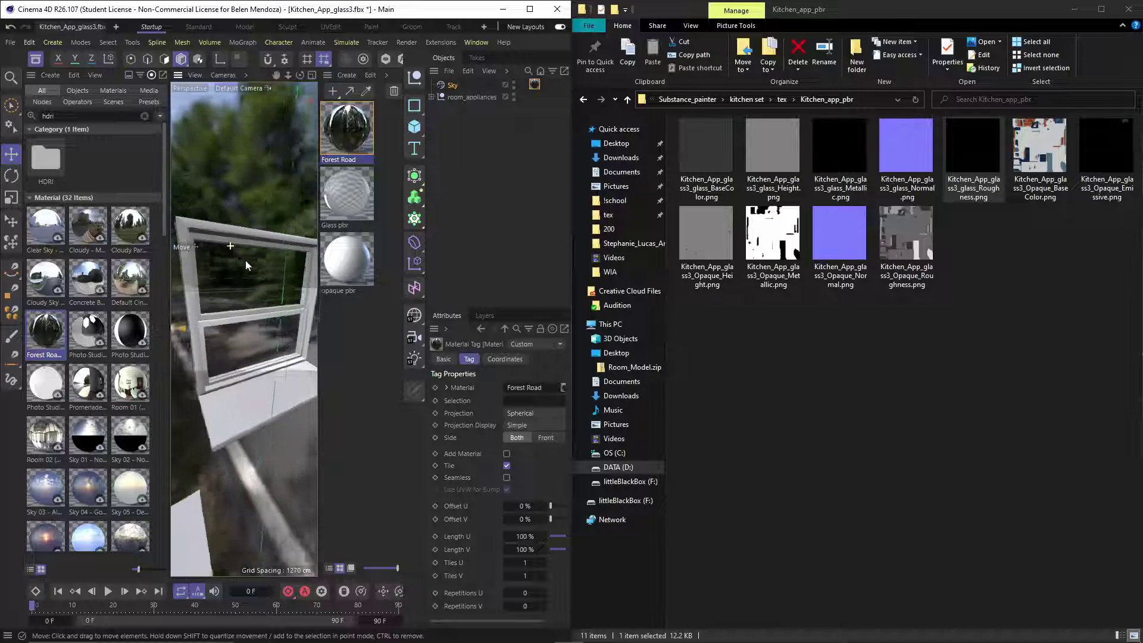
scroll(243, 295, up, 10)
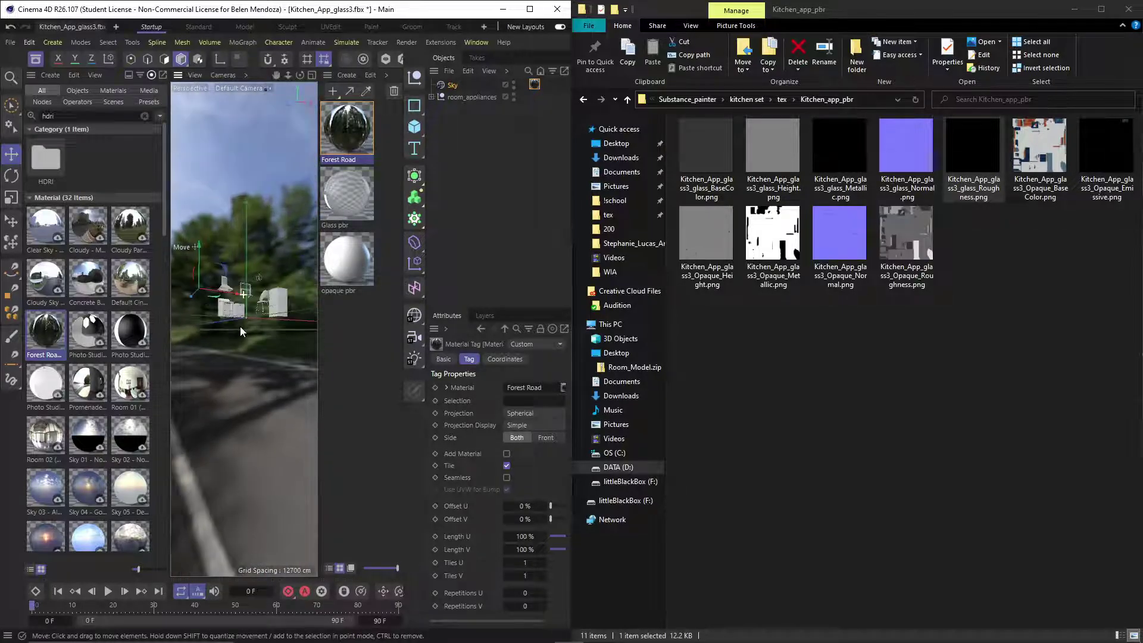
scroll(244, 302, down, 5)
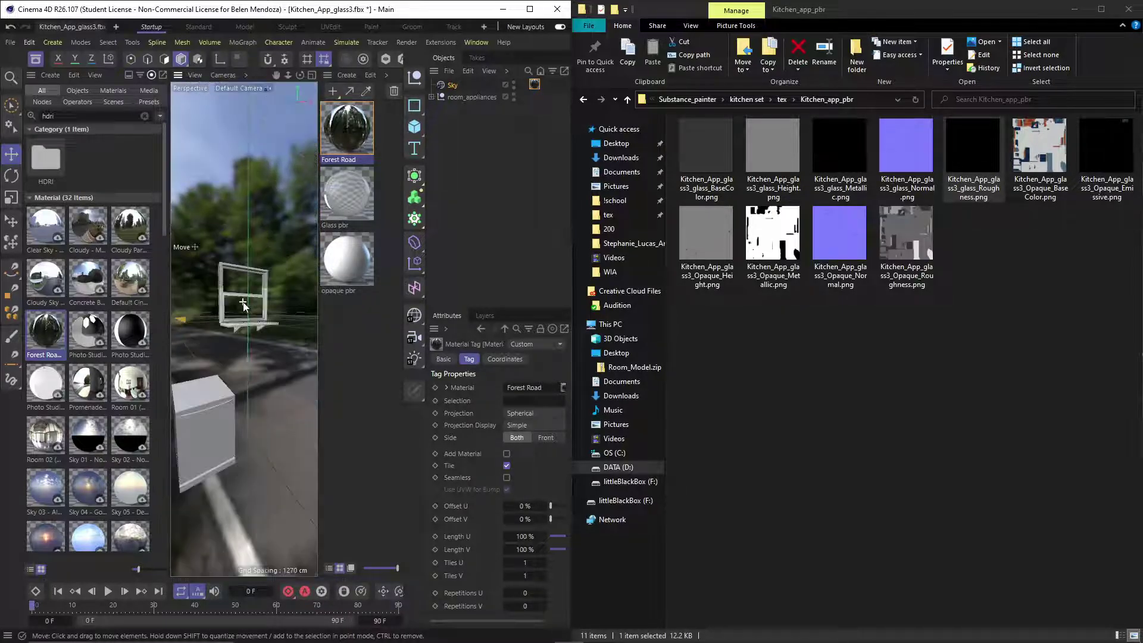
alt+drag(260, 301, 274, 205)
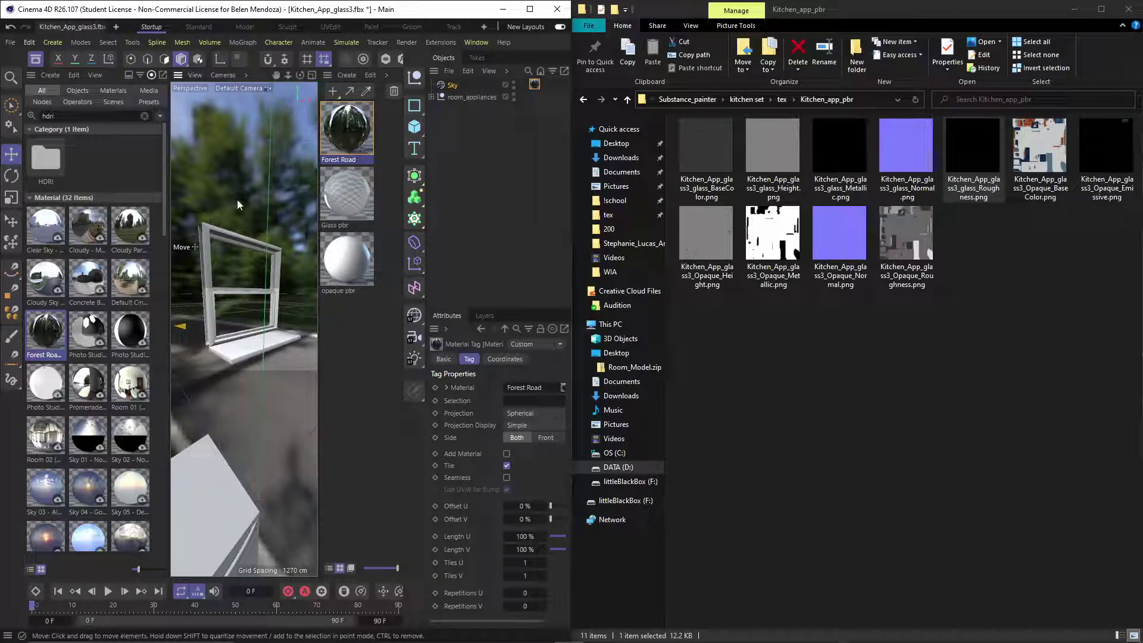
click(451, 86)
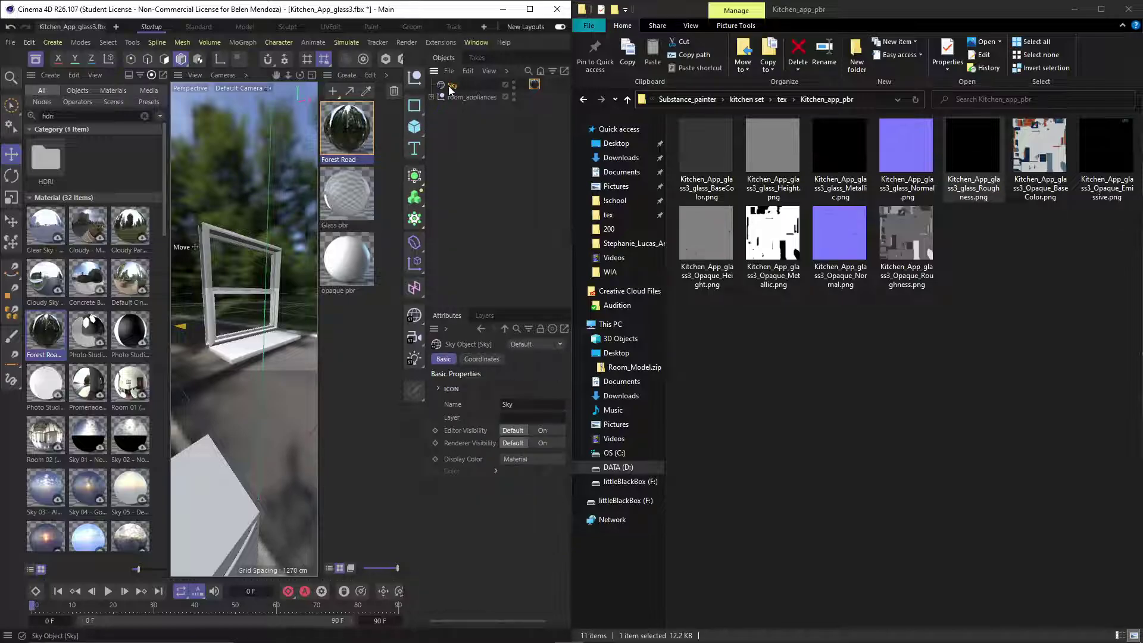
key(shift+c)
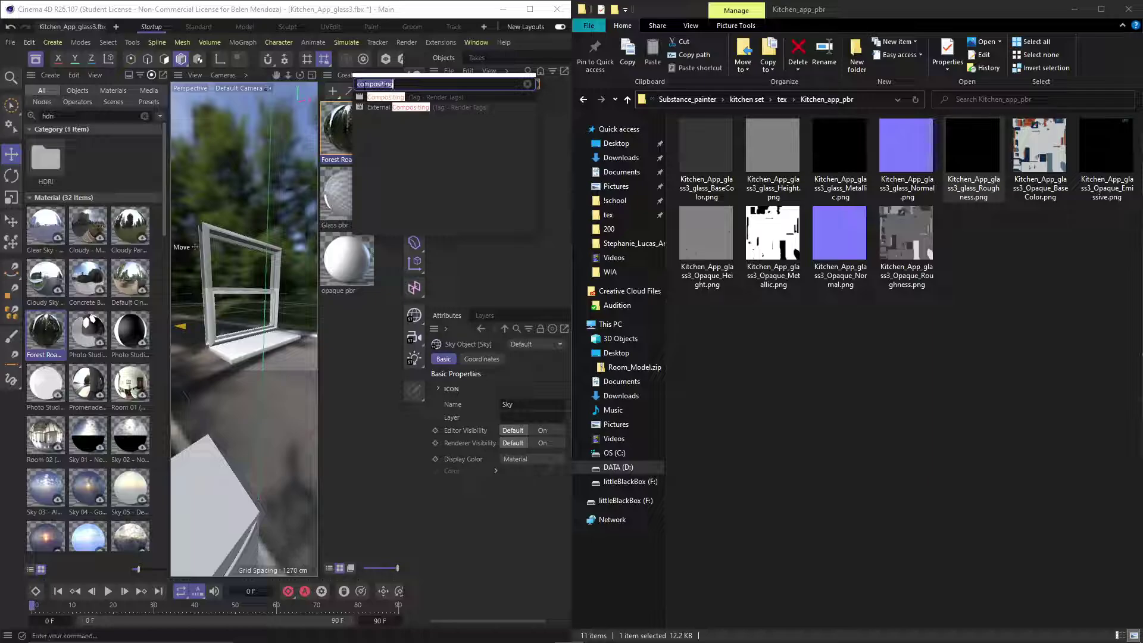
click(386, 100)
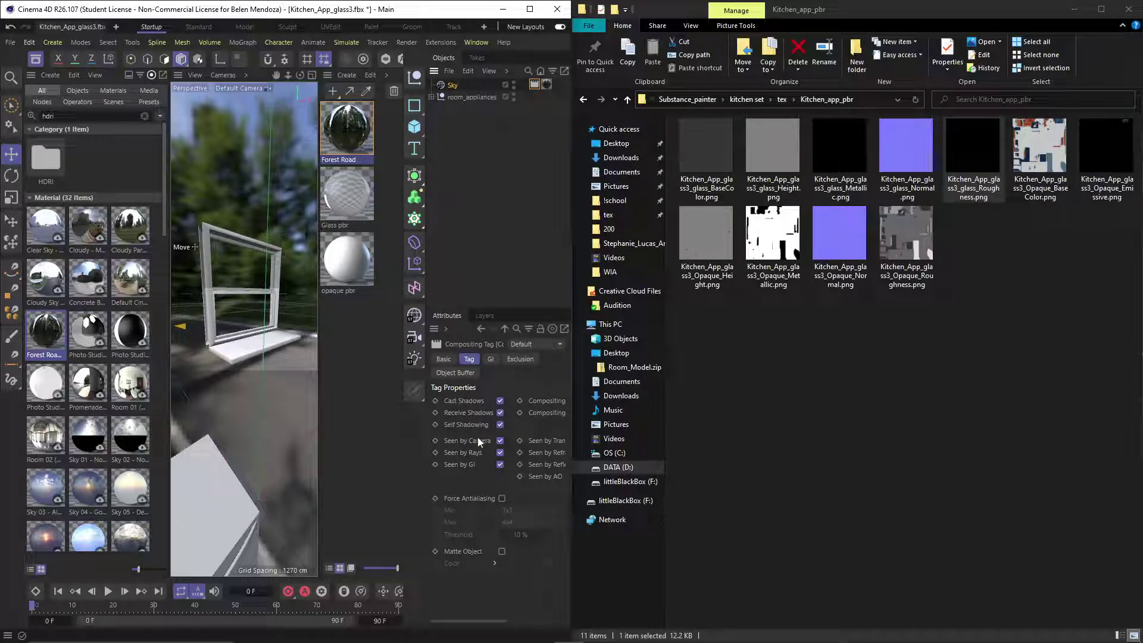
click(500, 441)
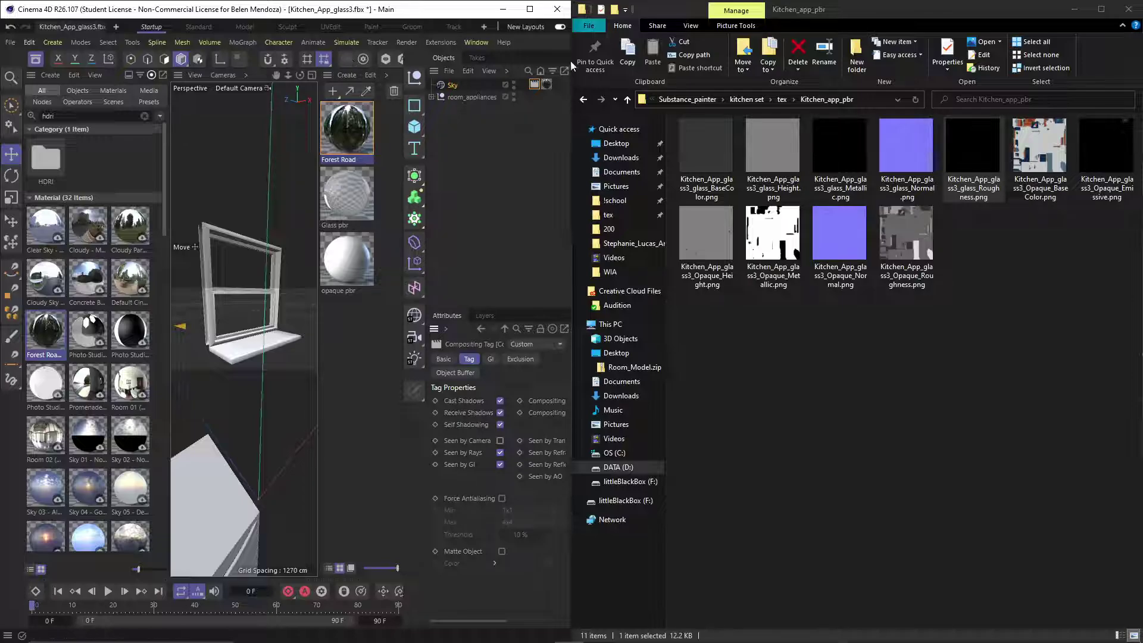
Close the asset browser in a widened workspace and preview the window's glass with an Interactive Render Region.
drag(570, 88, 796, 113)
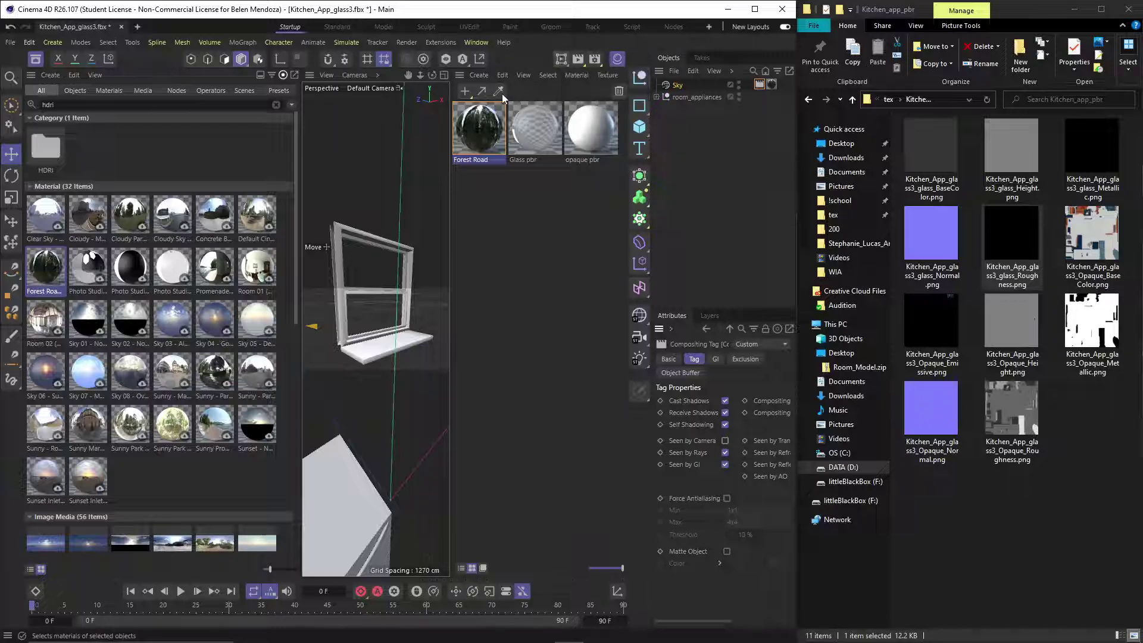
click(33, 61)
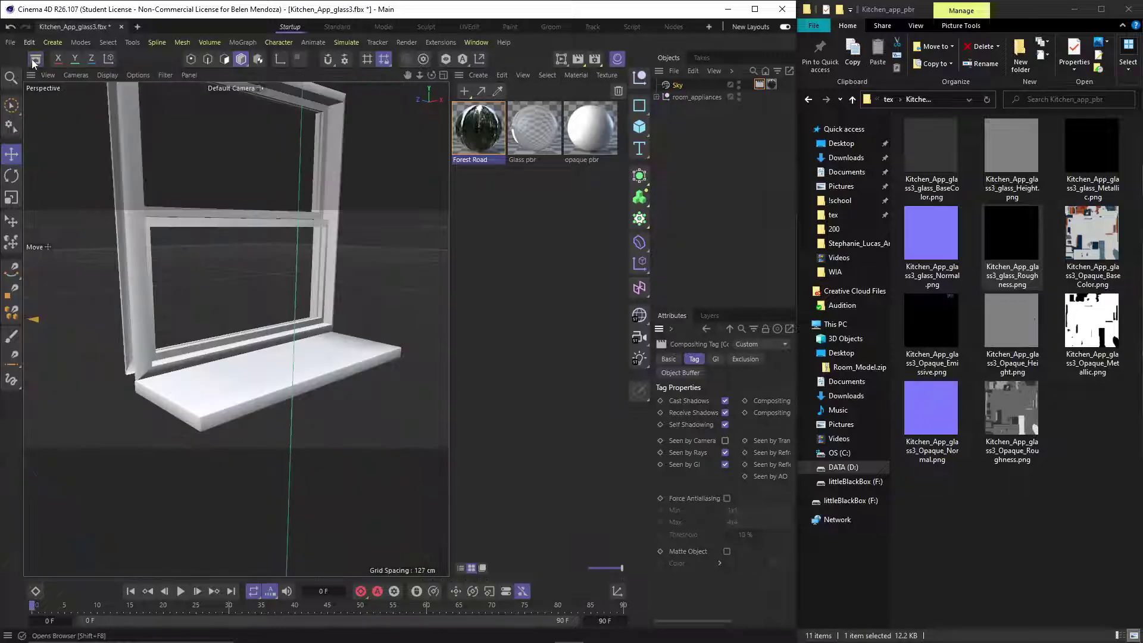
click(561, 58)
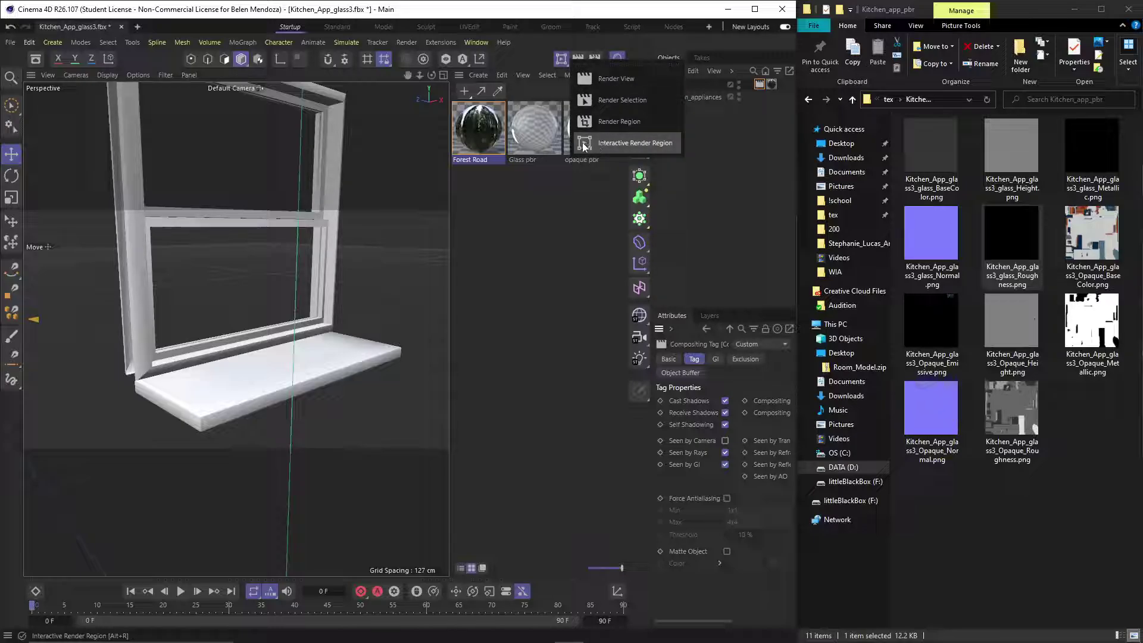
click(666, 149)
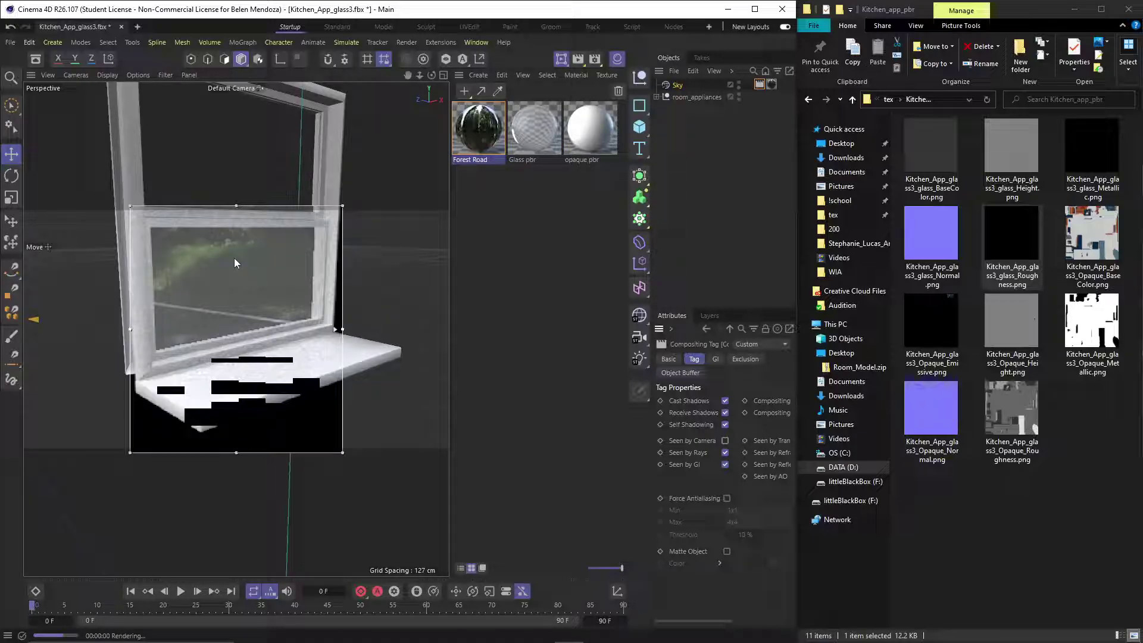
mouse_move(216, 284)
alt+mouse_down()
mouse_move(226, 269)
mouse_move(230, 305)
mouse_move(197, 286)
alt+mouse_up()
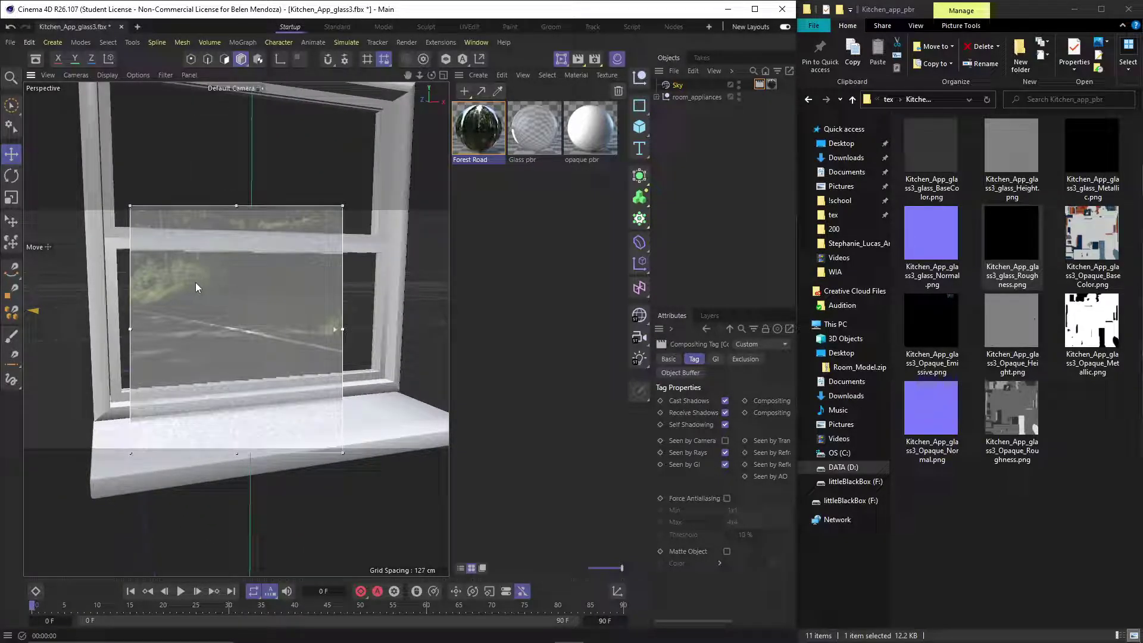
alt+drag(200, 287, 276, 309)
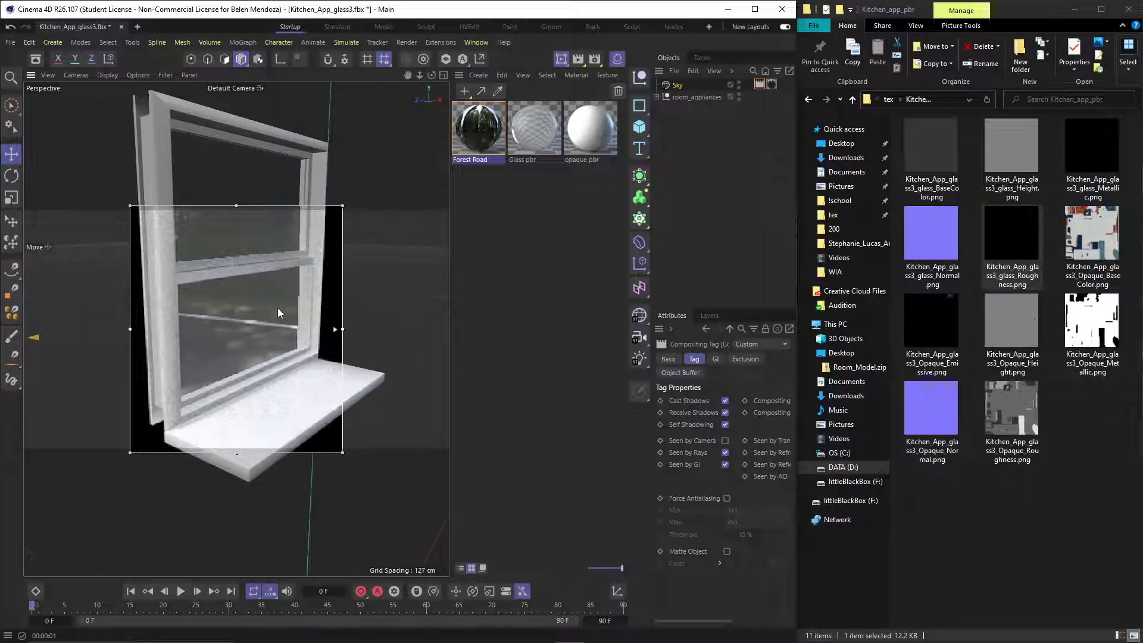
Set the Glass pbr alpha Color shader to a V value of 27% and turn off the Interactive Render Region.
double_click(531, 144)
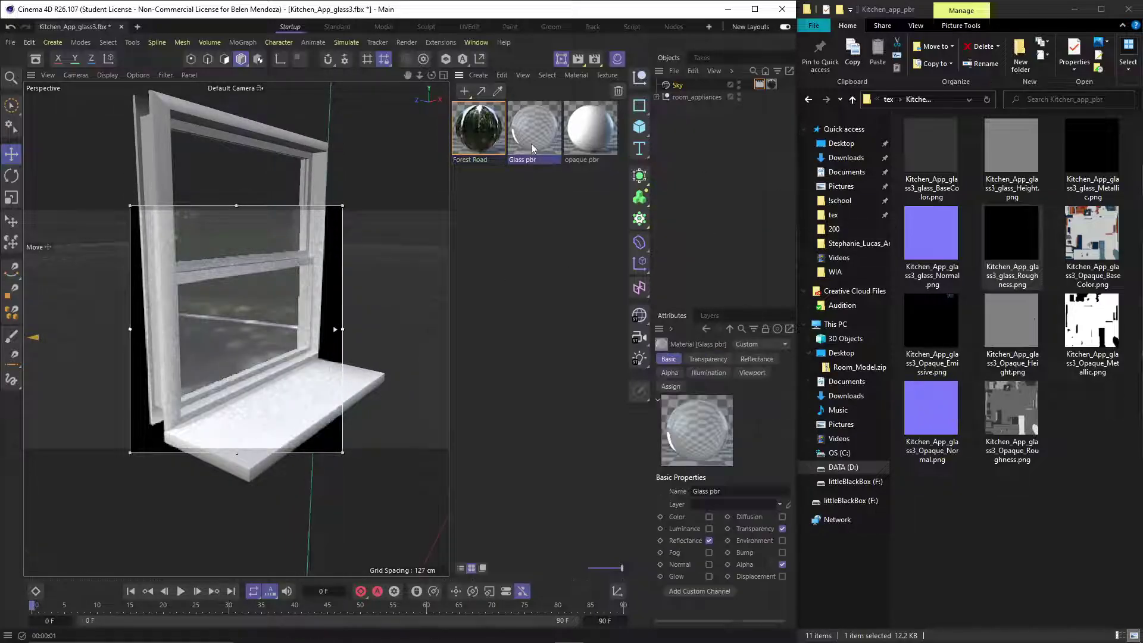
click(569, 374)
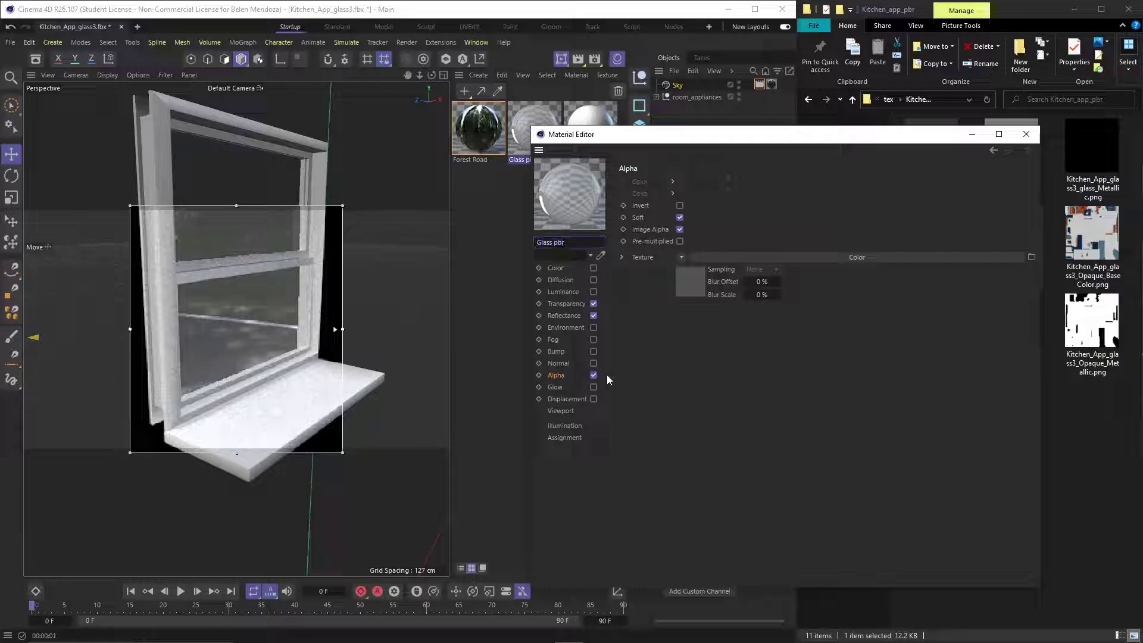
click(691, 282)
drag(727, 327, 810, 330)
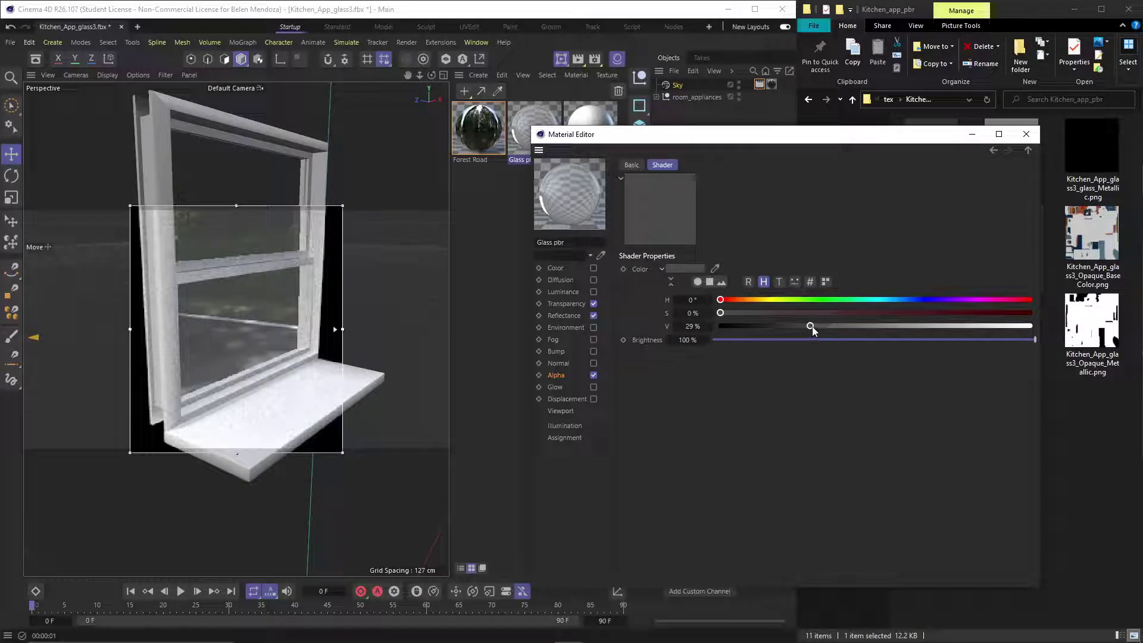
drag(813, 330, 805, 327)
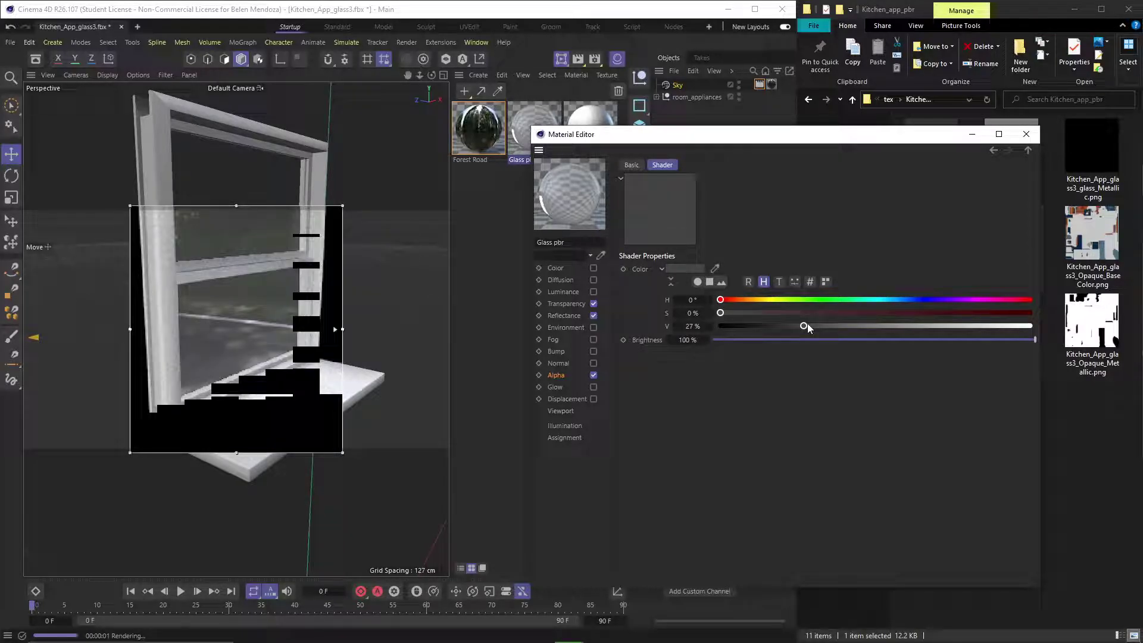
click(1026, 134)
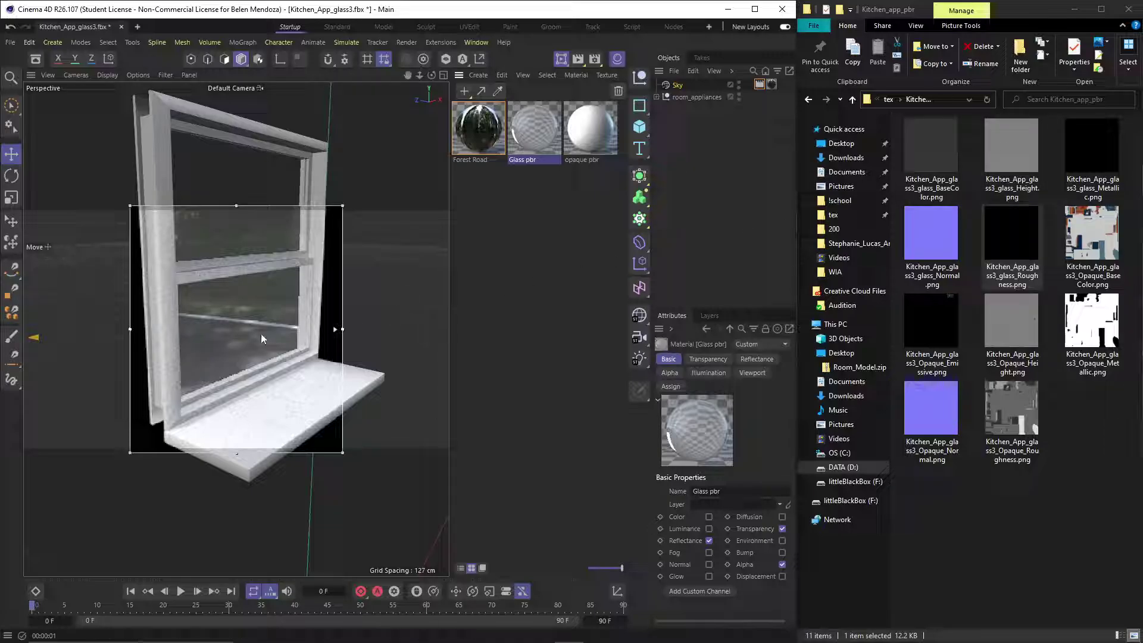
click(561, 59)
Enable the Normal channel on Glass pbr, with Kitchen_App_glass3_glass_Normal.png as its texture, and close the material's settings.
scroll(269, 261, down, 5)
alt+drag(268, 271, 261, 352)
scroll(249, 287, down, 4)
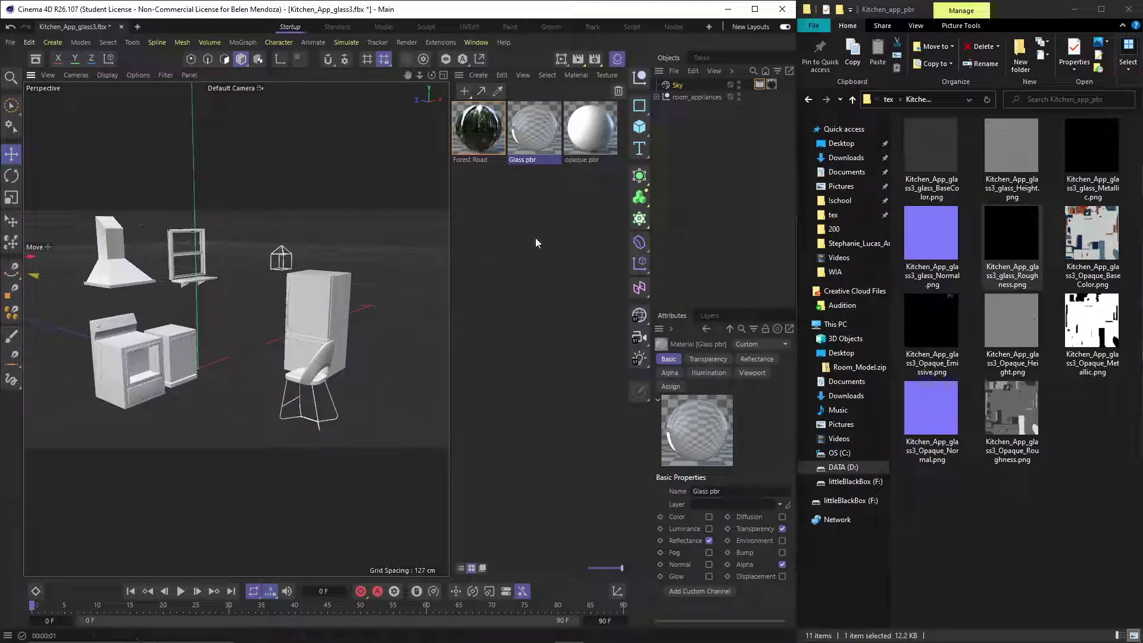
double_click(547, 141)
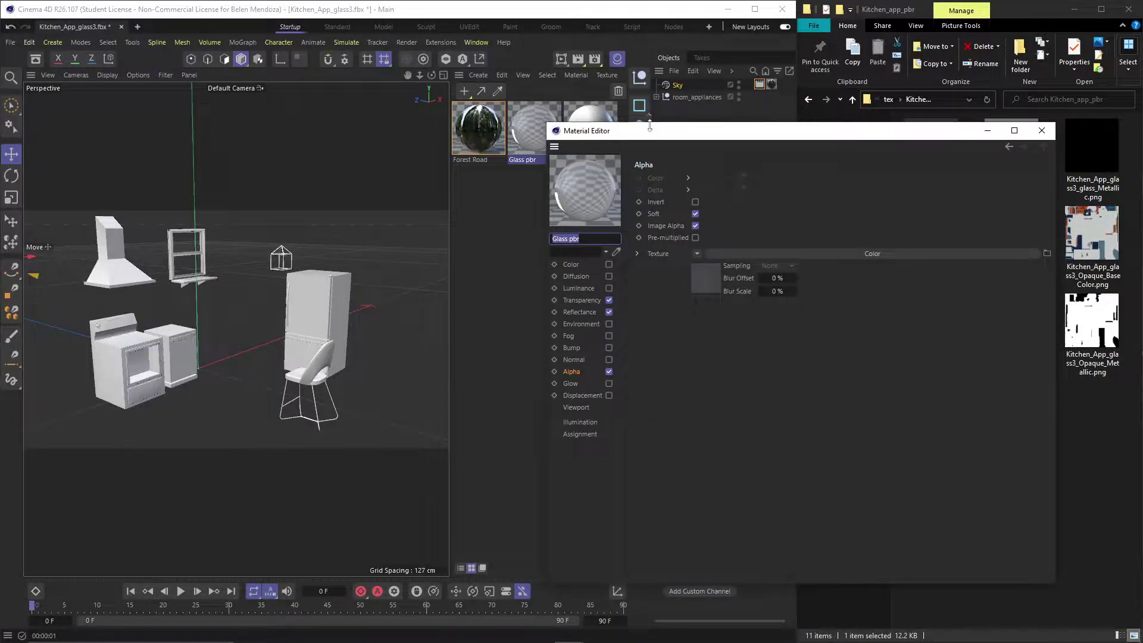
drag(666, 135, 278, 74)
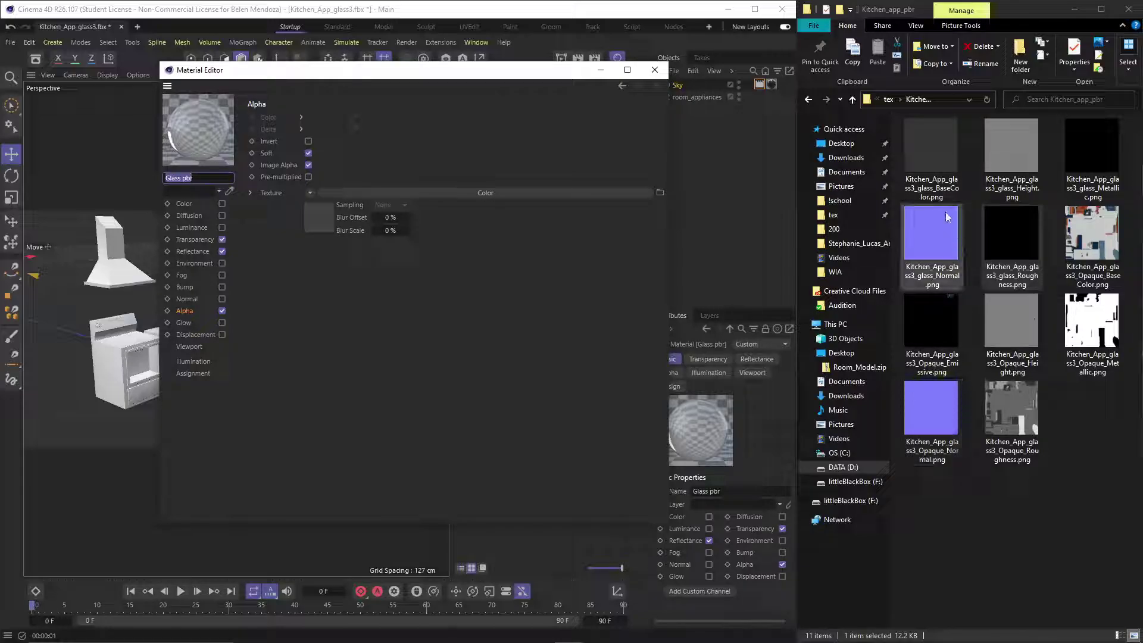
click(187, 299)
click(223, 299)
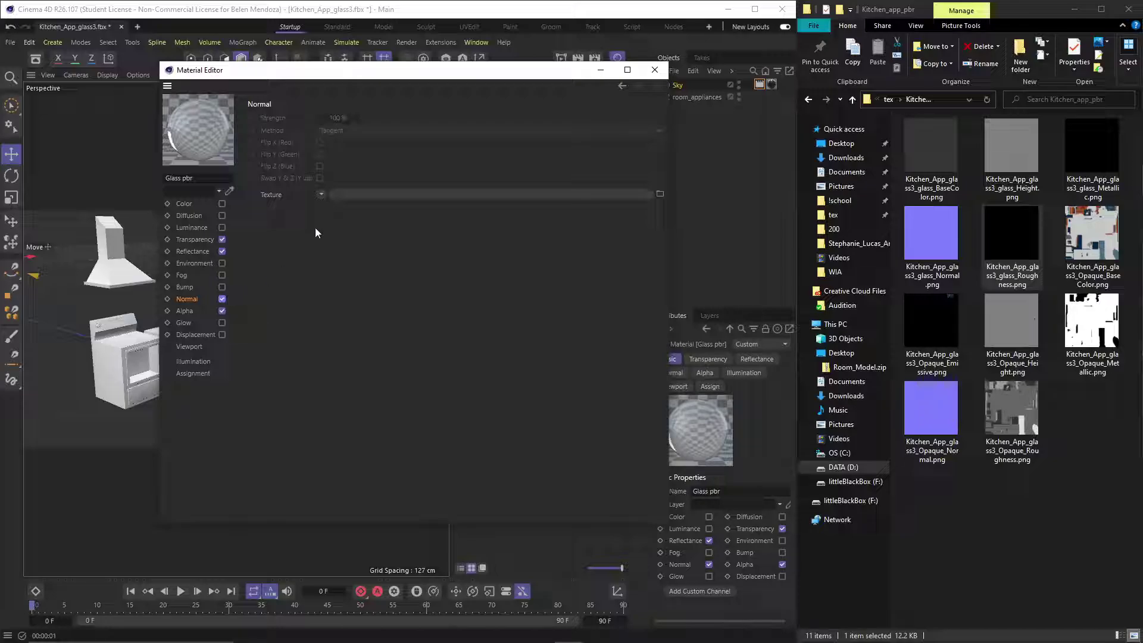
drag(944, 255, 383, 196)
click(599, 377)
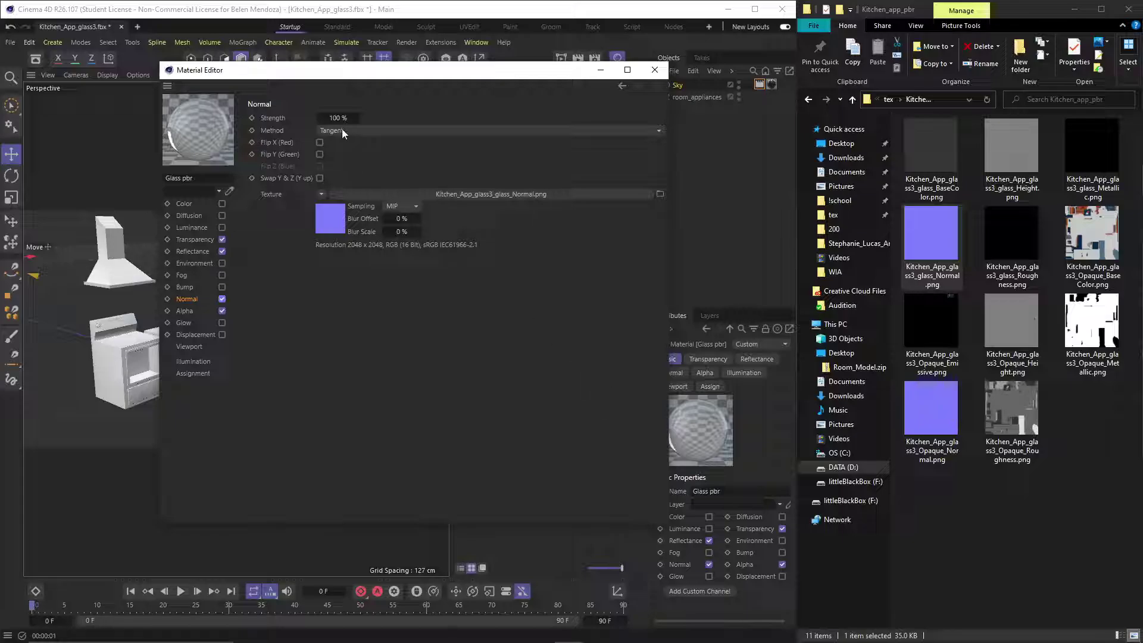
click(650, 73)
Open the opaque pbr material and show the Default Diffuse layer of its Reflectance channel.
alt+drag(333, 310, 292, 224)
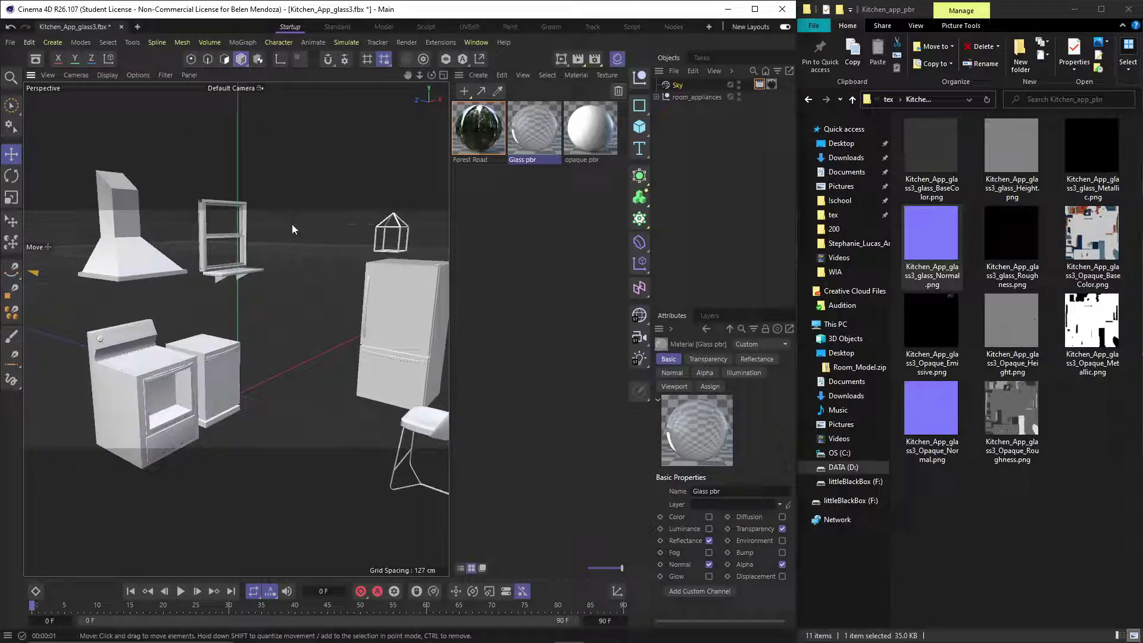
double_click(590, 128)
drag(695, 123, 259, 100)
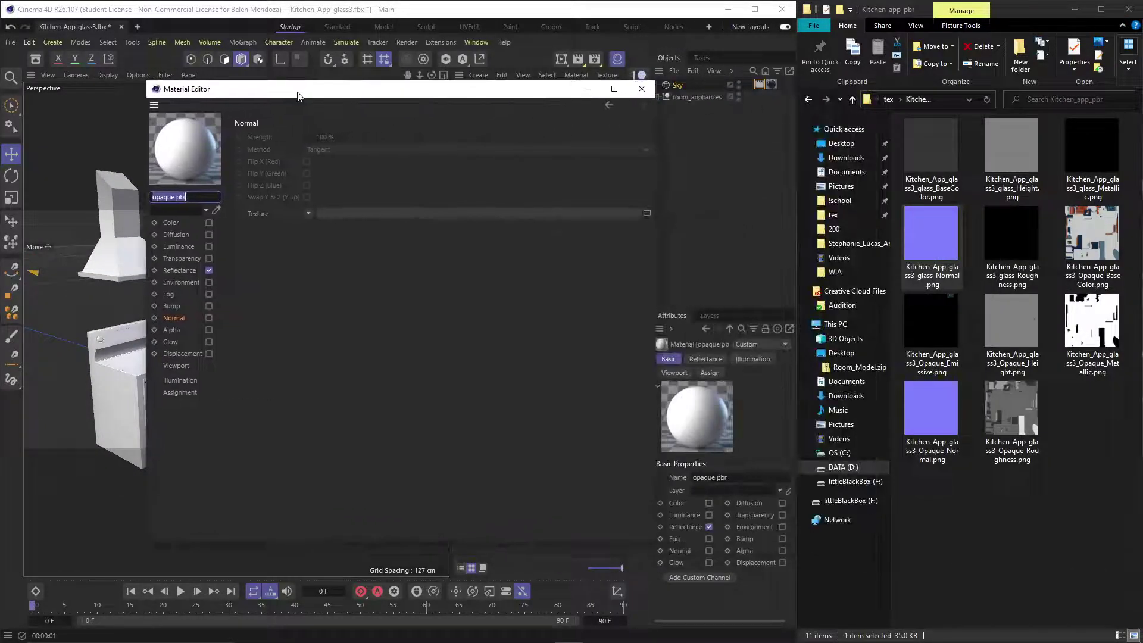
click(190, 269)
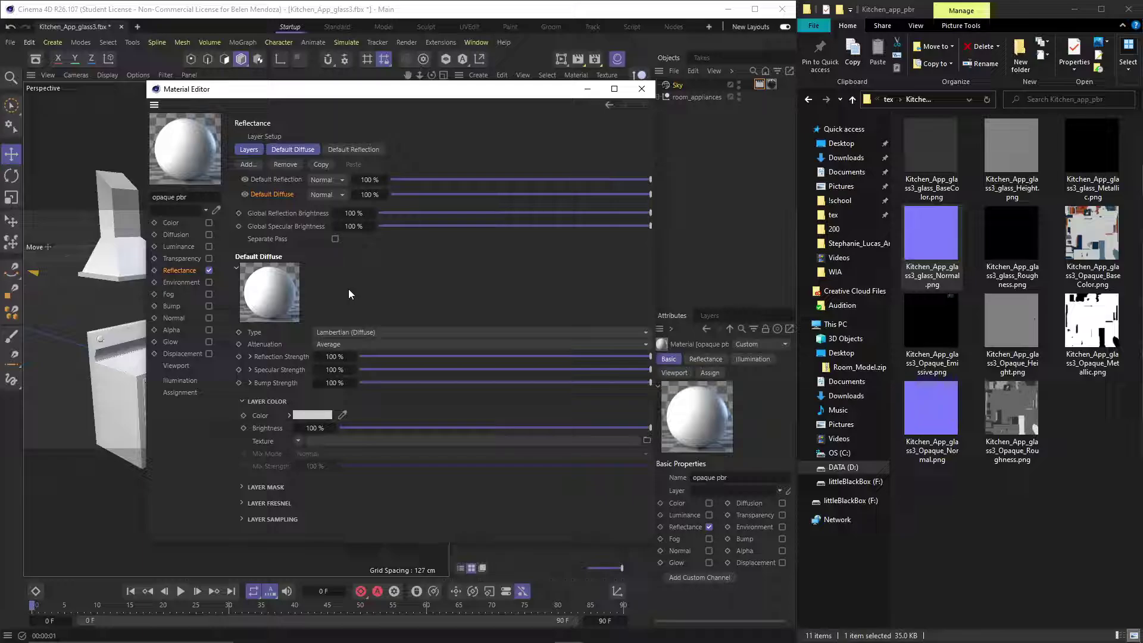
drag(418, 97, 429, 79)
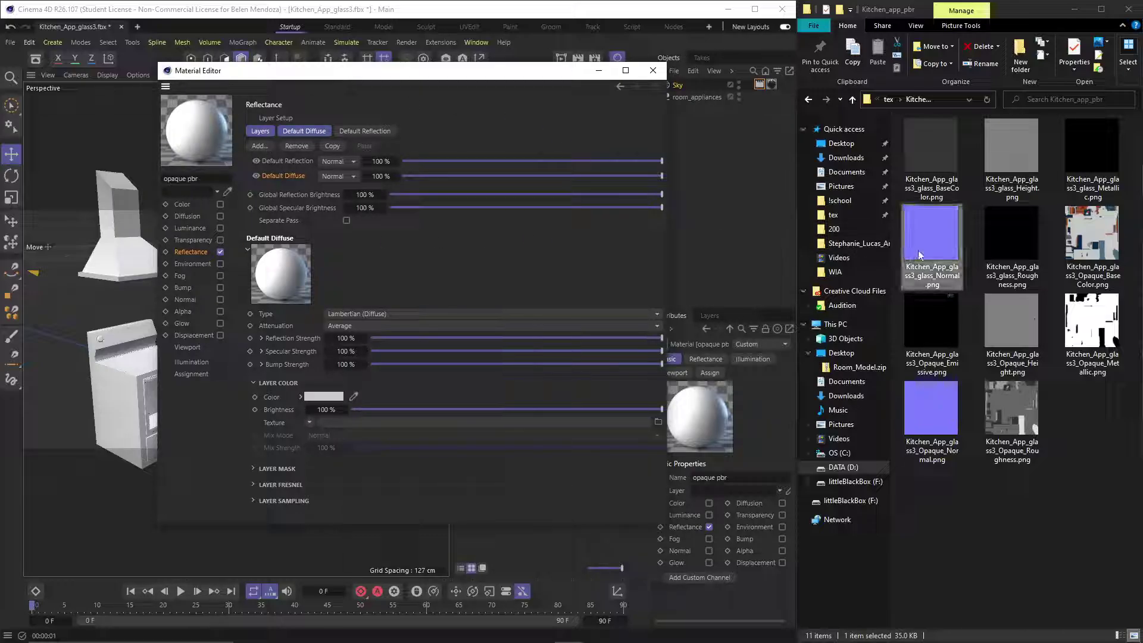
Arrange the workspace beside the texture folder and copy Kitchen_App_glass3_Opaque_BaseColor.png into the project as the Default Diffuse layer color texture.
drag(797, 266, 769, 265)
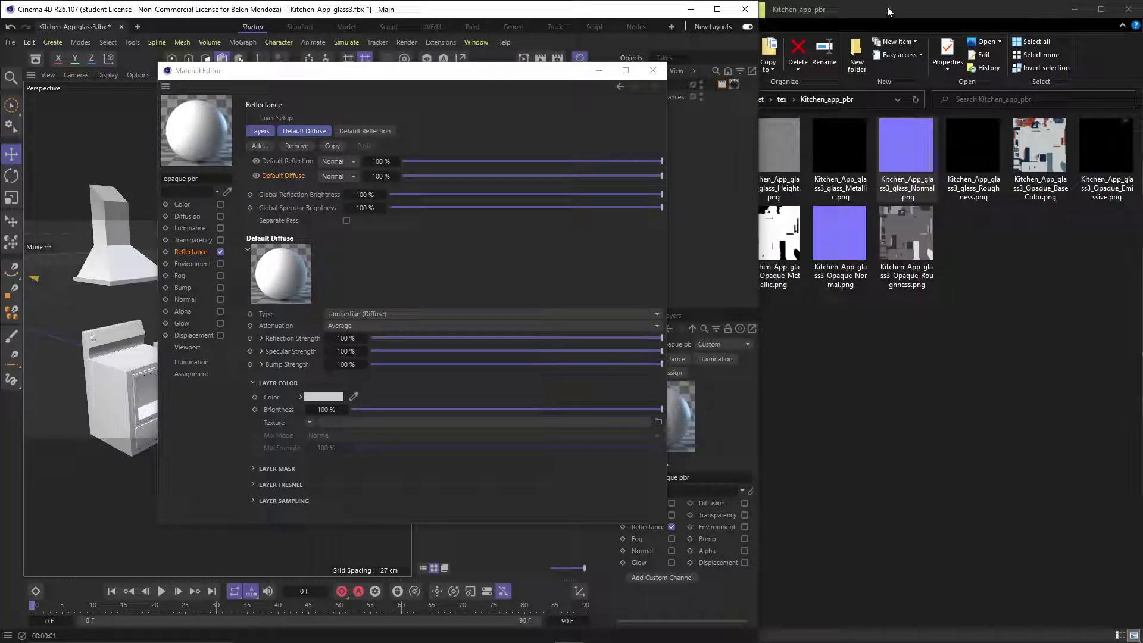
drag(890, 11, 1140, 178)
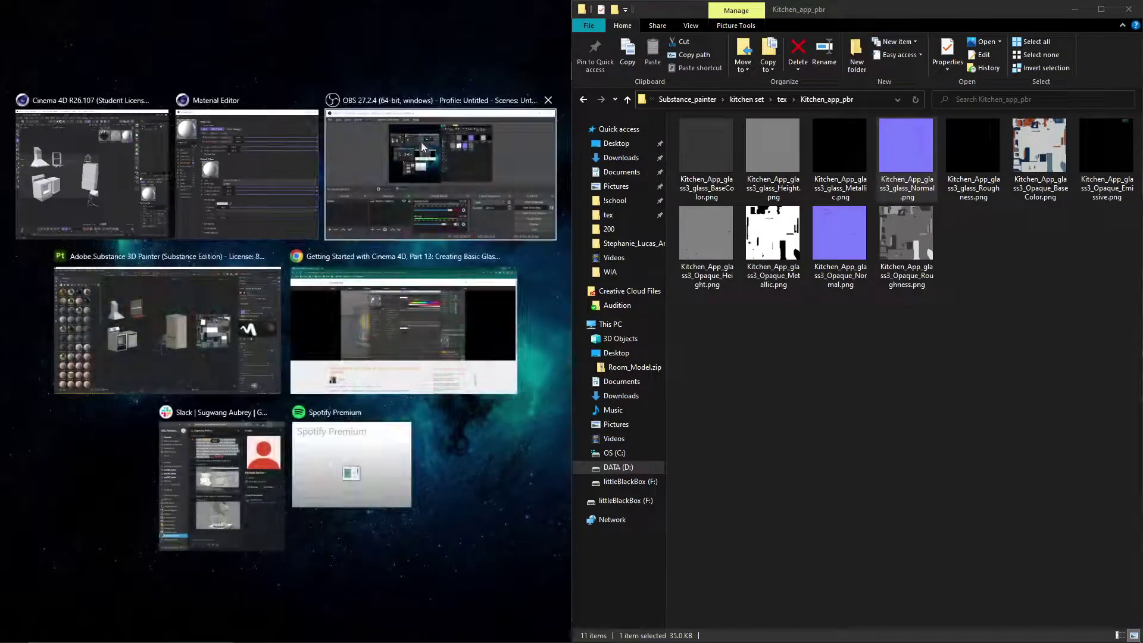
click(106, 180)
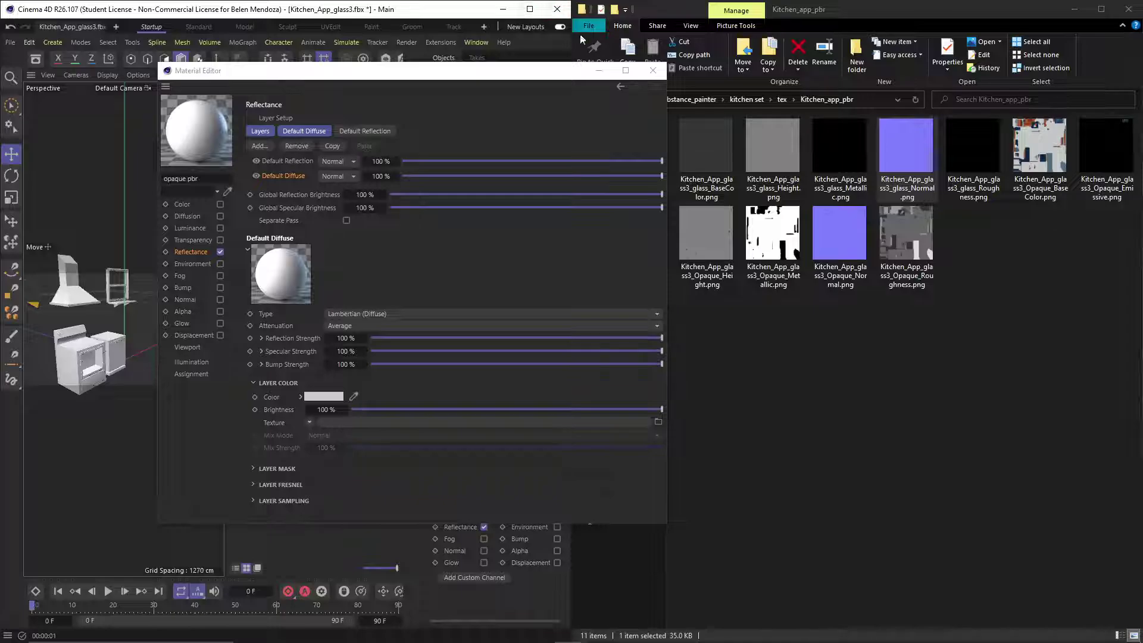
drag(573, 41, 668, 42)
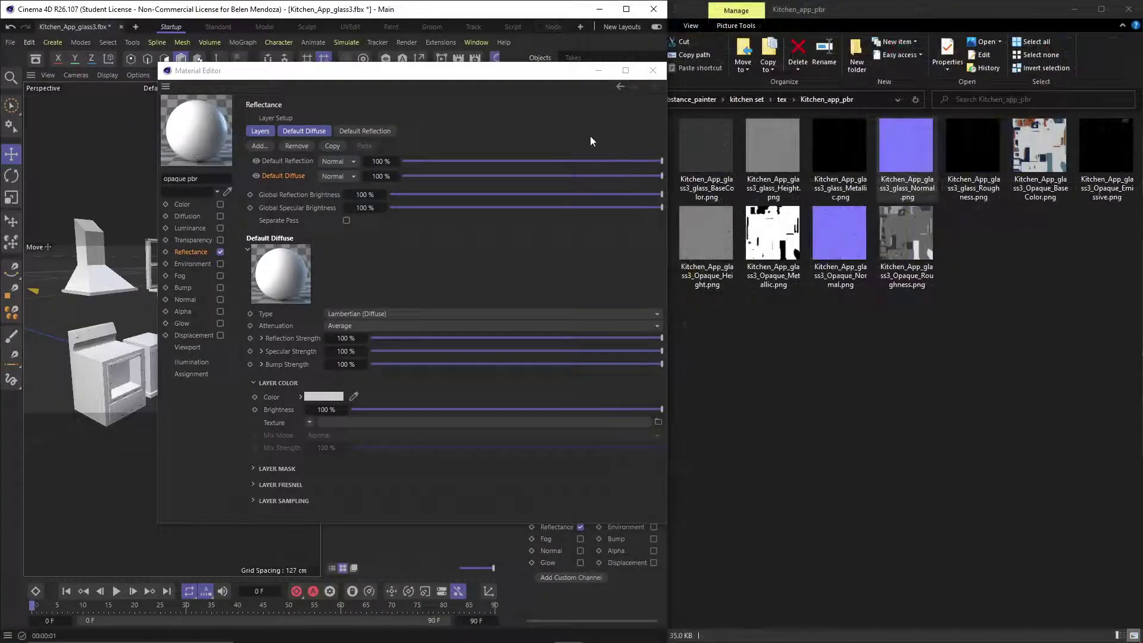
drag(577, 77, 529, 58)
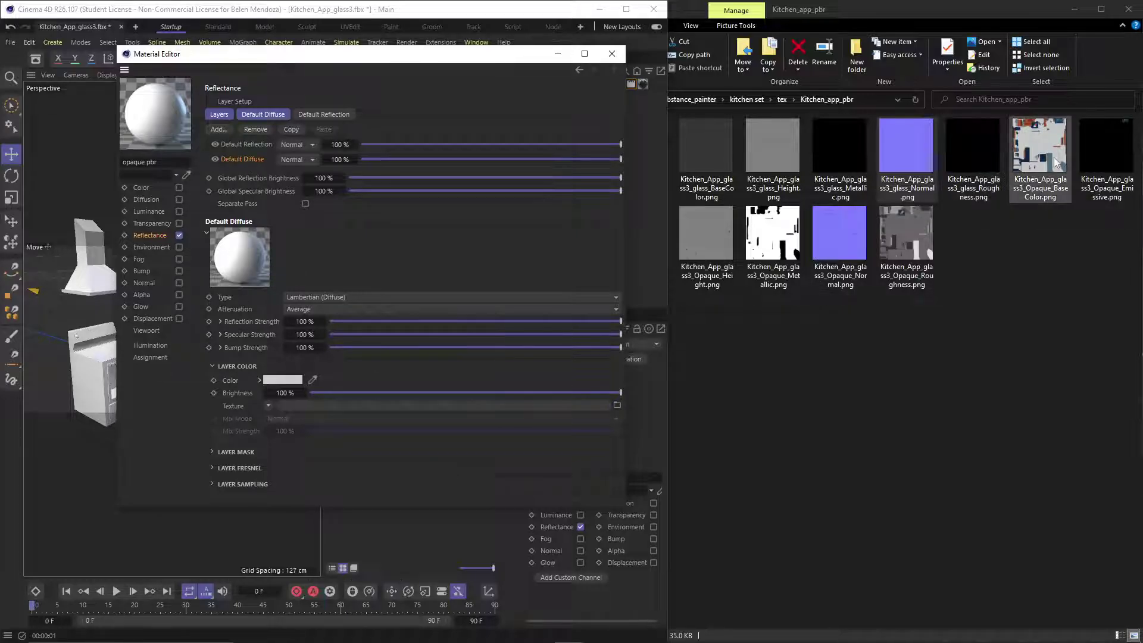
drag(1053, 160, 319, 406)
click(613, 377)
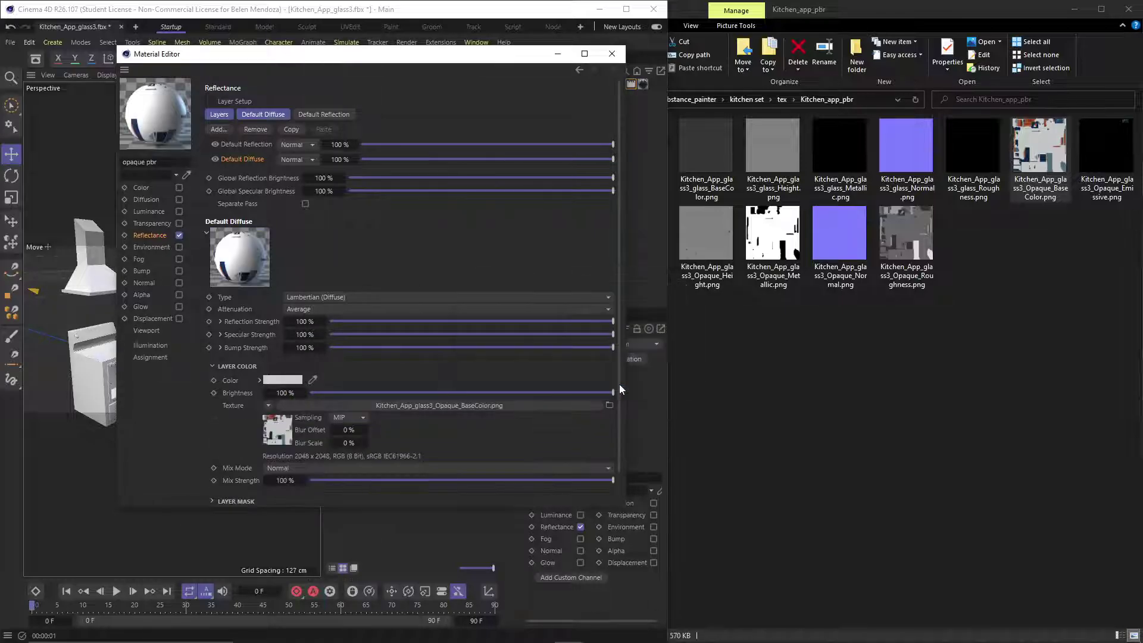
Set the opaque pbr Default Reflection layer to type GGX with Metal attenuation.
click(236, 145)
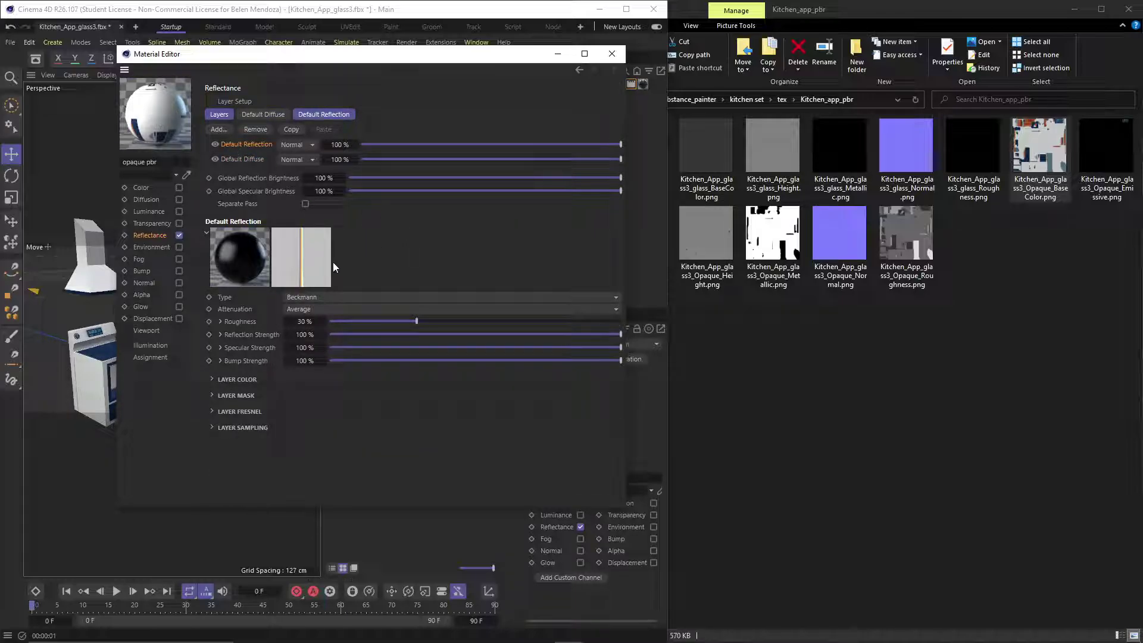
click(330, 299)
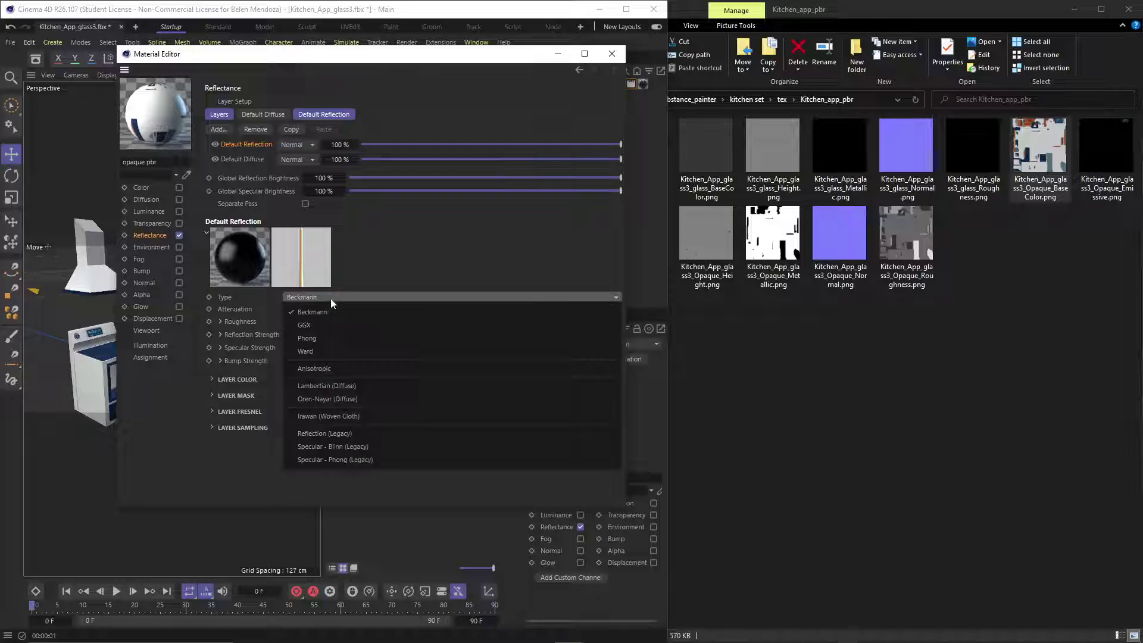
click(327, 327)
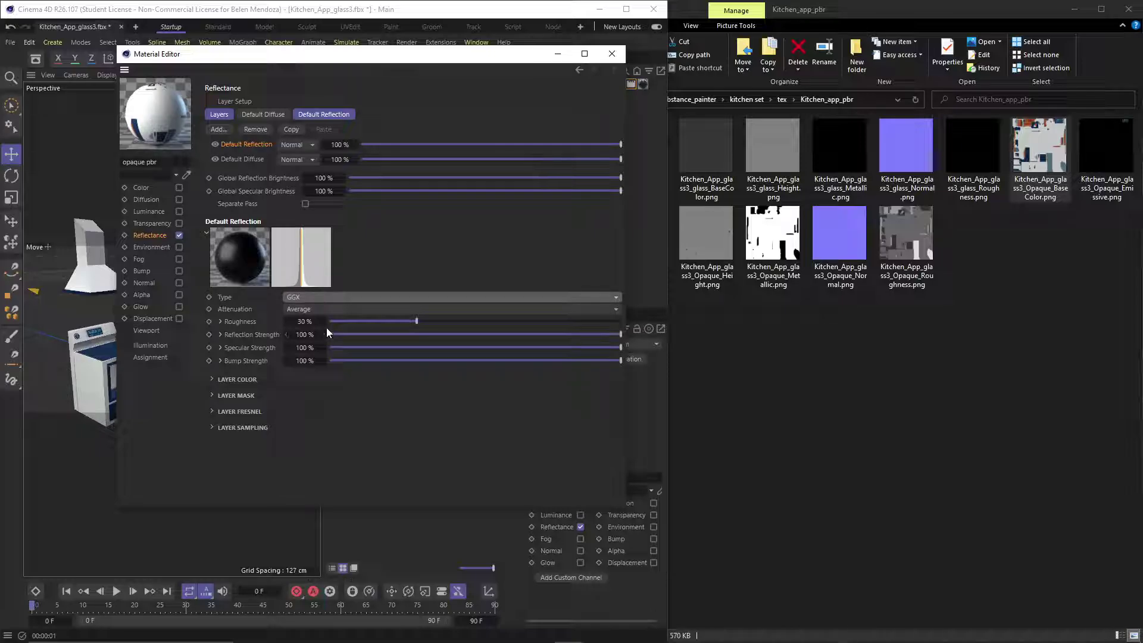
click(333, 310)
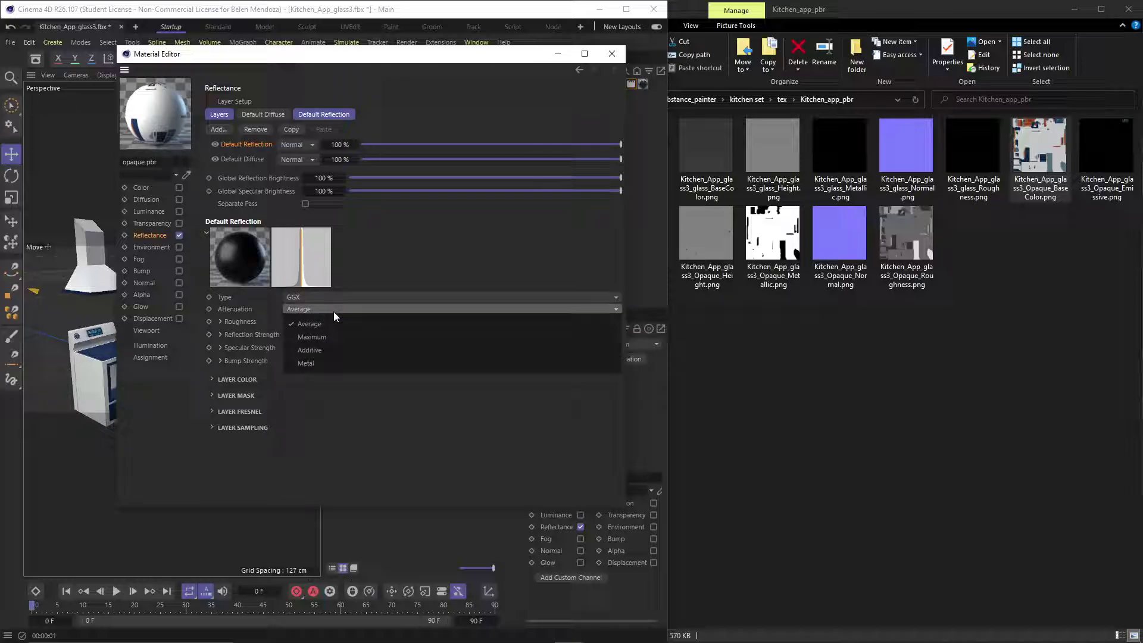
click(327, 361)
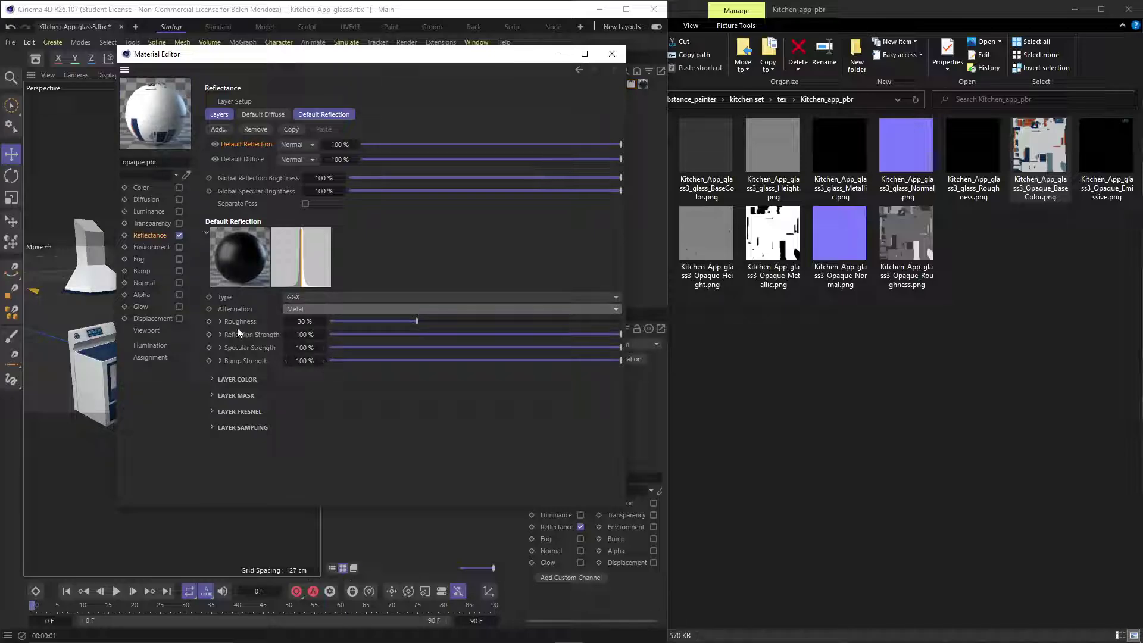
Load Kitchen_App_glass3_Opaque_Roughness.png as the Default Reflection layer's roughness texture, copying it into the project.
click(220, 322)
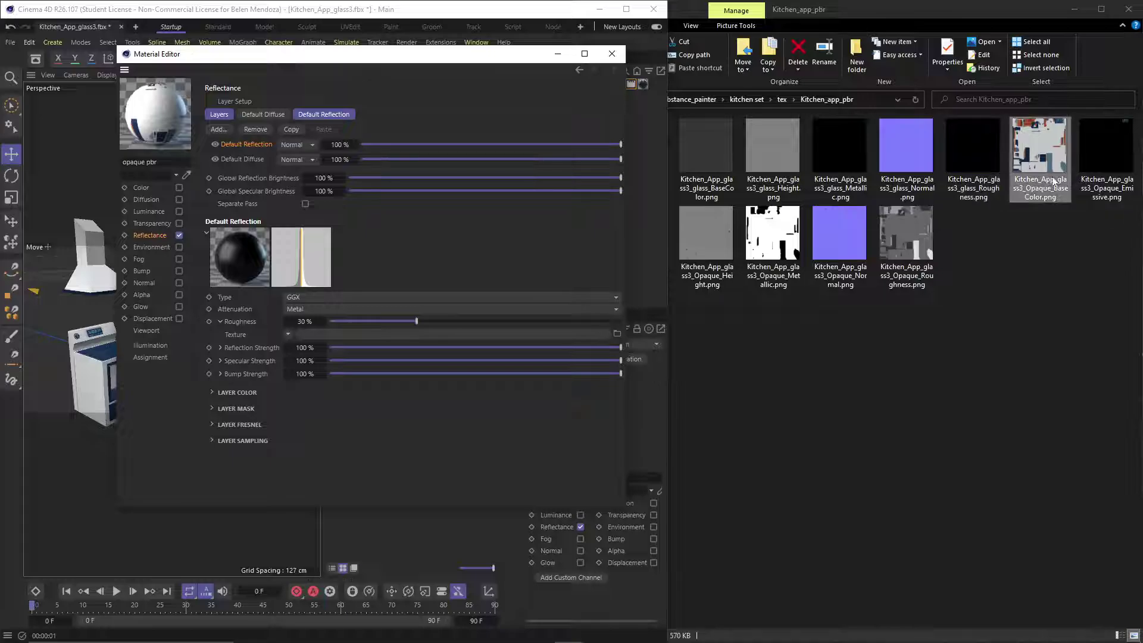
drag(906, 238, 330, 332)
click(609, 379)
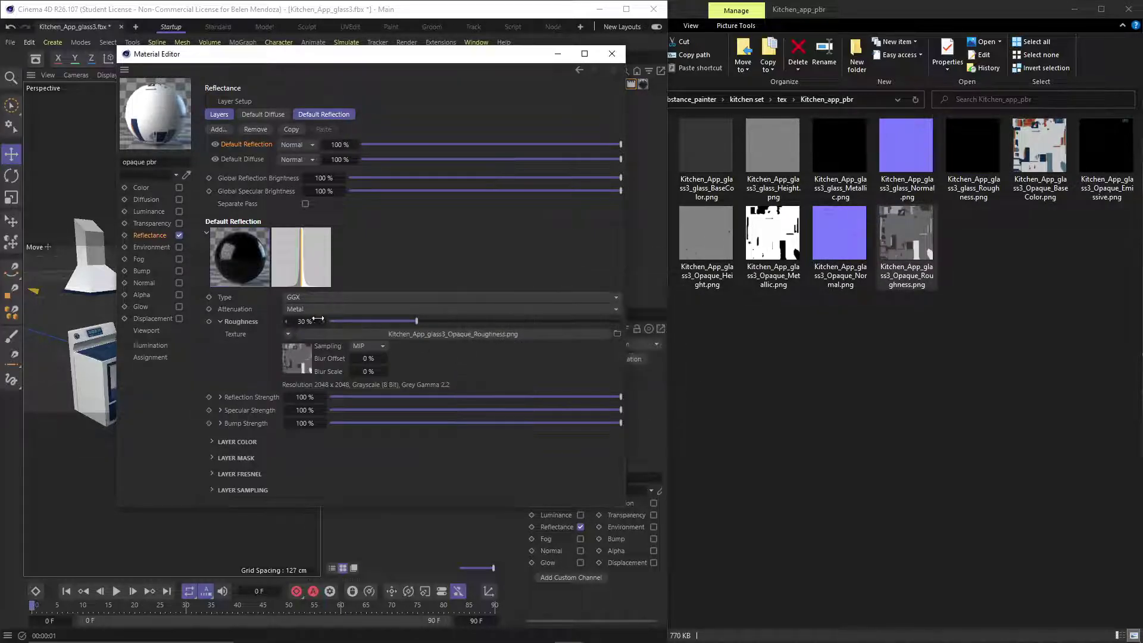
click(288, 334)
click(249, 351)
Set the Default Reflection layer's Fresnel to Conductor.
click(213, 443)
scroll(231, 460, down, 1)
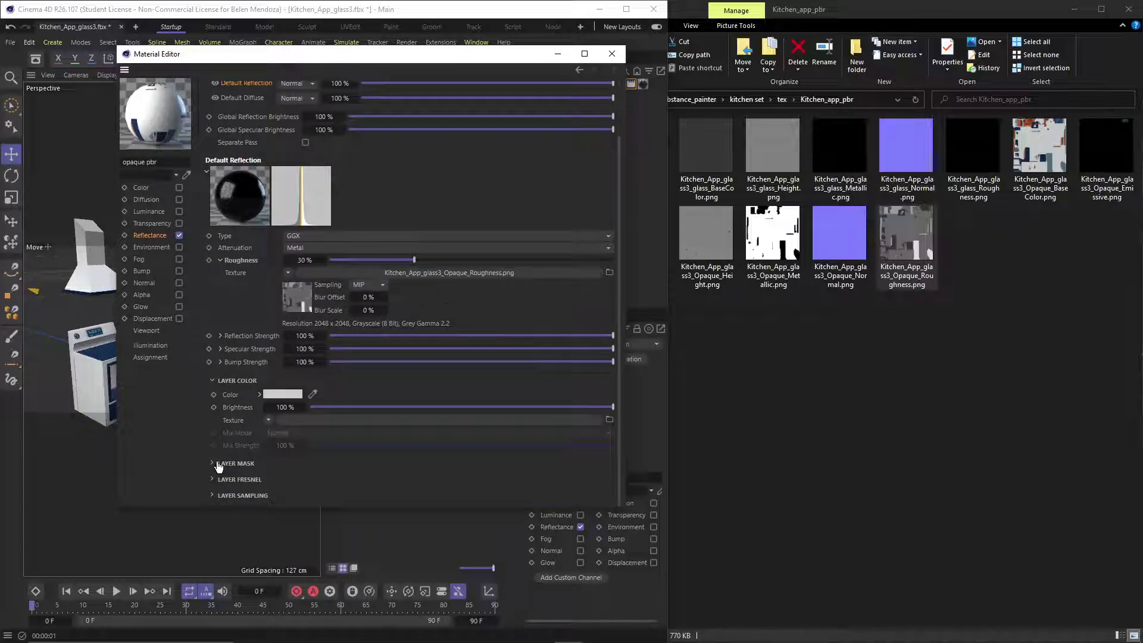
click(214, 479)
scroll(220, 480, down, 1)
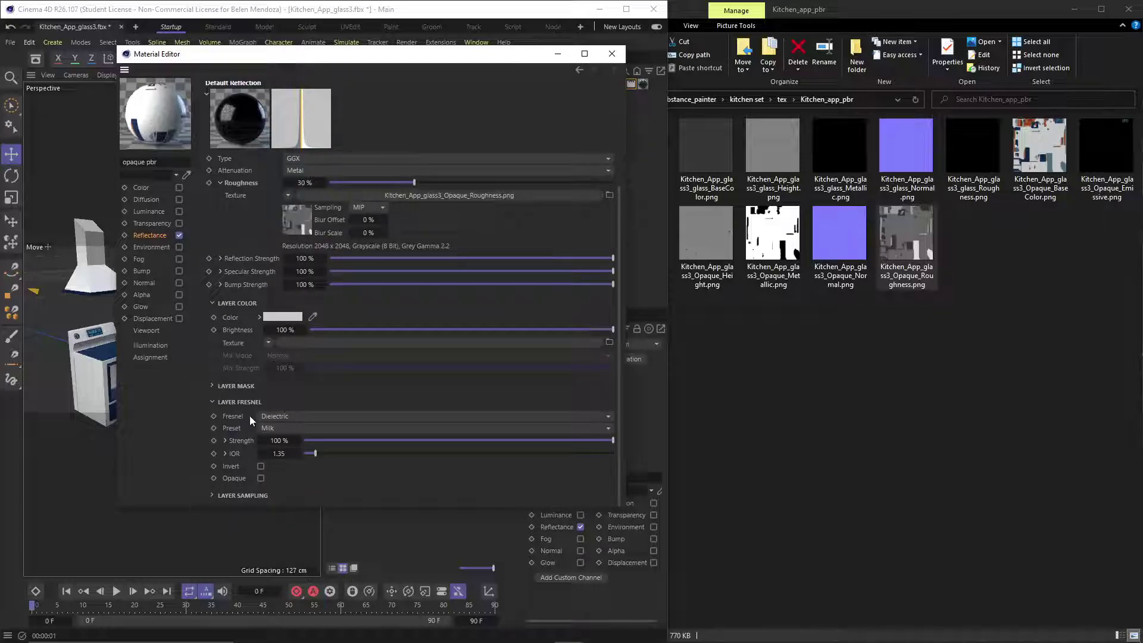
click(281, 418)
click(284, 459)
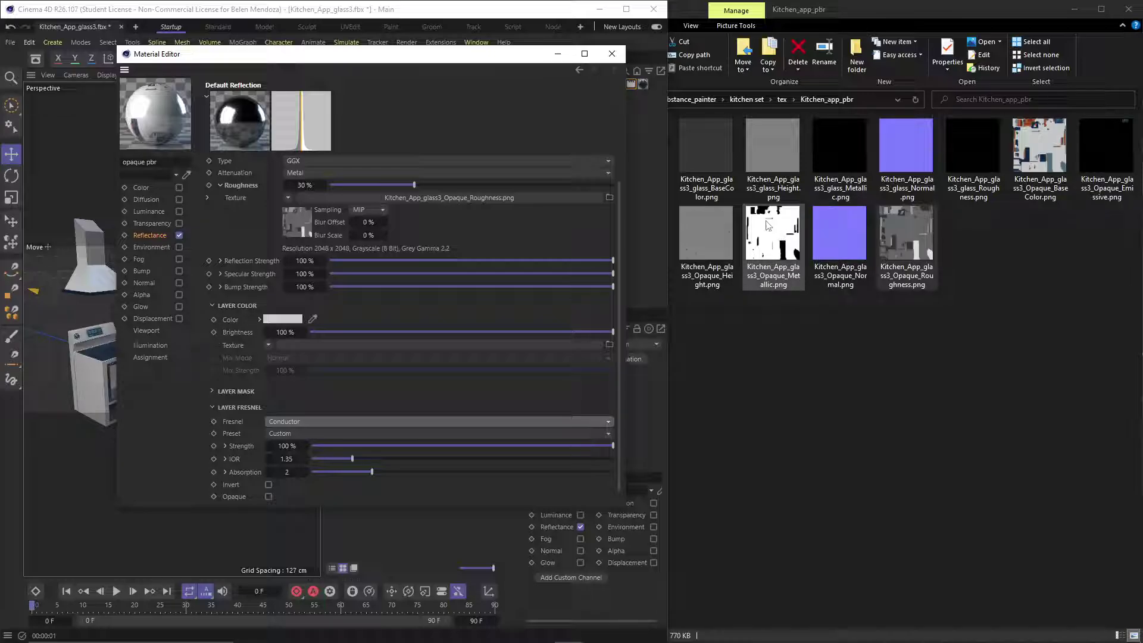
Load Kitchen_App_glass3_Opaque_Metallic.png as the Default Reflection layer mask texture, copying it into the project.
drag(768, 225, 341, 346)
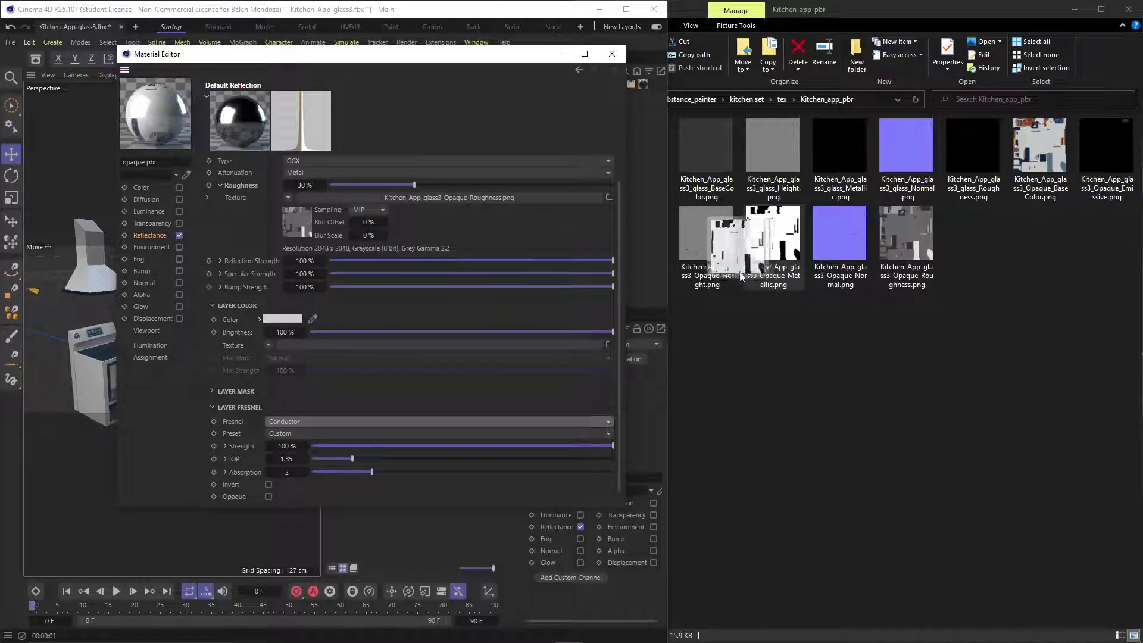
click(212, 391)
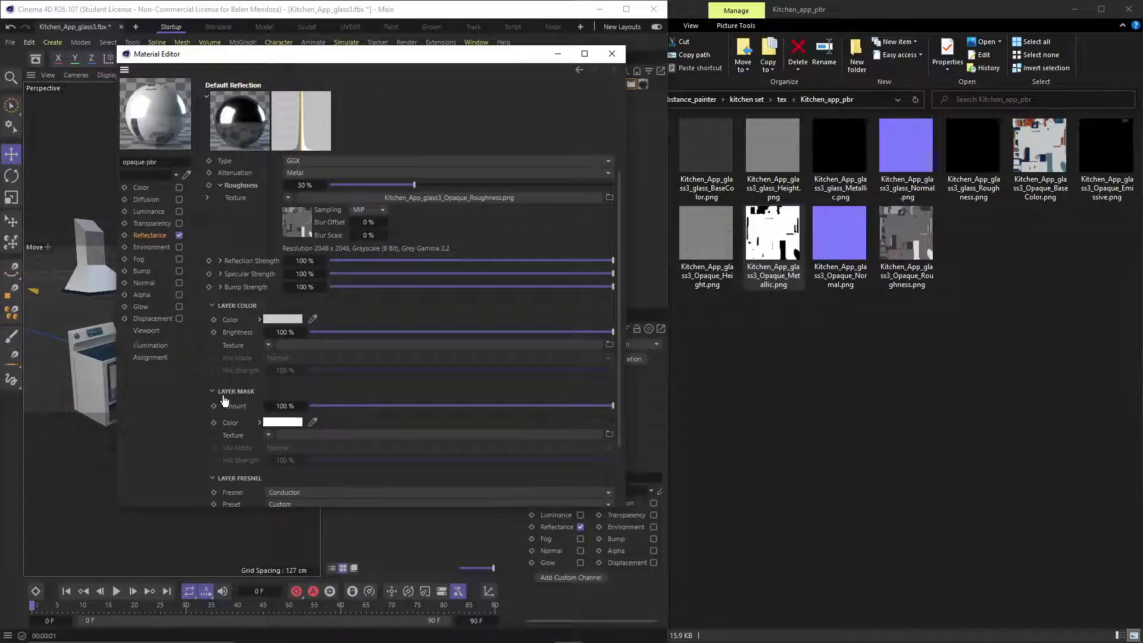
drag(773, 238, 390, 435)
click(607, 379)
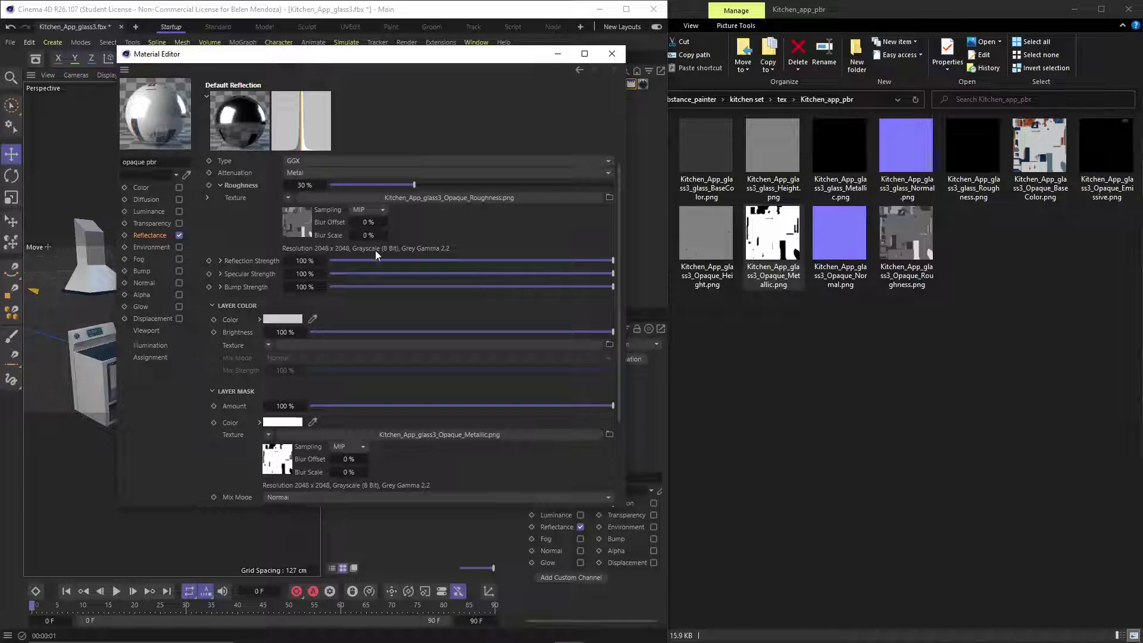
Minimize the material settings, widen the viewport and examine the opaque material on the stove up close.
click(556, 55)
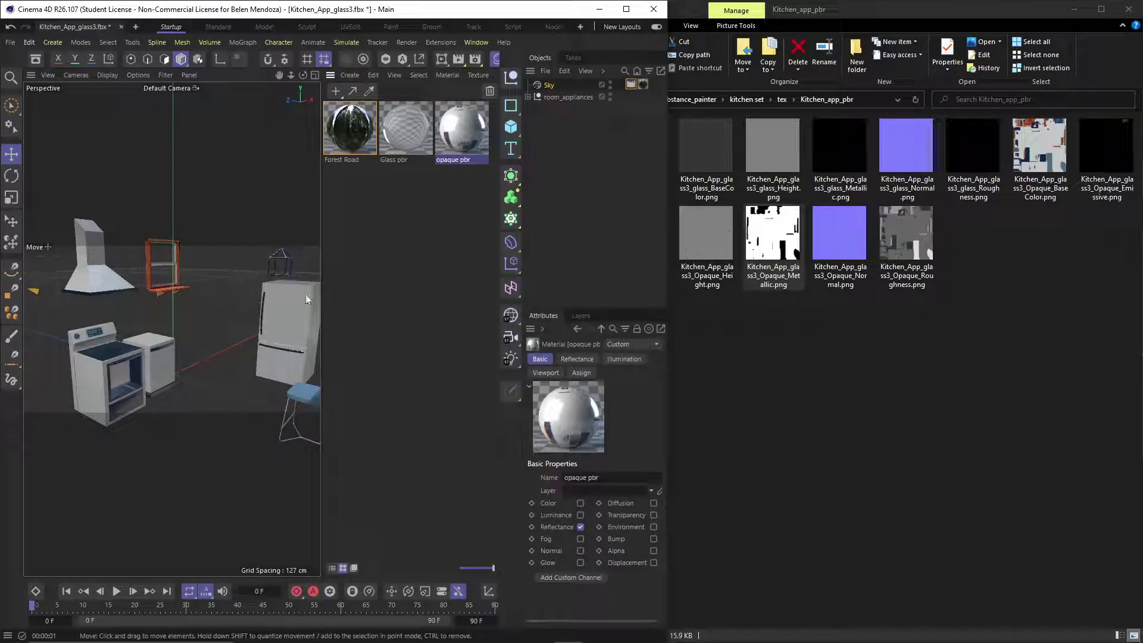
drag(321, 299, 363, 299)
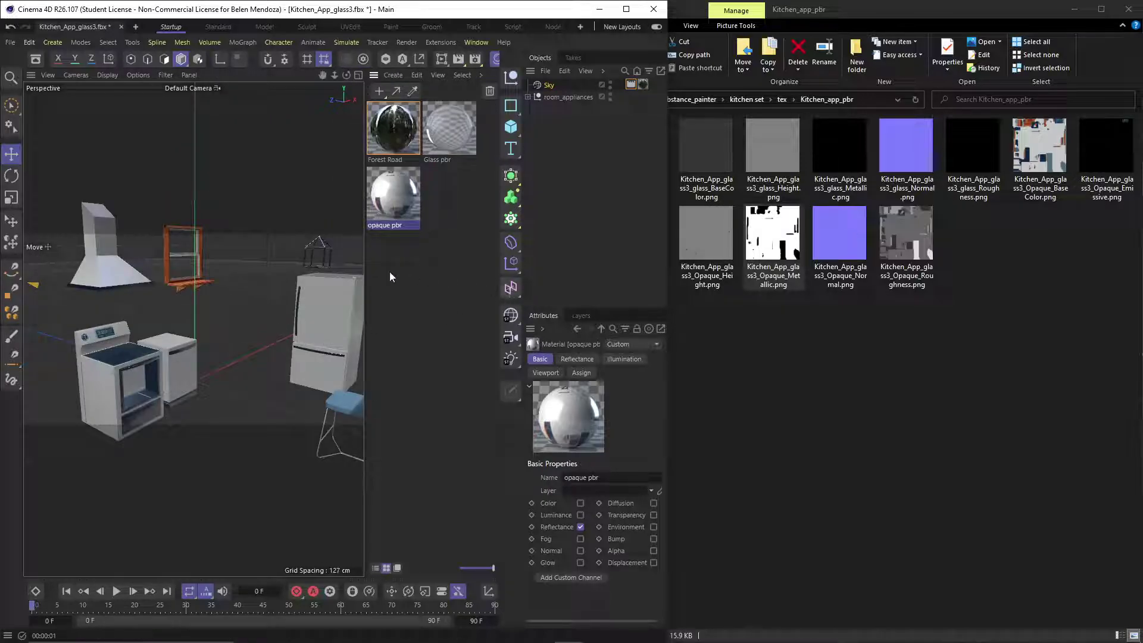
scroll(133, 386, up, 3)
alt+drag(132, 385, 191, 327)
alt+drag(258, 310, 179, 327)
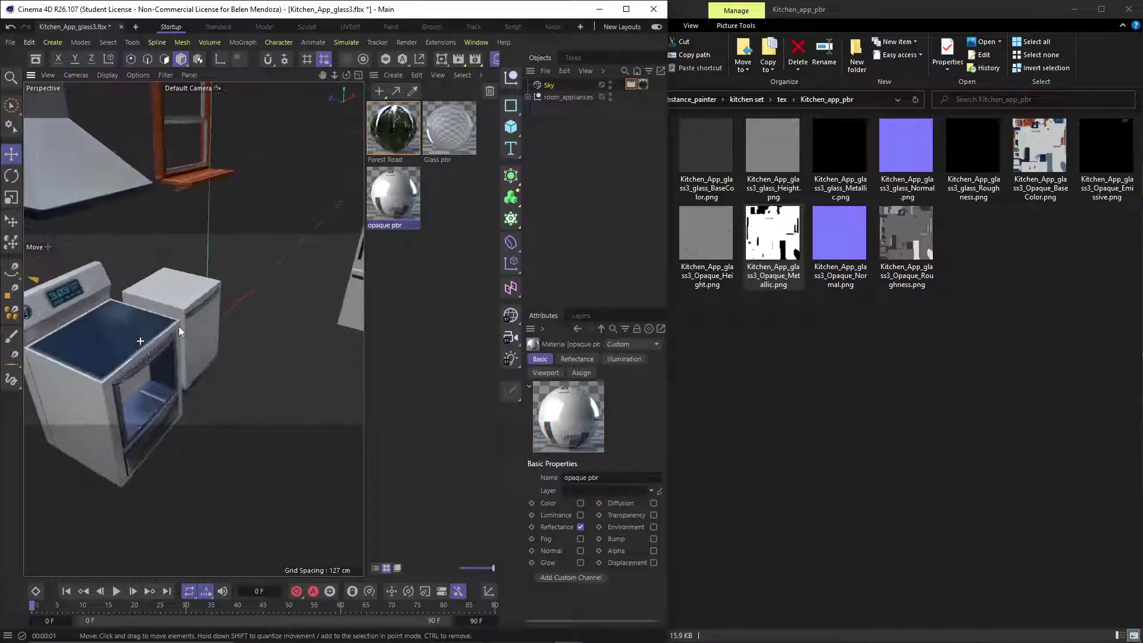
Enable the Normal channel on opaque pbr with Kitchen_App_glass3_Opaque_Normal.png as its texture, copied into the project.
double_click(396, 193)
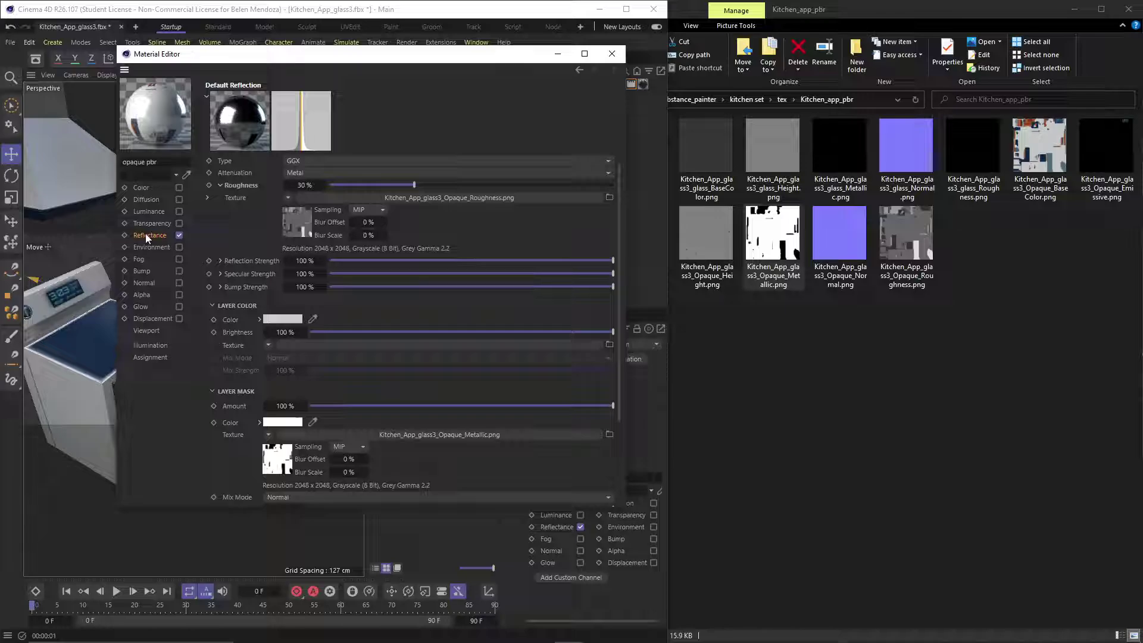
click(149, 283)
click(179, 283)
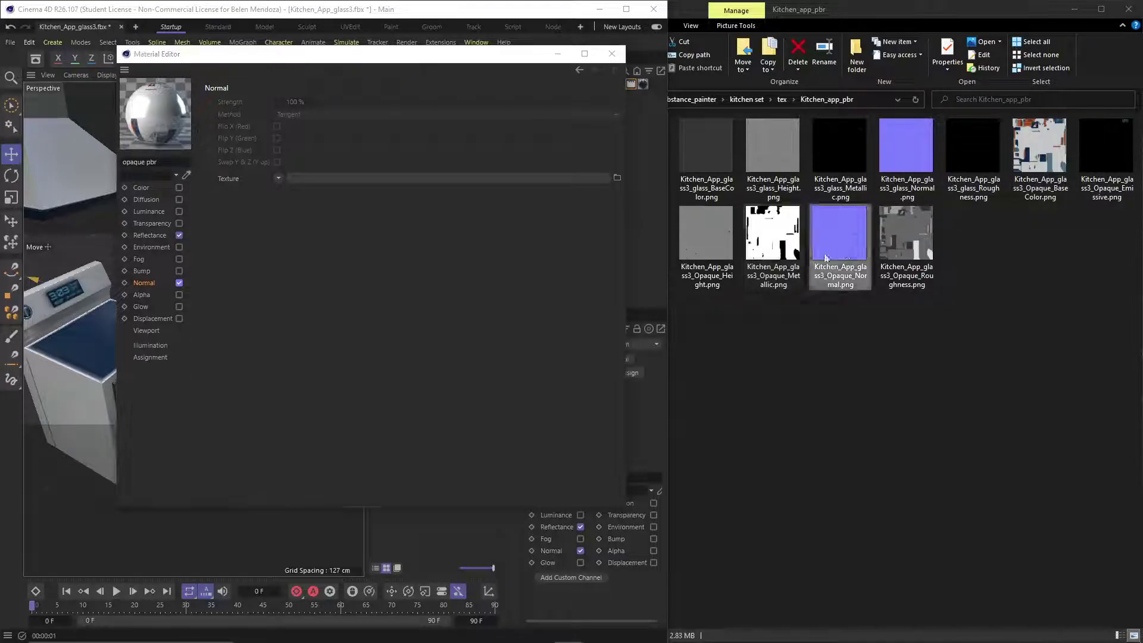
drag(841, 238, 456, 180)
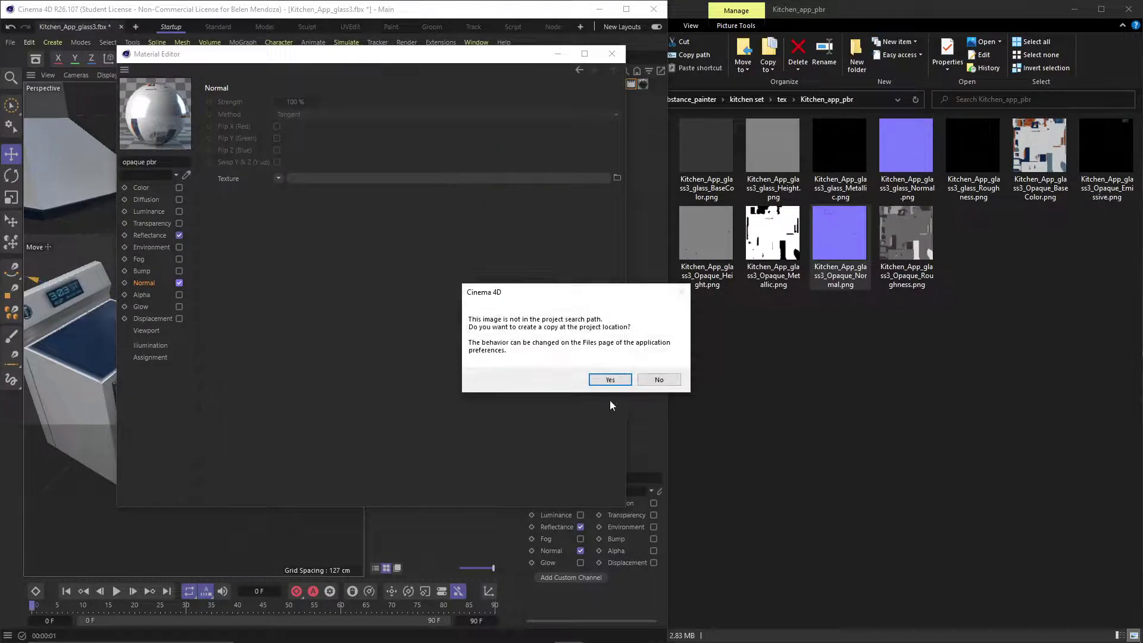
click(610, 381)
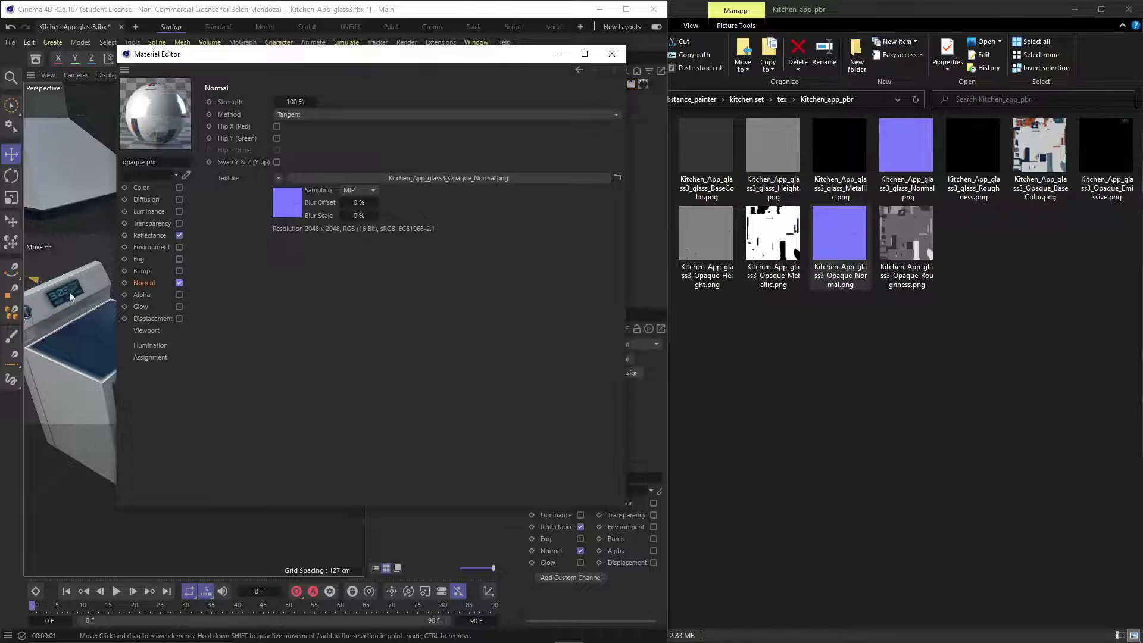
Enable the Luminance channel on opaque pbr with Kitchen_App_glass3_Opaque_Emissive.png as its texture, copied into the project.
scroll(67, 292, up, 3)
scroll(78, 304, up, 1)
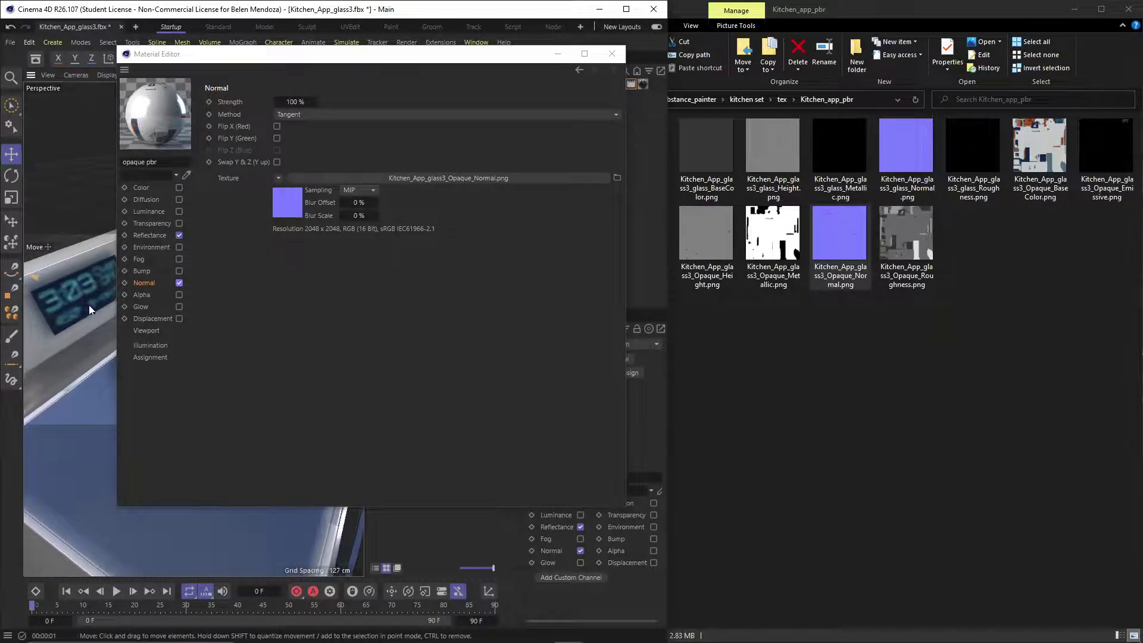
click(178, 213)
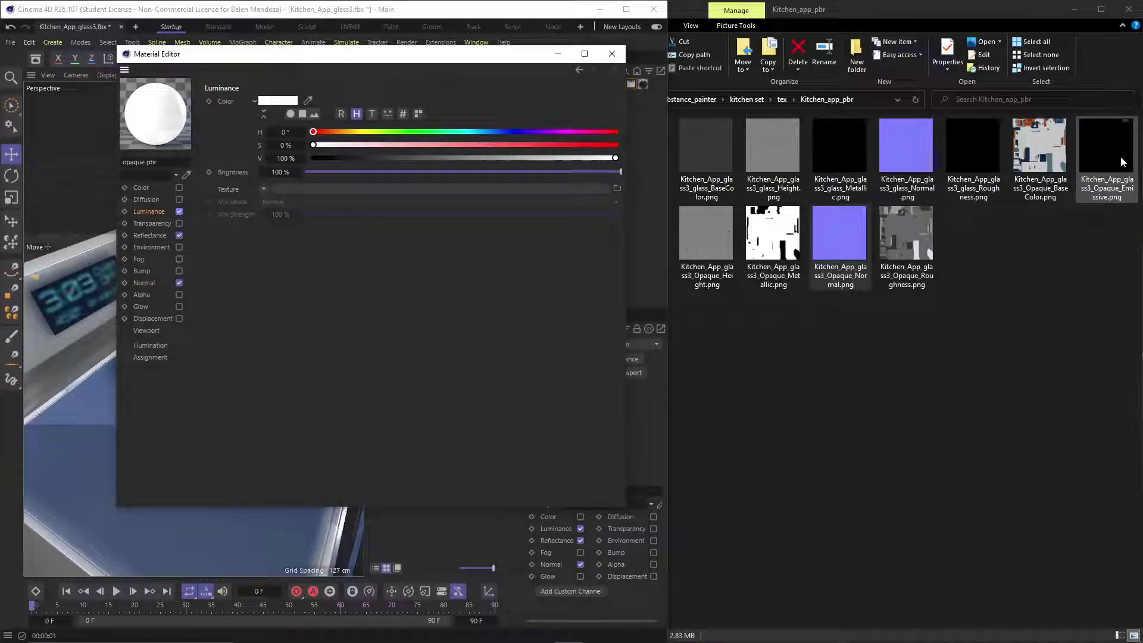
click(263, 188)
key(Escape)
drag(1121, 150, 294, 188)
click(608, 379)
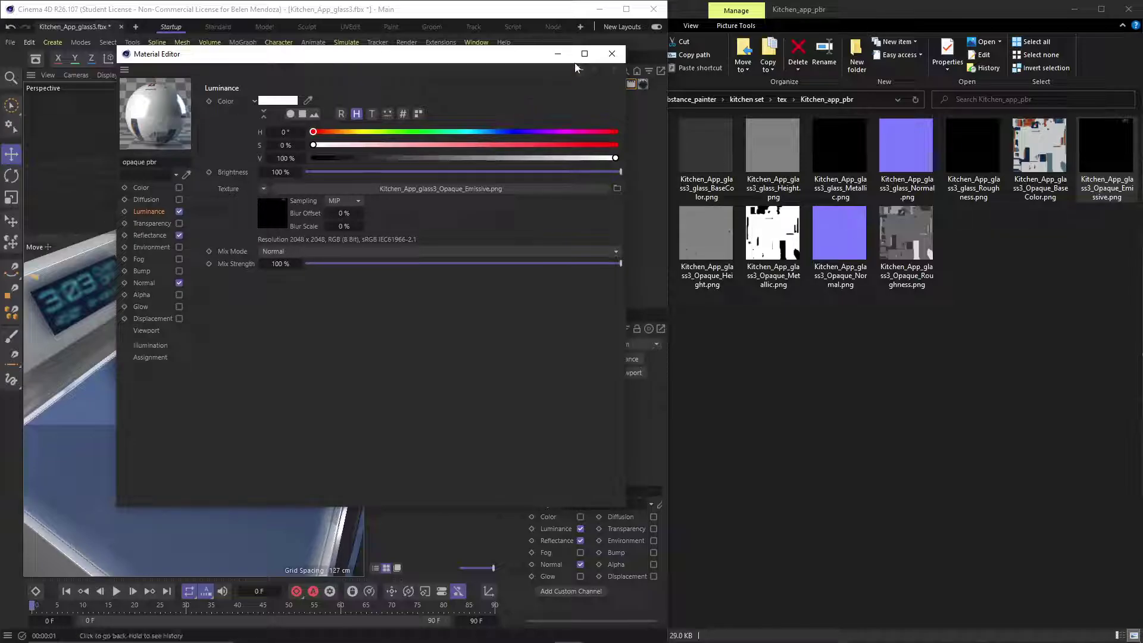
Minimize the material settings, turn on the interactive render region and examine the stove, dishwasher and window materials up close.
click(558, 54)
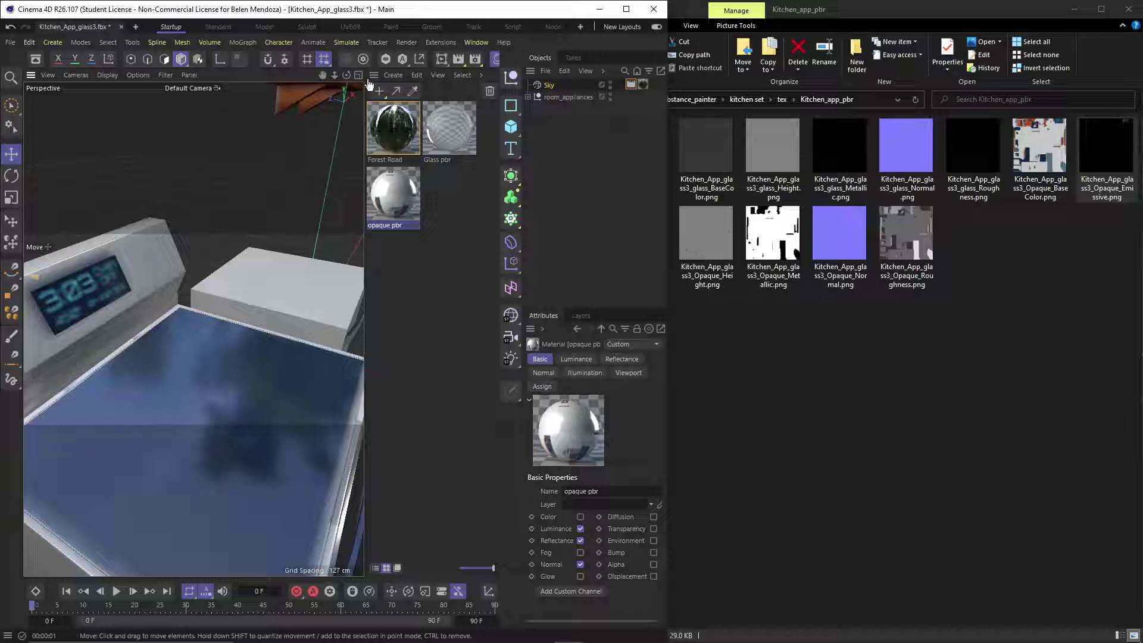
click(441, 59)
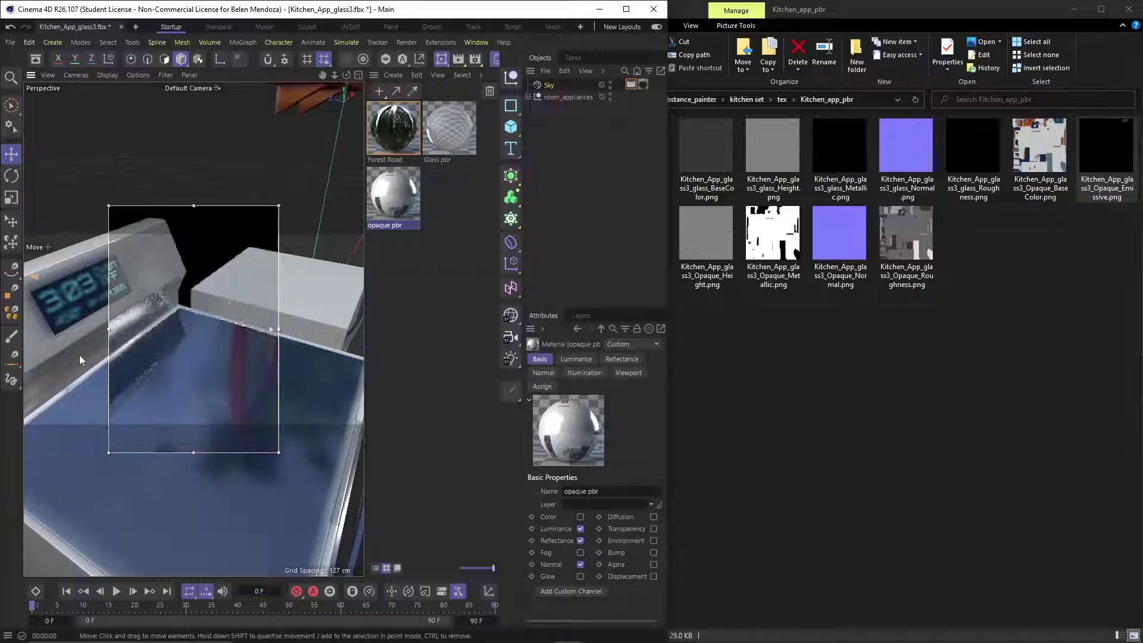
alt+drag(80, 354, 167, 333)
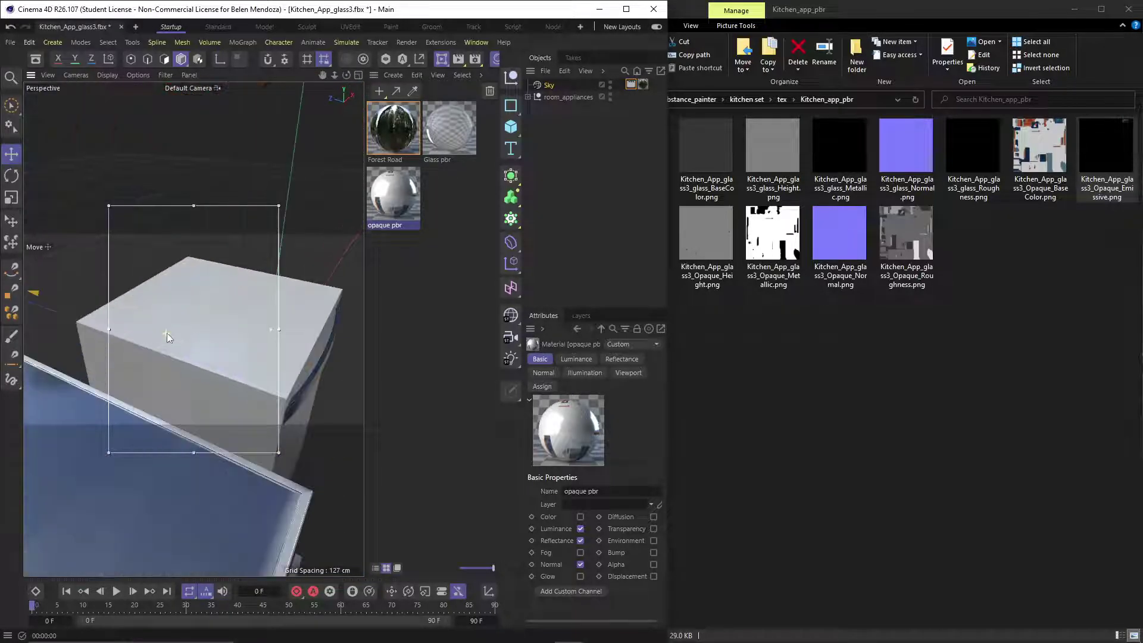
alt+drag(267, 394, 102, 401)
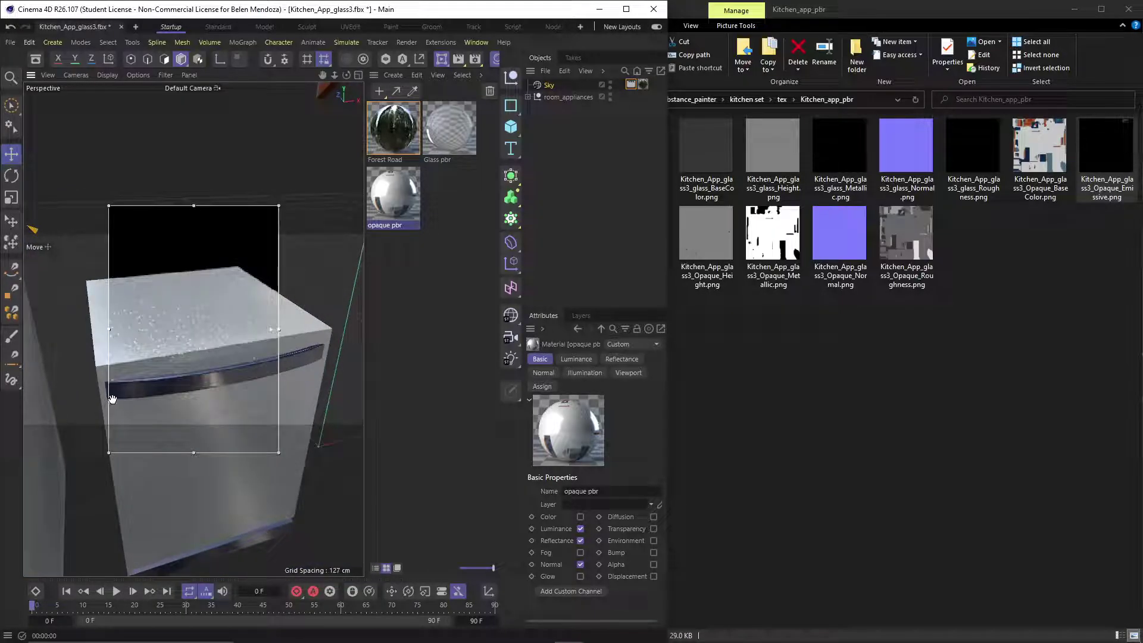
alt+drag(85, 457, 141, 426)
scroll(142, 426, down, 5)
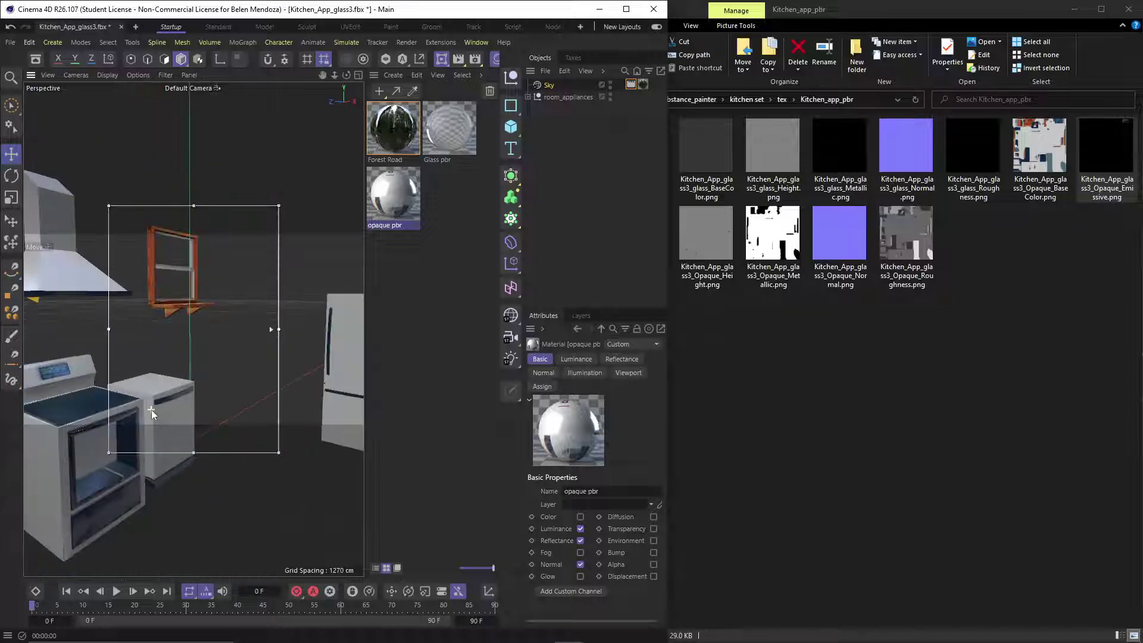
scroll(166, 322, up, 5)
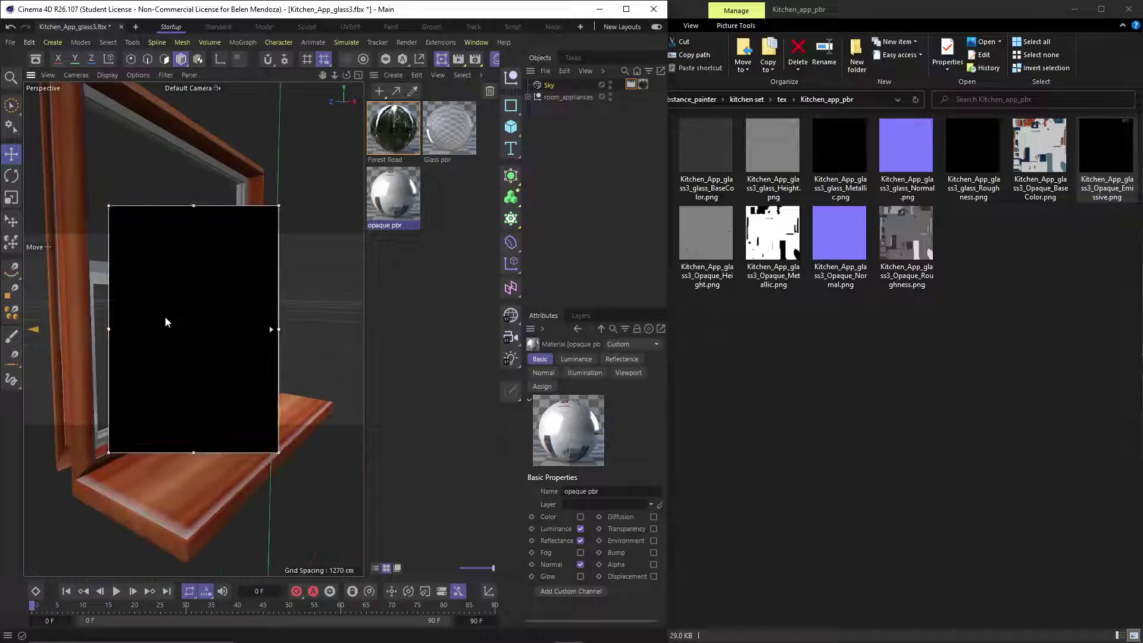
alt+drag(166, 322, 92, 322)
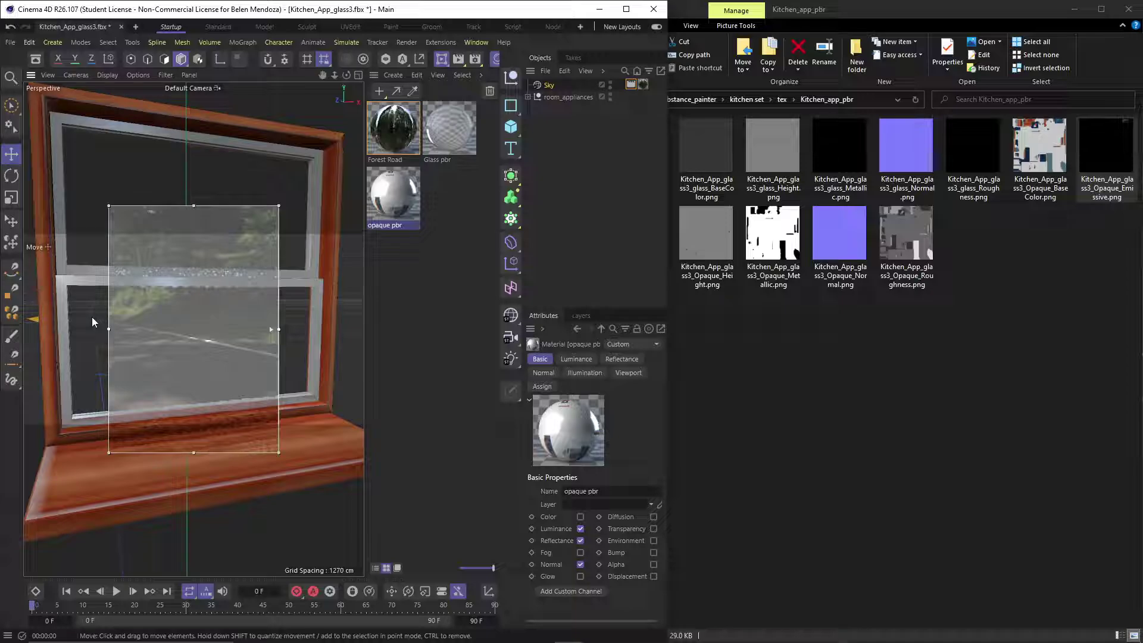
scroll(93, 322, down, 5)
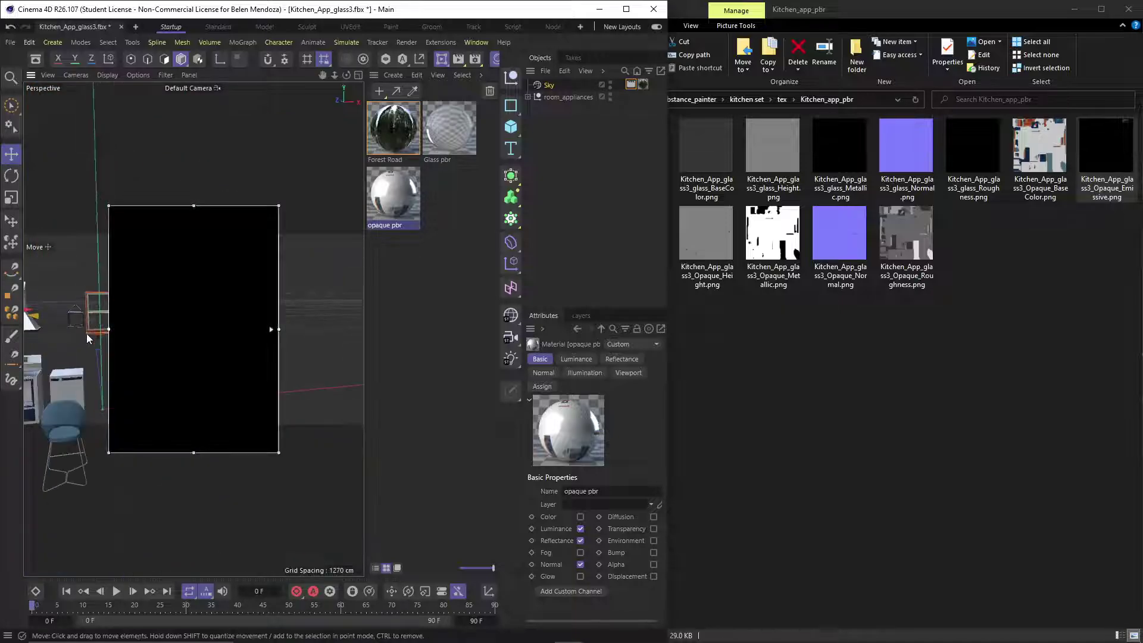
Examine the rendered refrigerator and the whole appliance set, finishing by turning off the interactive render region.
scroll(202, 376, up, 3)
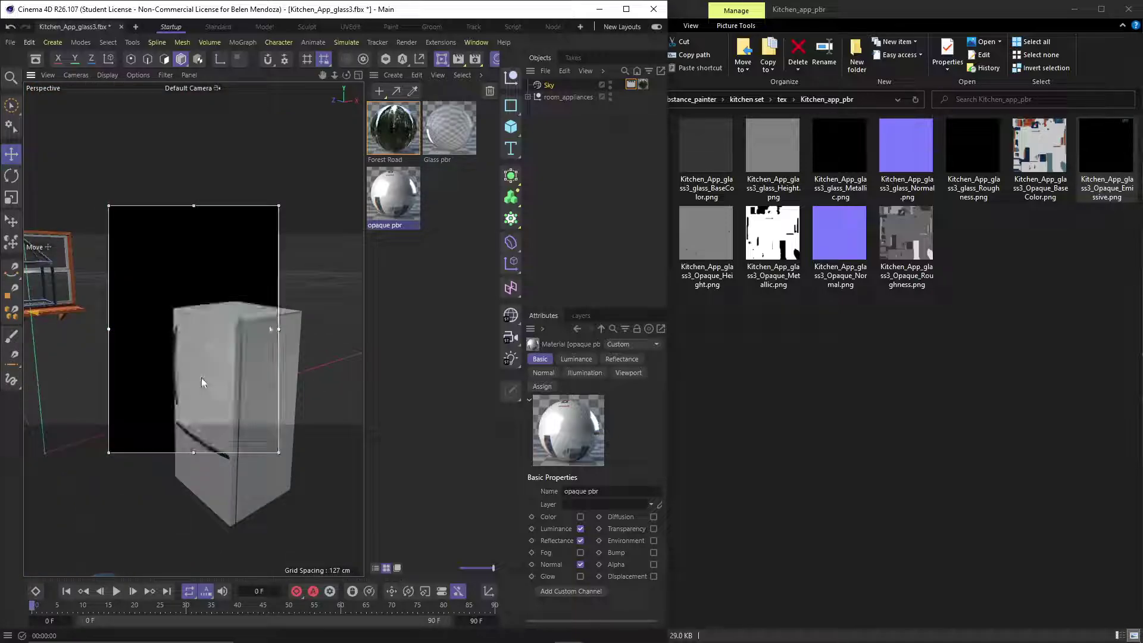
scroll(201, 377, up, 3)
alt+drag(196, 378, 277, 376)
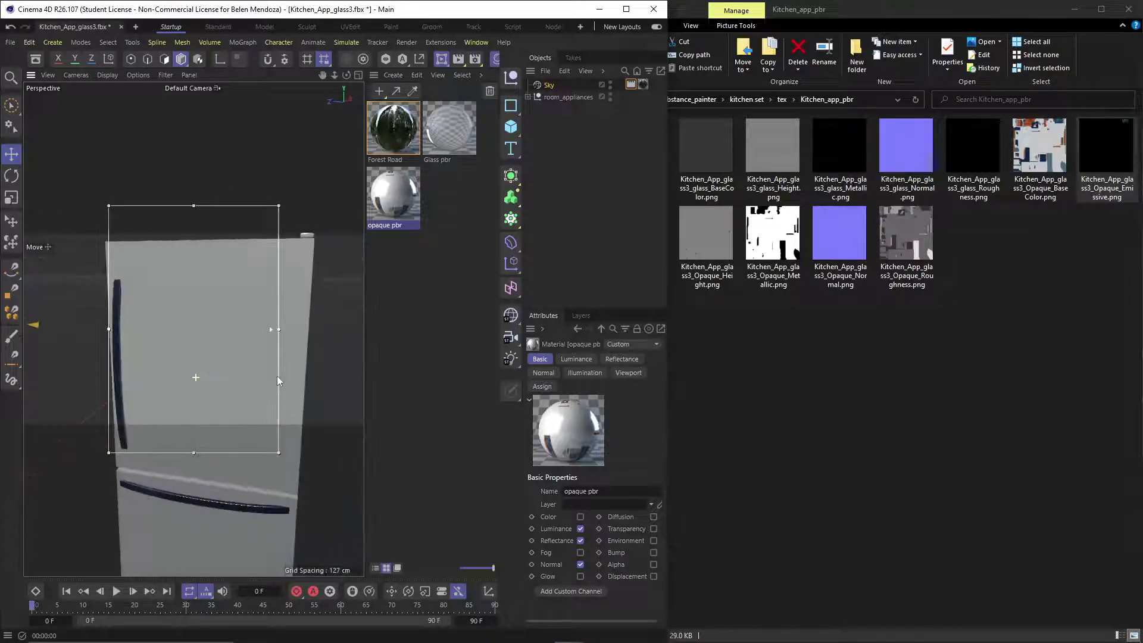
alt+drag(189, 375, 196, 347)
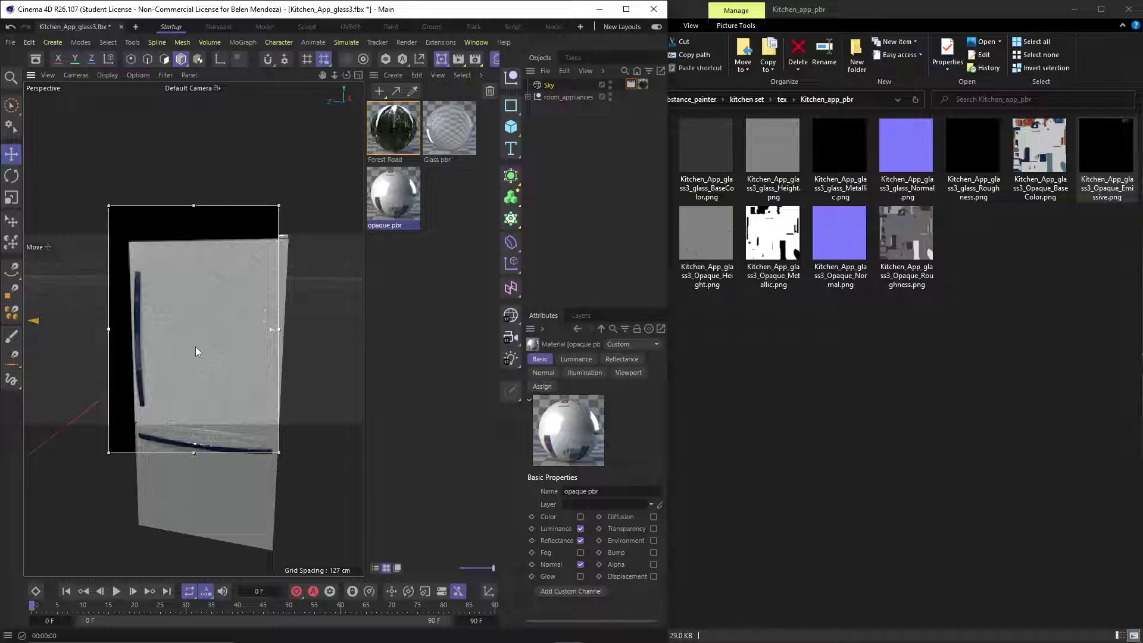
scroll(195, 347, down, 5)
alt+drag(195, 364, 148, 338)
scroll(179, 377, down, 8)
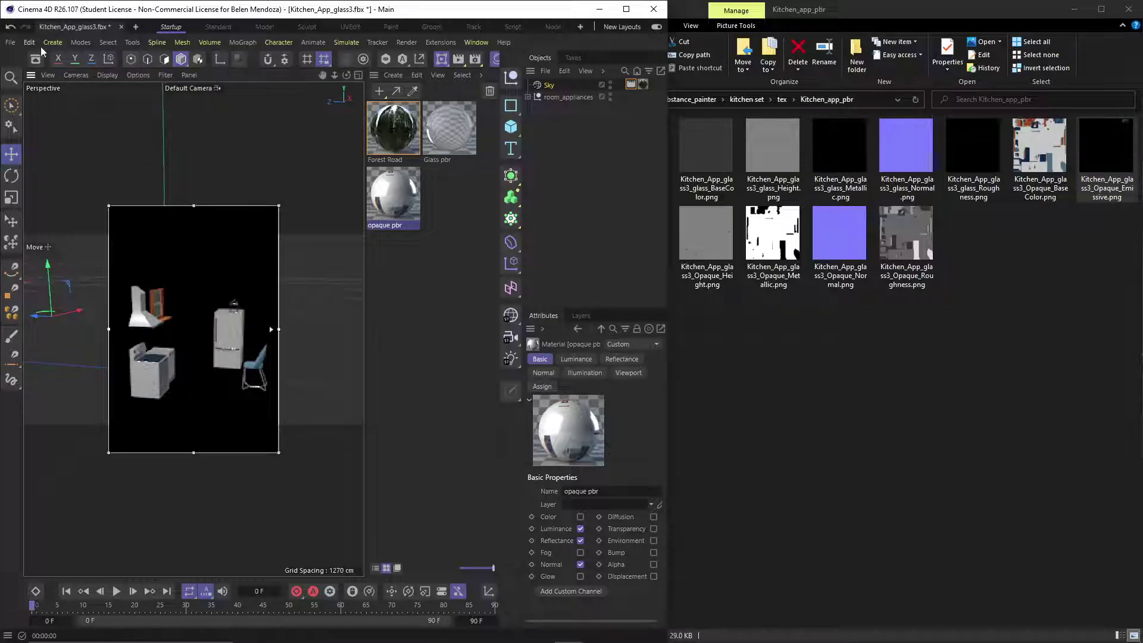
click(441, 59)
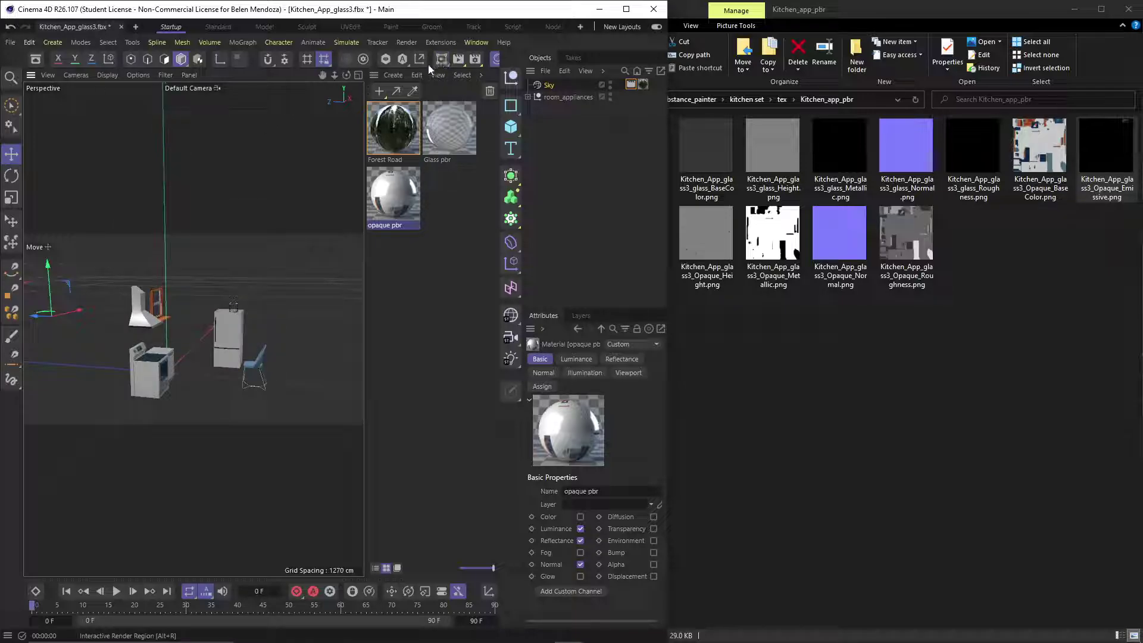
Revert the project to its saved version, discarding the changes, and delete the cab N count material.
click(9, 42)
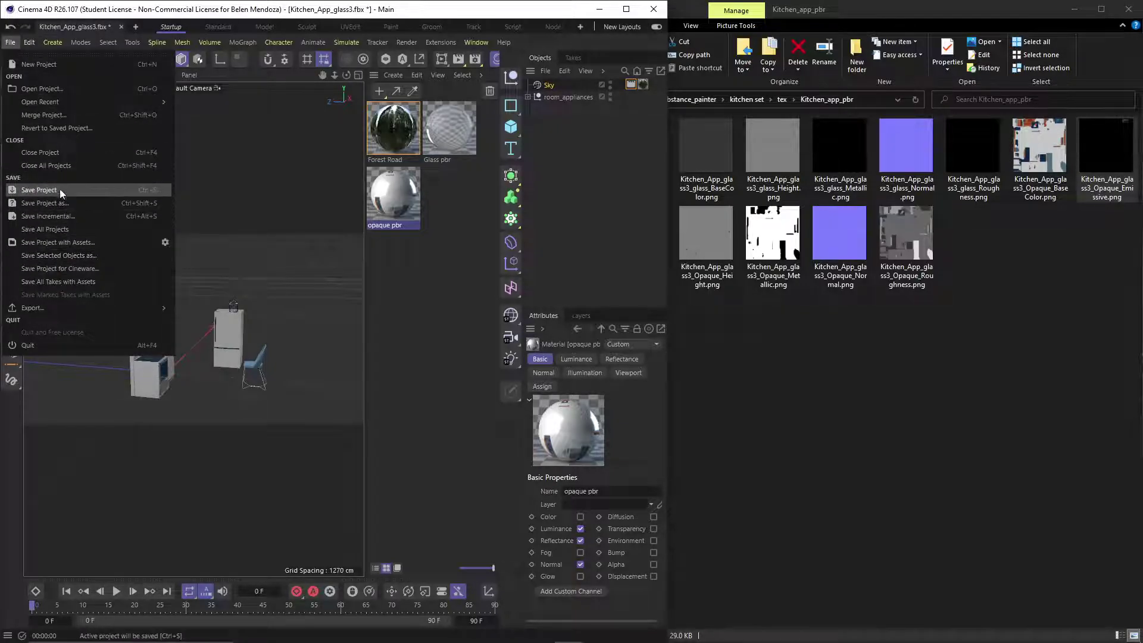
click(70, 130)
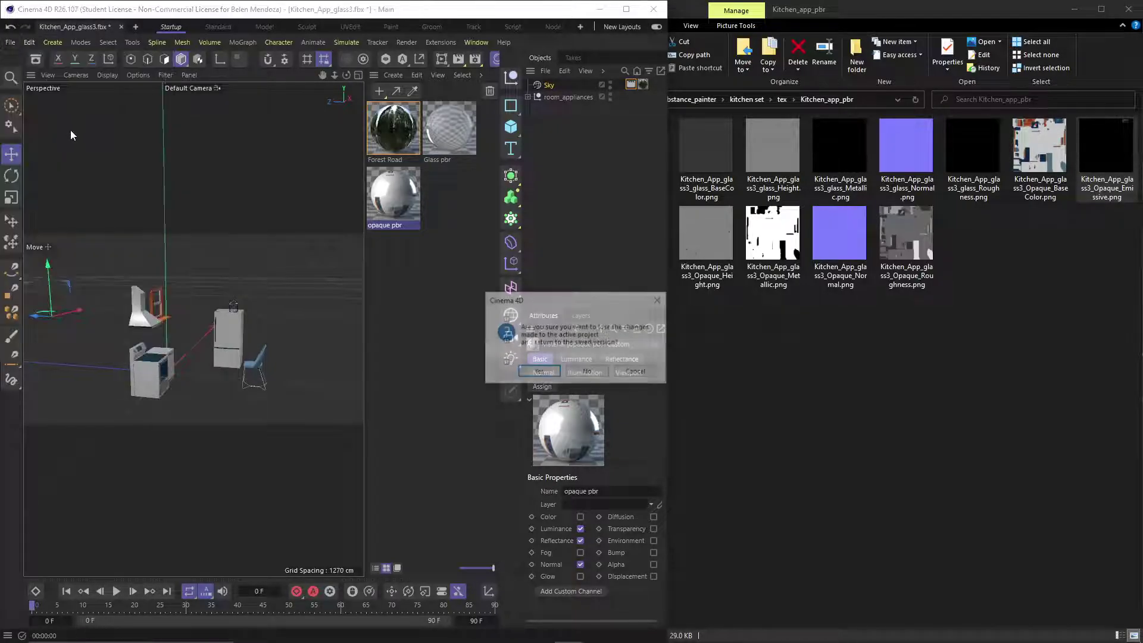
click(531, 372)
click(511, 453)
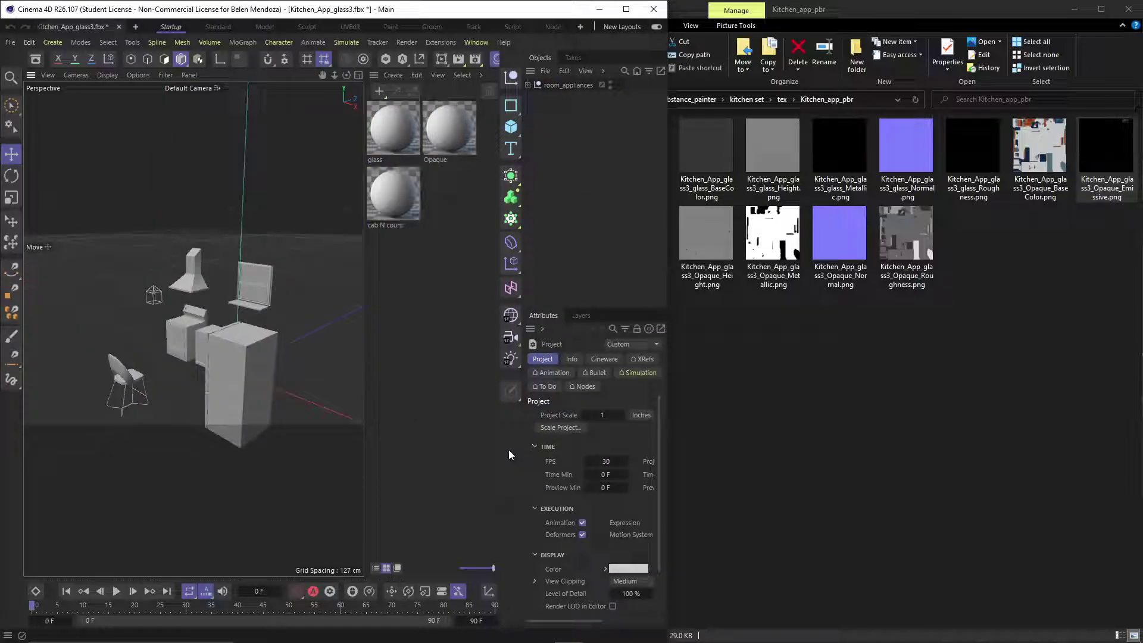
click(391, 202)
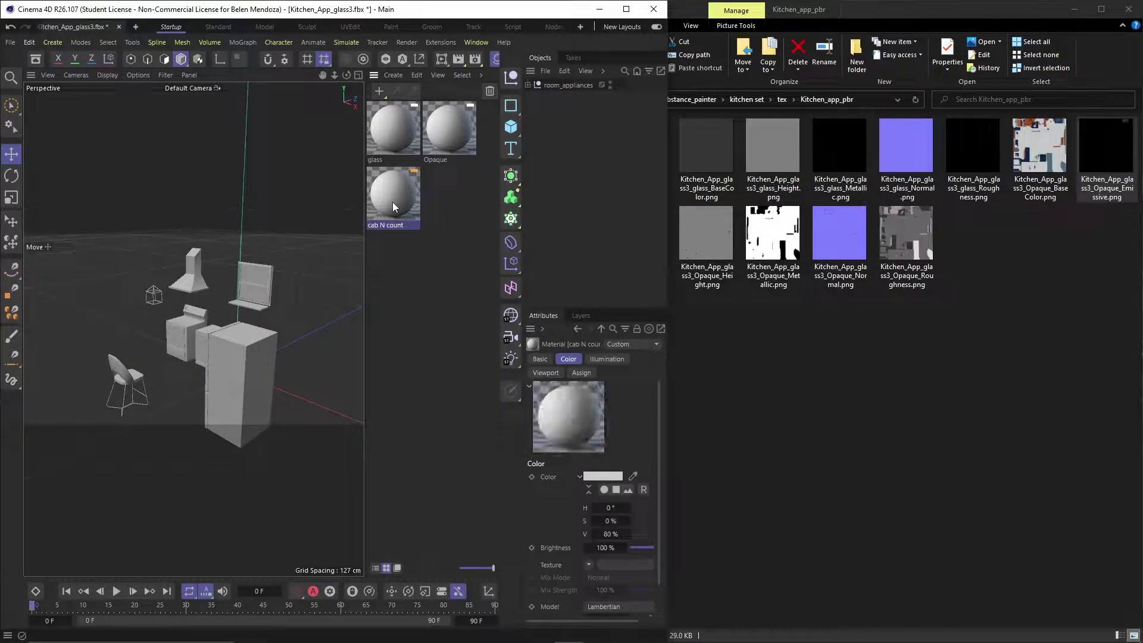
key(Delete)
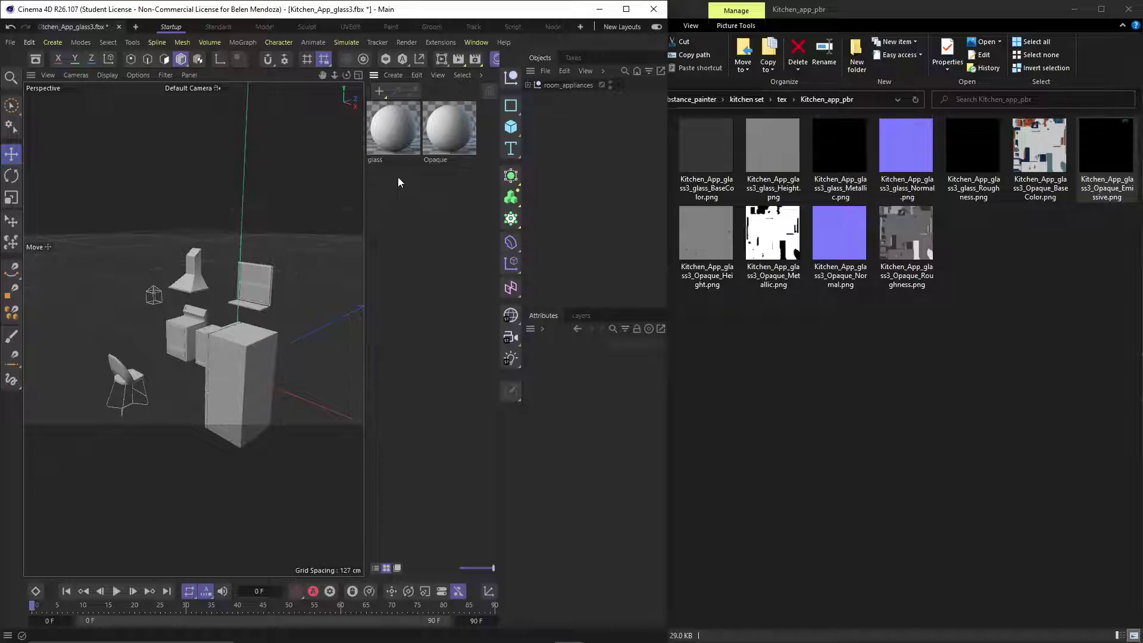
Set the renderer to Redshift and the output preset to HDTV 1080 24 in the render settings.
click(476, 59)
click(553, 83)
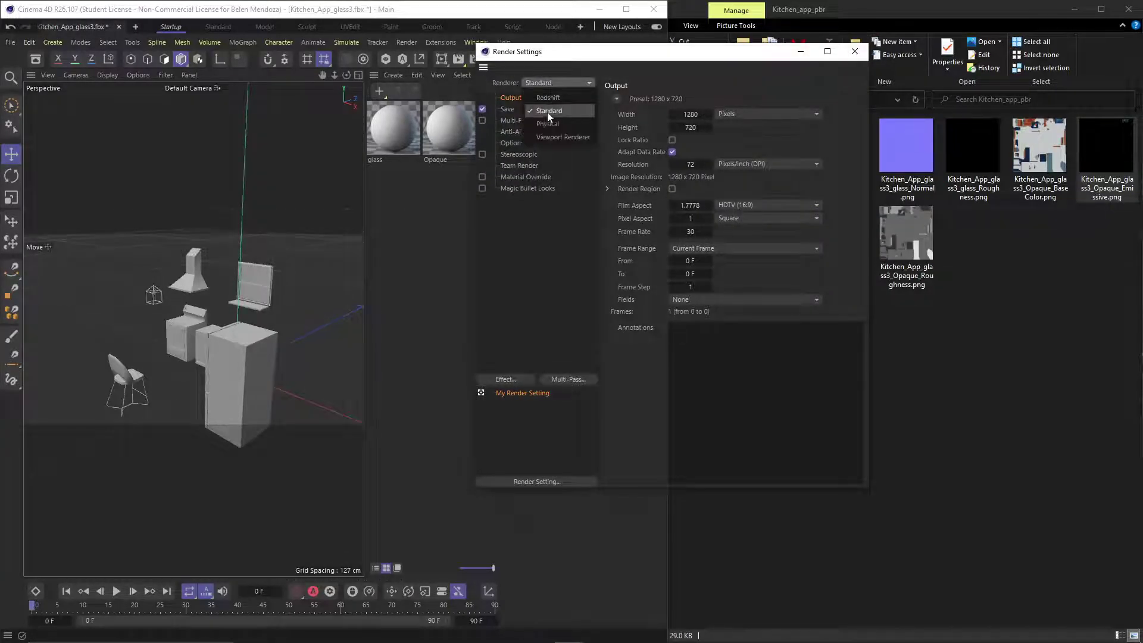
click(560, 98)
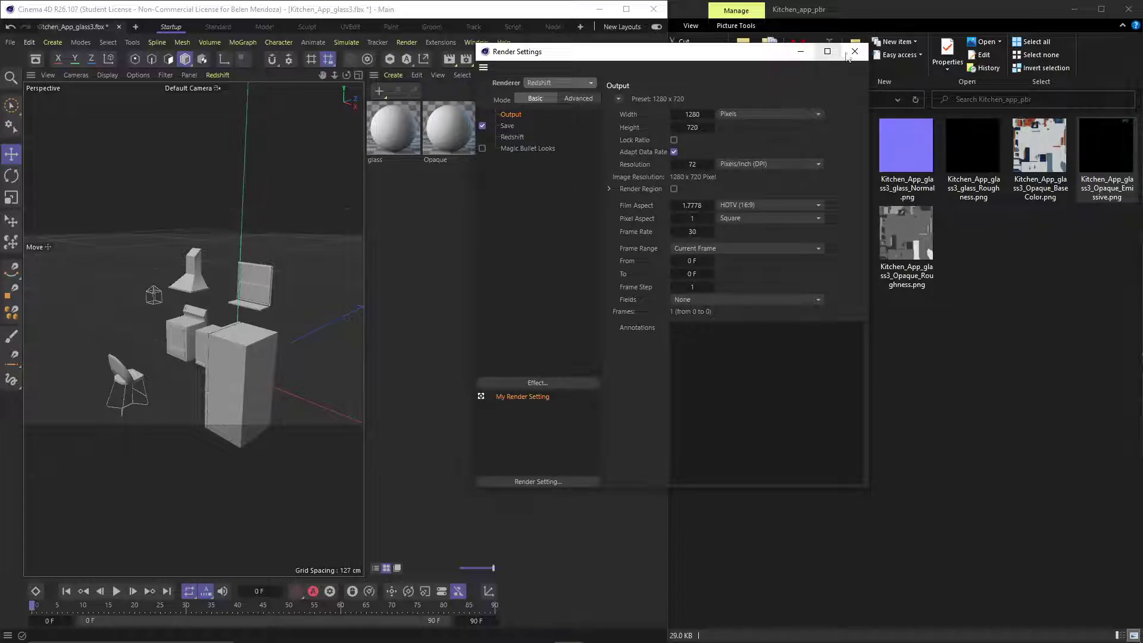
click(619, 99)
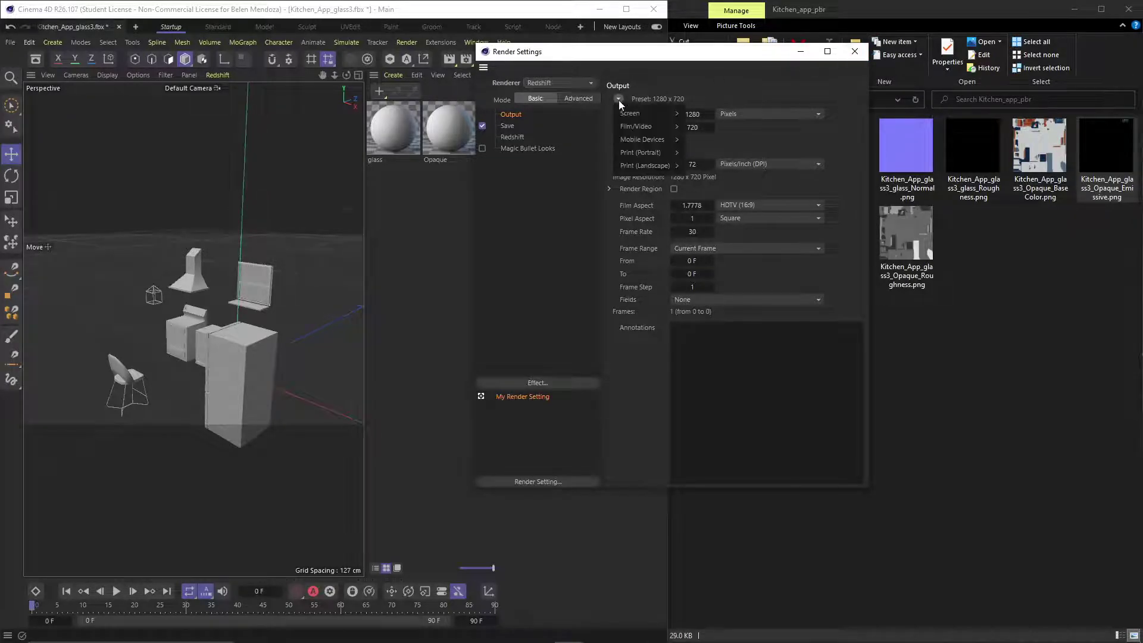
mouse_move(660, 127)
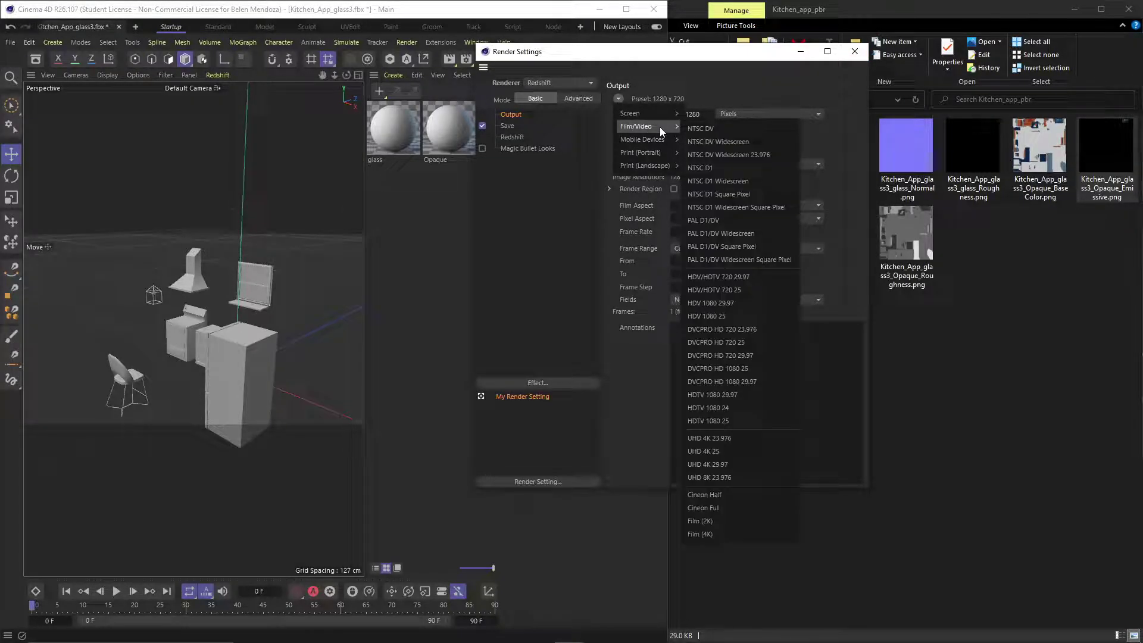
click(736, 407)
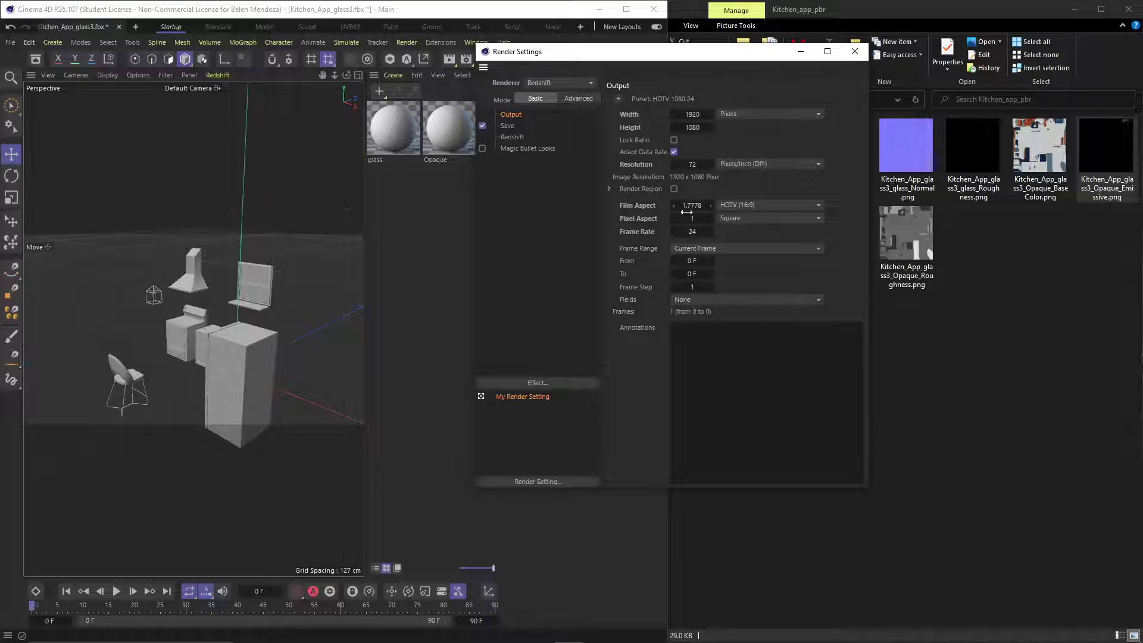
click(855, 52)
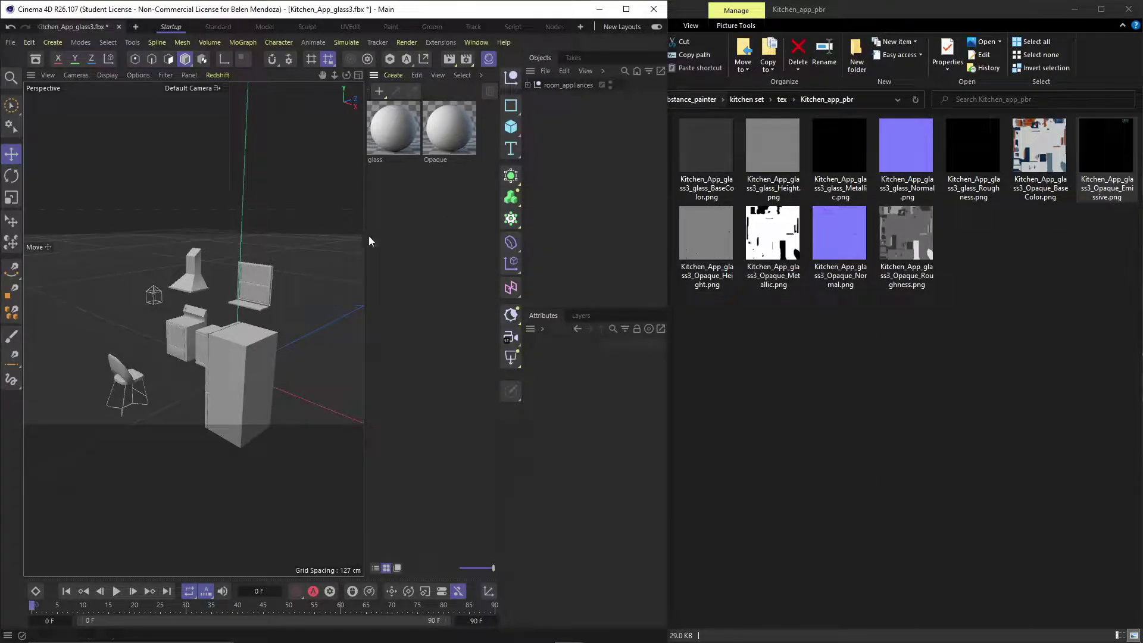
alt+drag(227, 292, 332, 312)
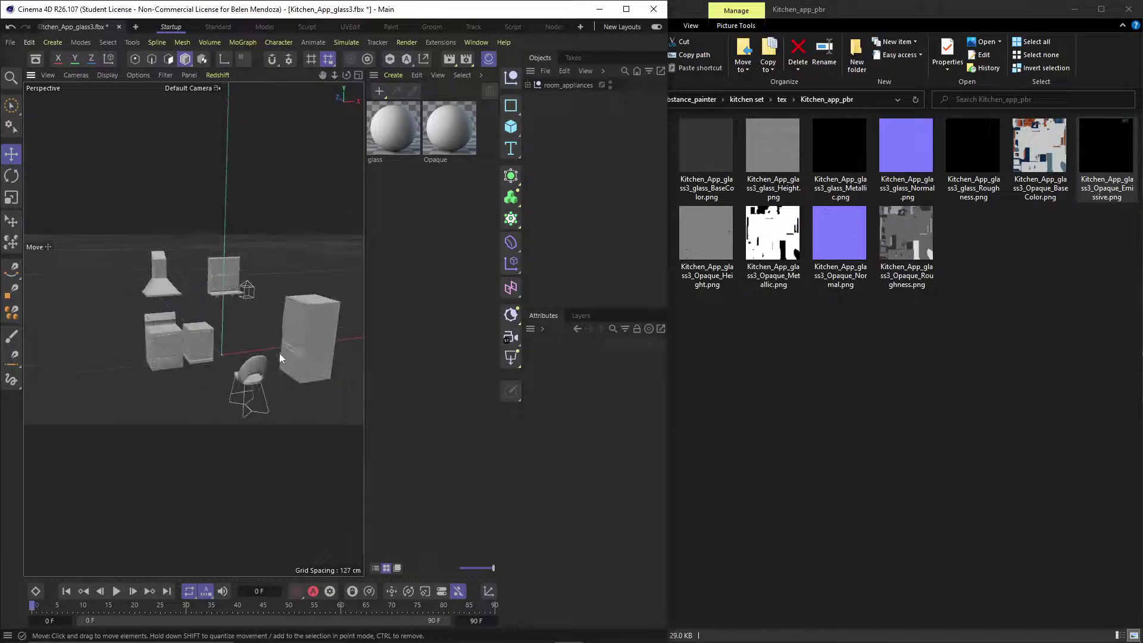
scroll(244, 344, up, 3)
alt+drag(241, 341, 274, 336)
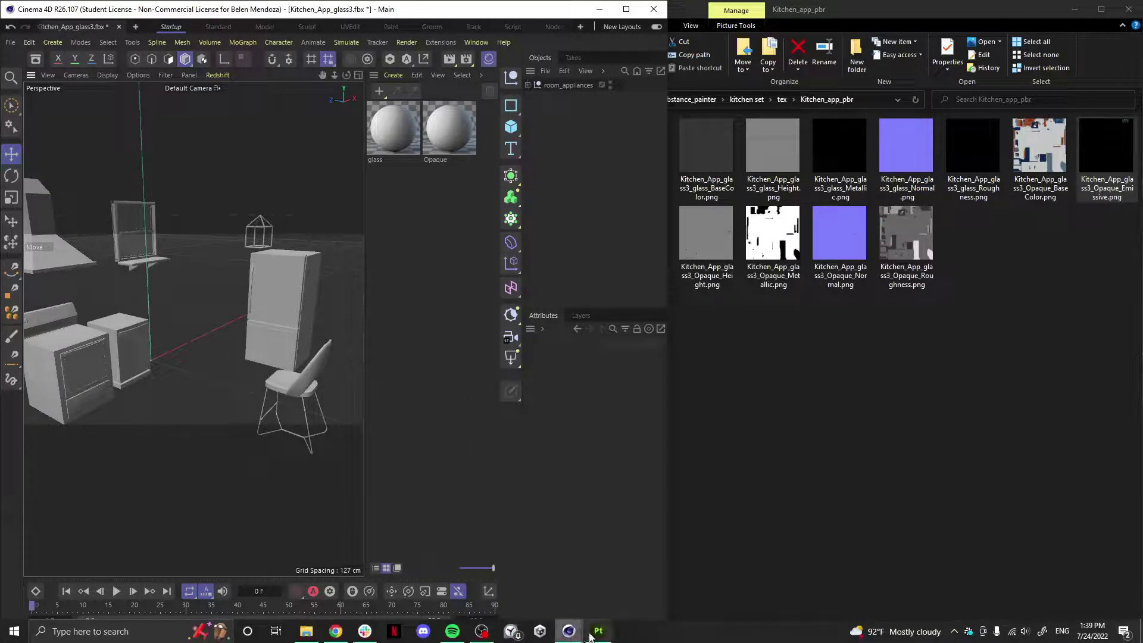
Switch to Substance 3D Painter and set the texture export's output template to Redshift (rsMaterial).
click(598, 632)
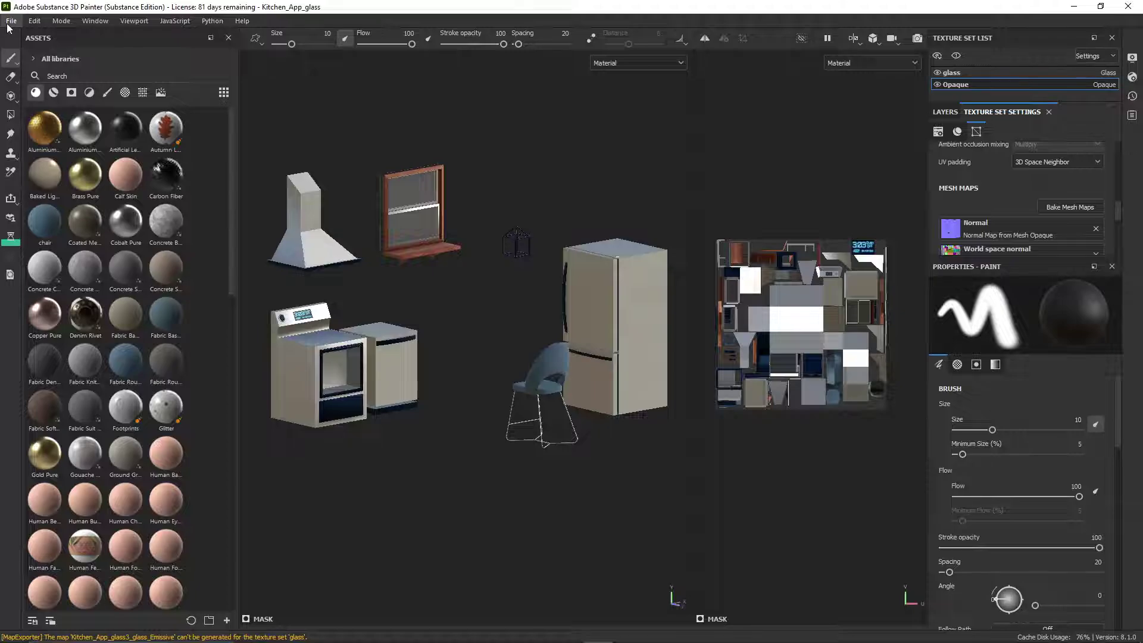
click(7, 27)
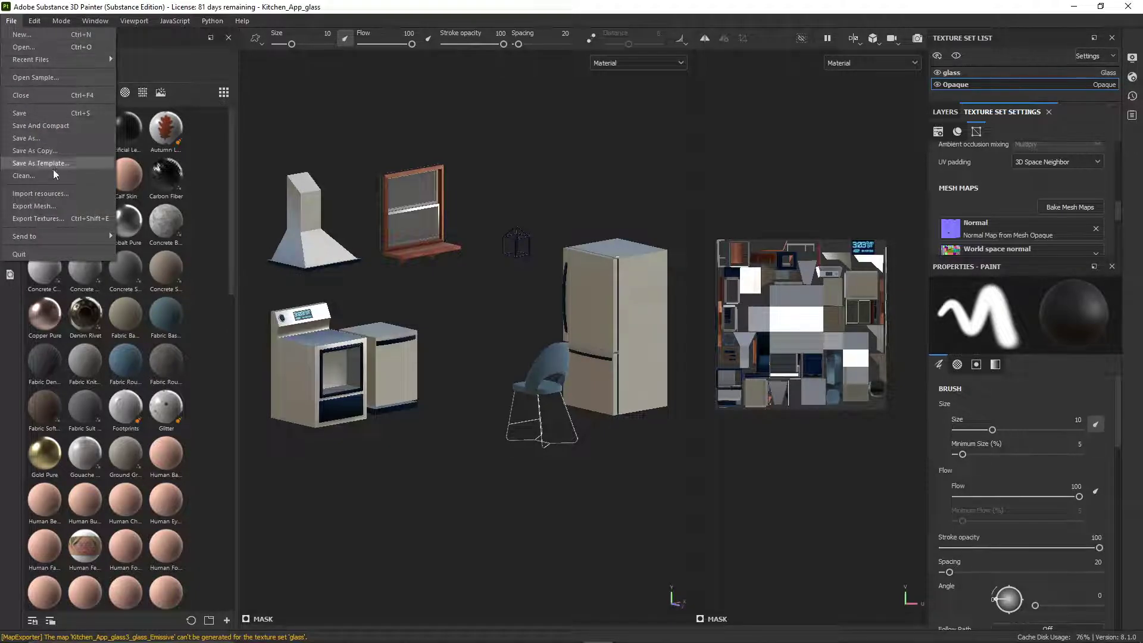
click(60, 219)
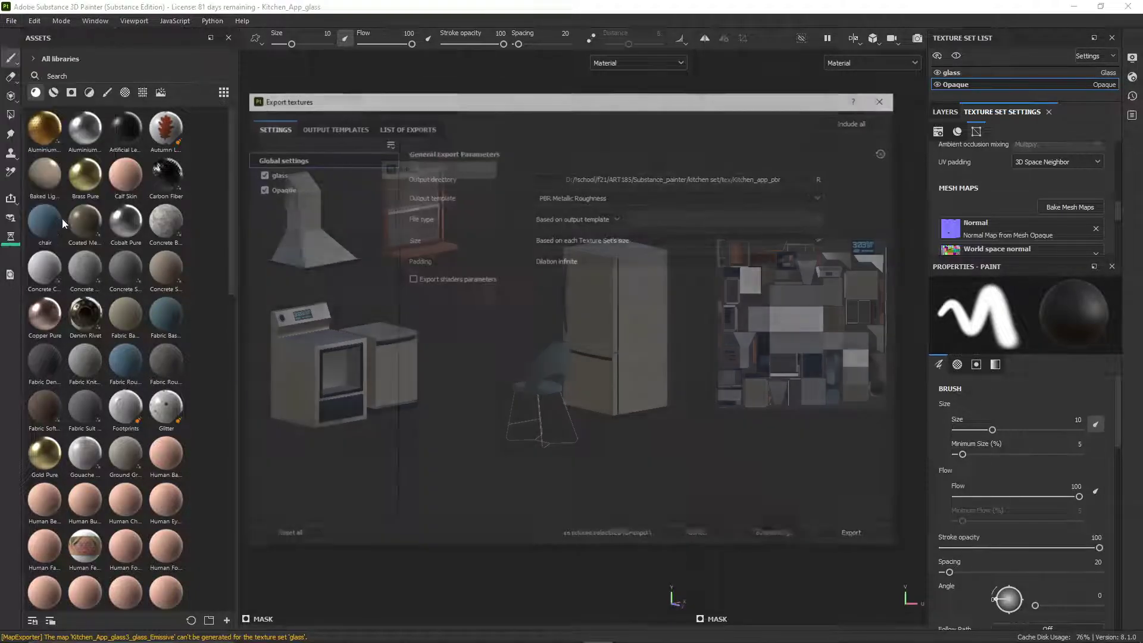
click(654, 195)
scroll(609, 284, down, 3)
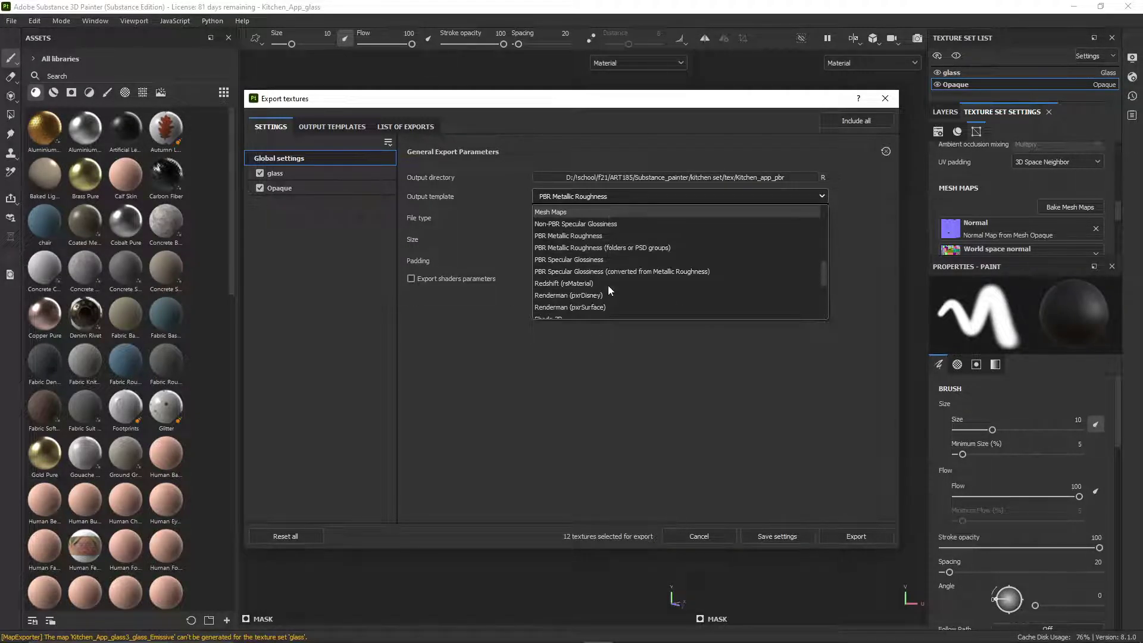
click(586, 249)
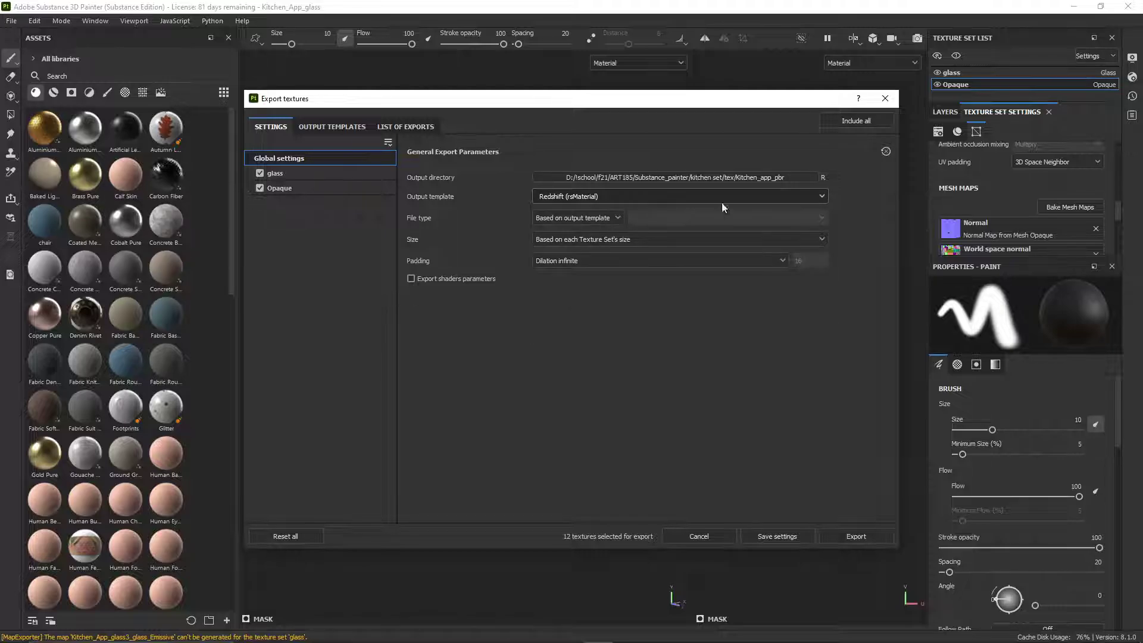
Set the output directory to the Kitchen_app folder inside tex and export the glass and Opaque textures.
click(785, 176)
click(521, 139)
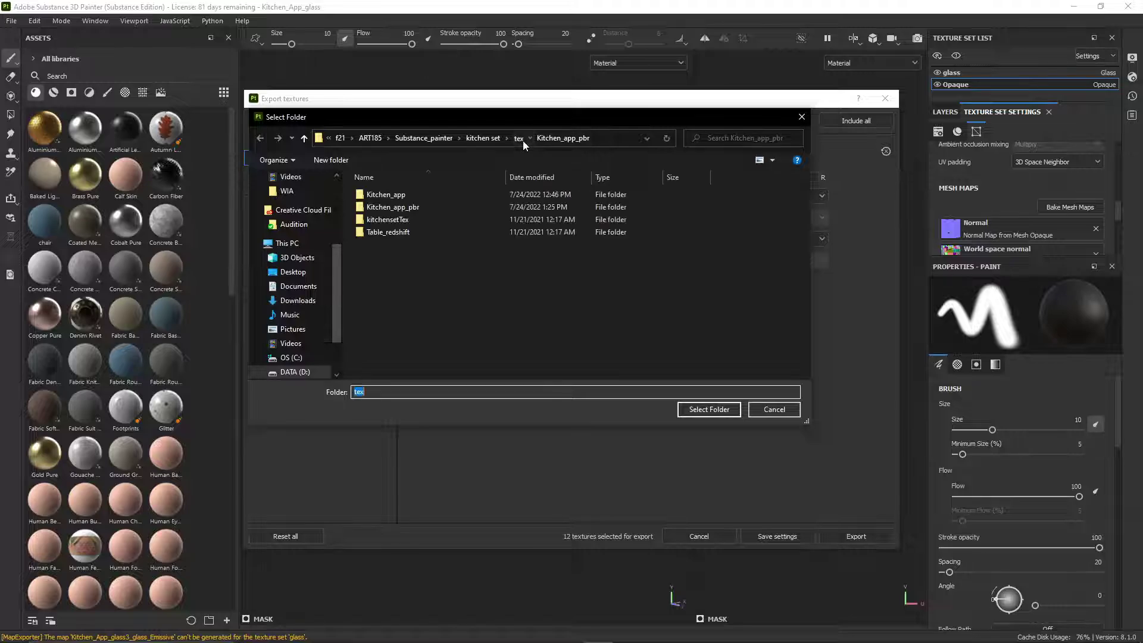
double_click(431, 189)
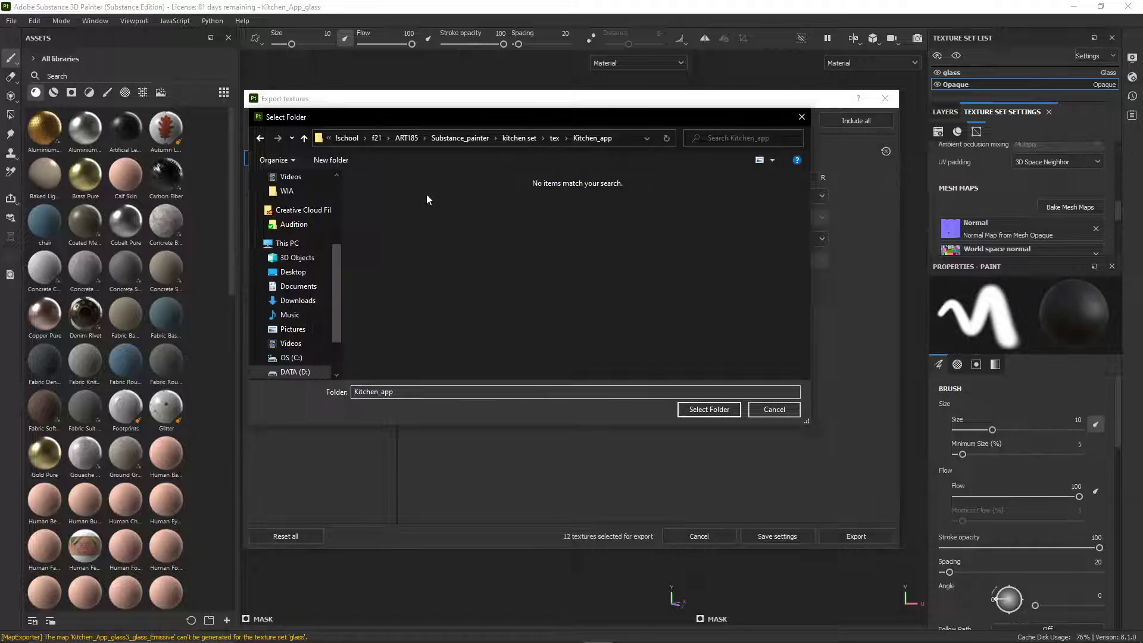
click(699, 413)
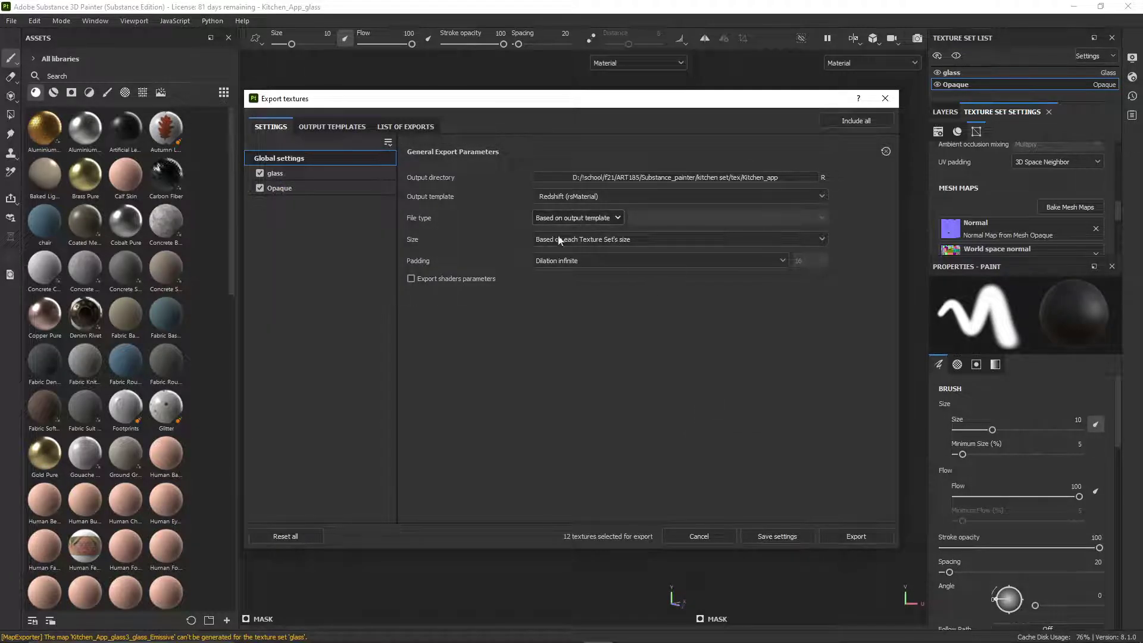
click(841, 534)
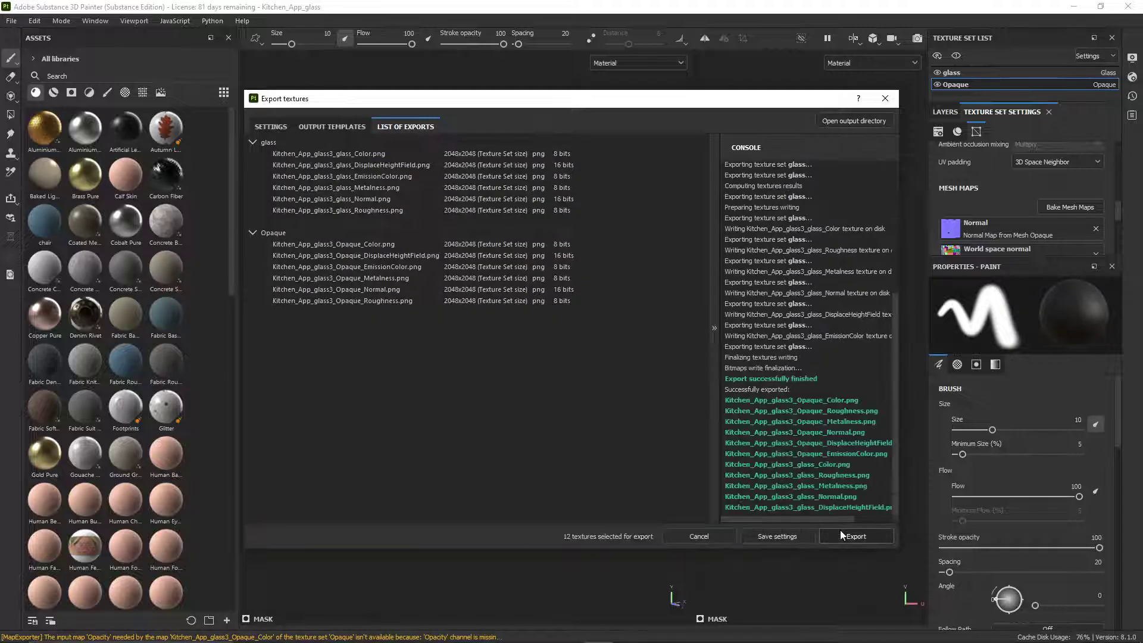
Close the finished texture export and switch to Cinema 4D, with the kitchen appliances all in view.
click(886, 98)
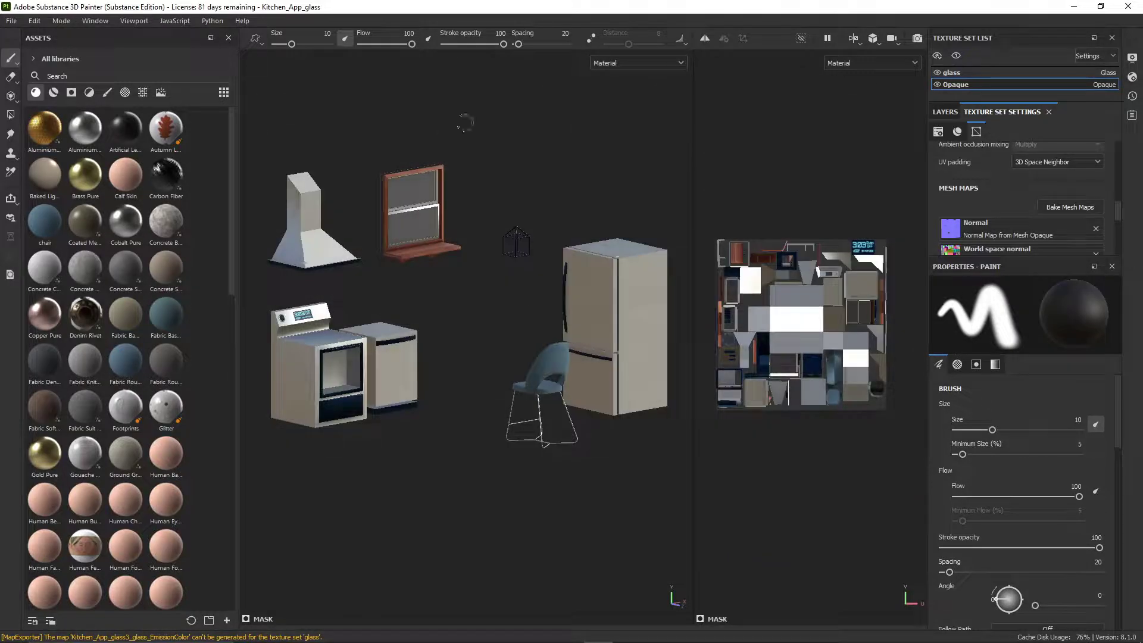
click(1074, 7)
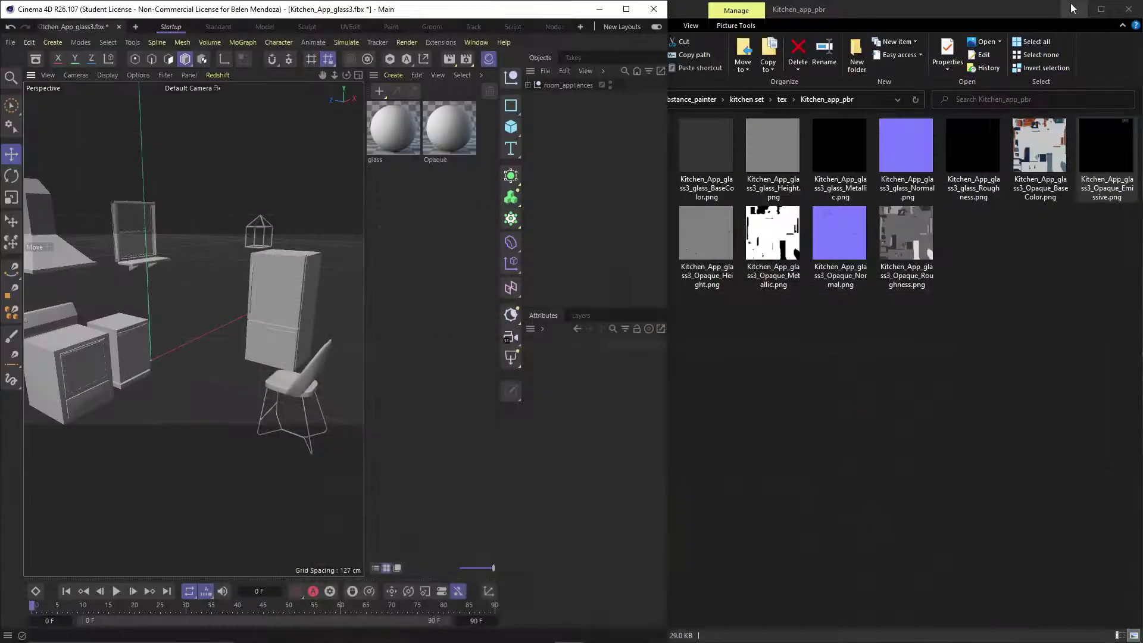
scroll(195, 312, down, 4)
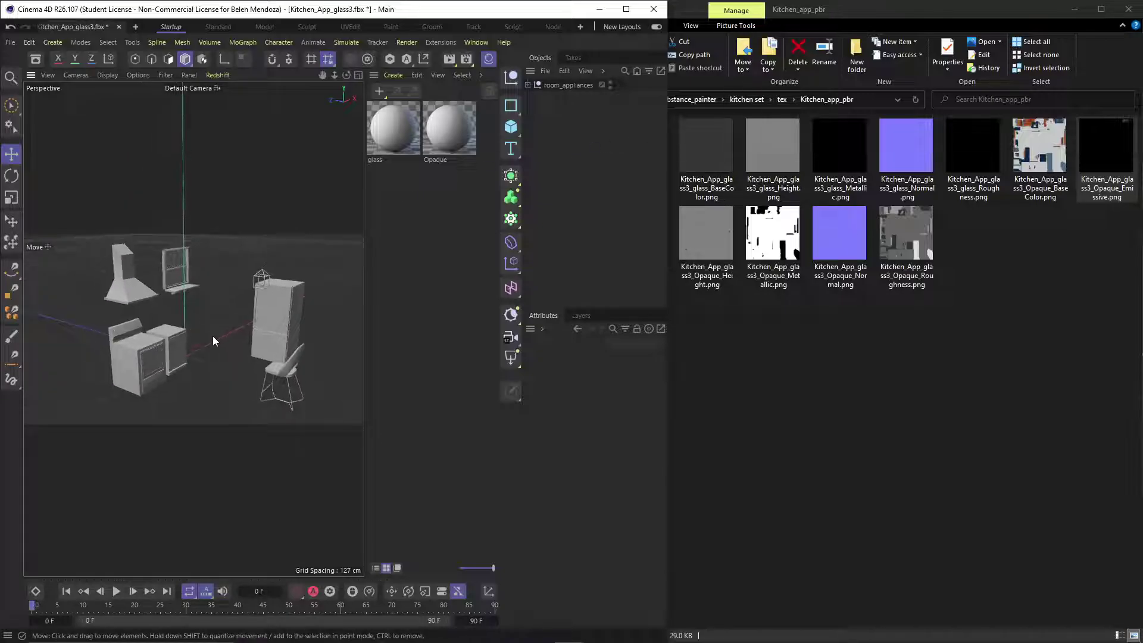
alt+drag(213, 336, 248, 327)
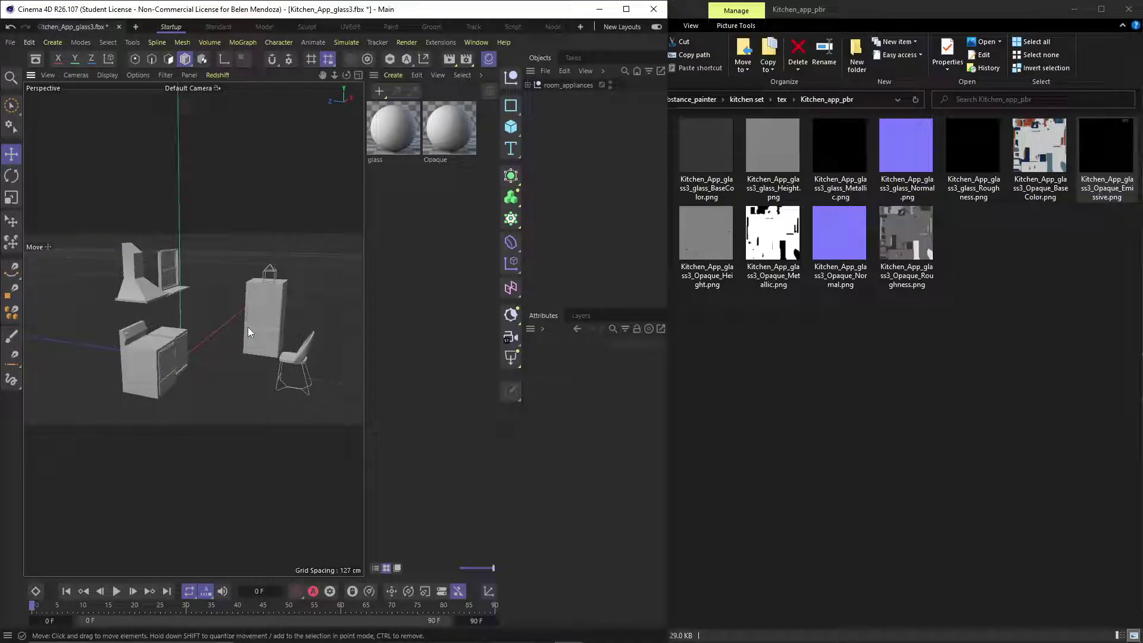
Review the renderer and the film/video output presets in the render settings without changing them.
click(466, 59)
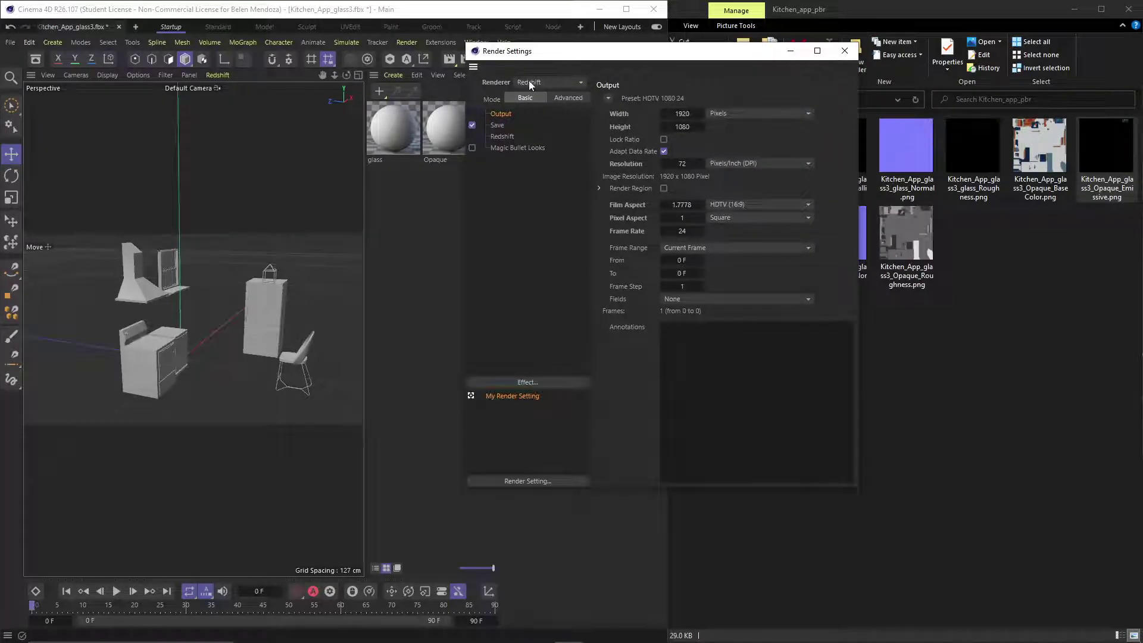
click(608, 98)
mouse_move(636, 125)
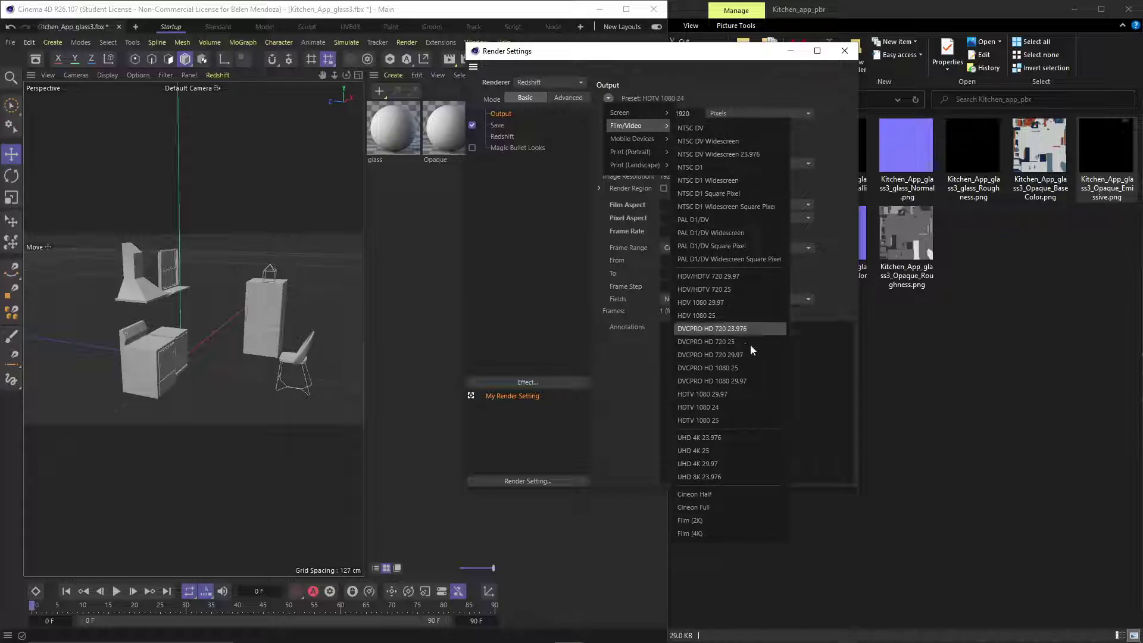
click(849, 52)
click(847, 51)
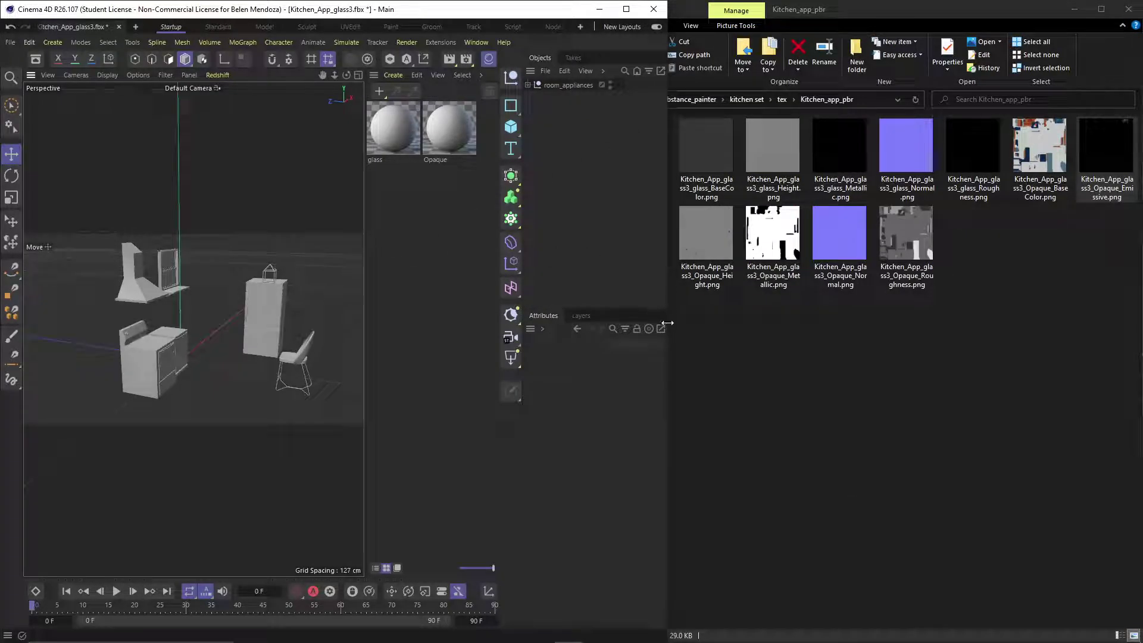
Switch to File Explorer and open the Kitchen_app folder inside tex to show the Redshift texture exports.
click(786, 103)
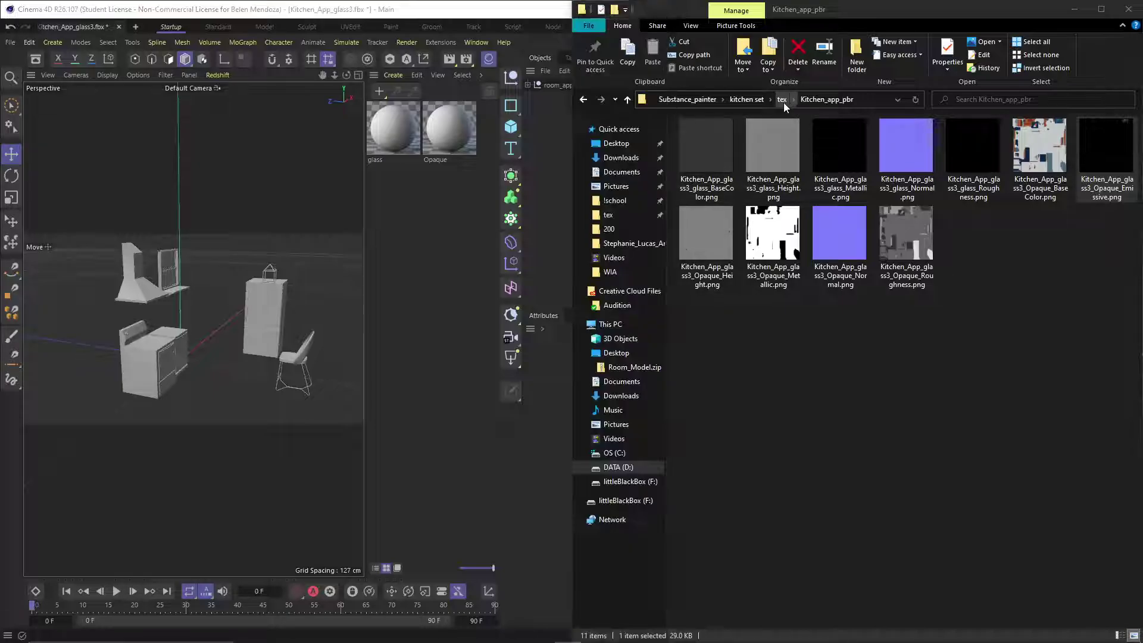
click(783, 103)
double_click(731, 135)
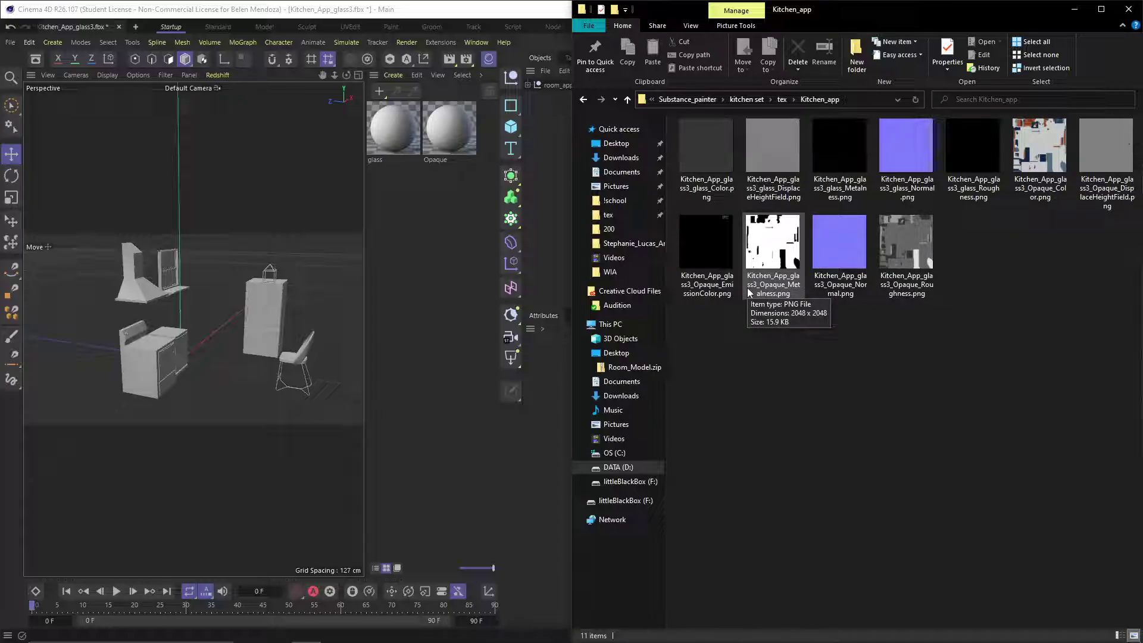
Switch to Cinema 4D and create two new Redshift materials.
click(401, 210)
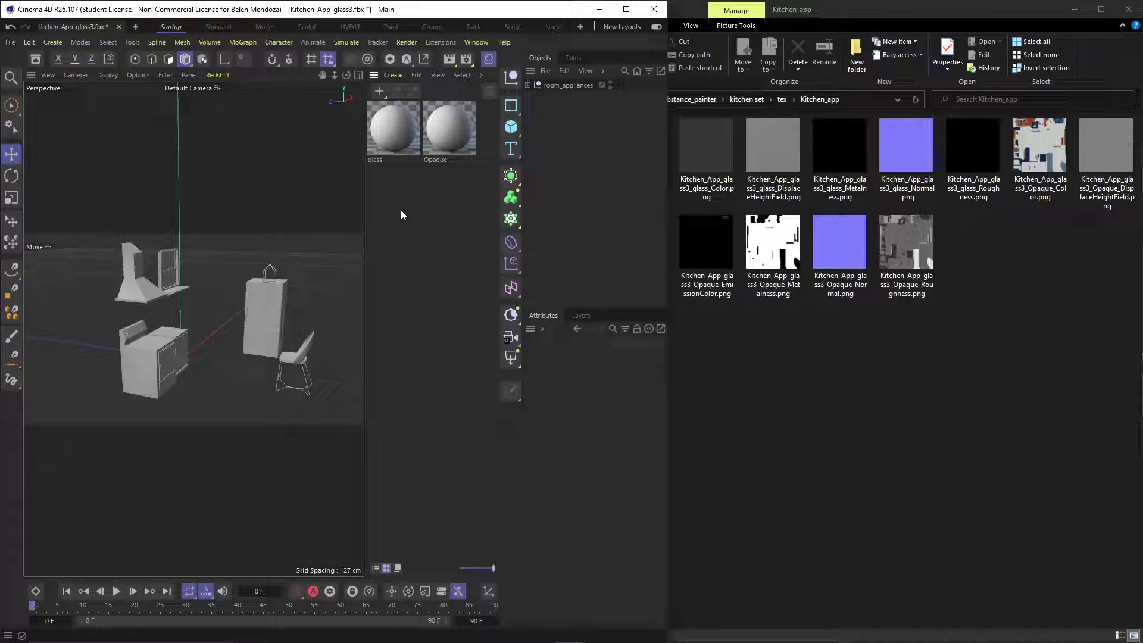
double_click(401, 210)
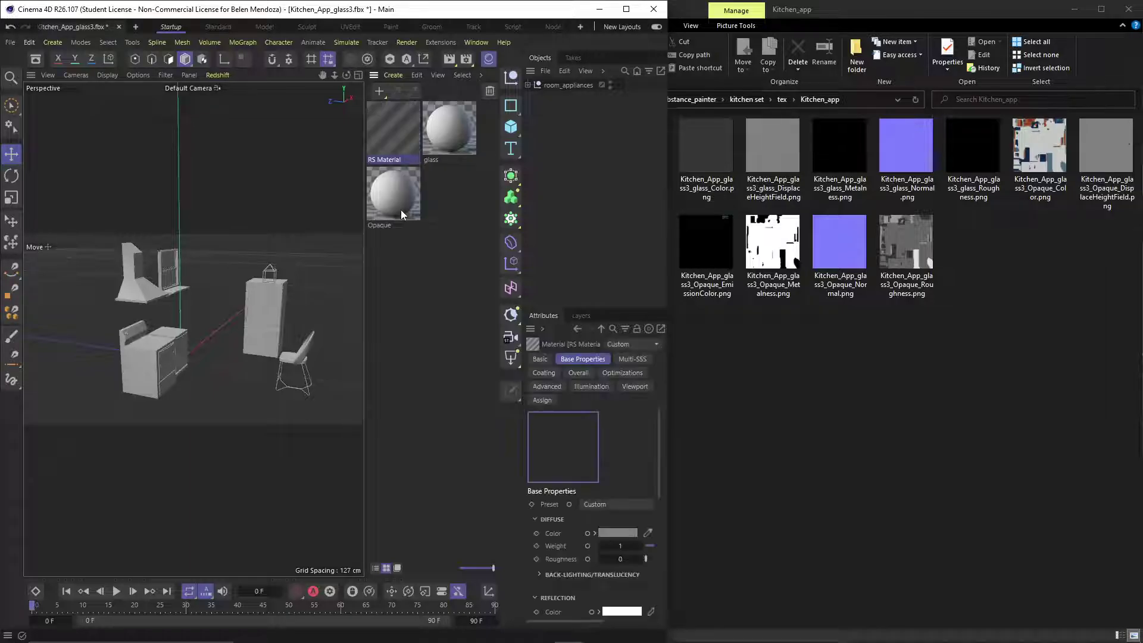
double_click(431, 312)
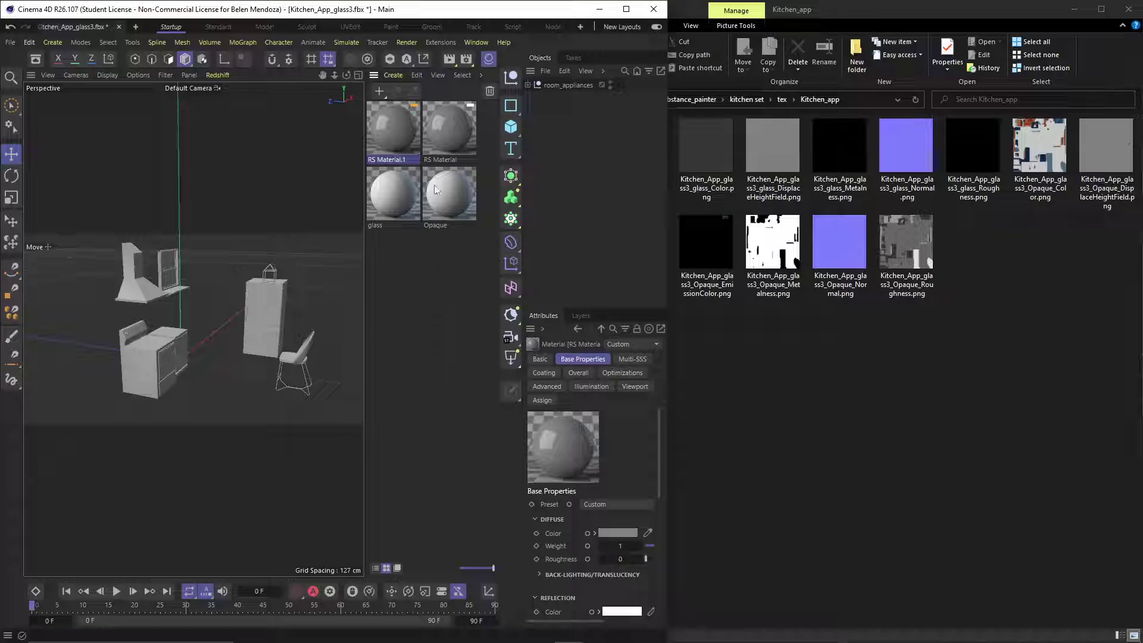
Rename the two new Redshift materials as Opaque rs and Glass rs.
double_click(445, 160)
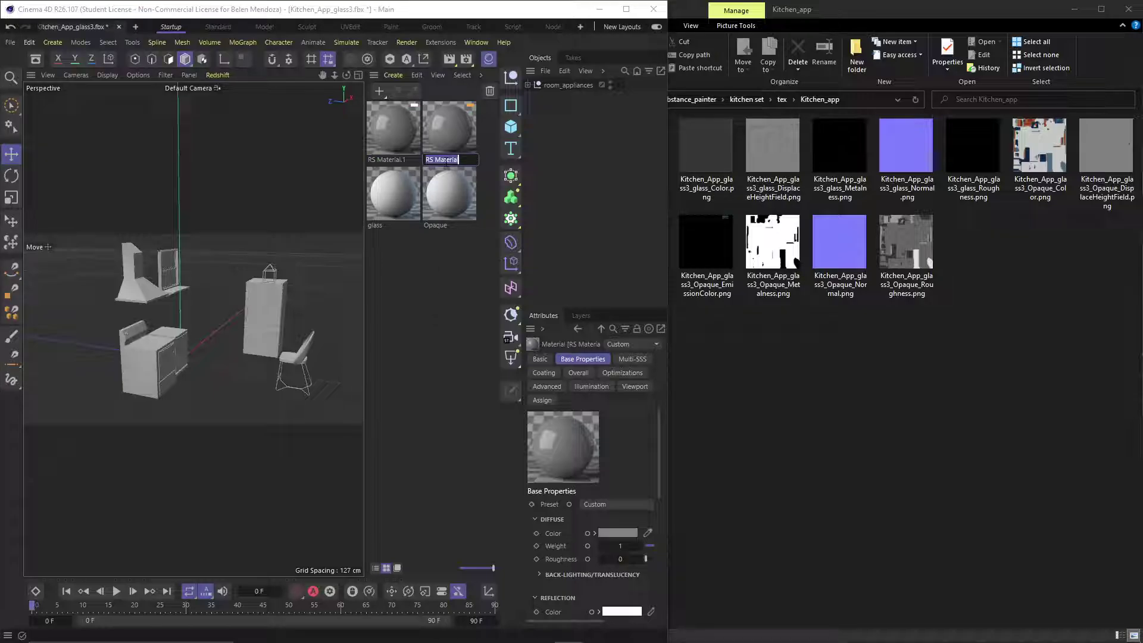
text(Opaque rs)
key(Return)
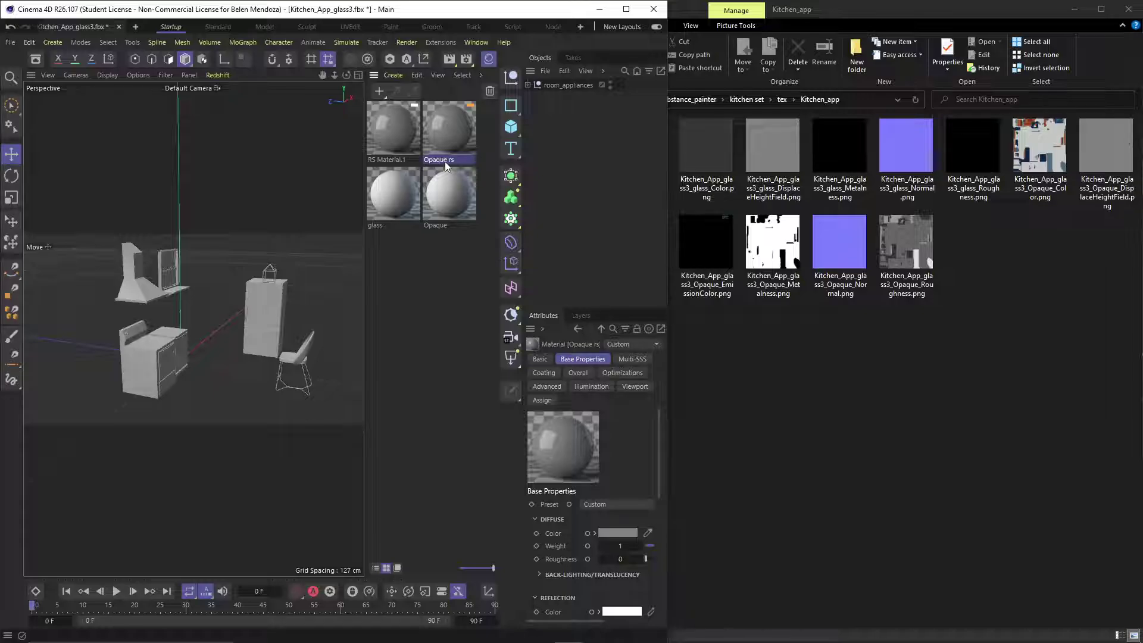
double_click(406, 160)
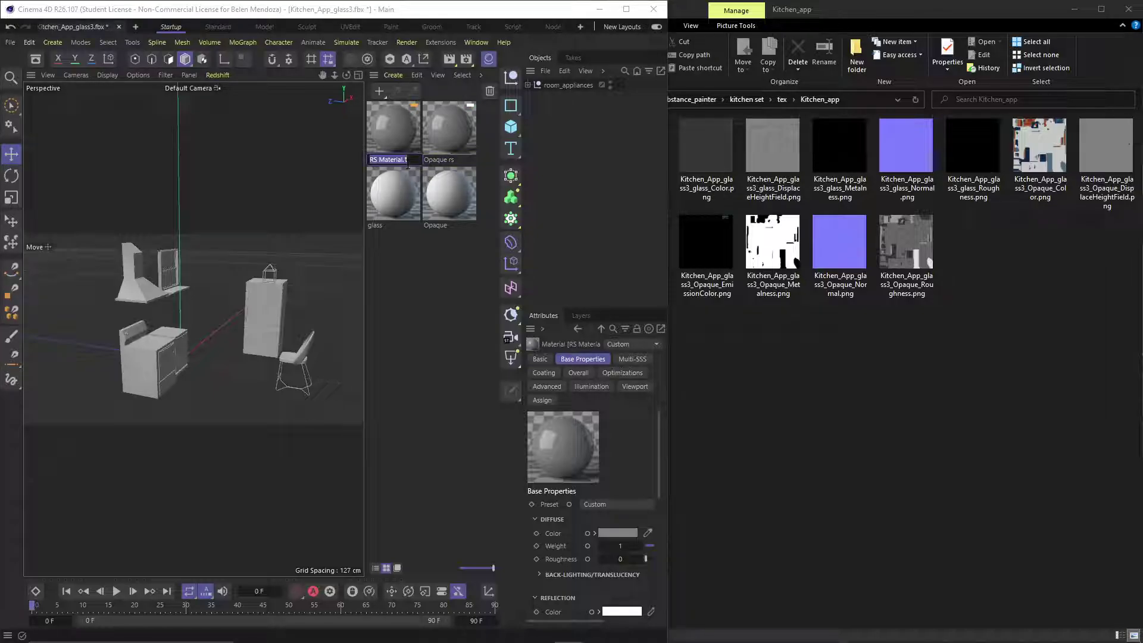
text(Glas)
text(s rds)
key(Return)
click(387, 335)
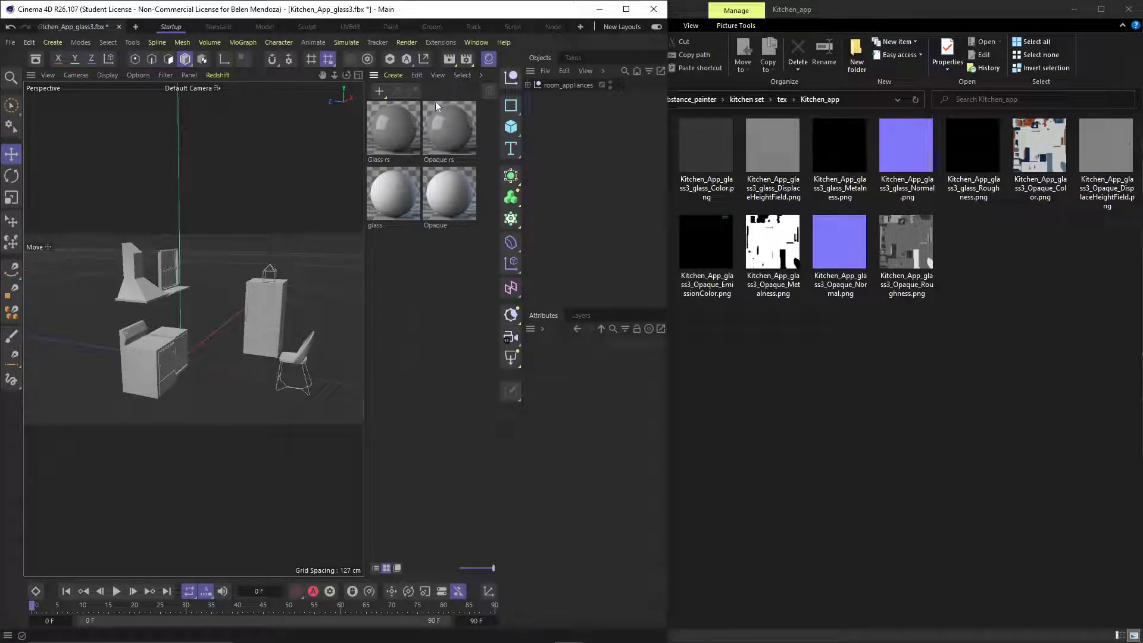
Expand room_appliances and examine the glass and Opaque material tags on its objects, especially on bottom_window.
click(527, 84)
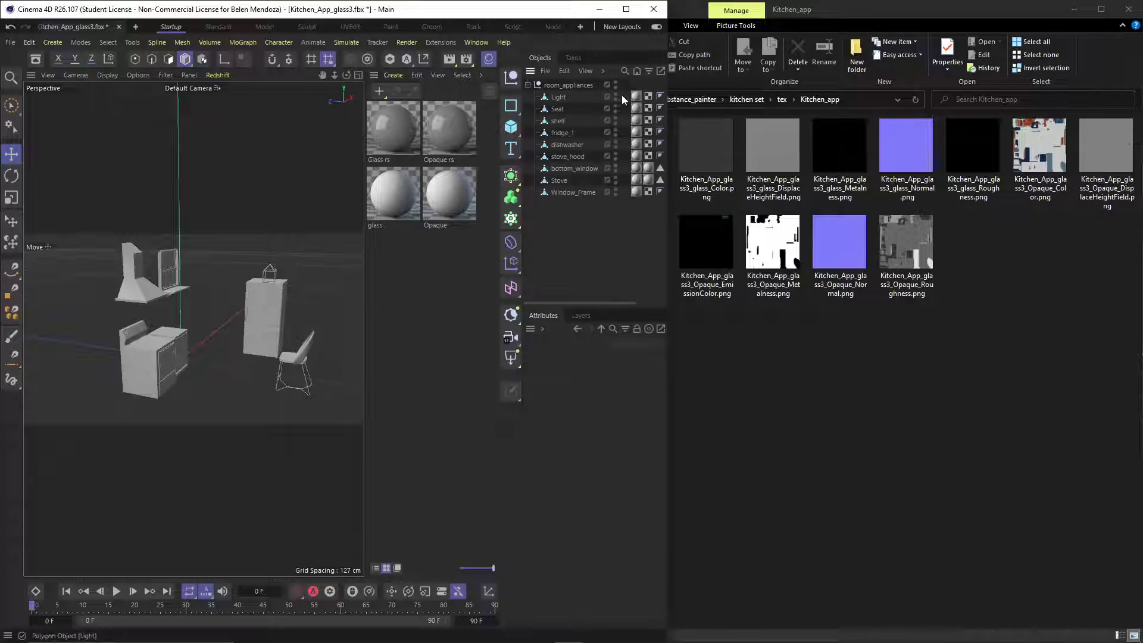
click(636, 97)
shift+click(636, 110)
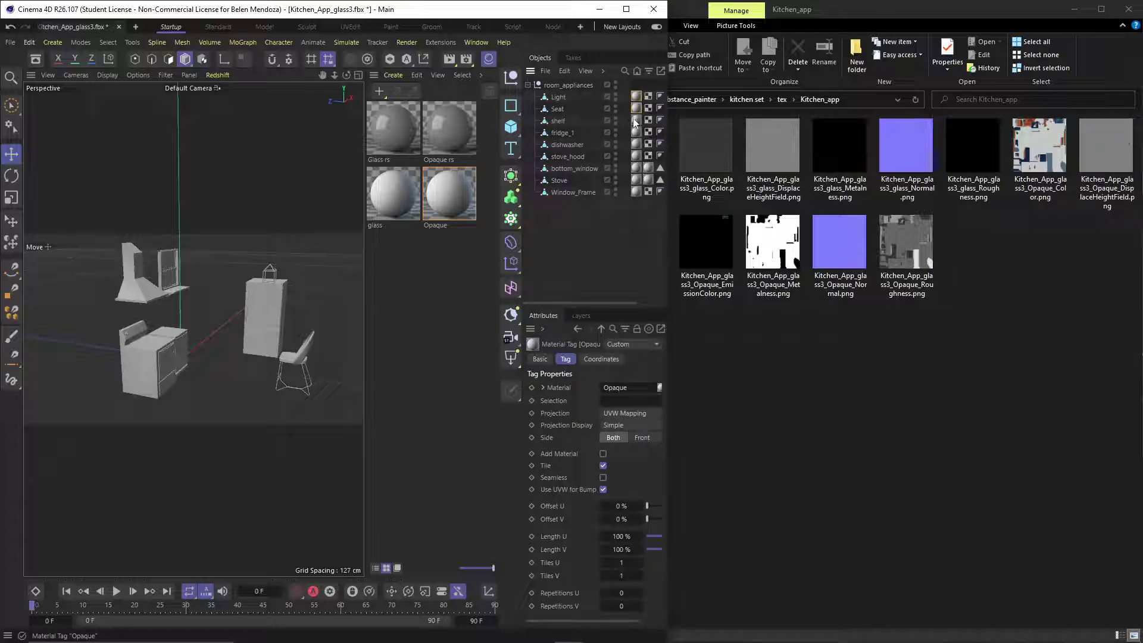
click(648, 169)
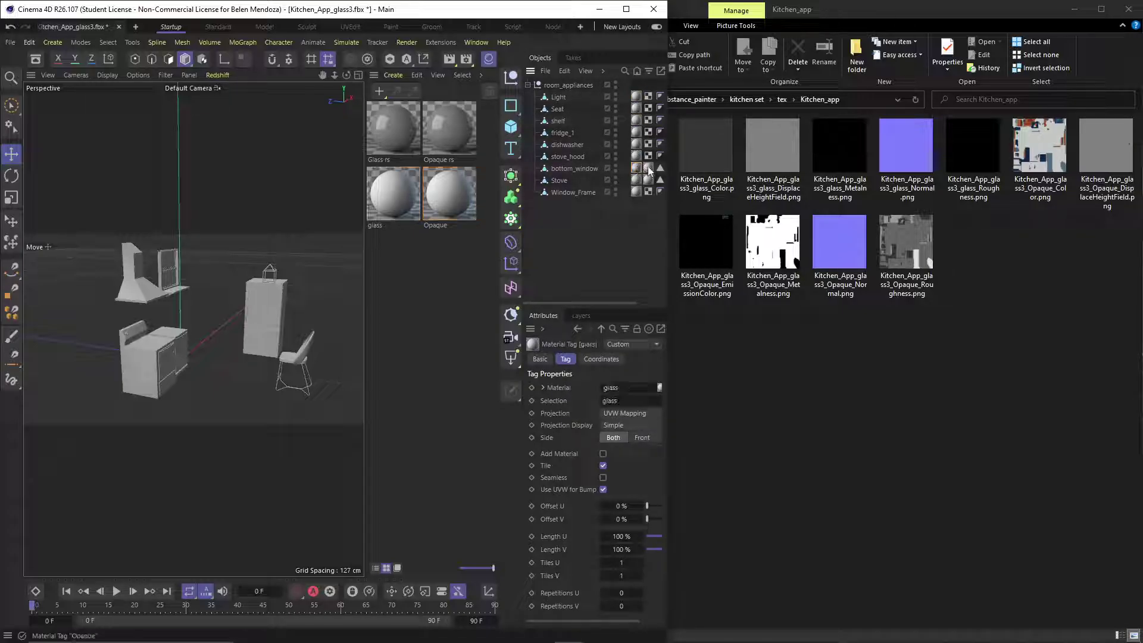
click(648, 167)
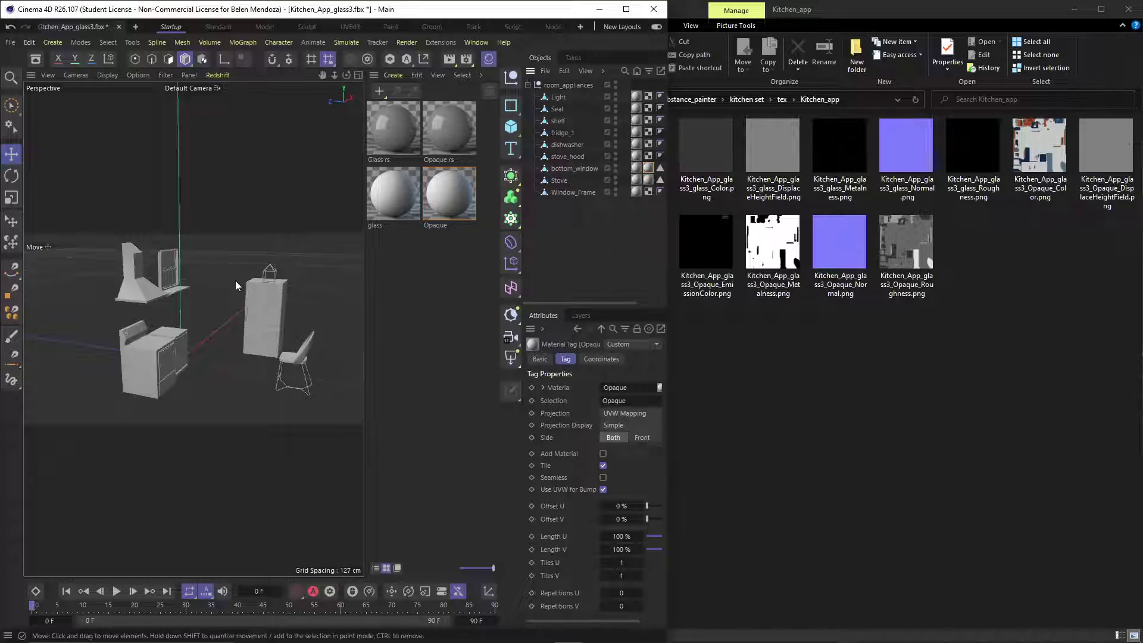
scroll(236, 286, up, 6)
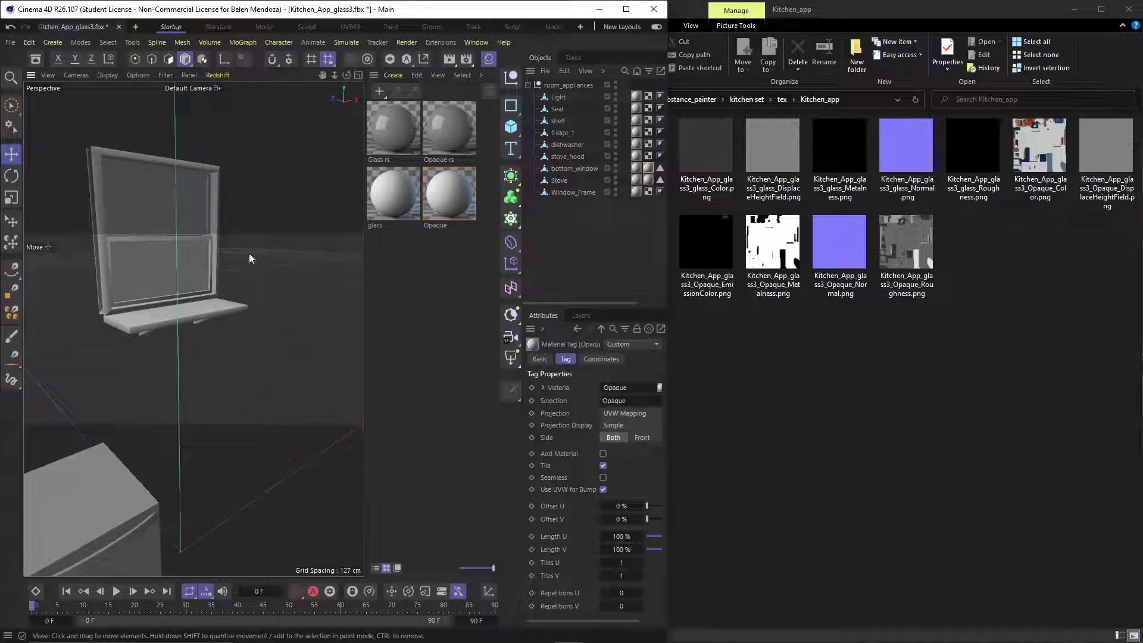
scroll(143, 285, down, 6)
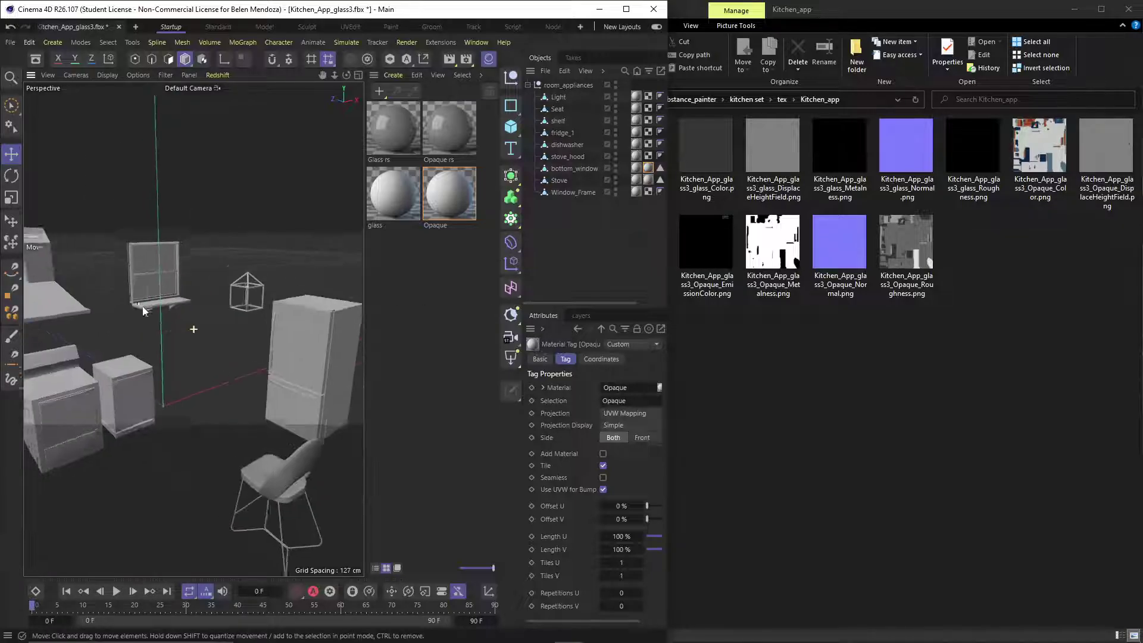
scroll(143, 311, down, 5)
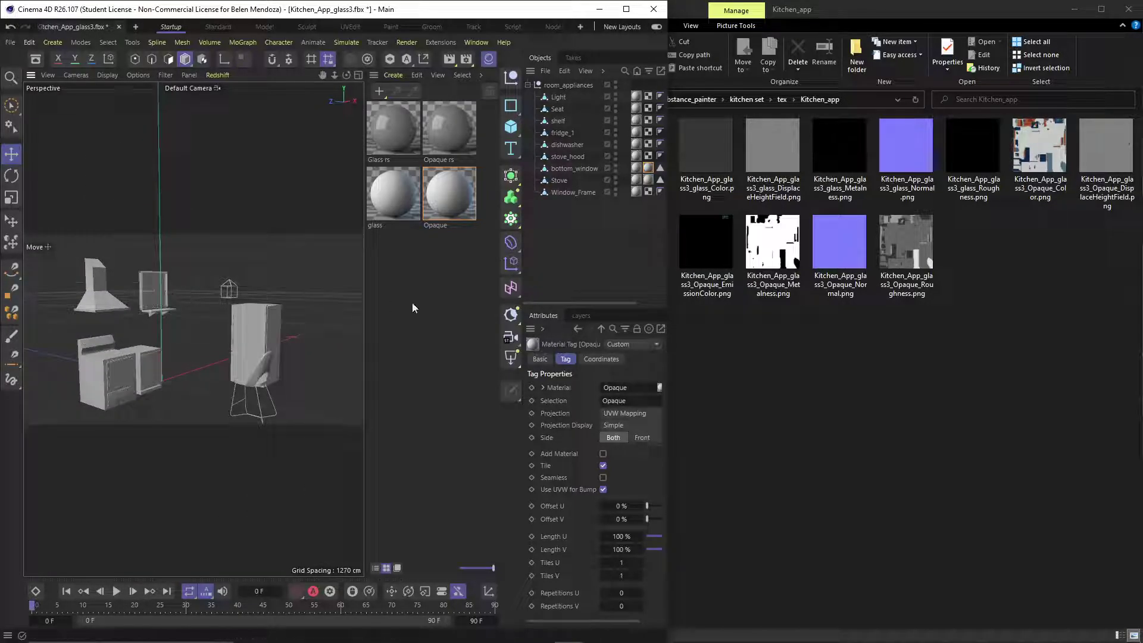
click(415, 308)
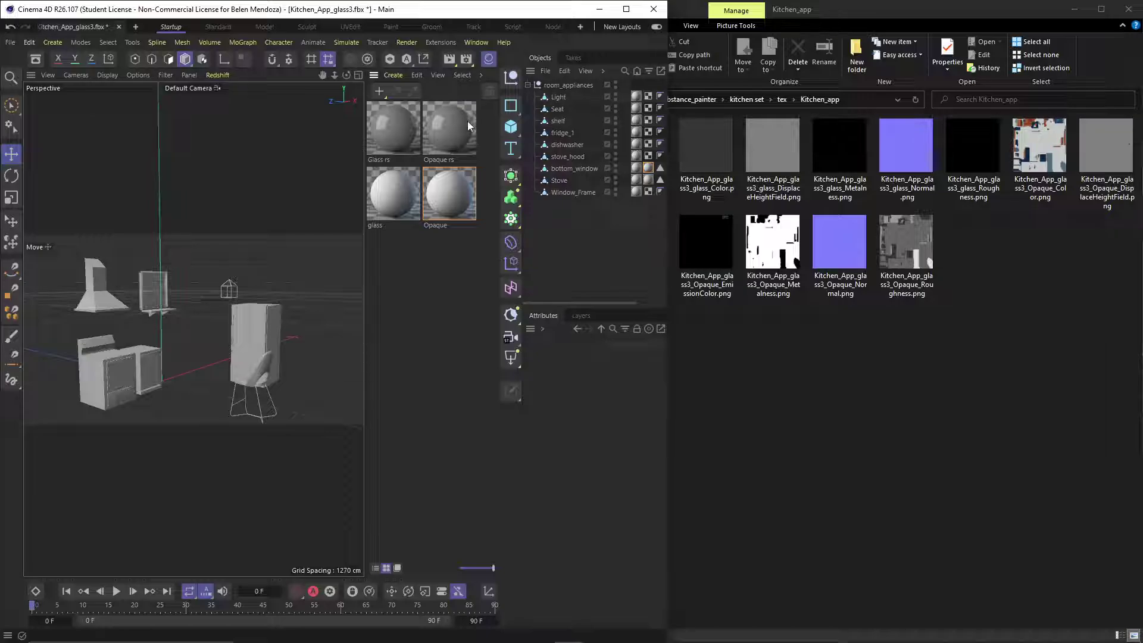
Replace the original Opaque material with Opaque rs and the original glass material with Glass rs throughout the scene.
drag(466, 123, 455, 191)
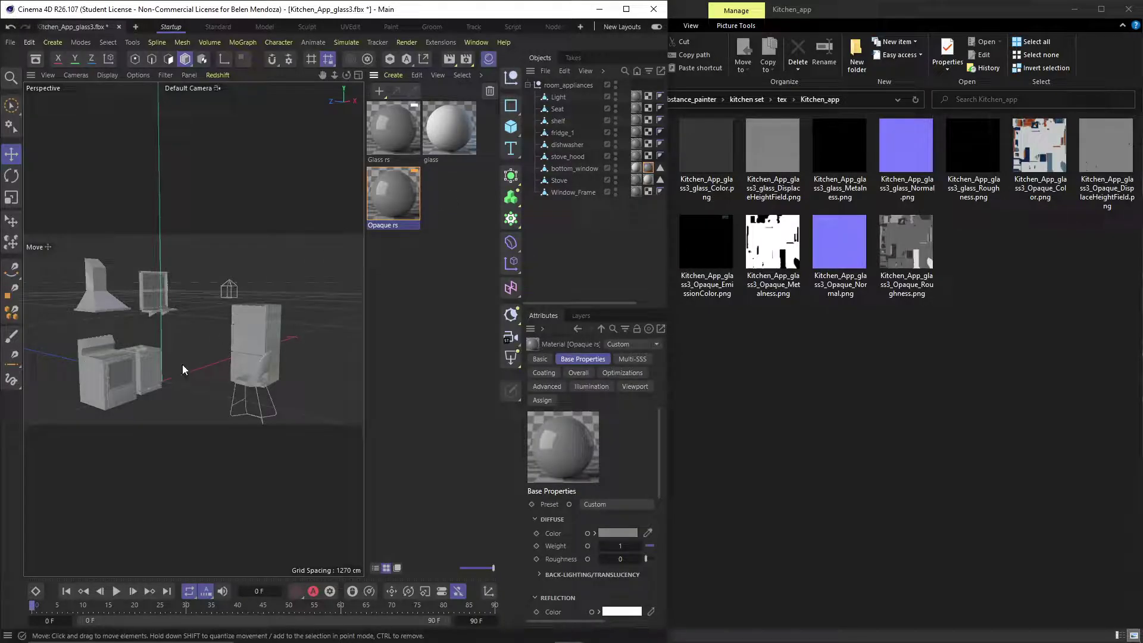
scroll(152, 361, up, 5)
alt+drag(153, 361, 215, 368)
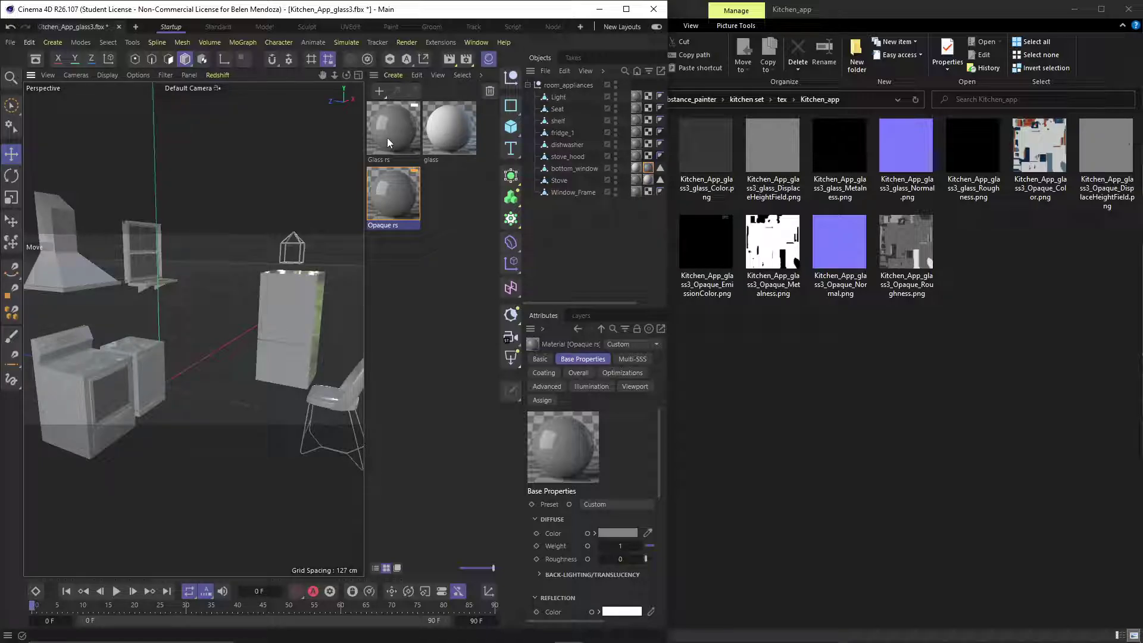
drag(387, 137, 448, 138)
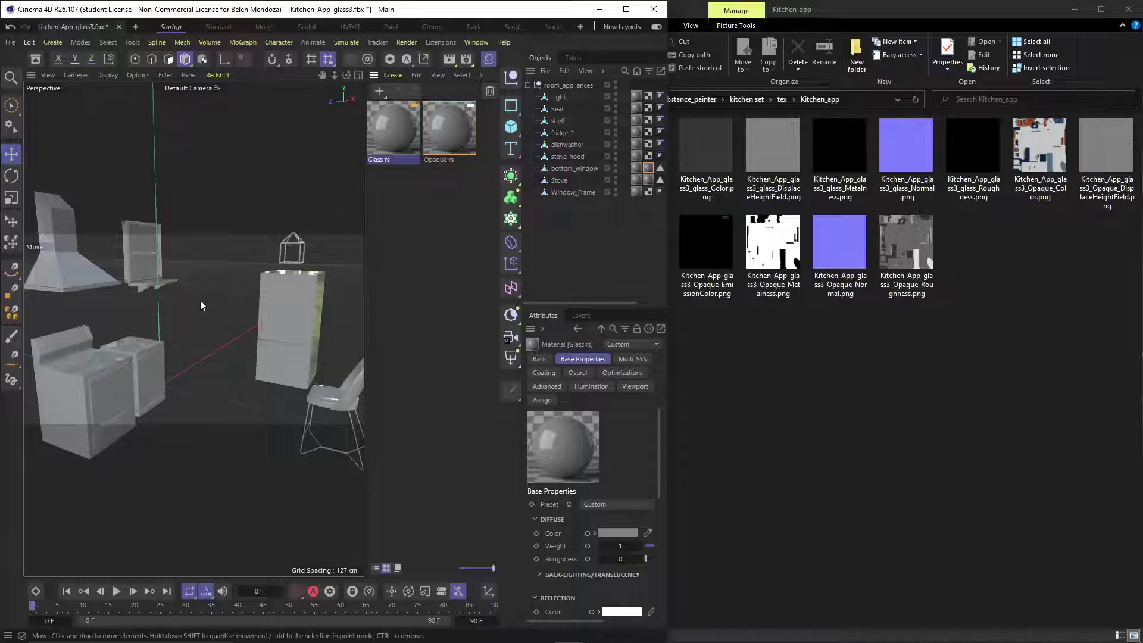
alt+drag(200, 300, 155, 305)
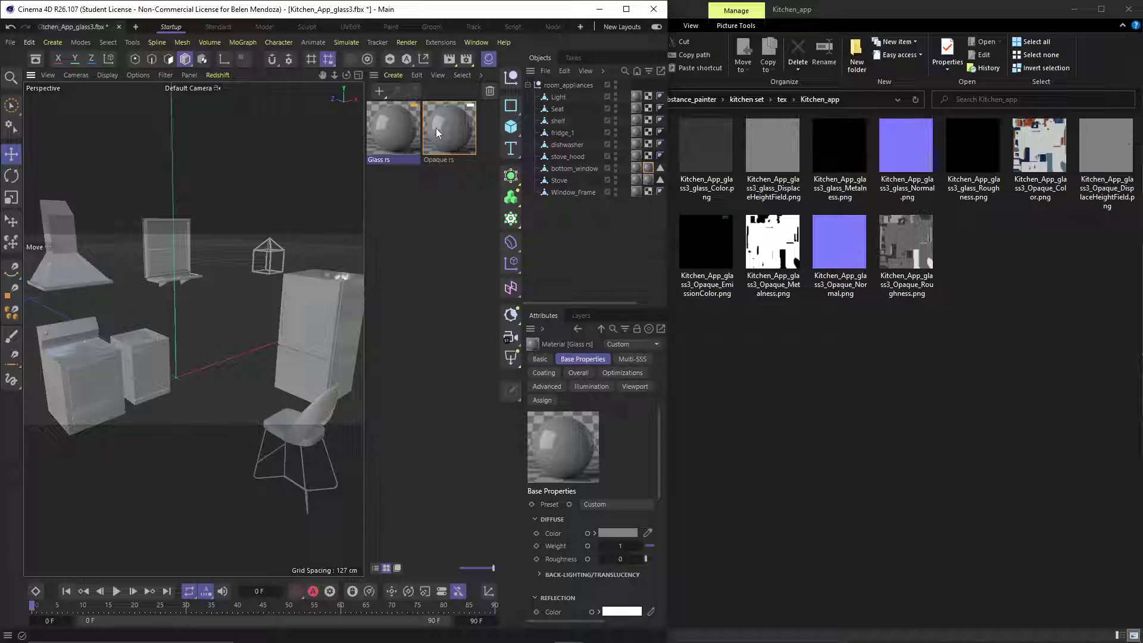
Open Glass rs in the Node Editor, fit the window beside the texture files and make room around its two nodes.
double_click(381, 131)
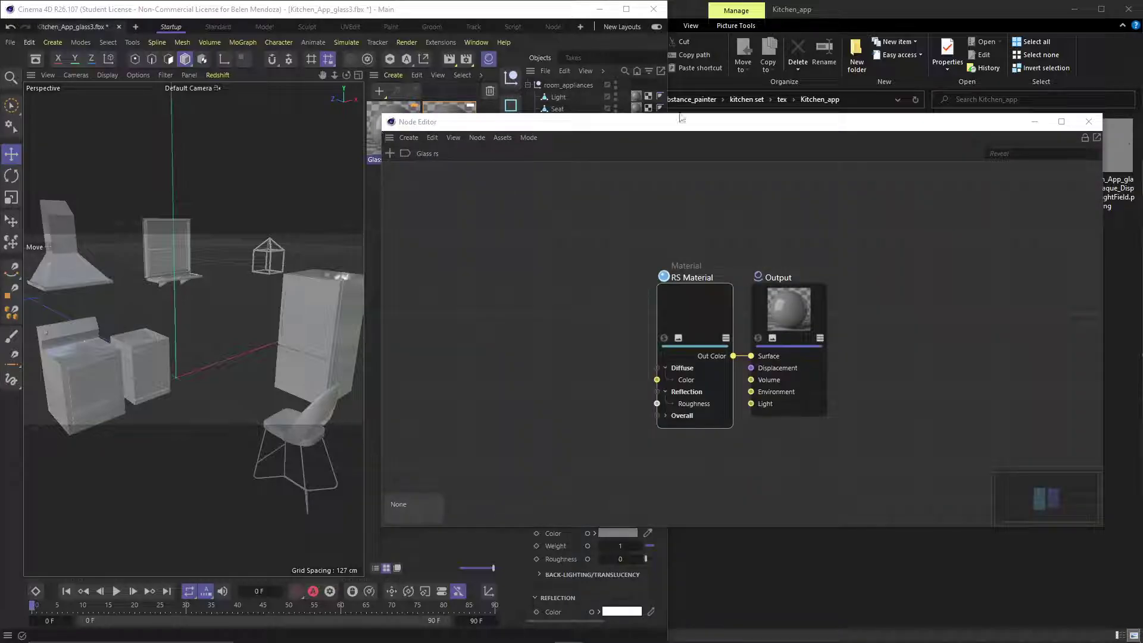
drag(682, 120, 325, 118)
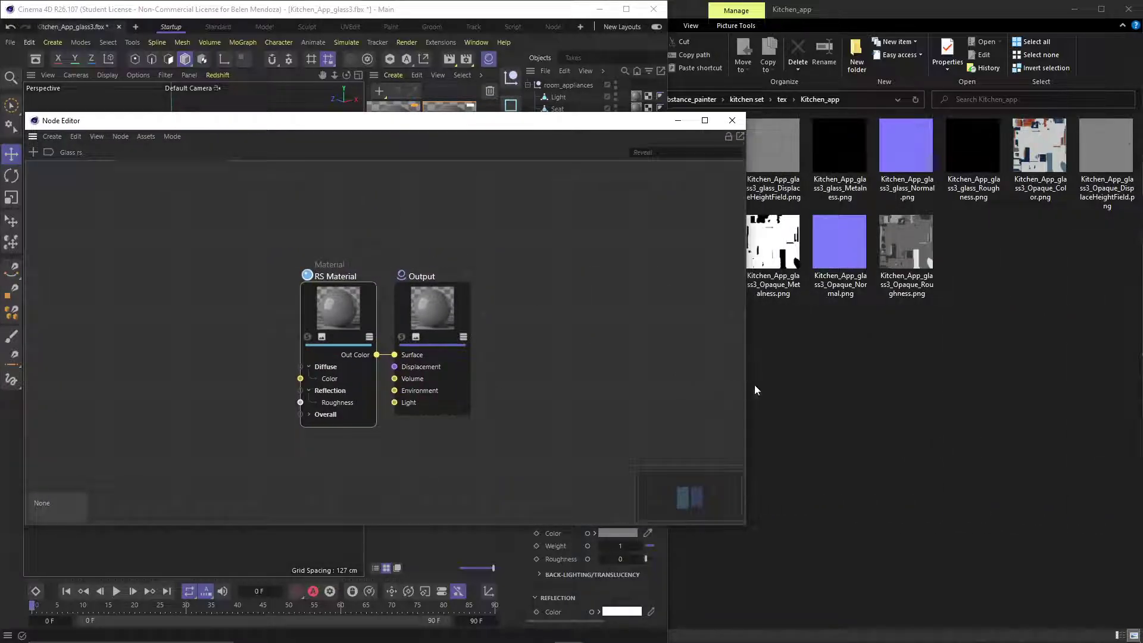
drag(561, 383, 571, 311)
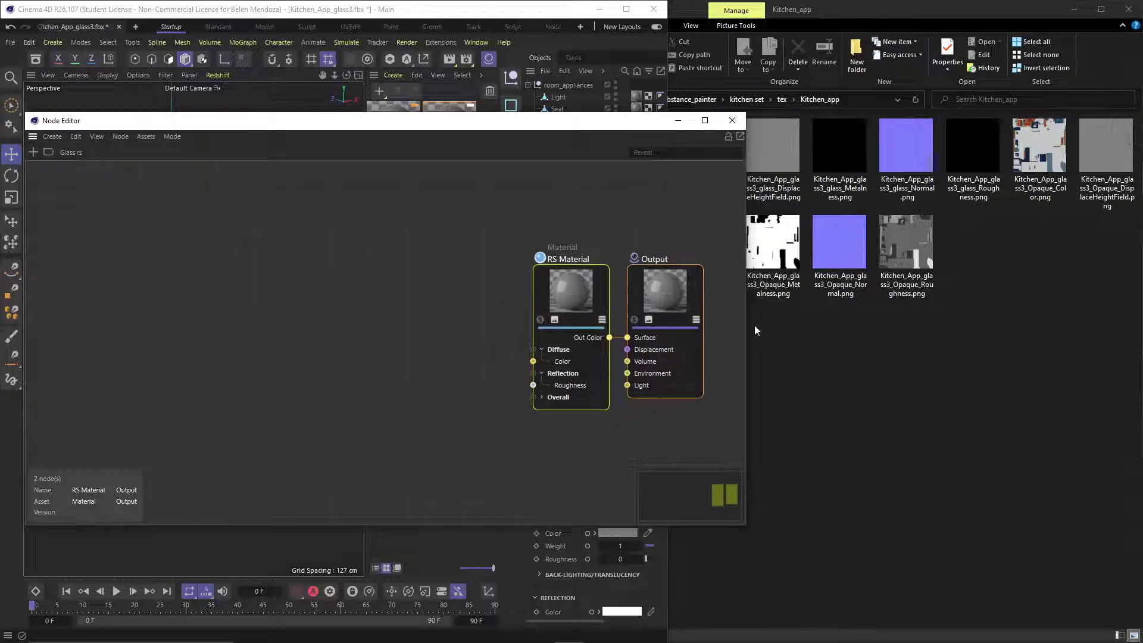
drag(745, 331, 570, 330)
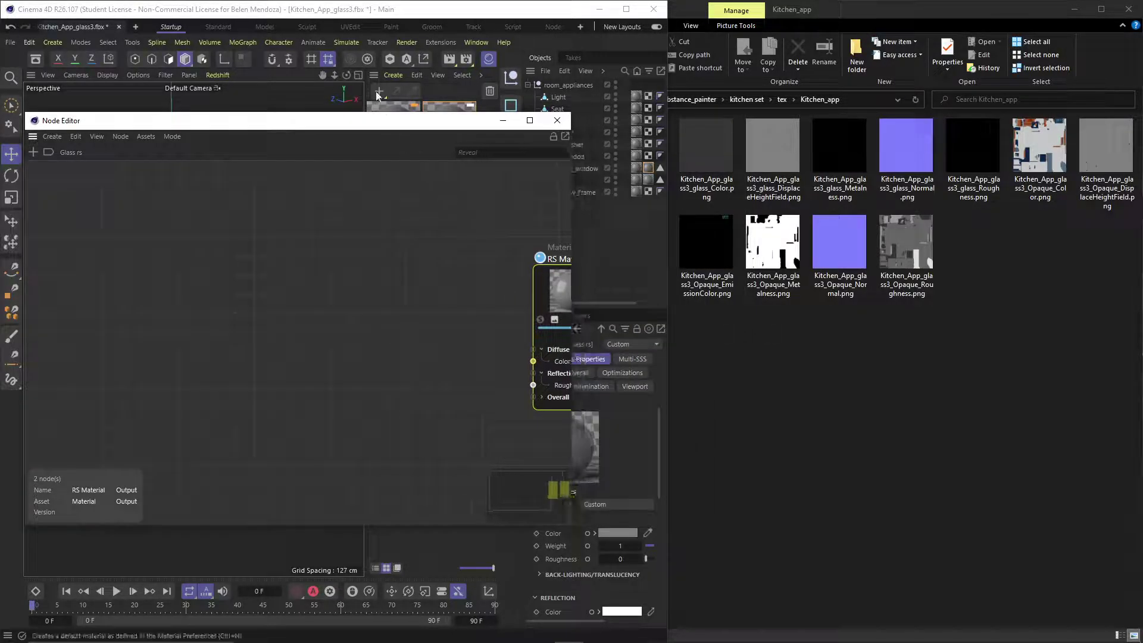
drag(377, 120, 465, 123)
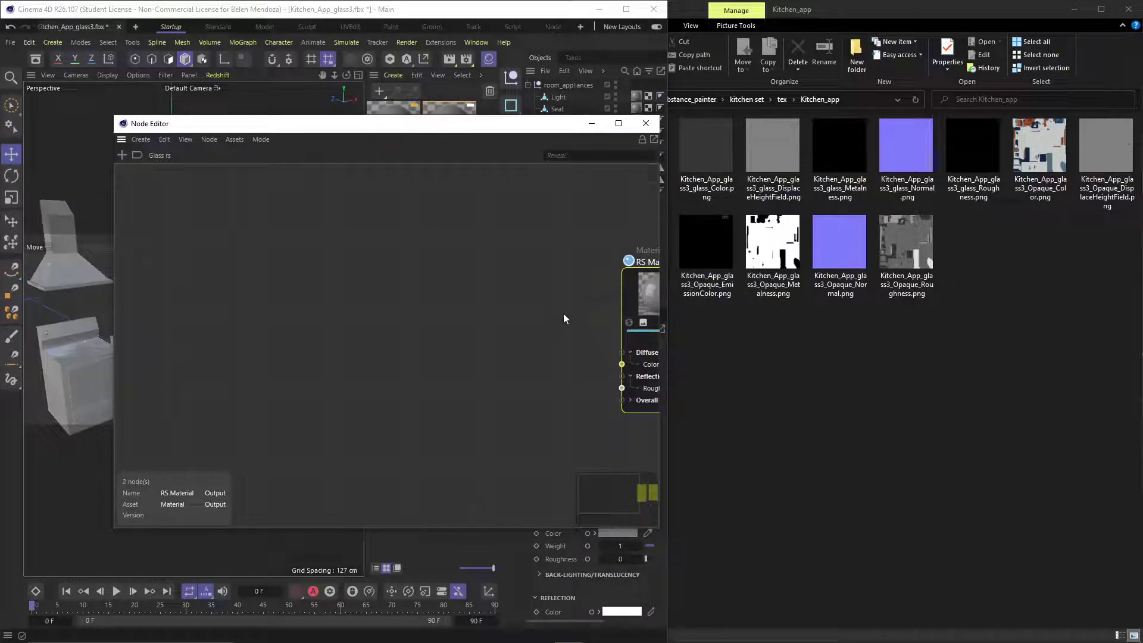
middle_drag(564, 314, 365, 329)
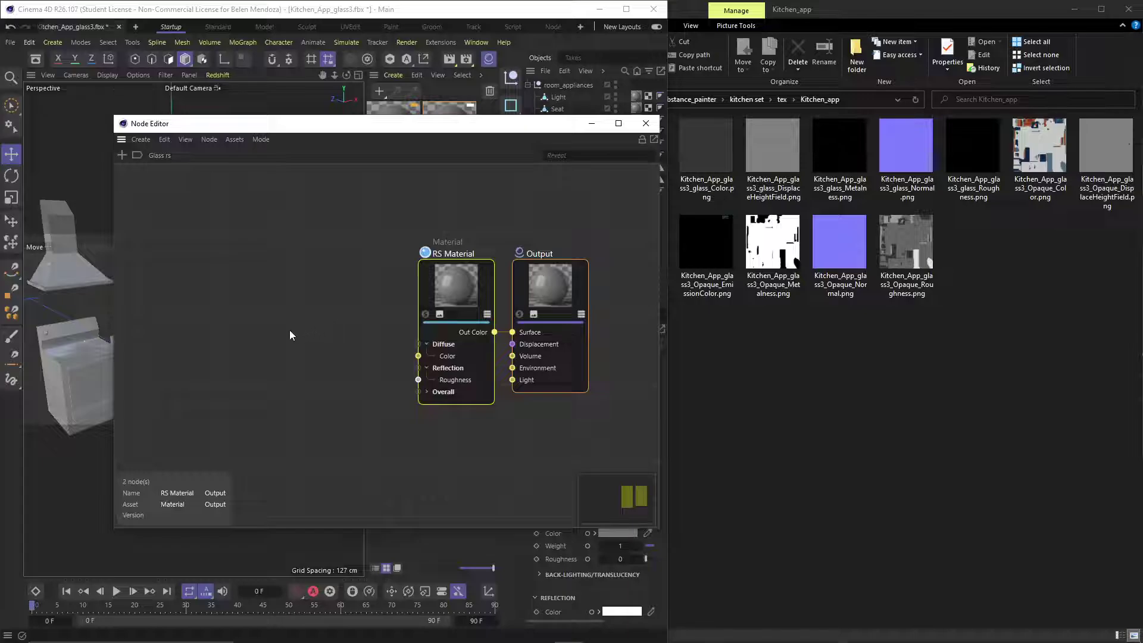
middle_drag(290, 336, 311, 322)
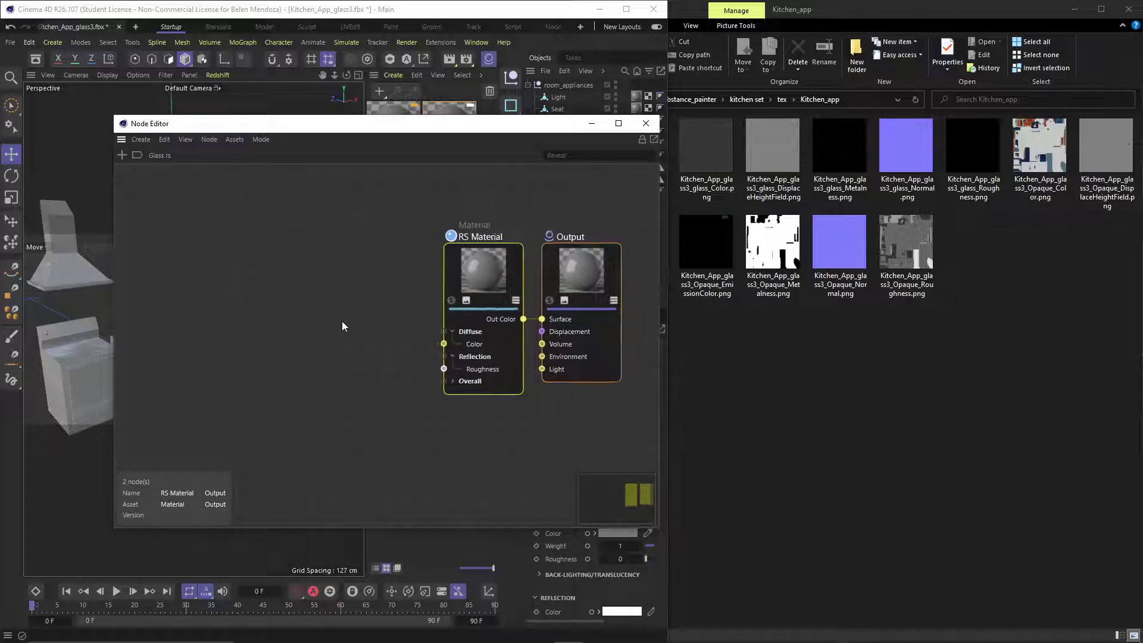
Add the glass Color, Metalness, Normal and Roughness textures from the Kitchen_app folder to the Glass rs node graph.
scroll(262, 319, down, 3)
scroll(286, 328, up, 2)
scroll(326, 325, up, 1)
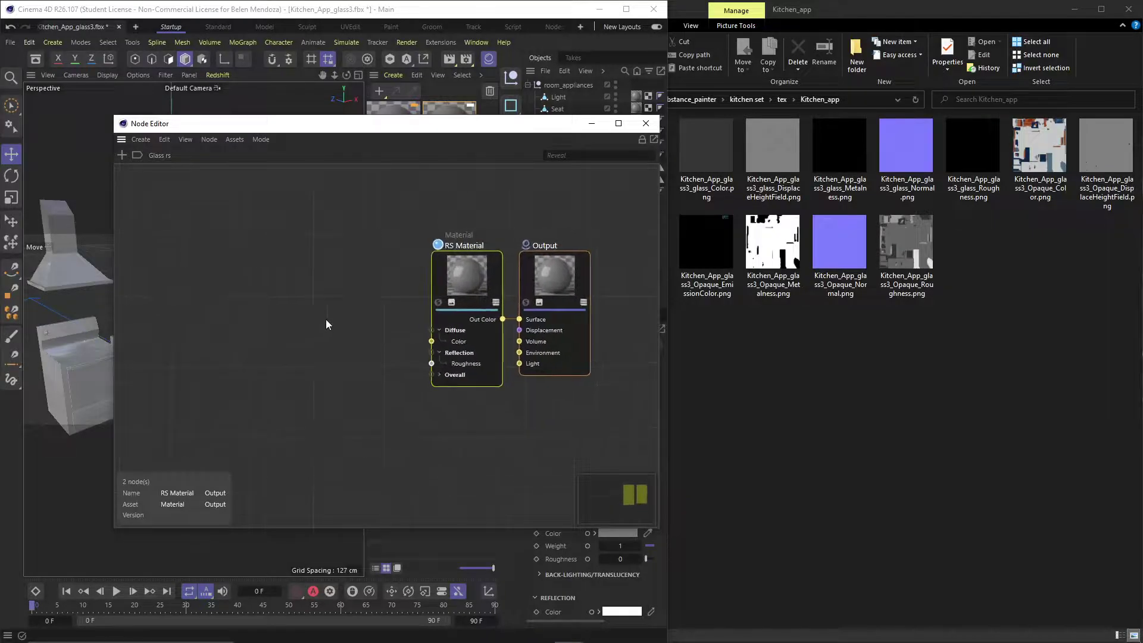
scroll(284, 348, up, 3)
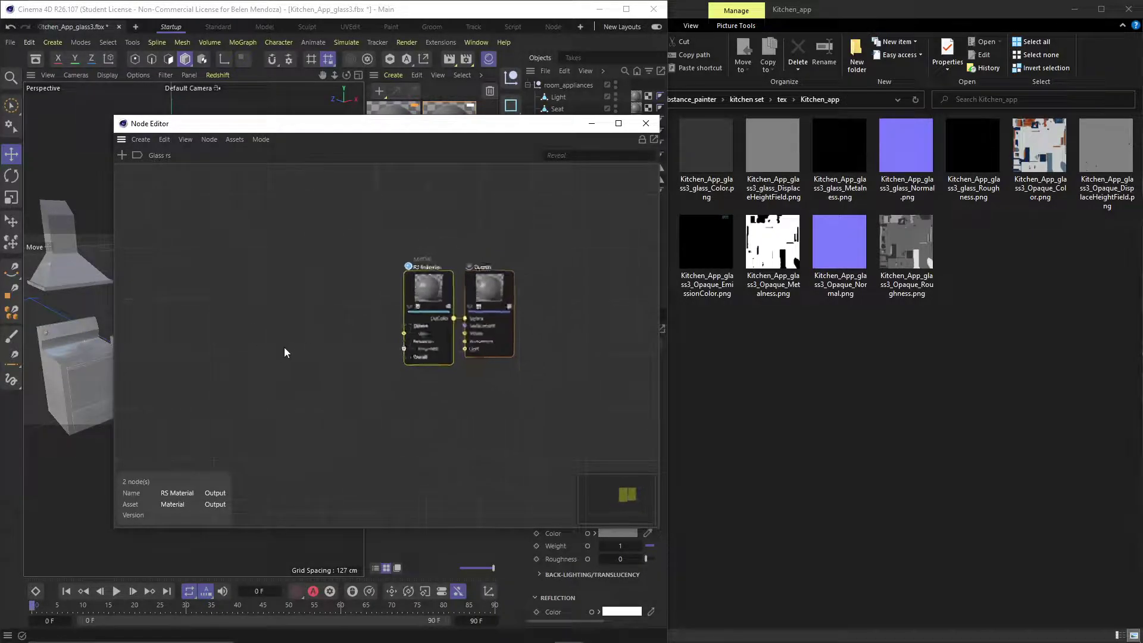
mouse_move(370, 315)
middle_down()
mouse_move(382, 352)
mouse_move(317, 365)
mouse_move(322, 330)
mouse_move(365, 306)
middle_up()
scroll(370, 314, up, 1)
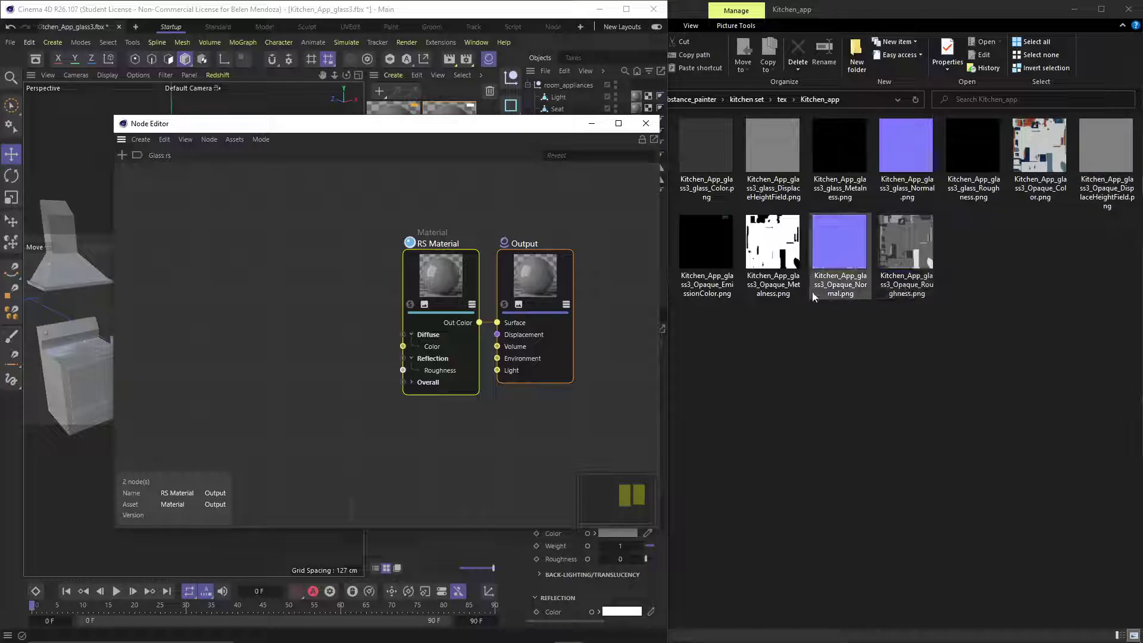
click(1015, 300)
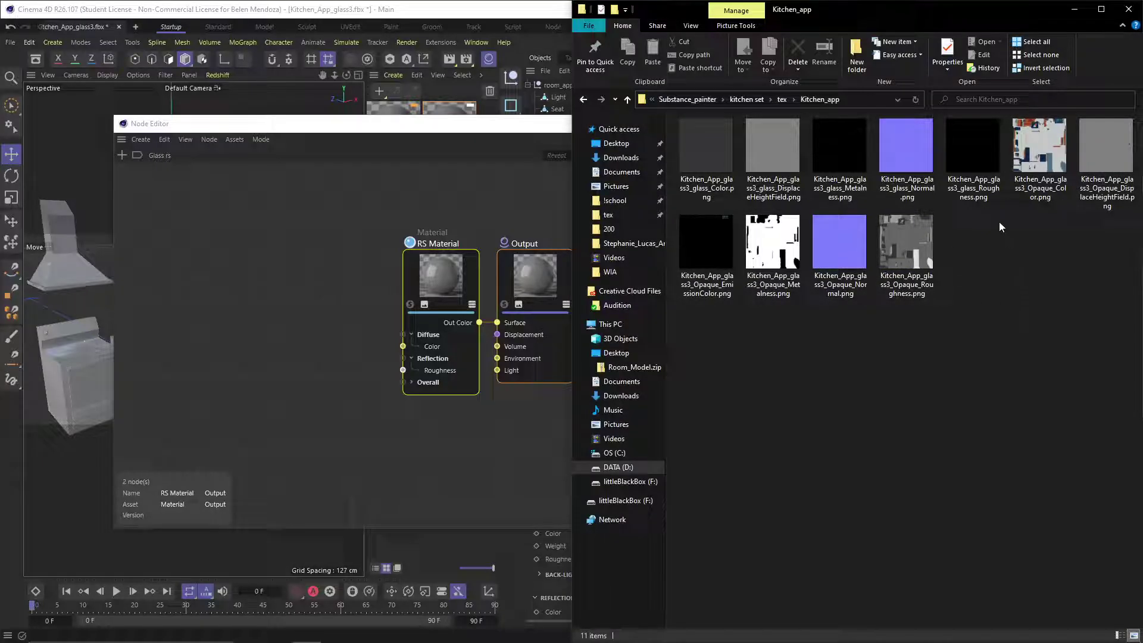
click(977, 156)
shift+click(855, 159)
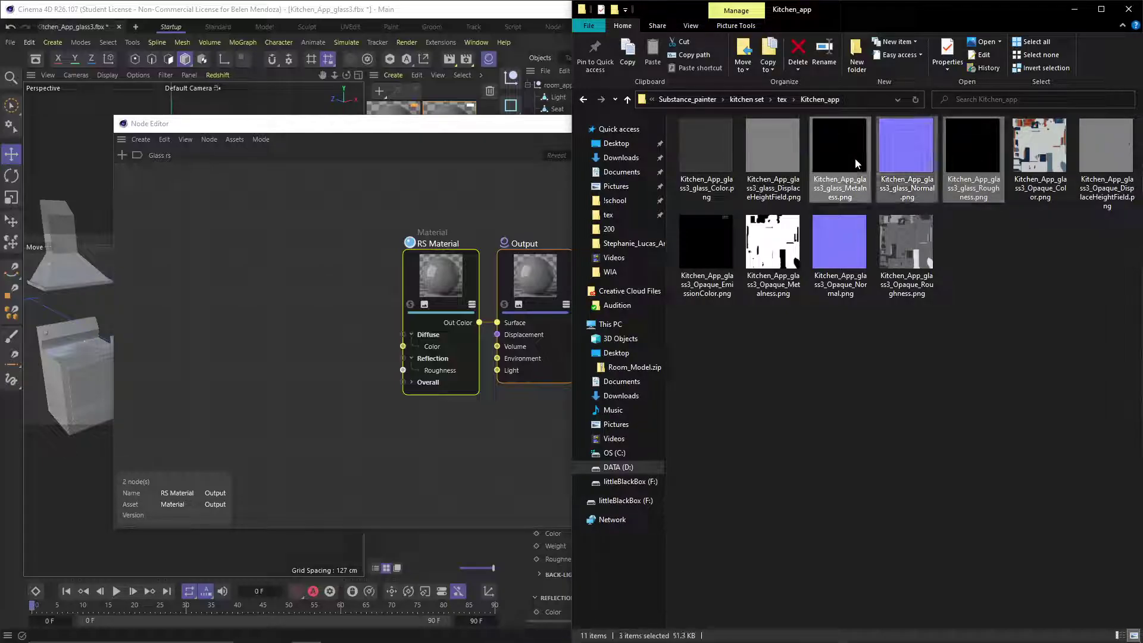
click(979, 197)
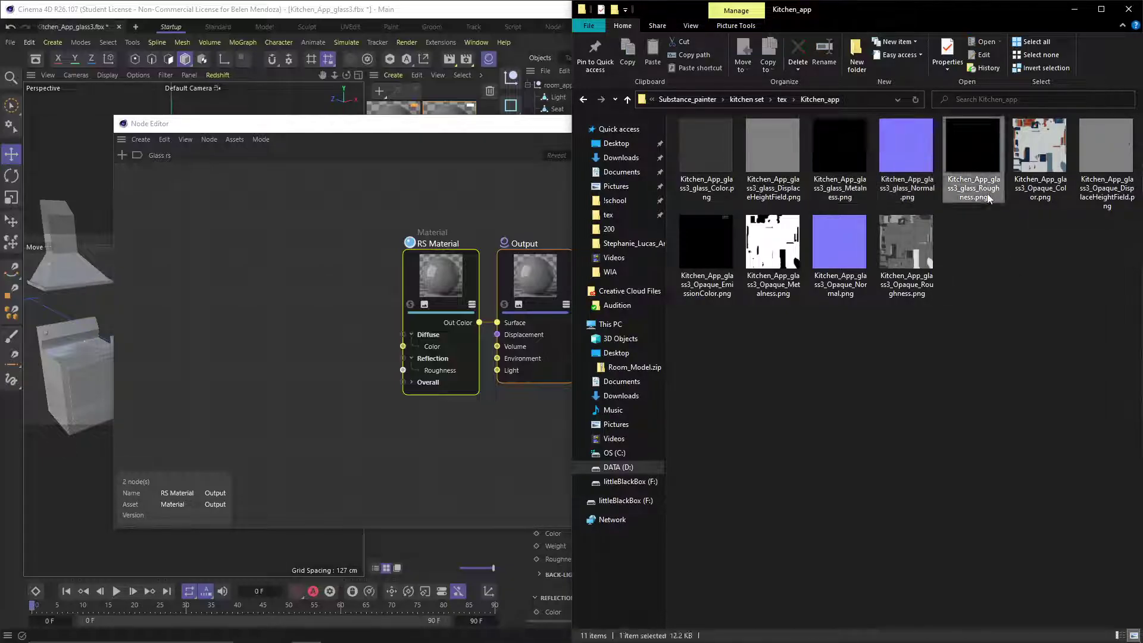
shift+click(841, 159)
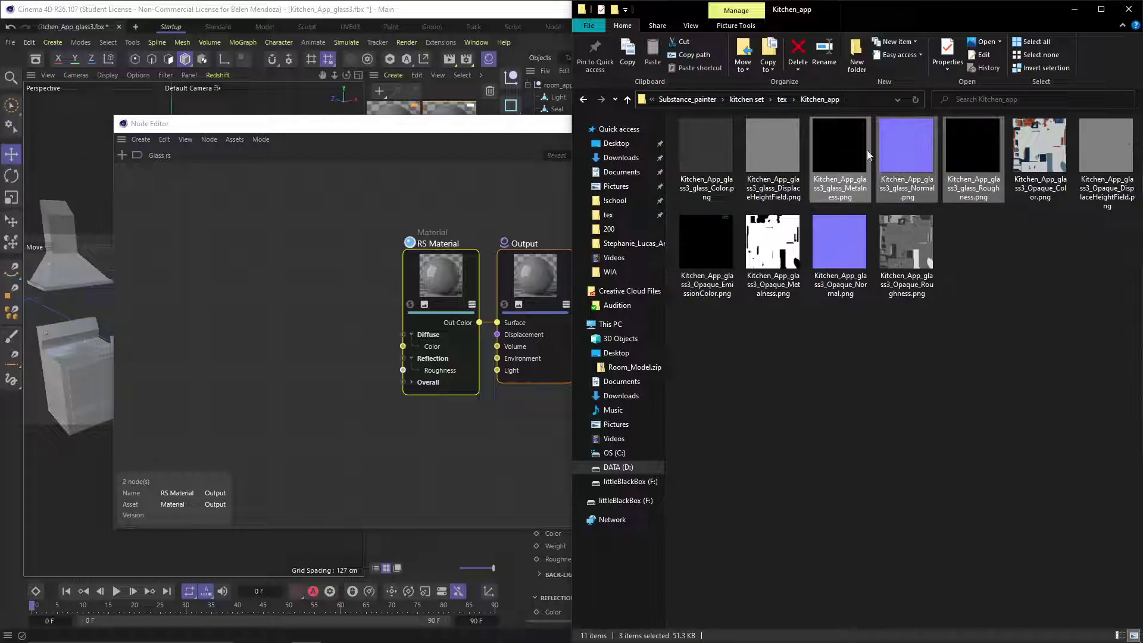
ctrl+click(710, 154)
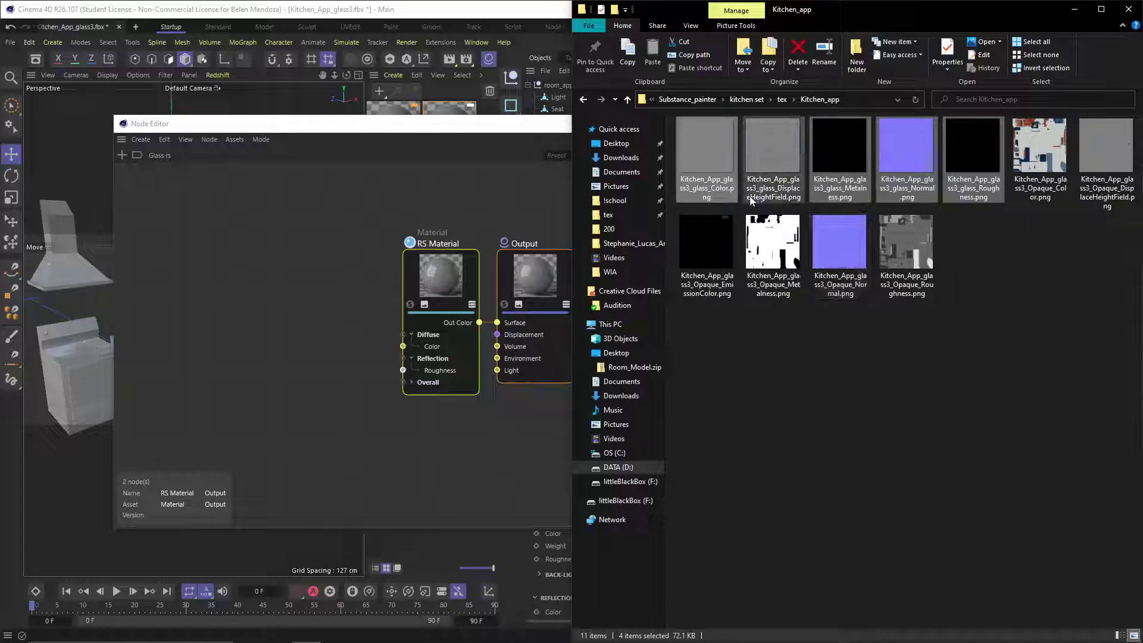
drag(897, 152, 294, 270)
click(389, 132)
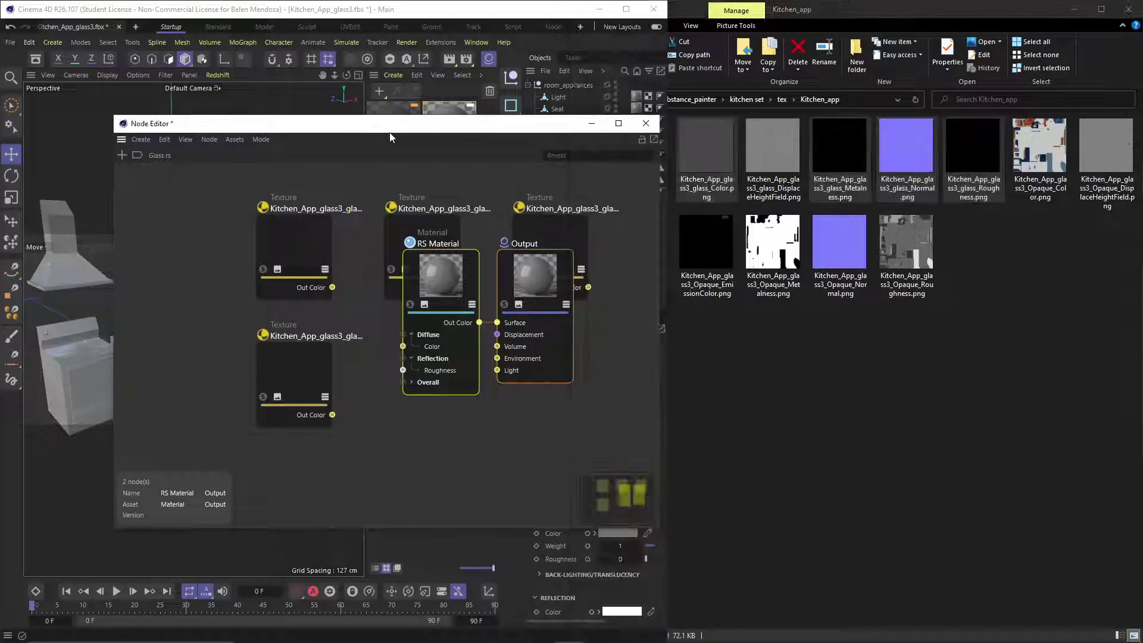
Spread the four imported texture nodes apart so that none overlaps RS Material or Output.
scroll(377, 422, down, 2)
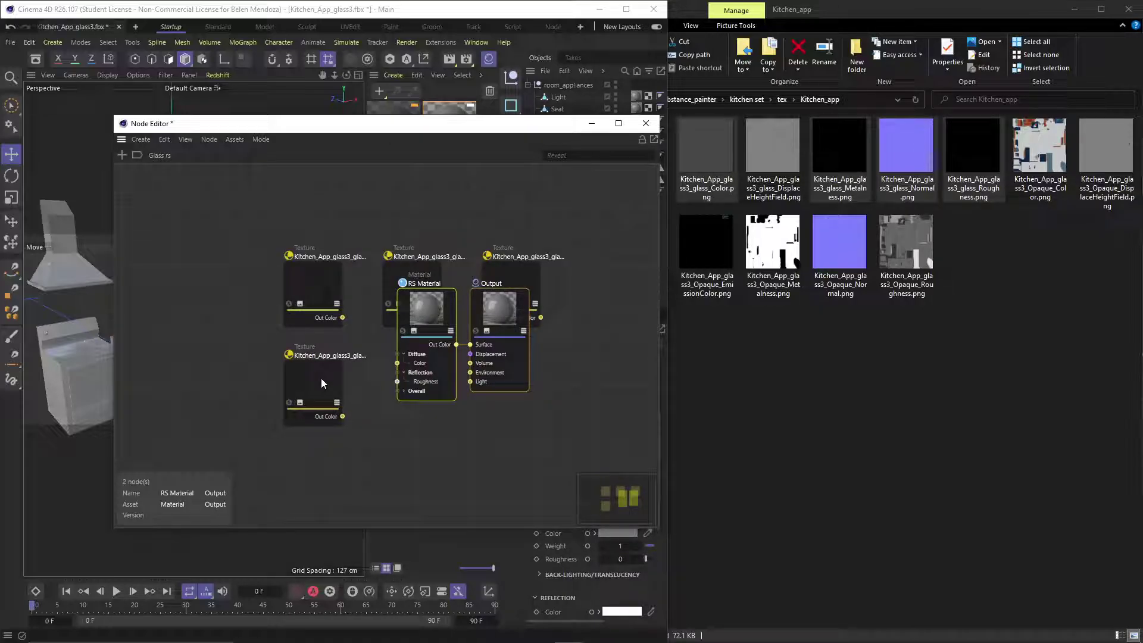
click(290, 410)
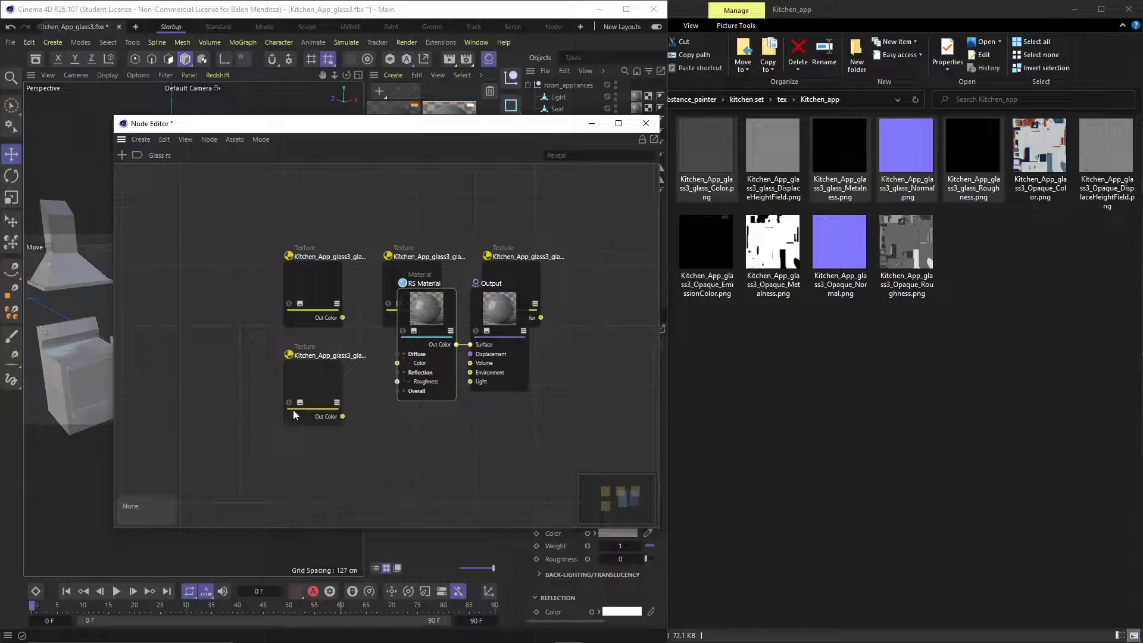
click(295, 410)
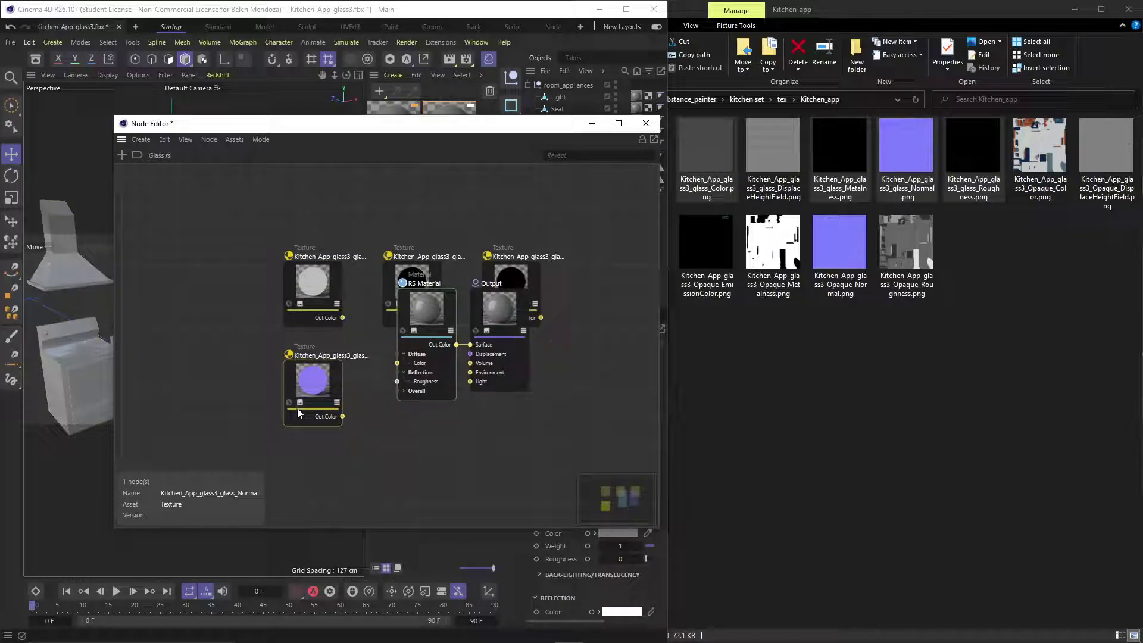
drag(316, 396, 277, 446)
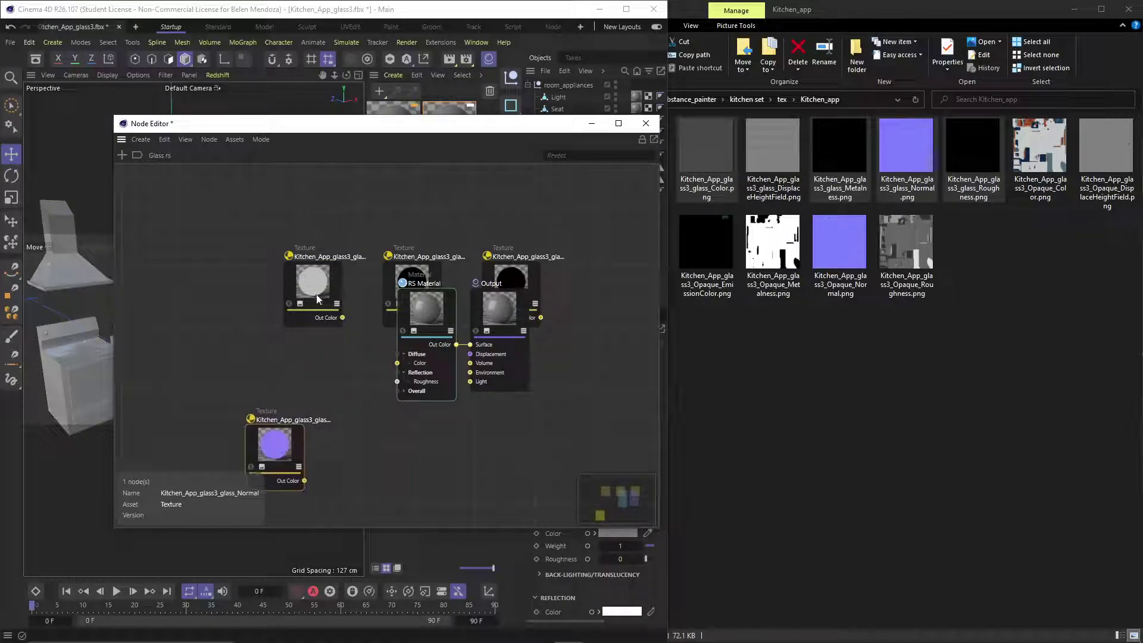
drag(317, 284, 278, 336)
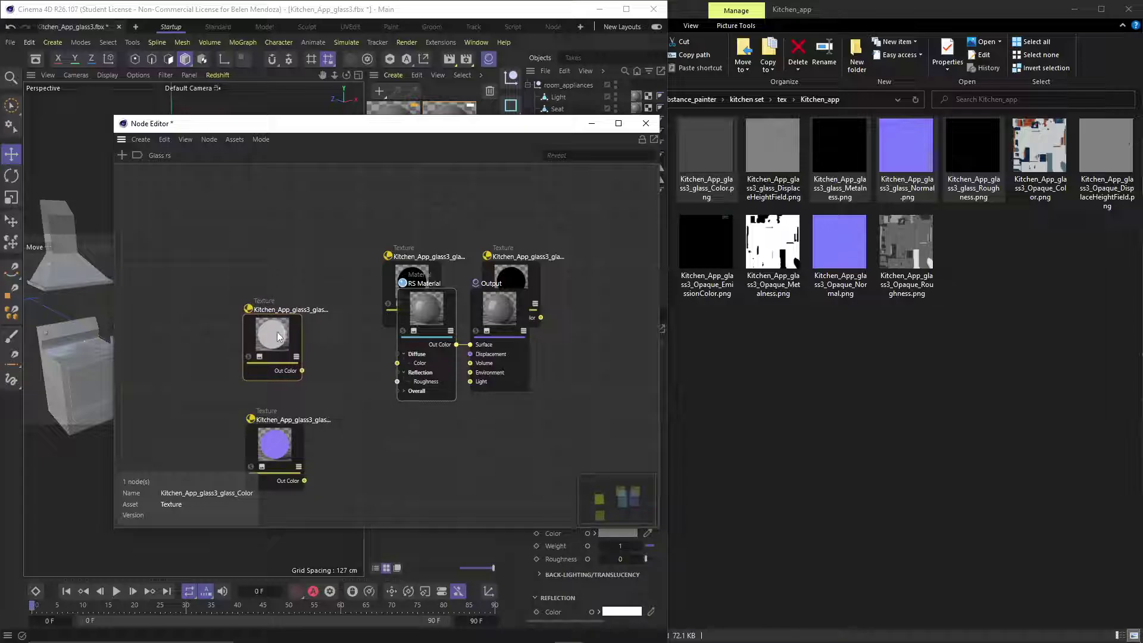
drag(428, 129, 323, 77)
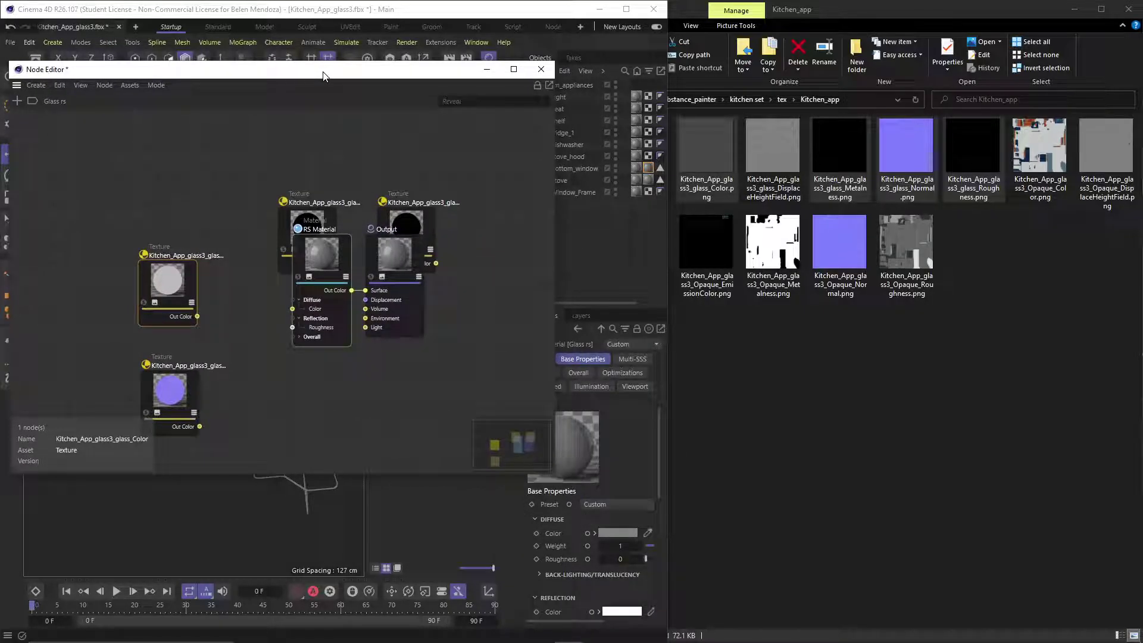
click(305, 216)
drag(305, 213, 170, 174)
drag(382, 201, 241, 123)
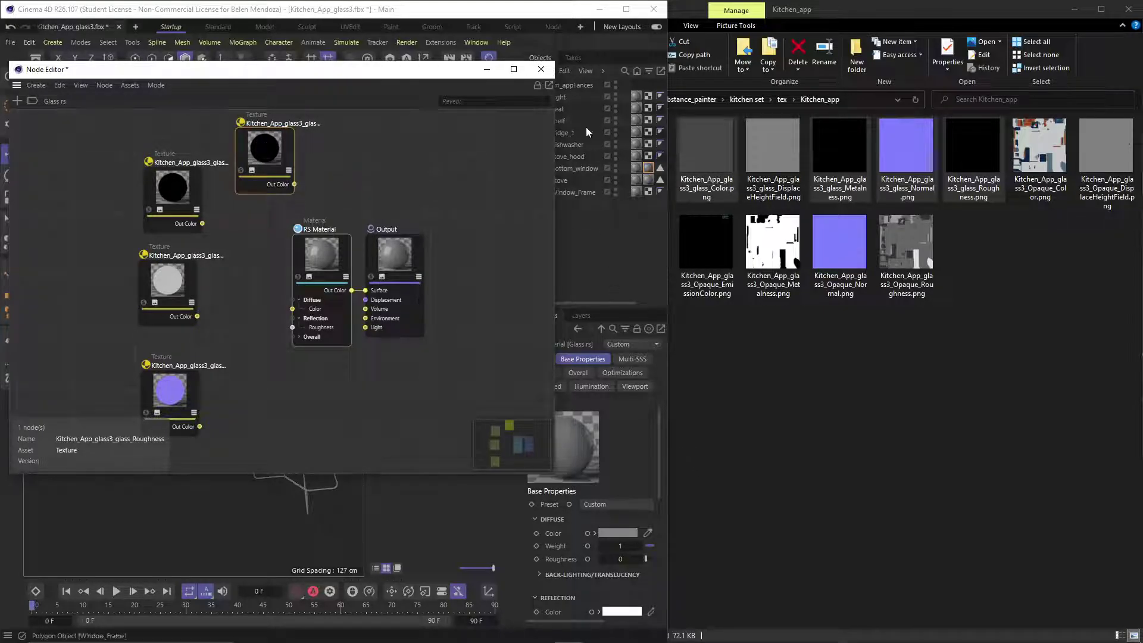
Maximize the Cinema 4D window and lay it out with the Node Editor over the viewport and wider material attributes.
drag(560, 9, 619, 2)
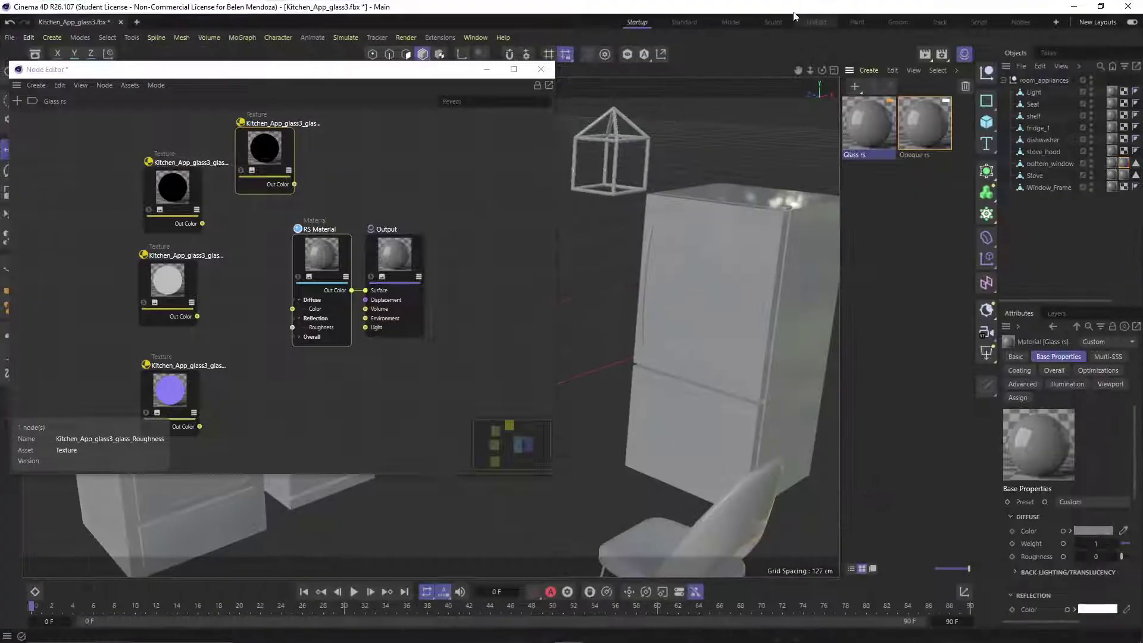
drag(516, 83, 641, 97)
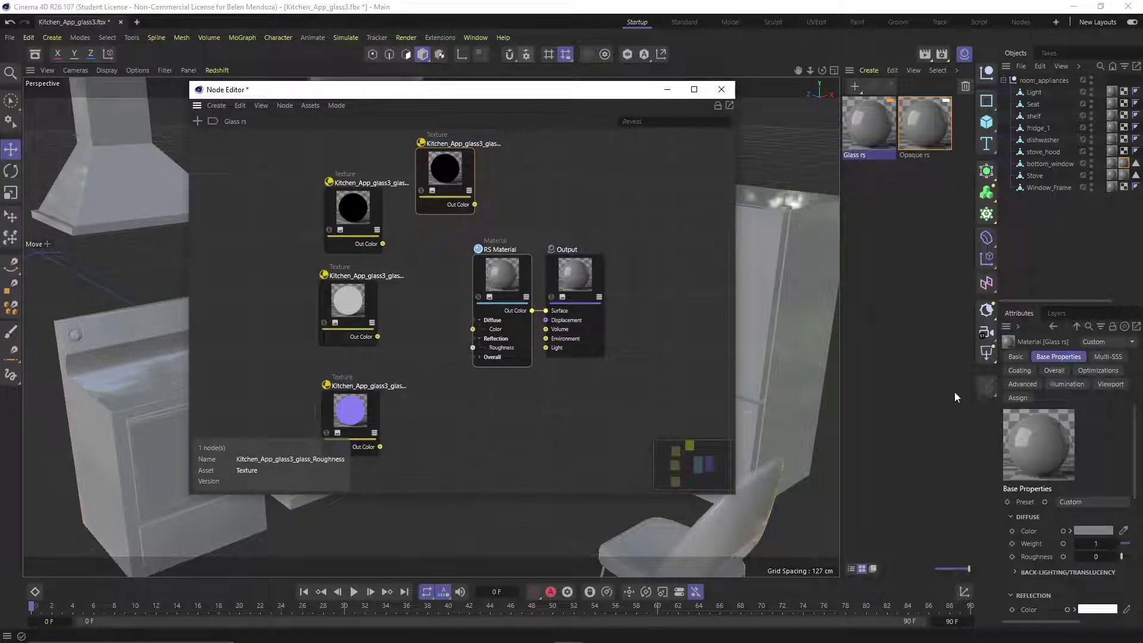
drag(998, 417, 908, 417)
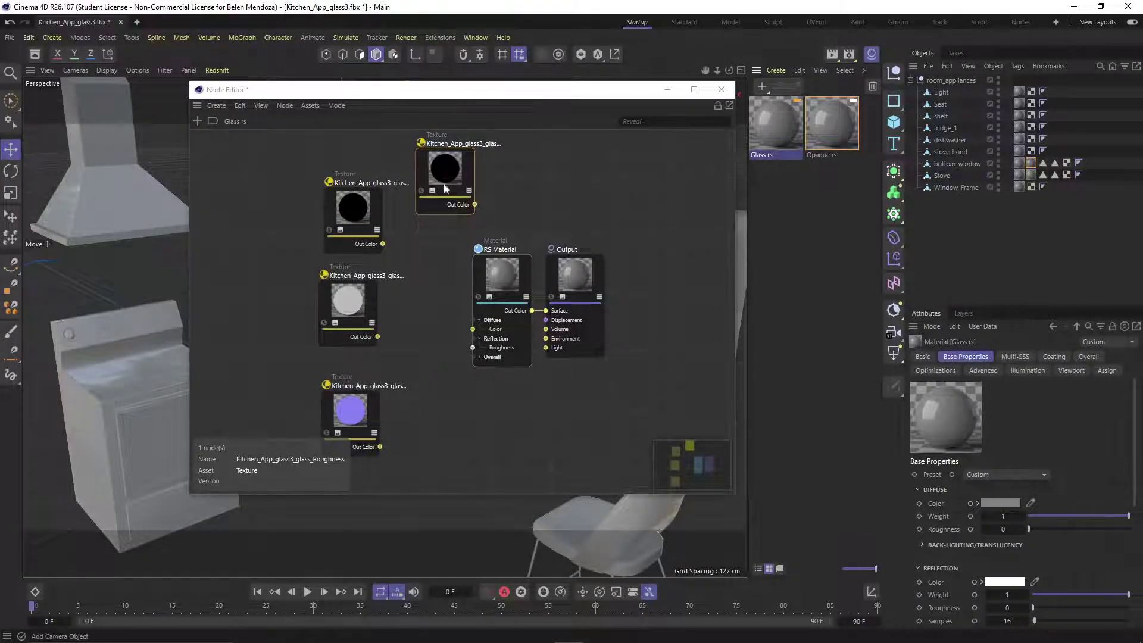
Identify the texture nodes and stack them in one column before RS Material, ordered Color, Roughness, Metalness, Normal.
click(447, 152)
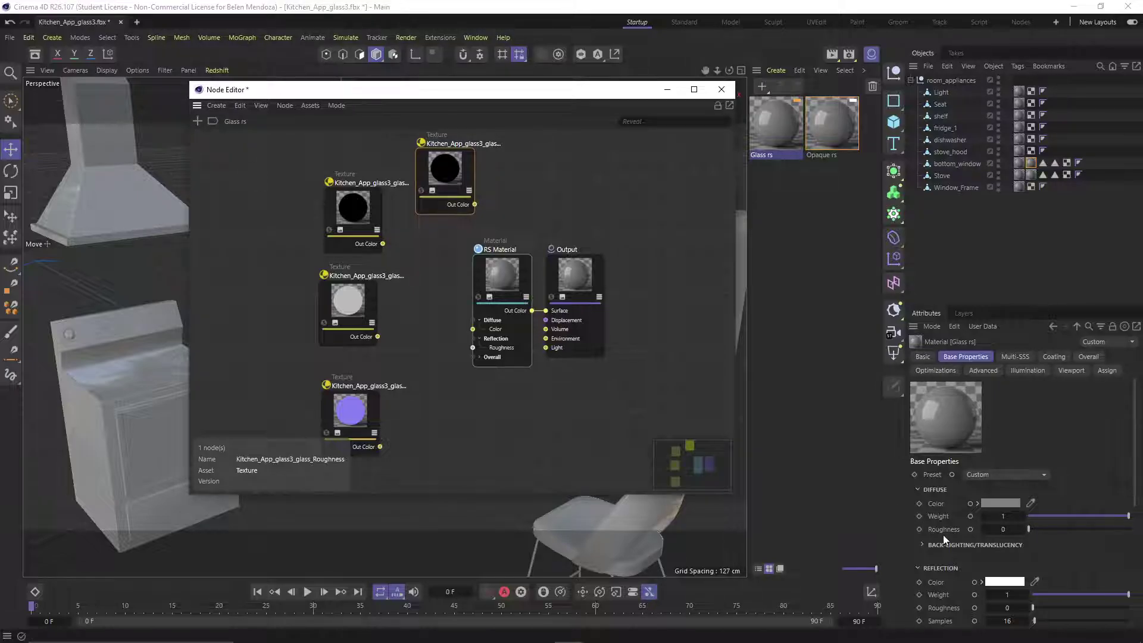
click(355, 212)
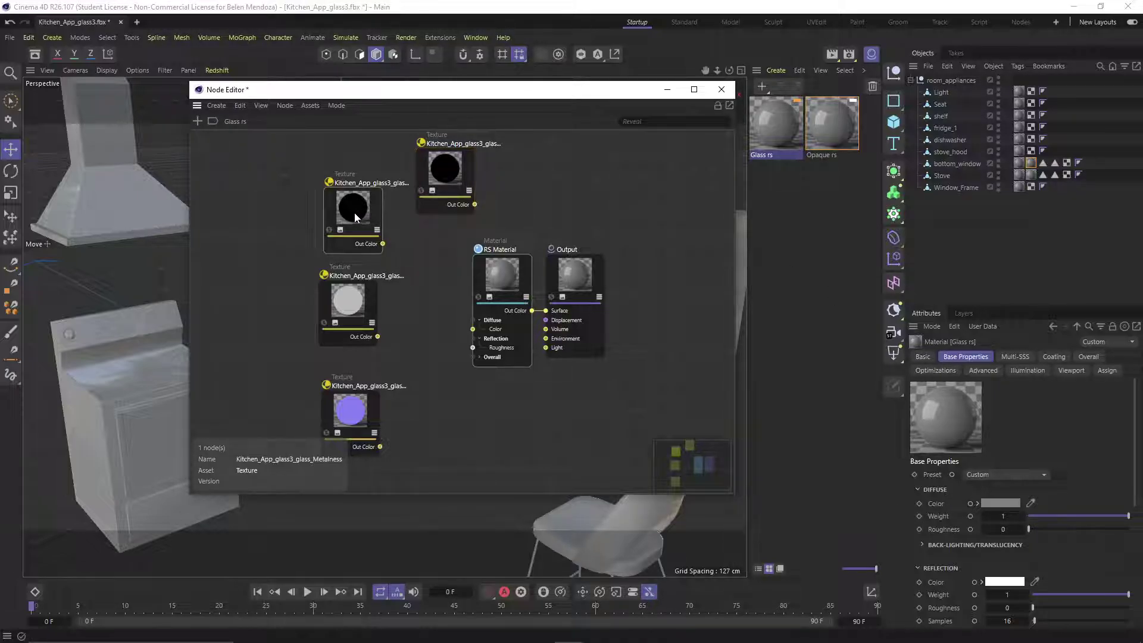
click(363, 307)
click(359, 407)
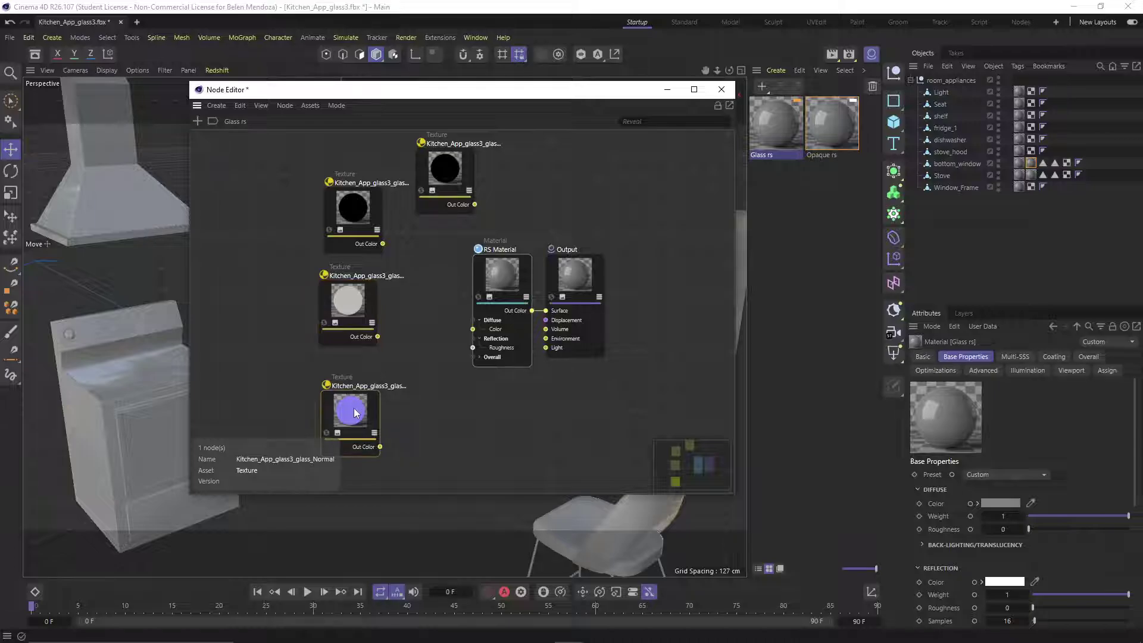
click(350, 303)
drag(350, 302, 279, 165)
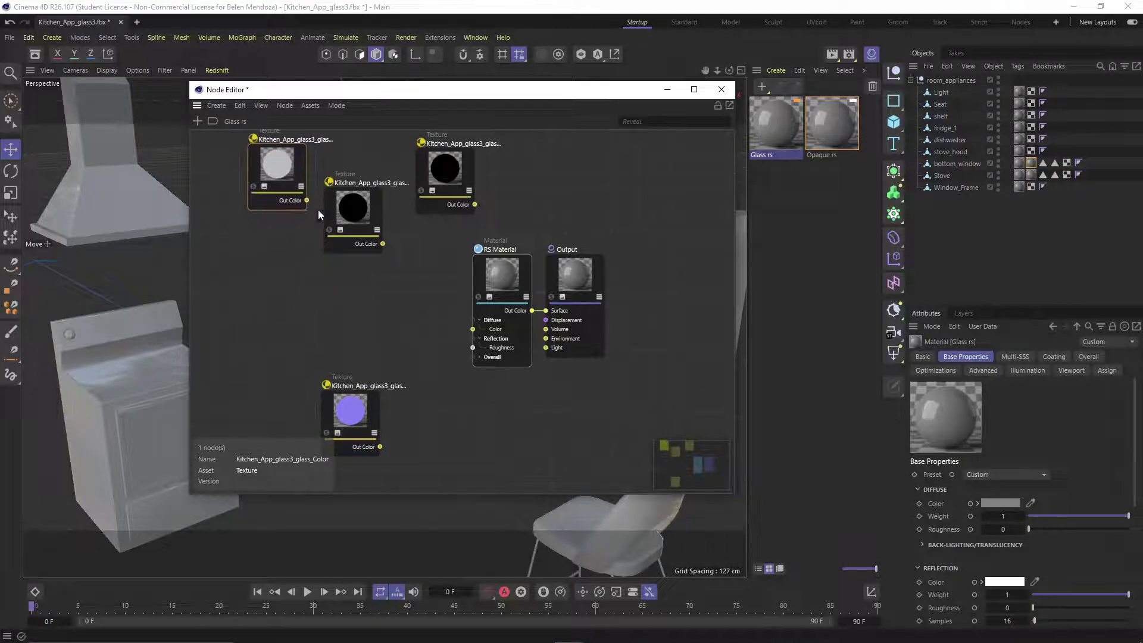
drag(352, 205, 353, 318)
click(442, 178)
drag(441, 173, 342, 239)
drag(279, 169, 353, 159)
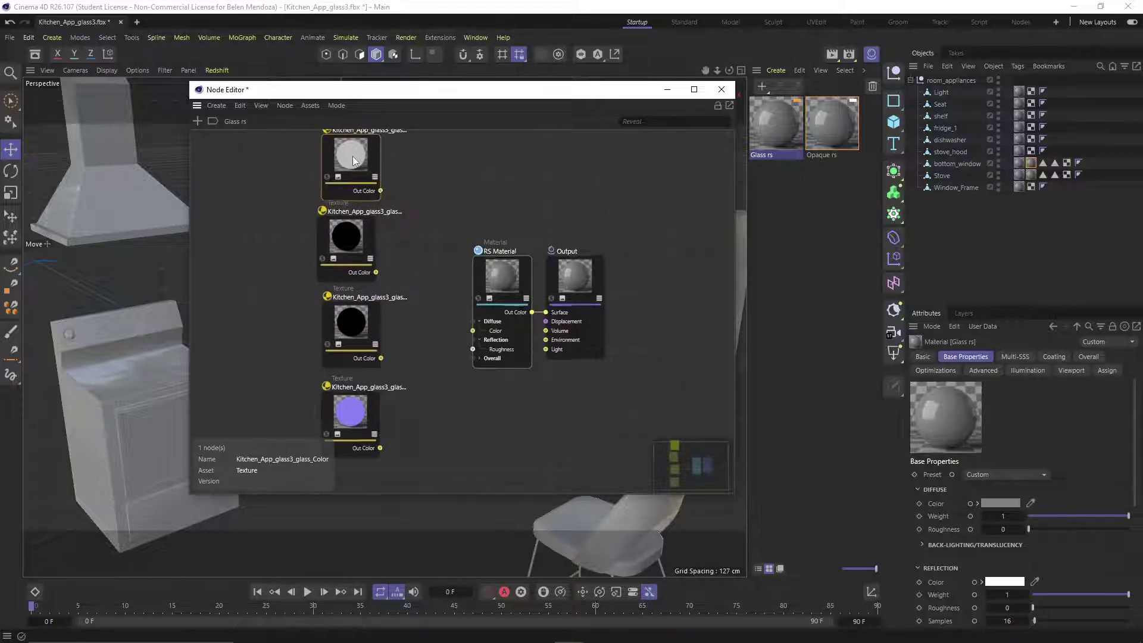
Set the color space of the glass Roughness, Metalness and Normal texture nodes to Raw.
click(419, 406)
drag(412, 453, 316, 226)
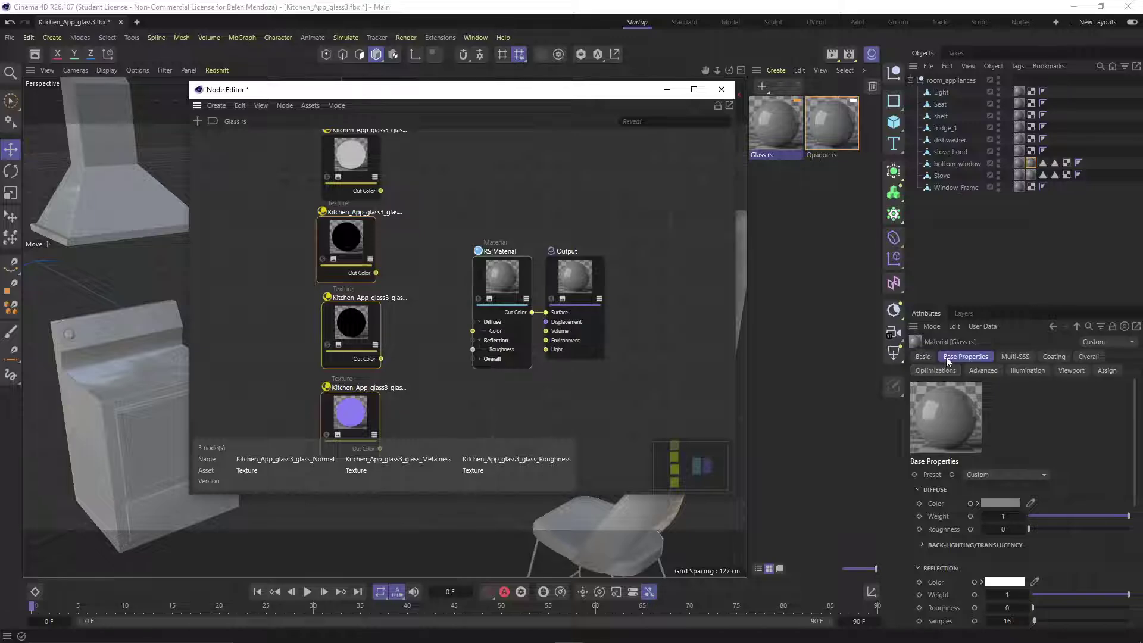
click(812, 235)
click(784, 133)
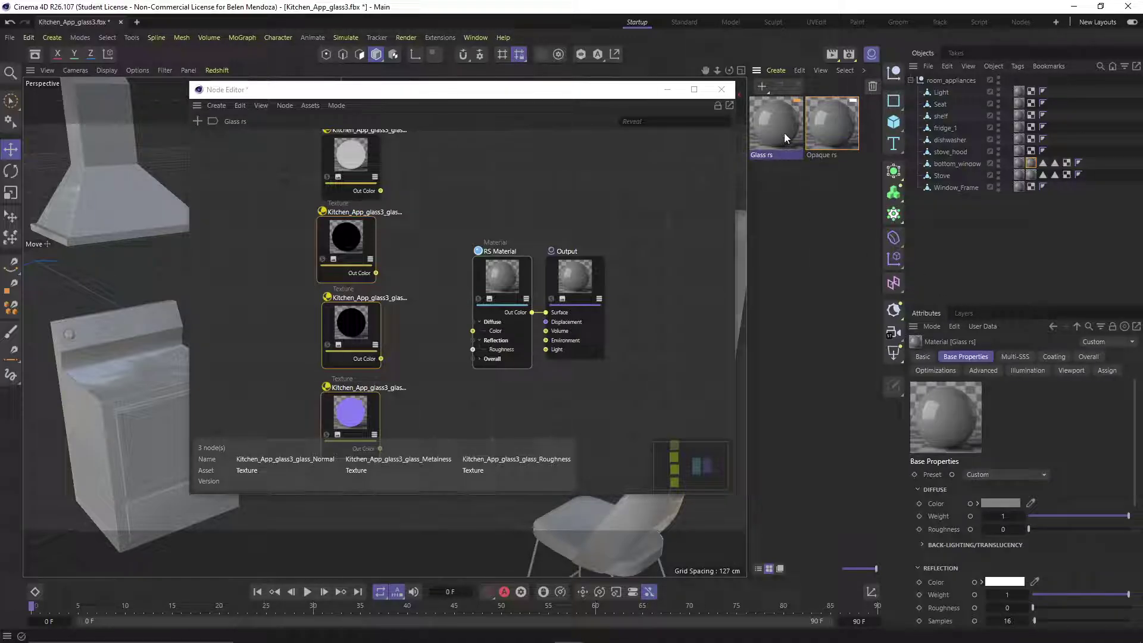
scroll(1041, 569, down, 5)
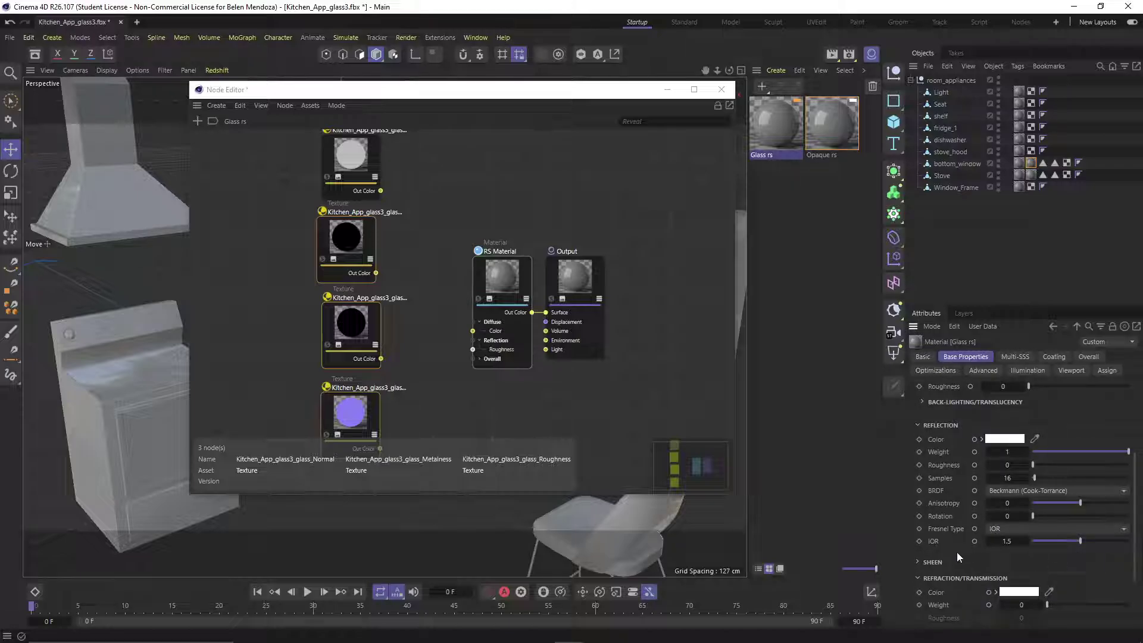
scroll(956, 552, up, 5)
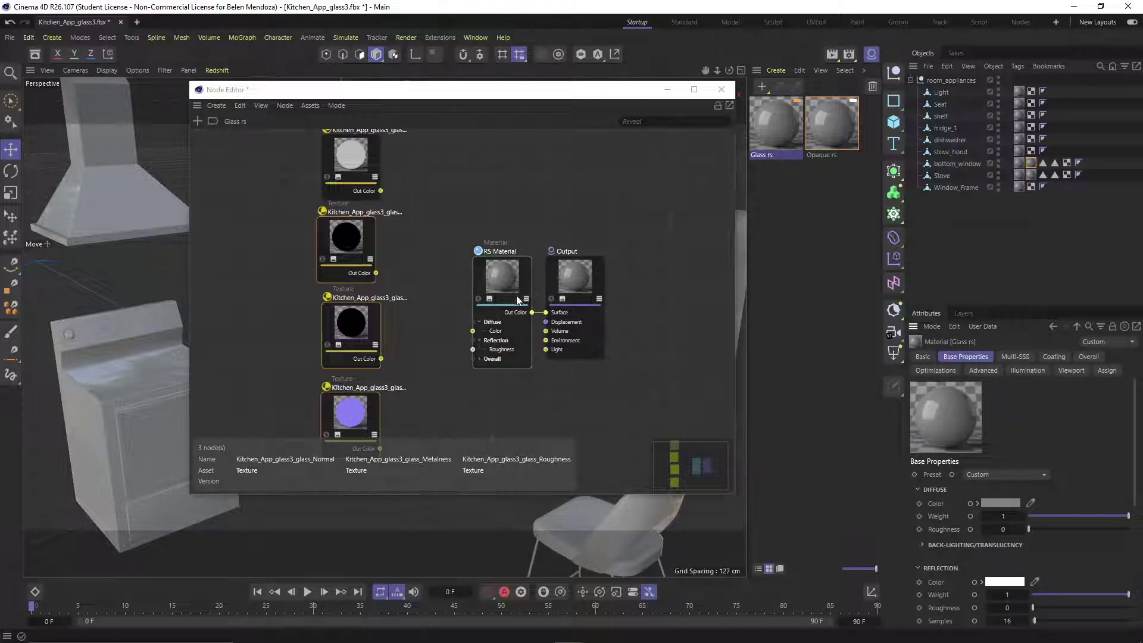
click(338, 252)
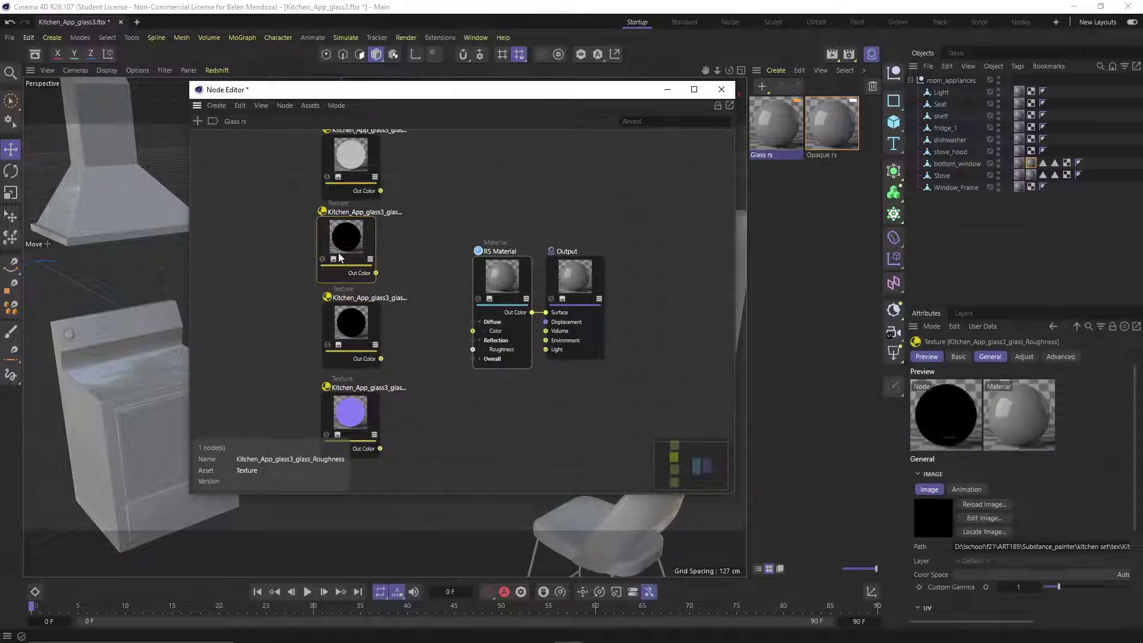
drag(295, 240, 388, 417)
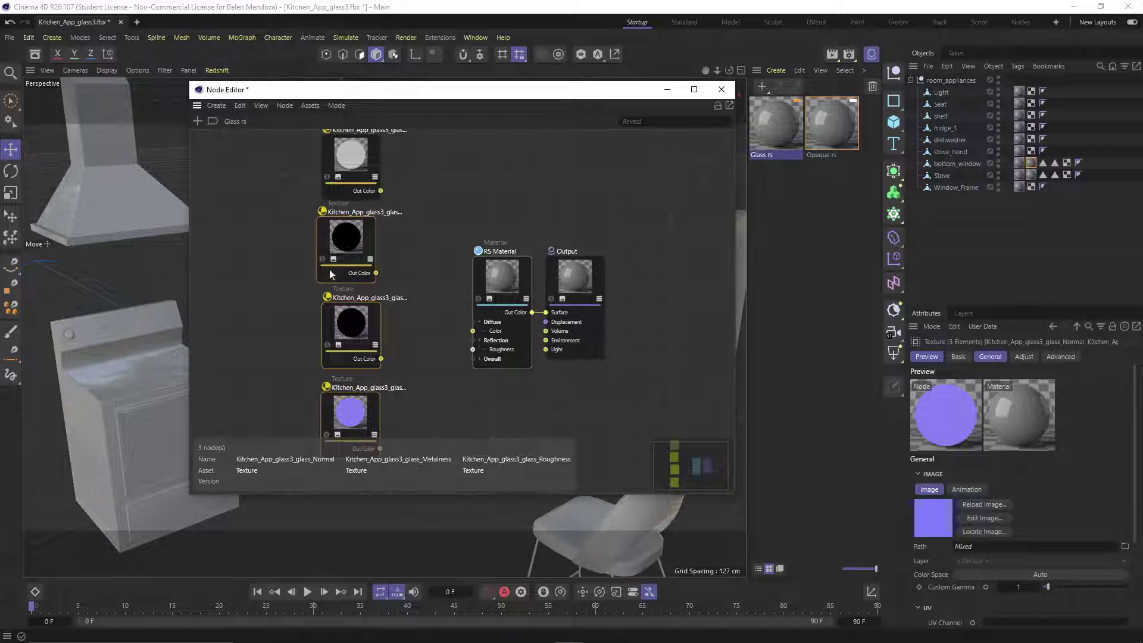
click(967, 573)
mouse_move(959, 619)
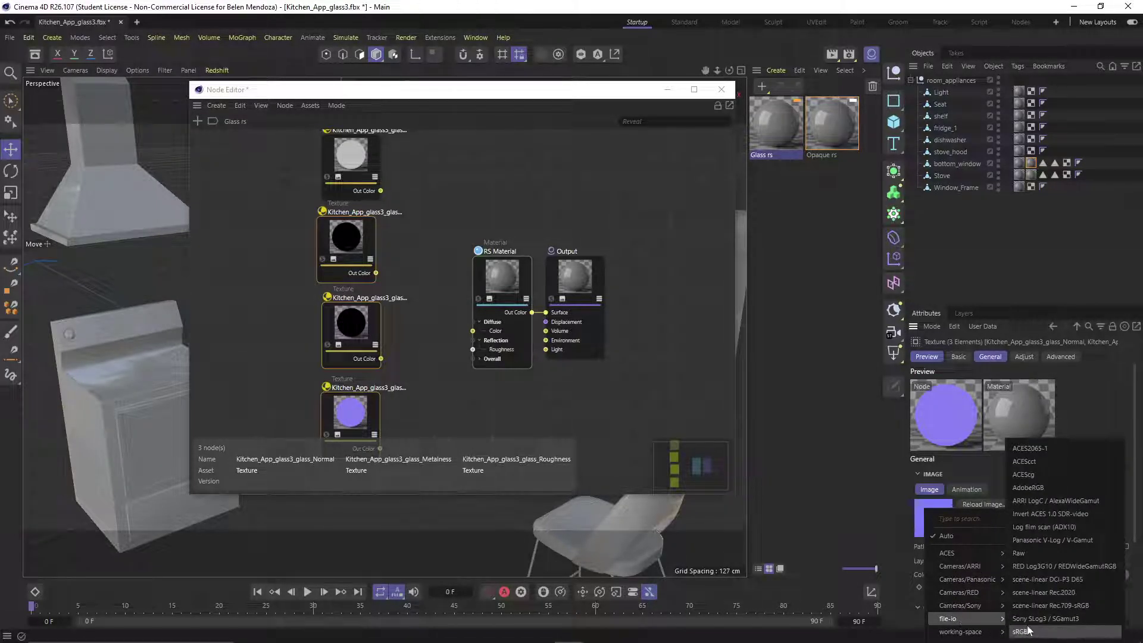
click(1042, 554)
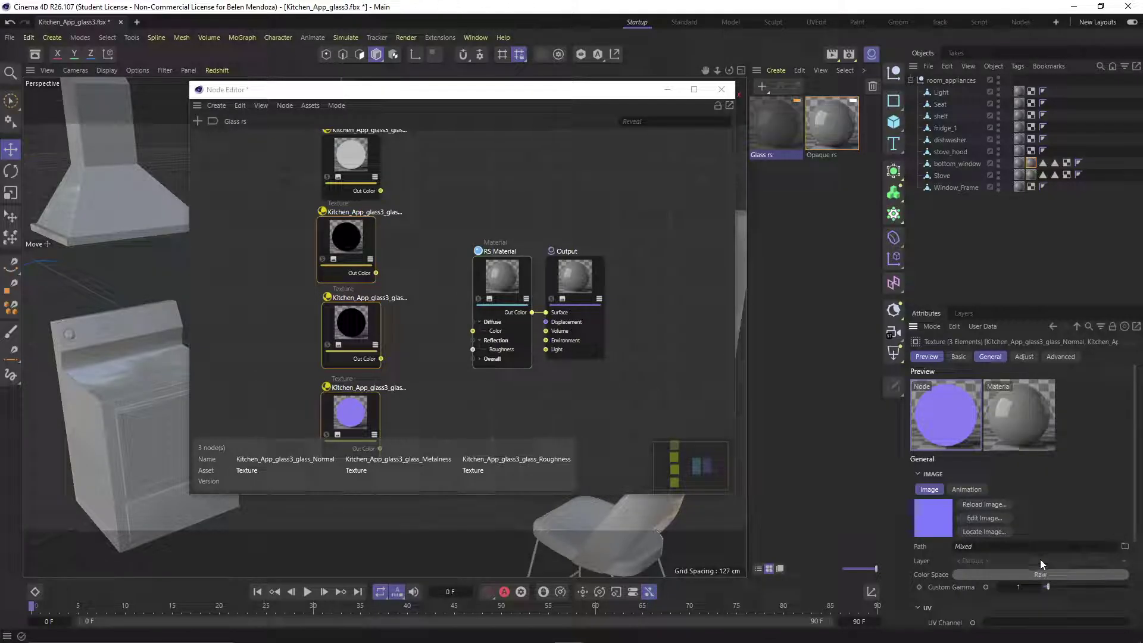
click(230, 309)
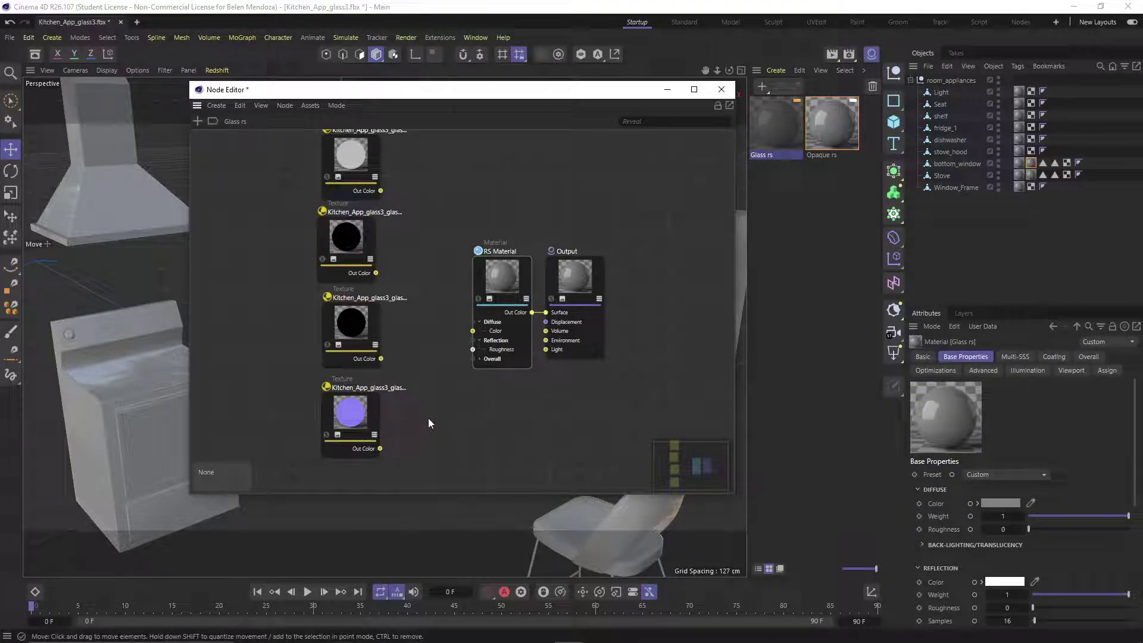
Add a Bump Map node beside the Normal texture and make room by moving RS Material, with its Overall inputs expanded, and Output farther away.
double_click(429, 422)
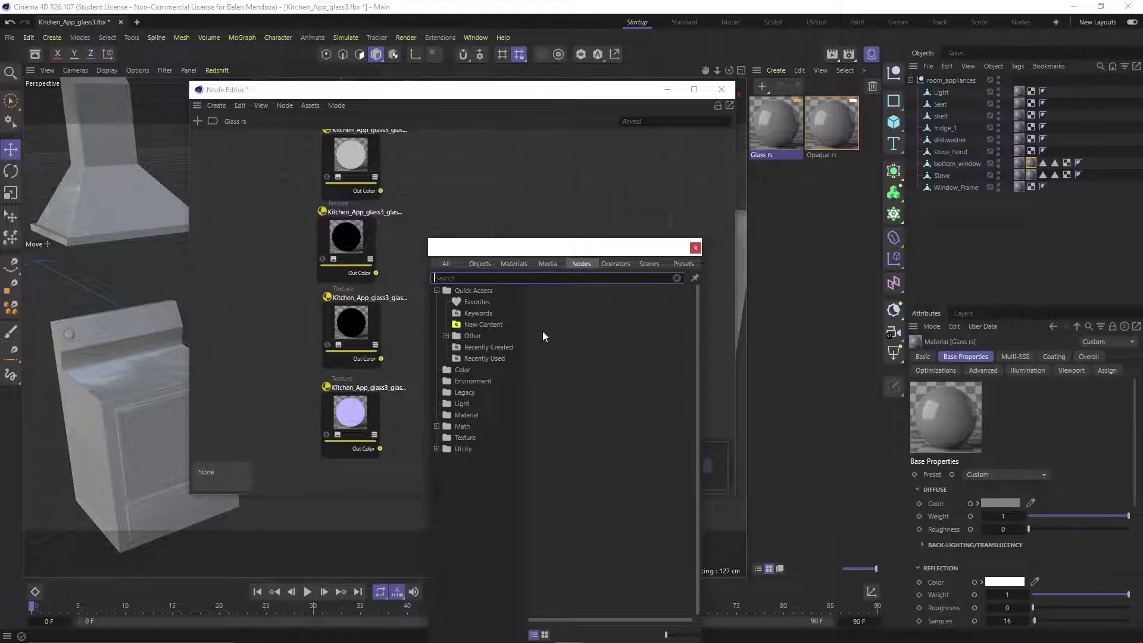
text(bump)
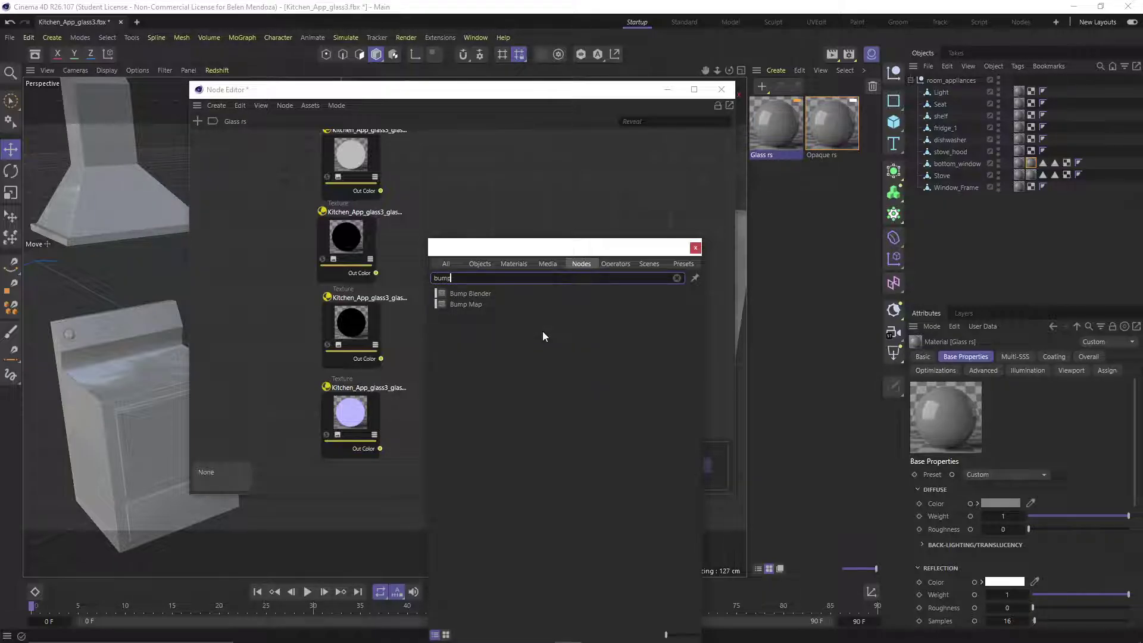
click(481, 302)
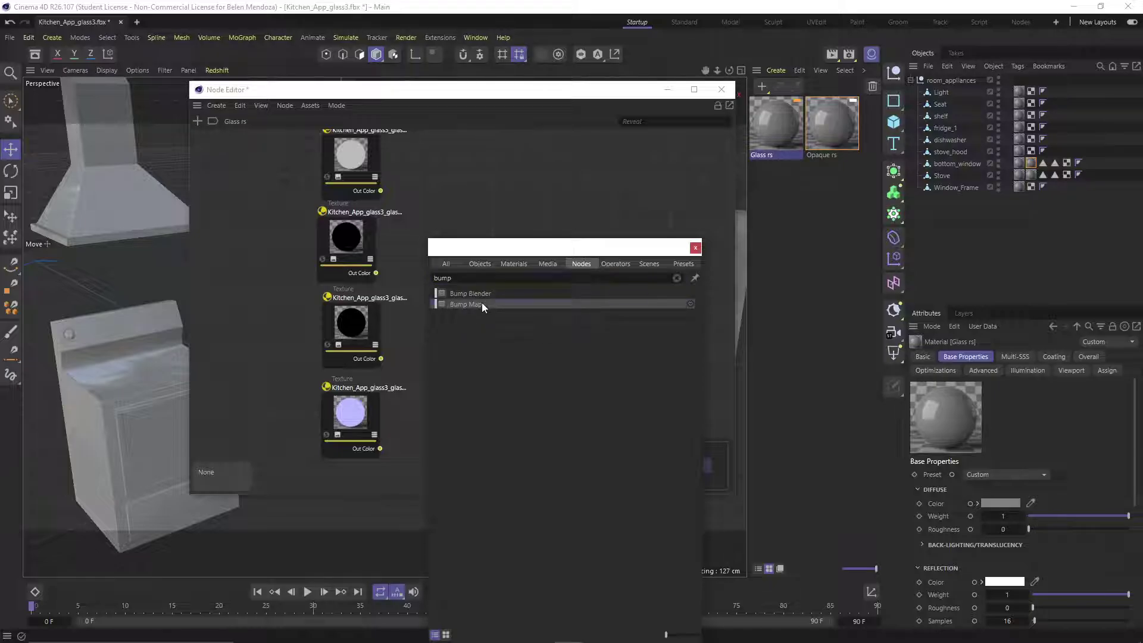
double_click(481, 303)
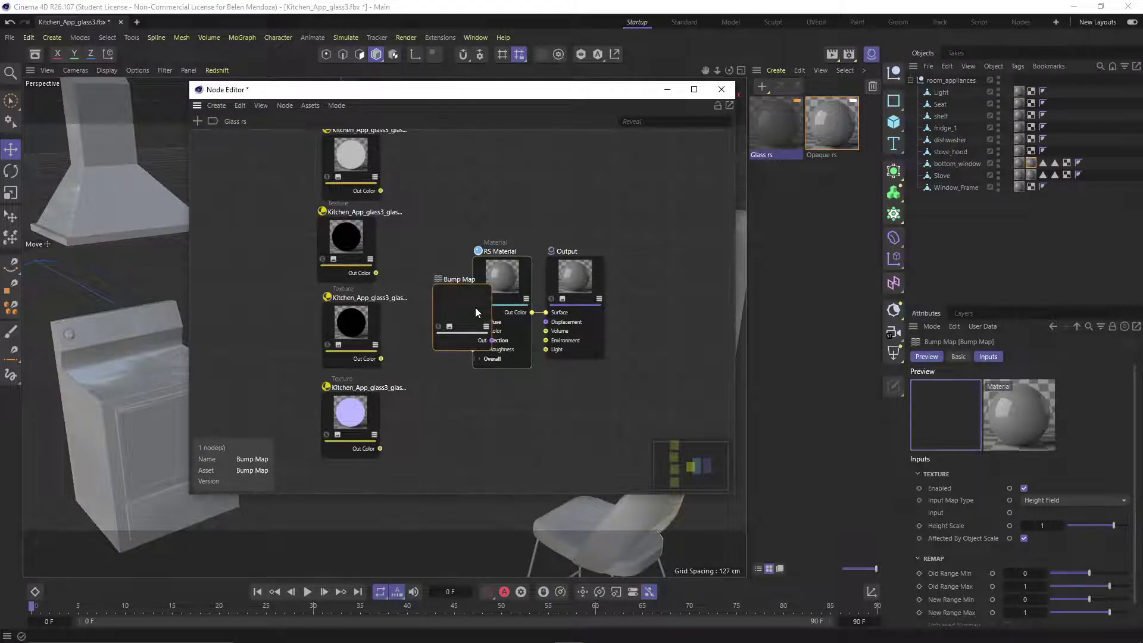
drag(476, 307, 469, 433)
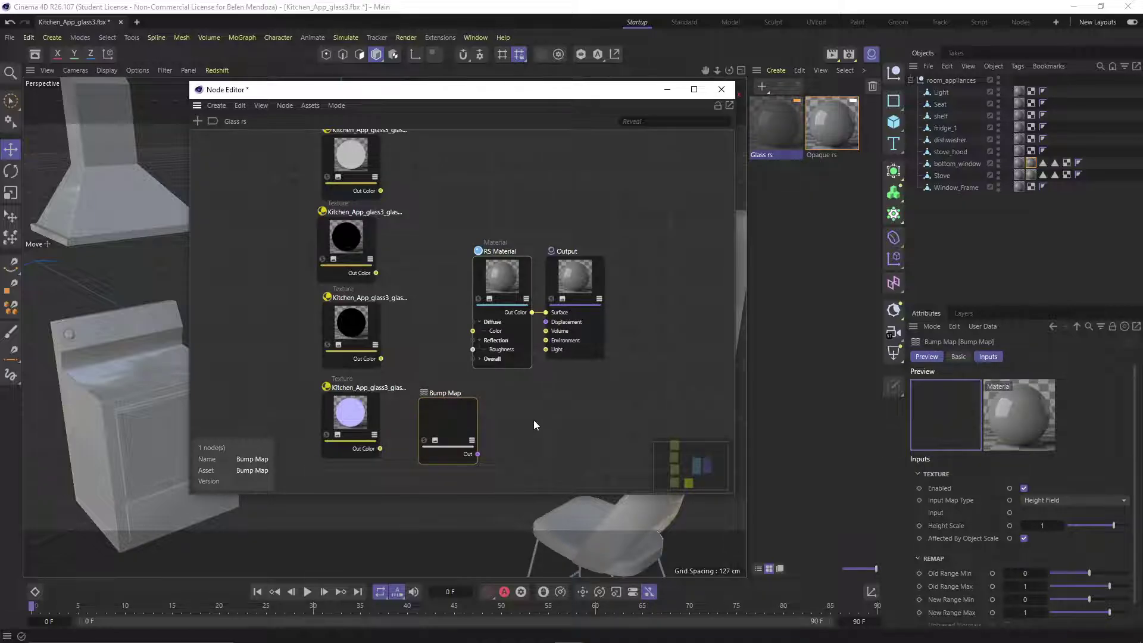
click(479, 359)
drag(502, 274, 593, 288)
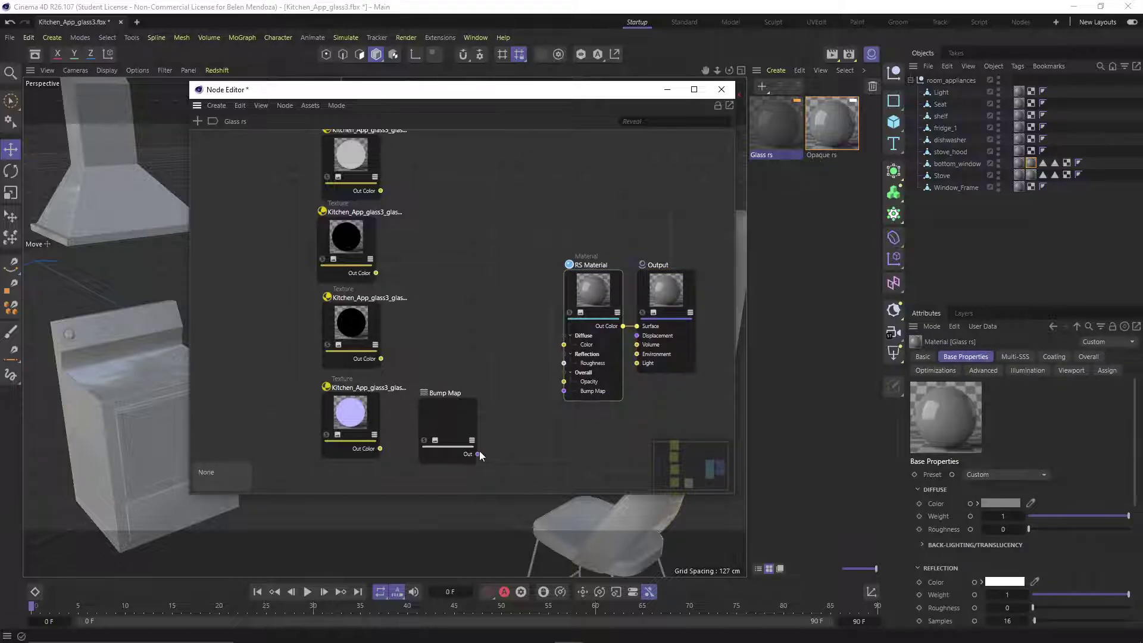
Set the Bump Map node's input map type to Tangent-Space Normal.
click(434, 411)
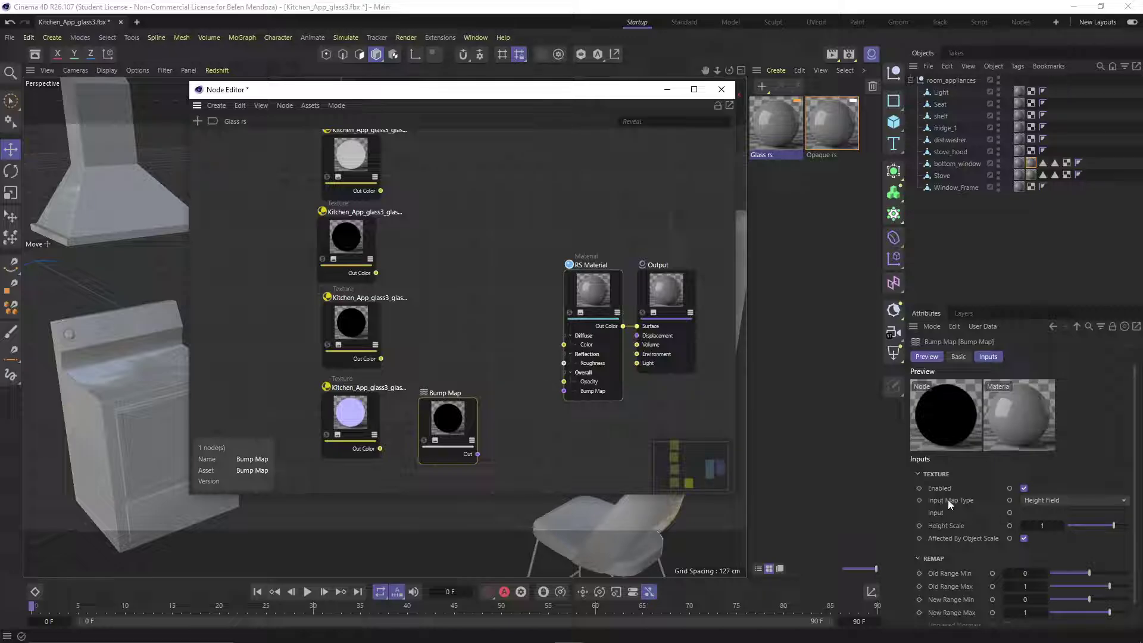
click(1034, 500)
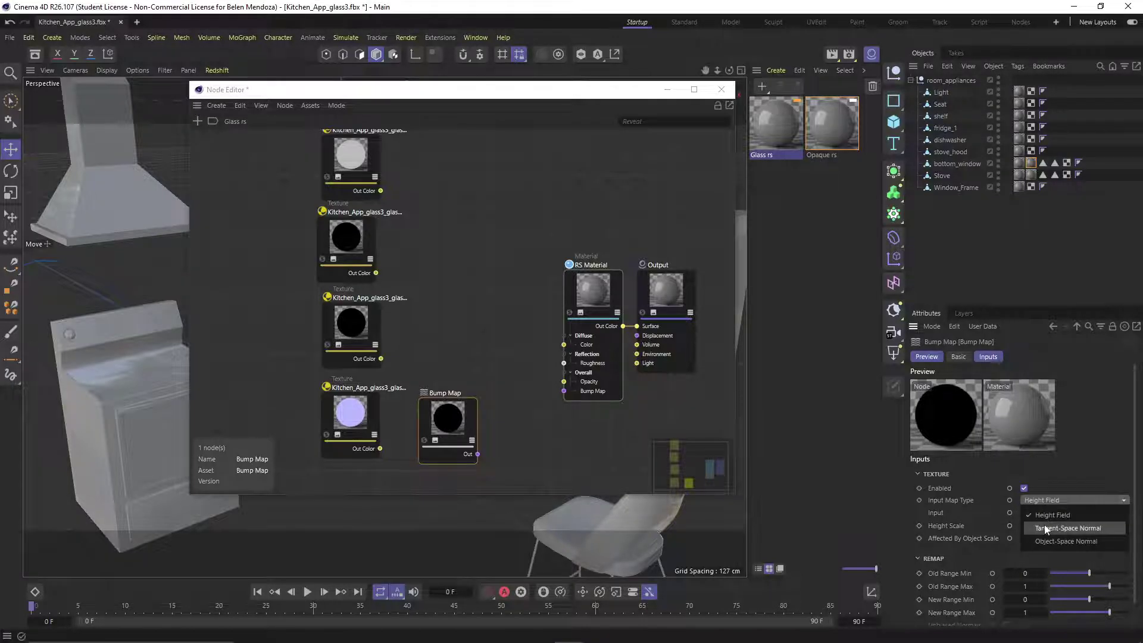
click(1044, 524)
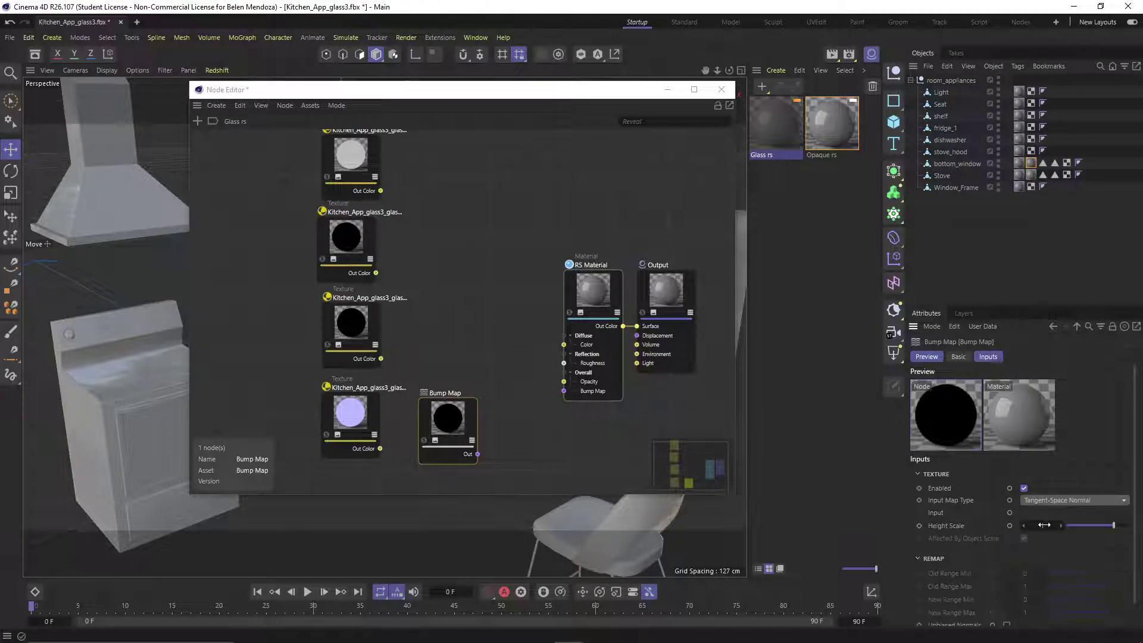
click(495, 430)
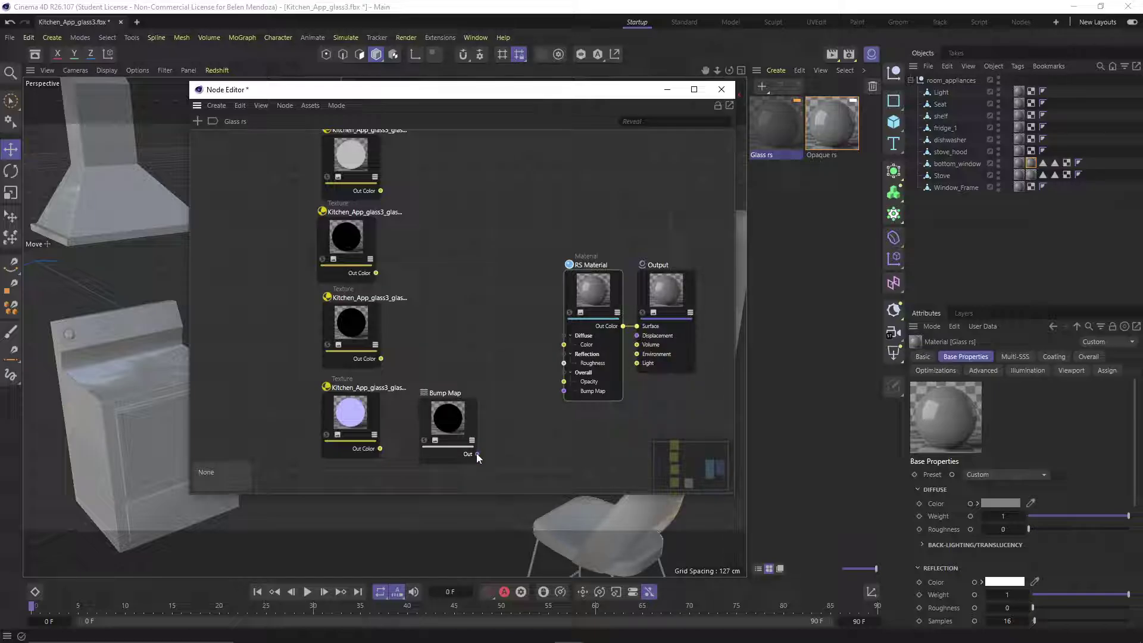
Connect the Bump Map node to RS Material's Bump Map input and the Normal texture to the Bump Map node's Input.
drag(477, 454, 564, 391)
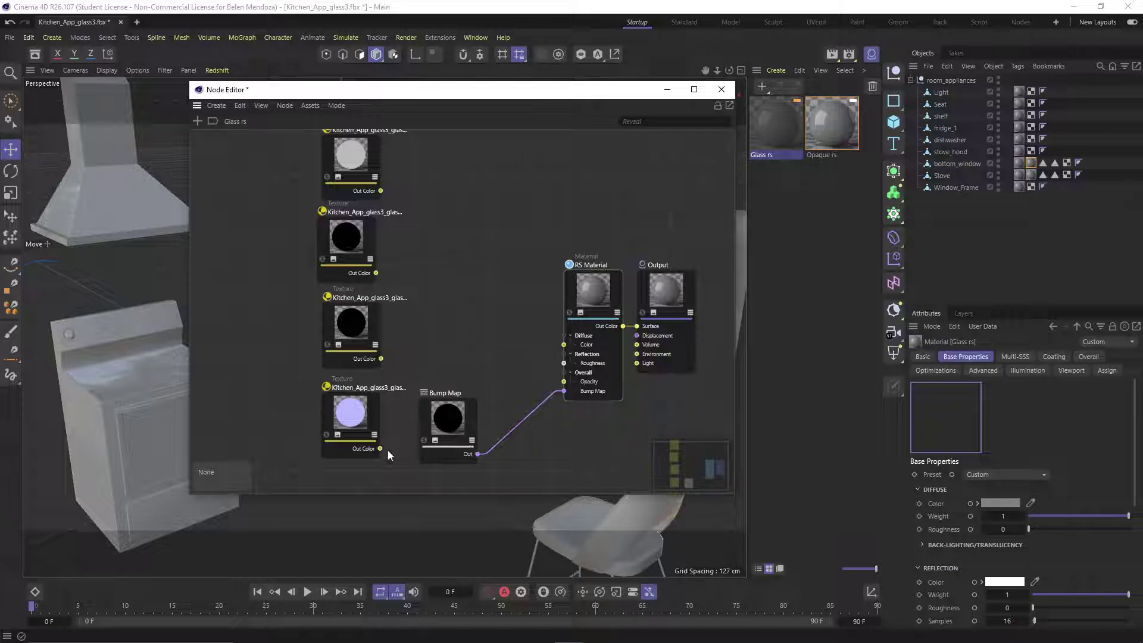
drag(380, 449, 427, 457)
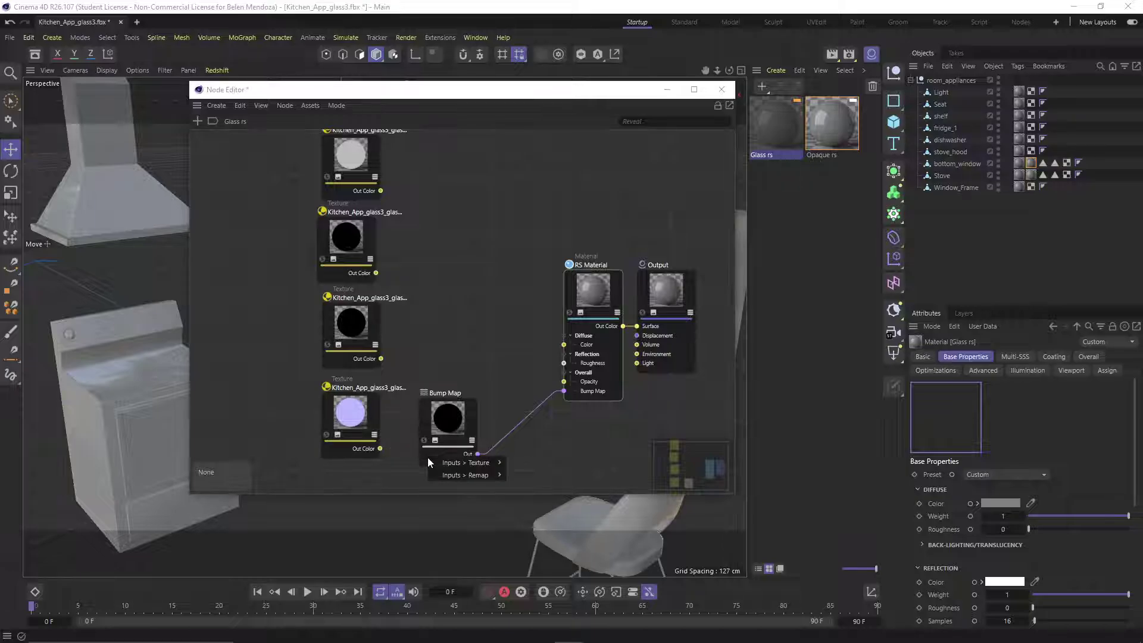
mouse_move(453, 464)
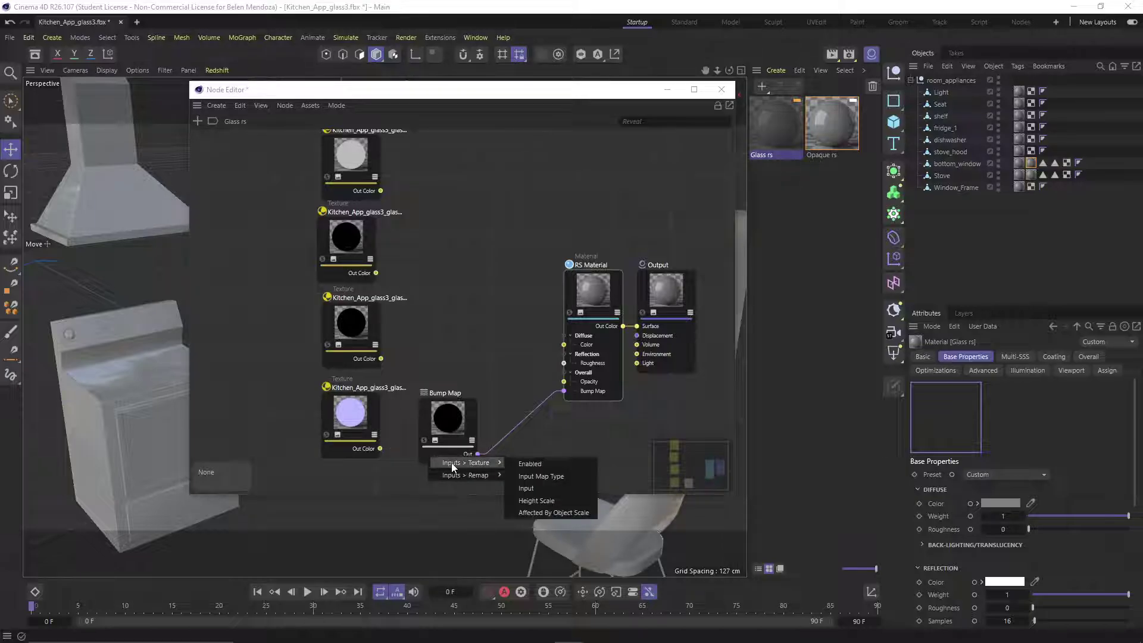
click(536, 488)
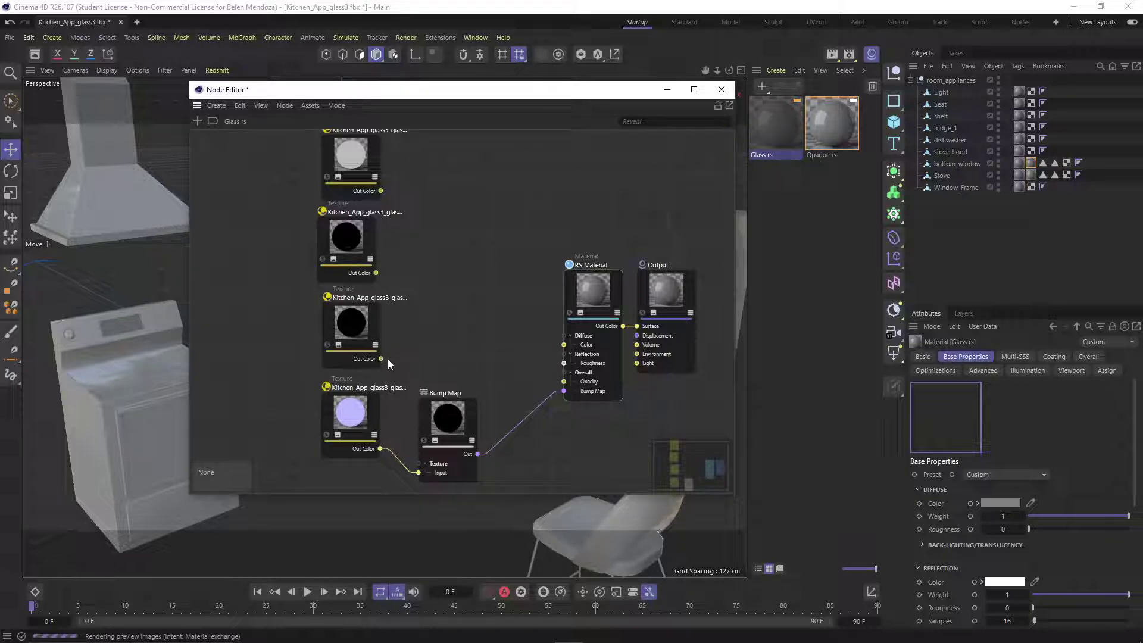
Connect the glass Metalness, Roughness and Color textures to RS Material's Reflection Metalness, Reflection Roughness and Diffuse Color inputs.
drag(381, 359, 618, 352)
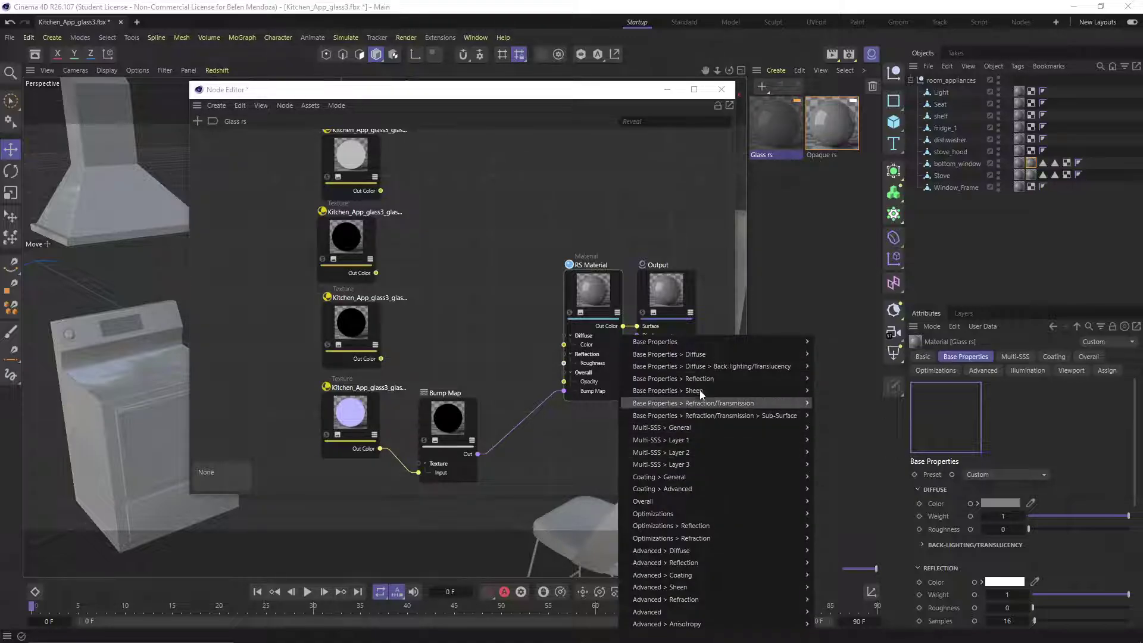
mouse_move(710, 379)
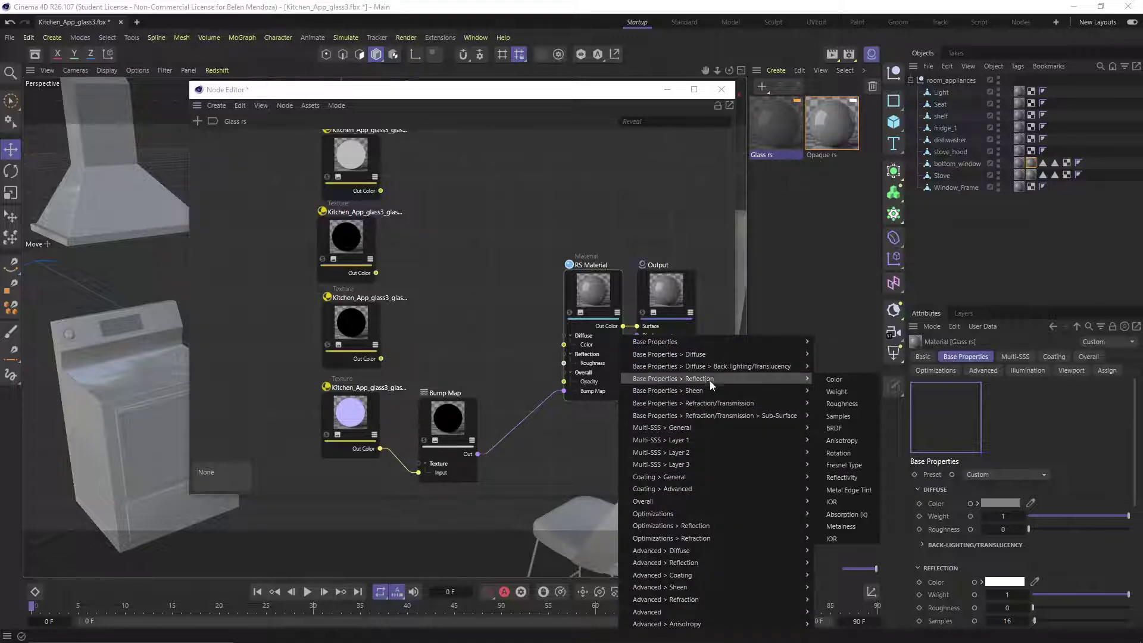
click(849, 527)
drag(376, 273, 563, 363)
drag(381, 191, 563, 344)
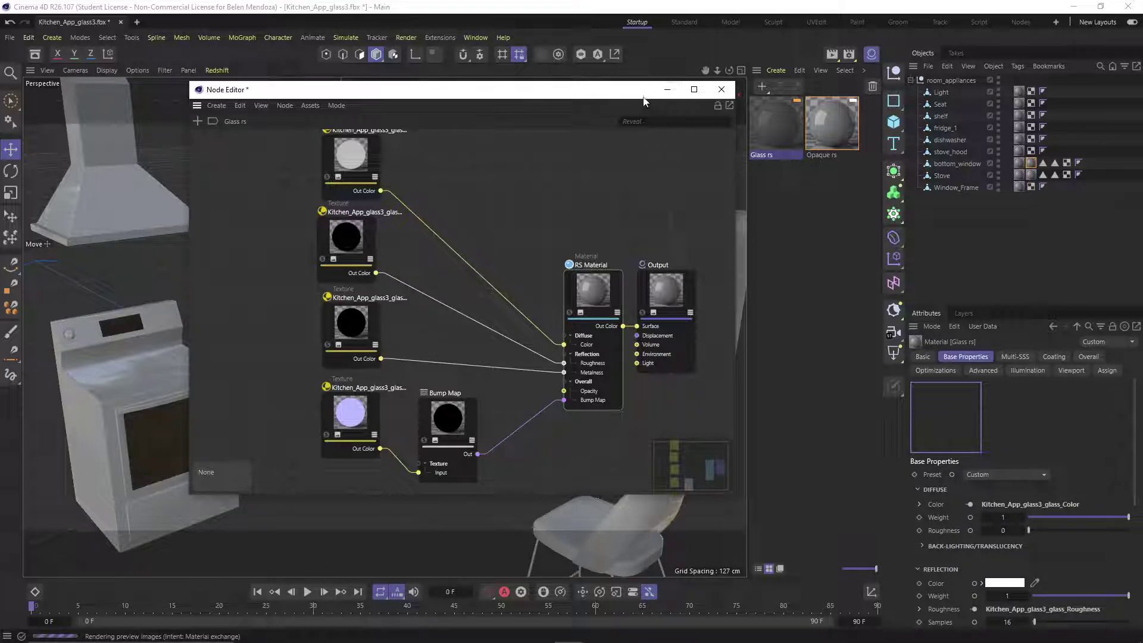
Lower the overall Opacity color of the Glass rs RS Material node to a value of 32%.
drag(619, 96, 858, 103)
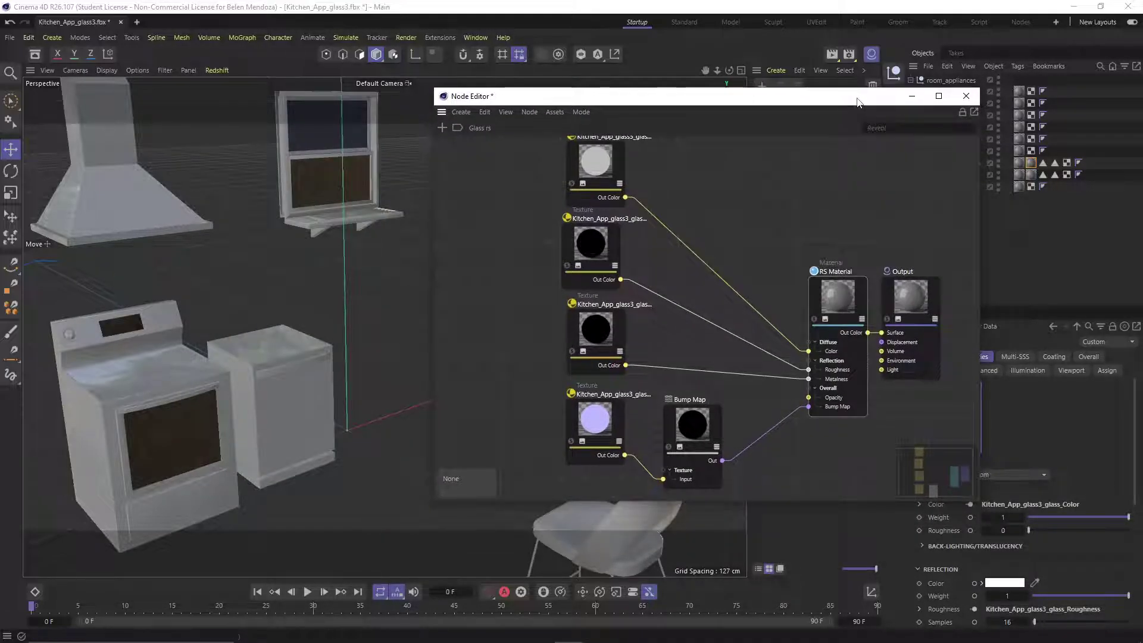
click(830, 290)
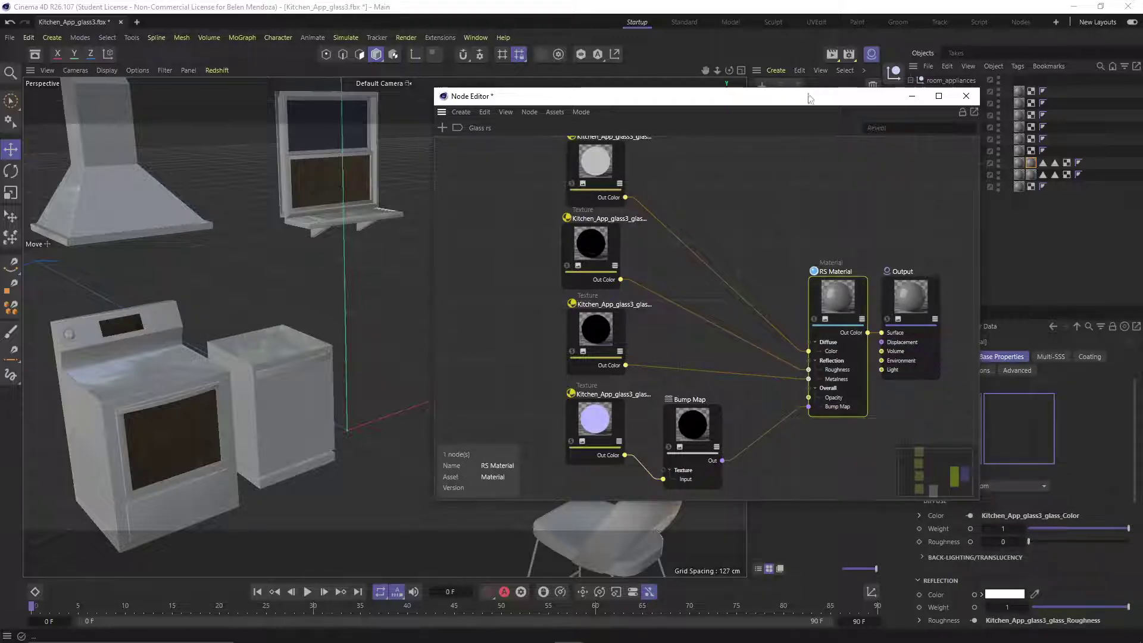
drag(801, 99, 577, 84)
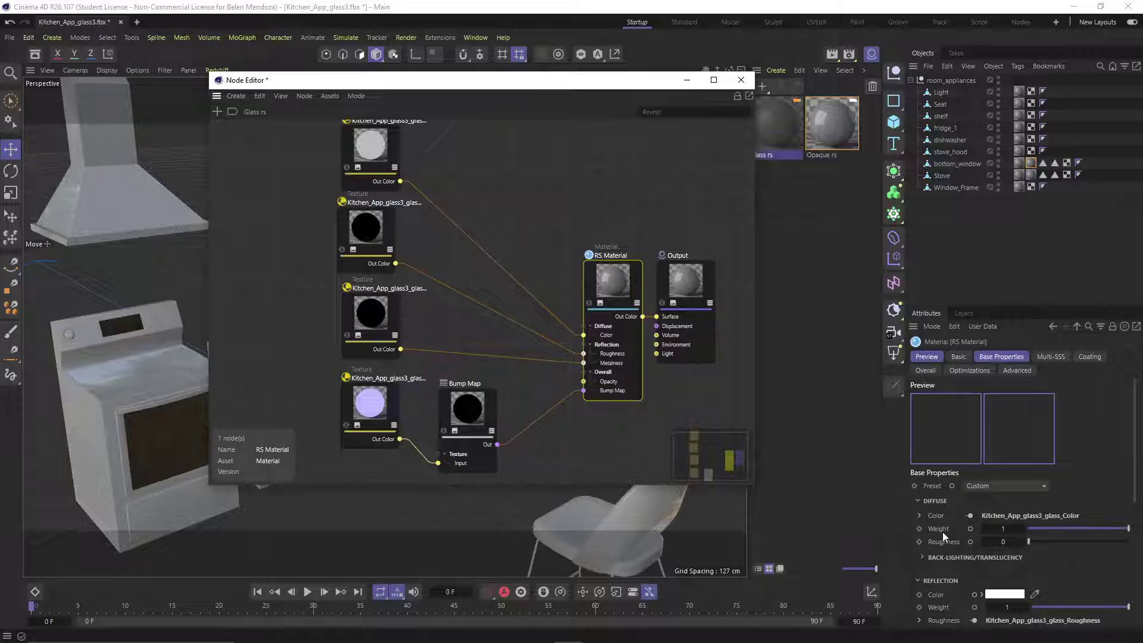
scroll(943, 532, down, 5)
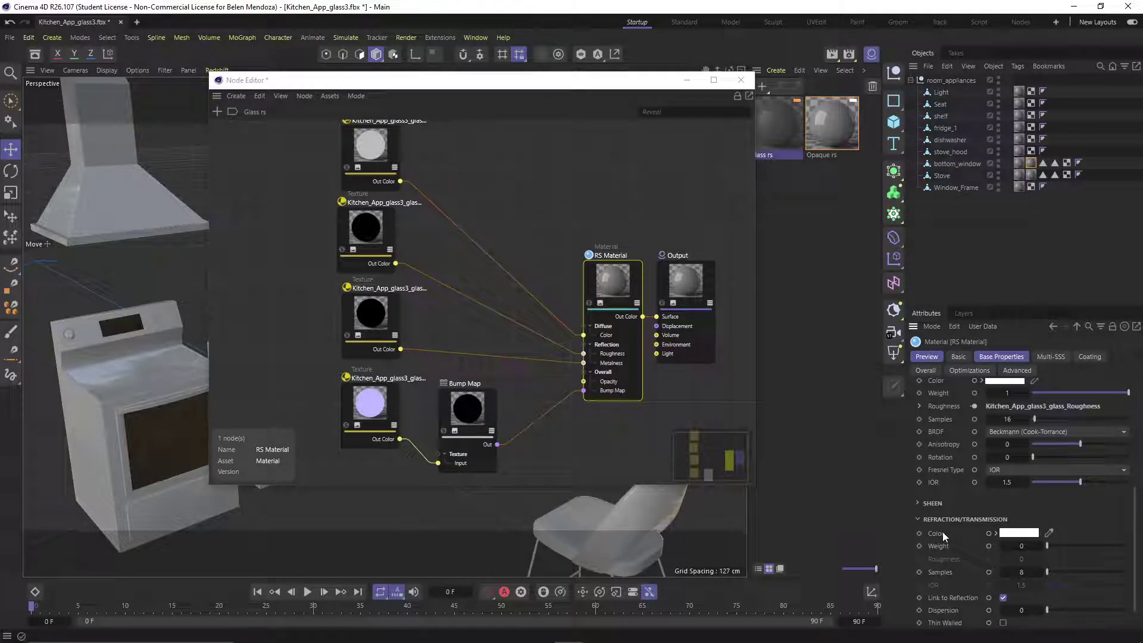
scroll(942, 532, down, 1)
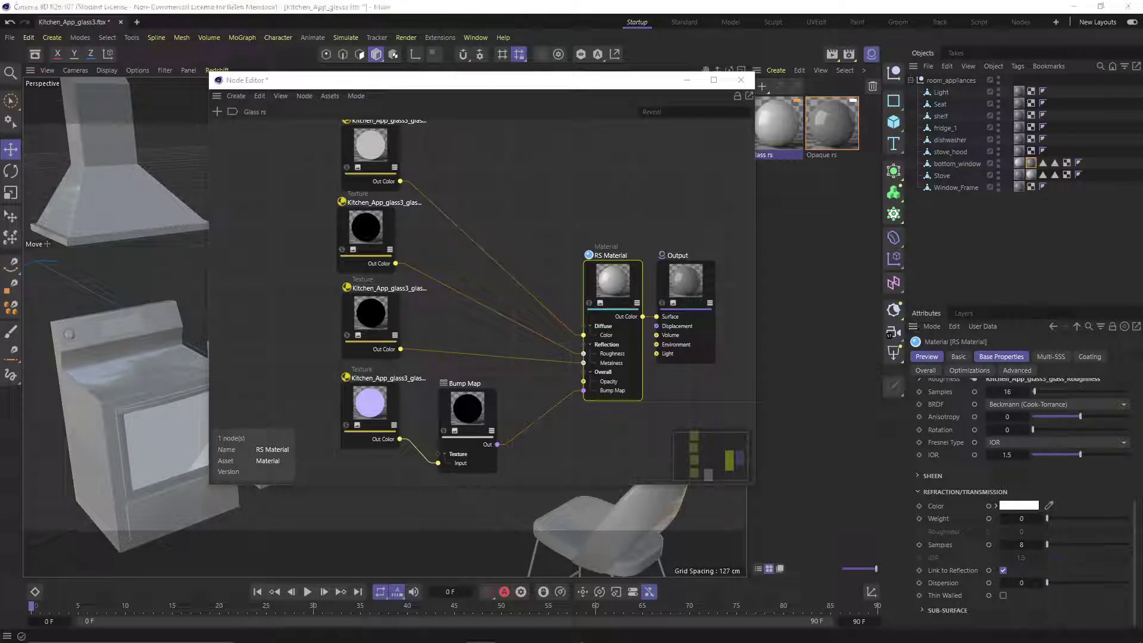
click(927, 372)
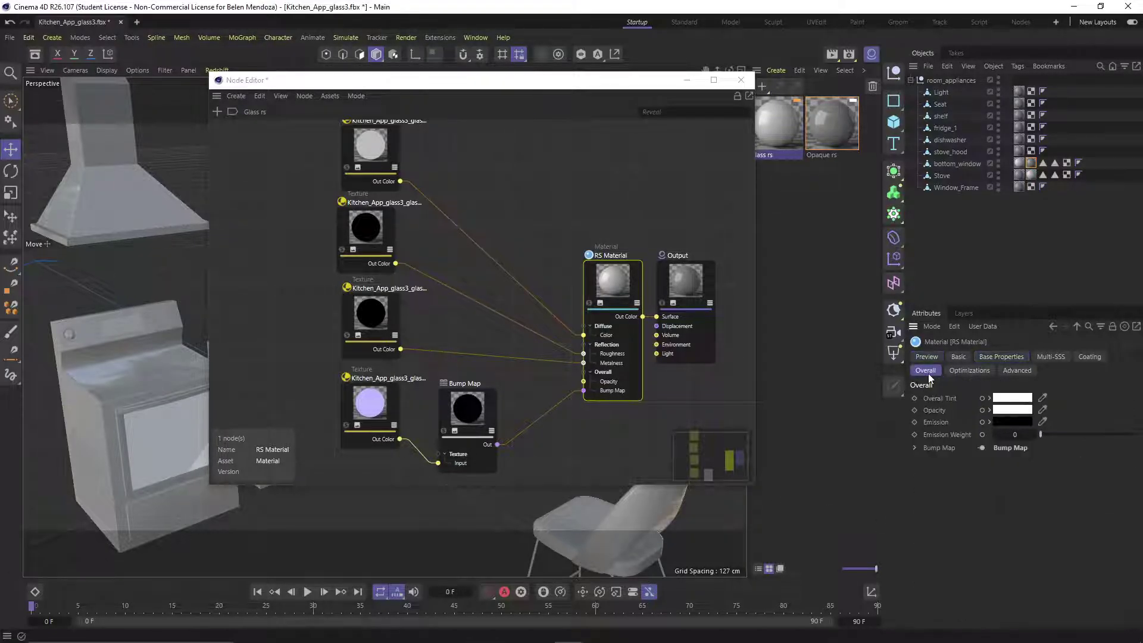
click(989, 410)
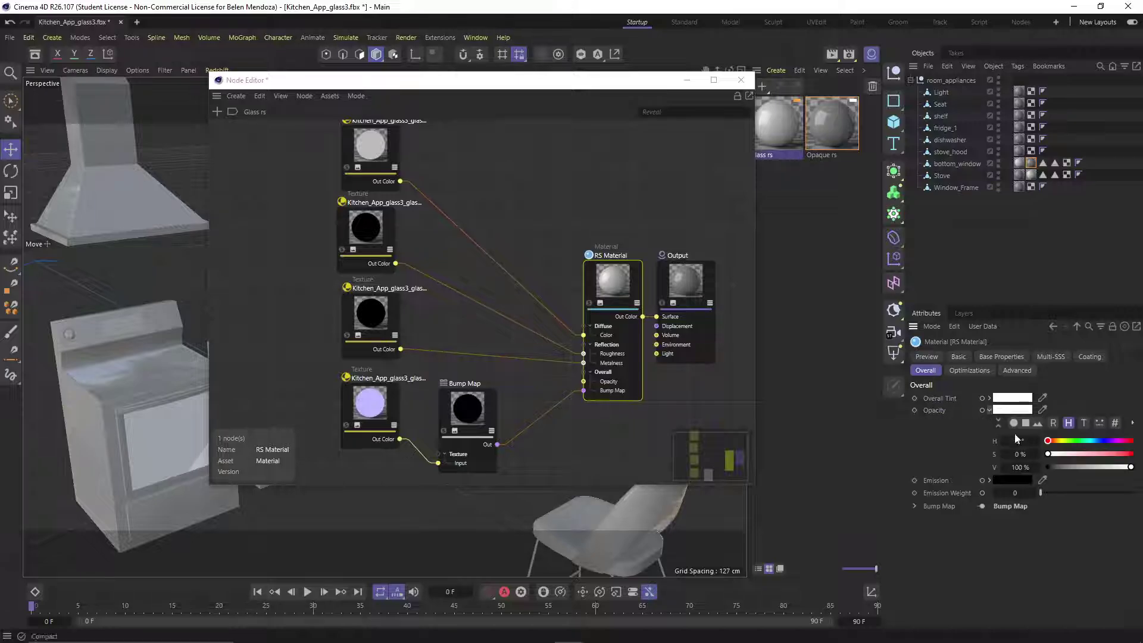
click(1090, 467)
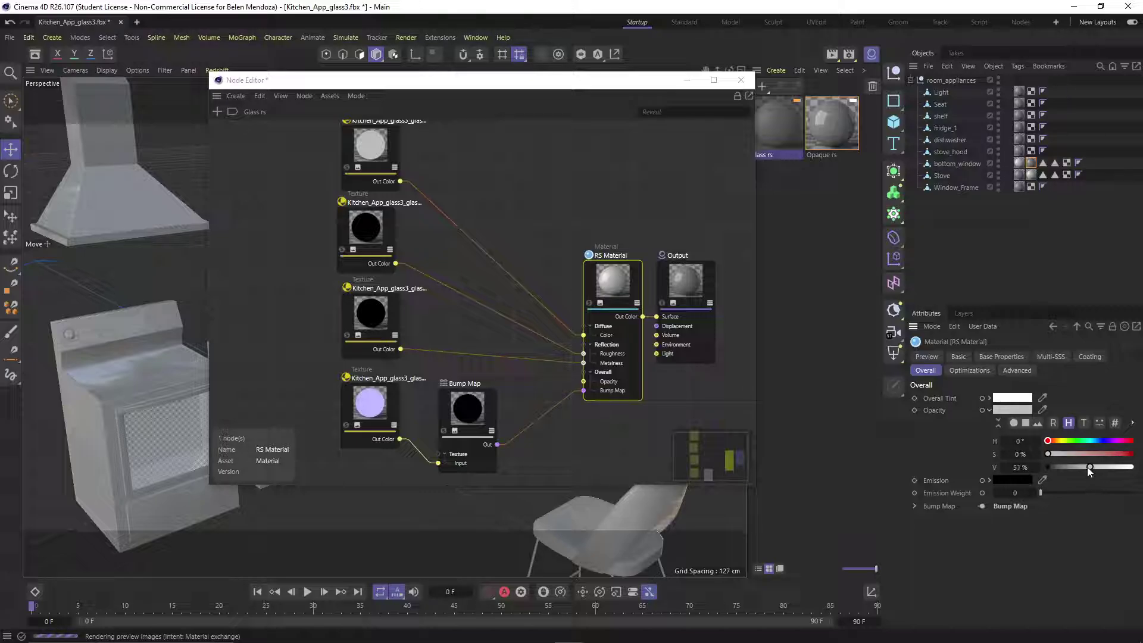
drag(1088, 466, 1074, 466)
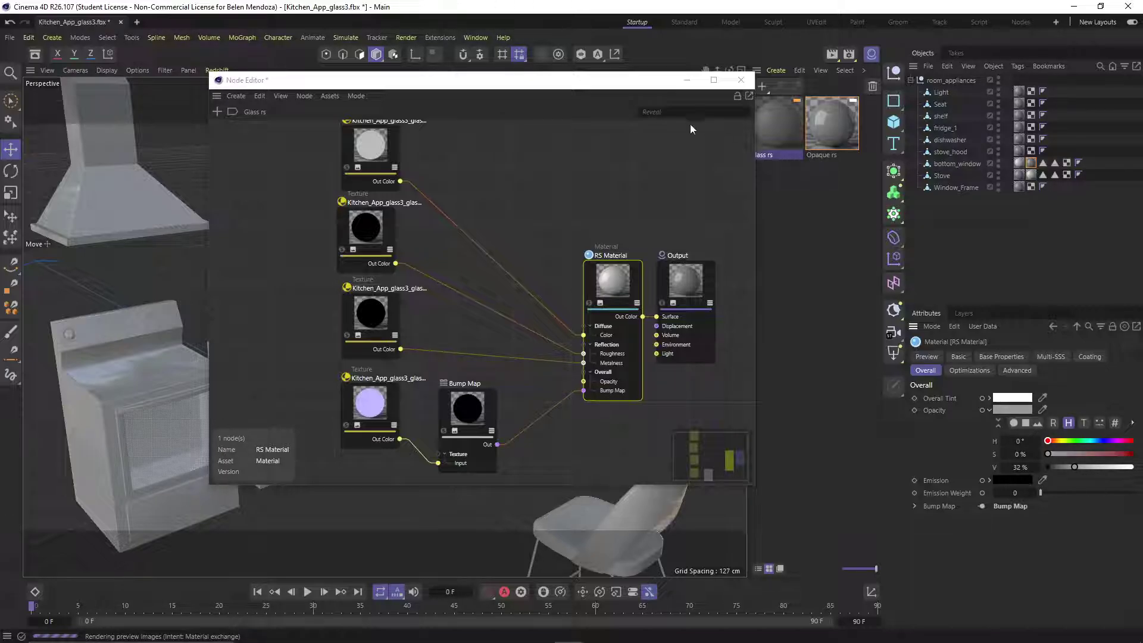
Examine the window glass up close in the viewport to check its transparency, uncovering the view and restoring it after the check.
drag(564, 86, 752, 103)
scroll(315, 178, up, 3)
scroll(315, 177, up, 6)
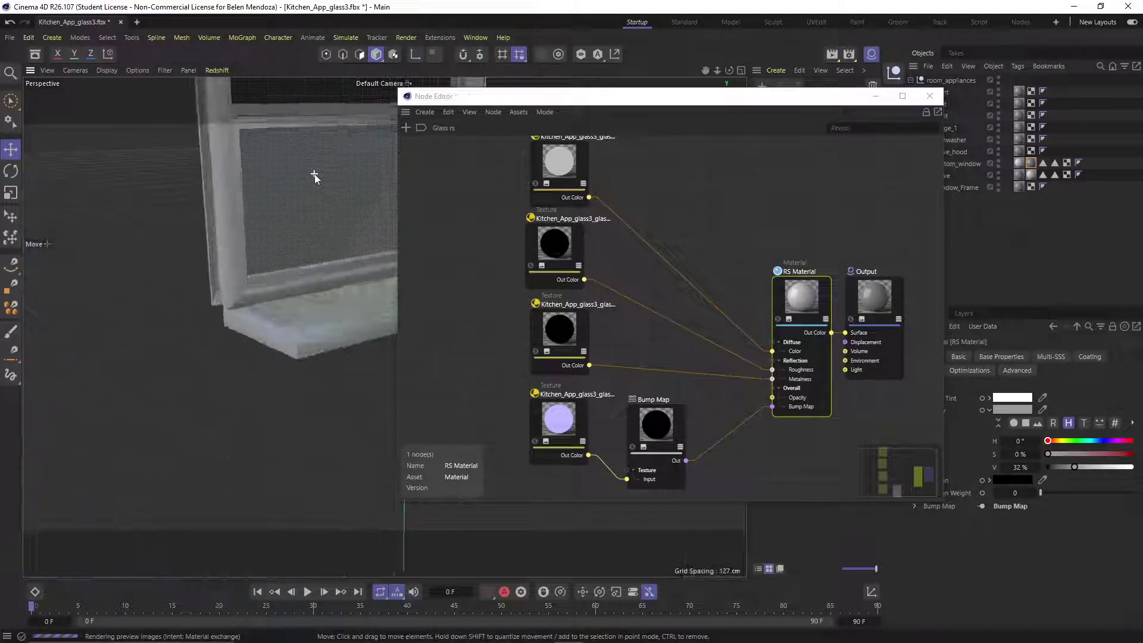
alt+drag(304, 222, 212, 271)
scroll(250, 231, down, 8)
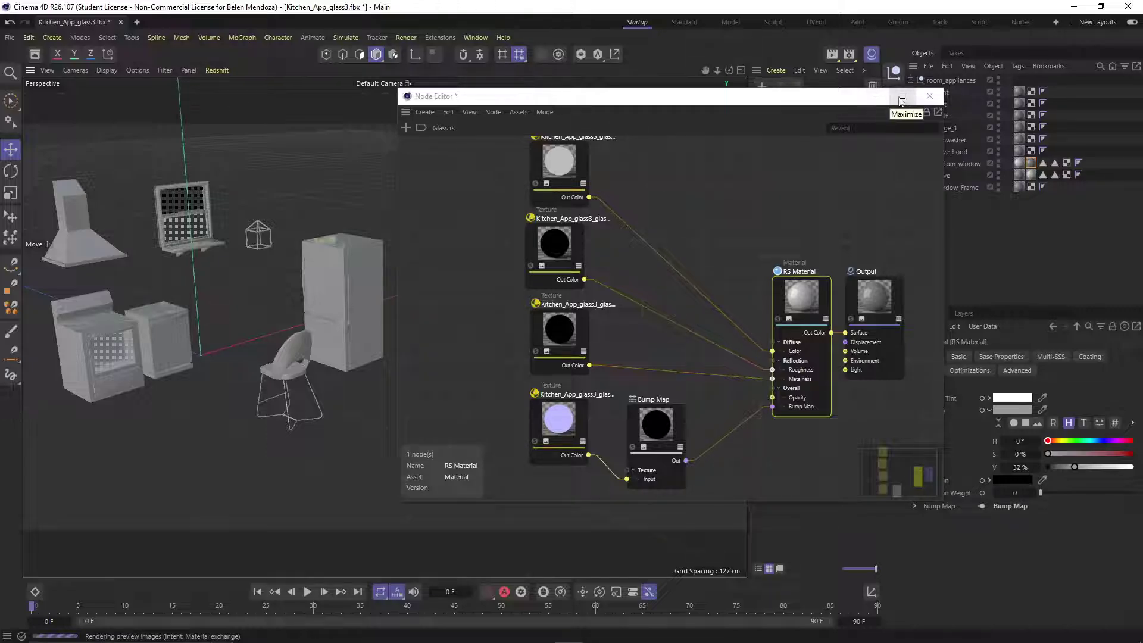
drag(804, 100, 580, 124)
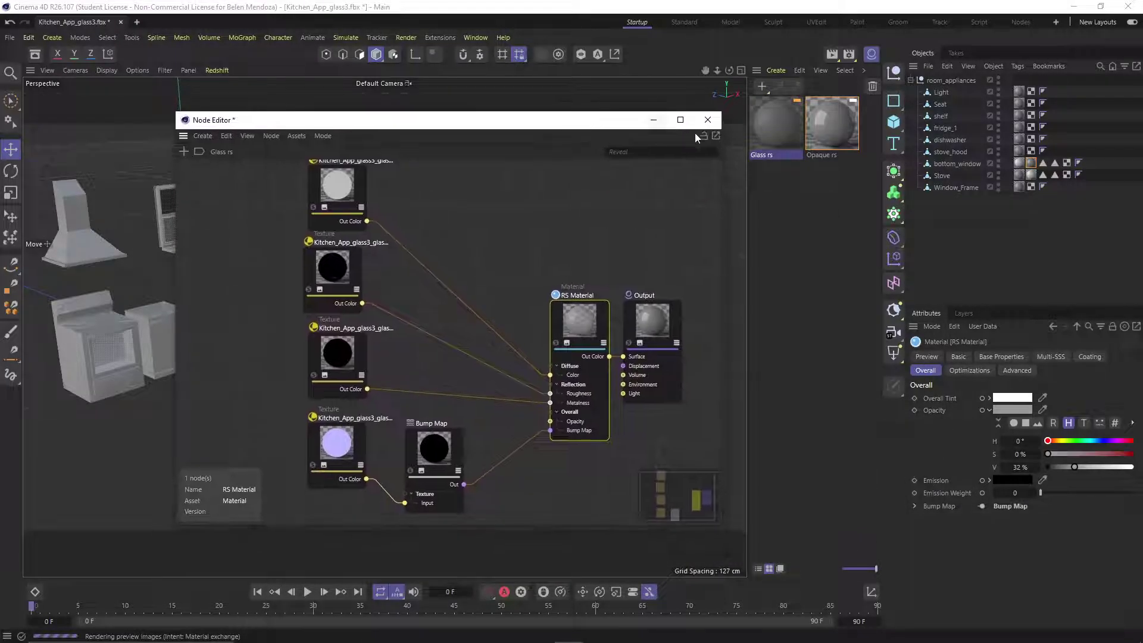
Open the Opaque rs node graph beside the Kitchen_app texture folder and shift RS Material and Output aside to leave room for textures.
click(848, 133)
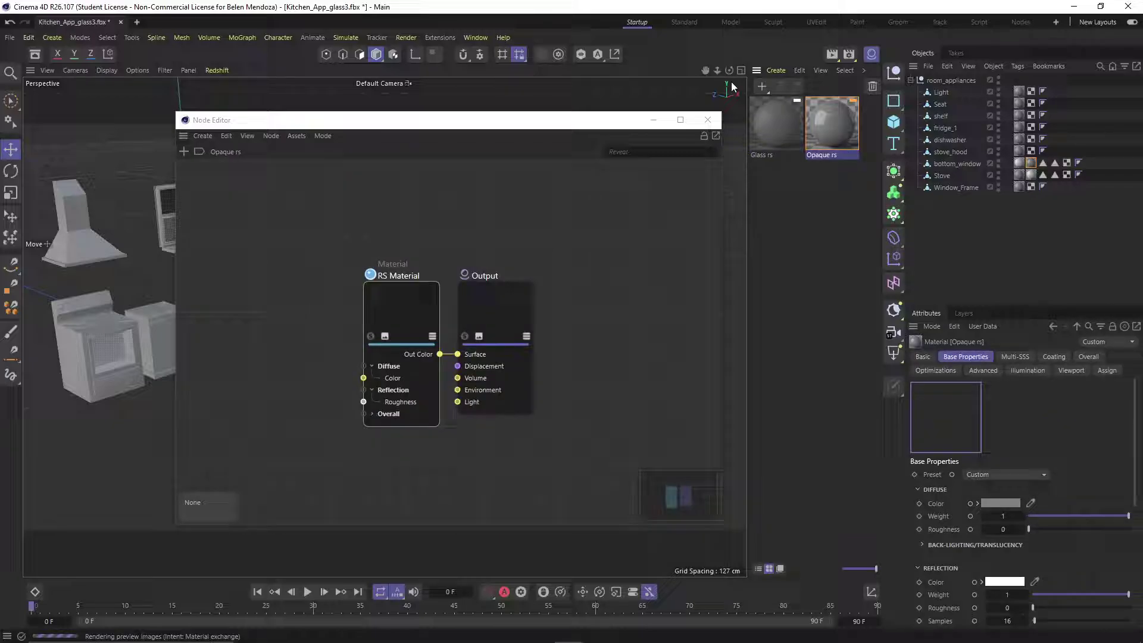
double_click(932, 13)
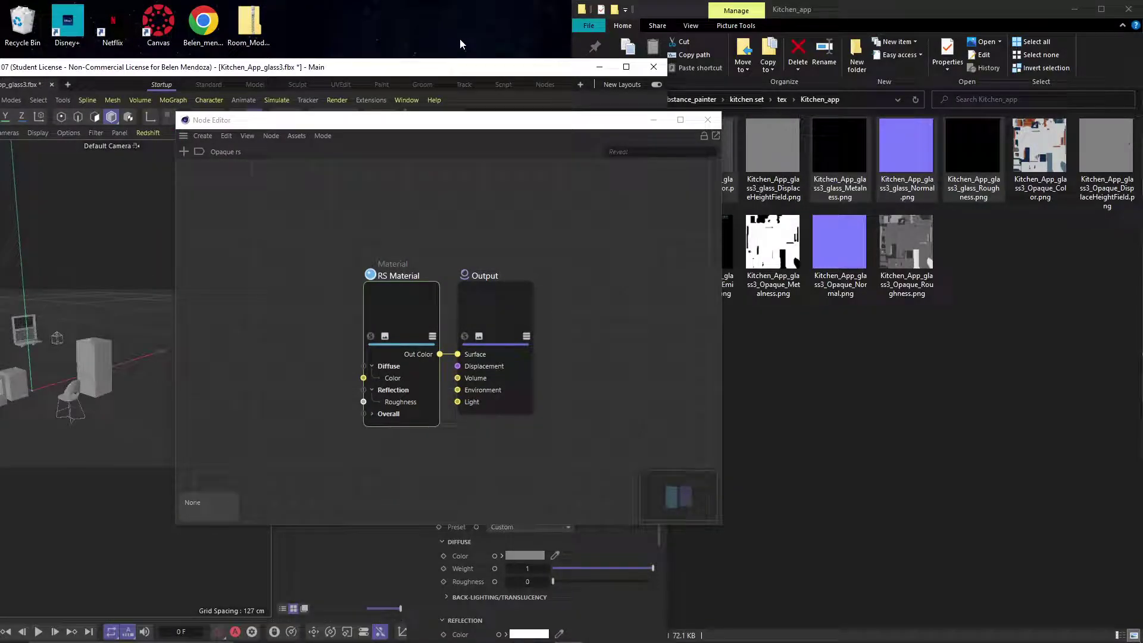
drag(470, 66, 364, 23)
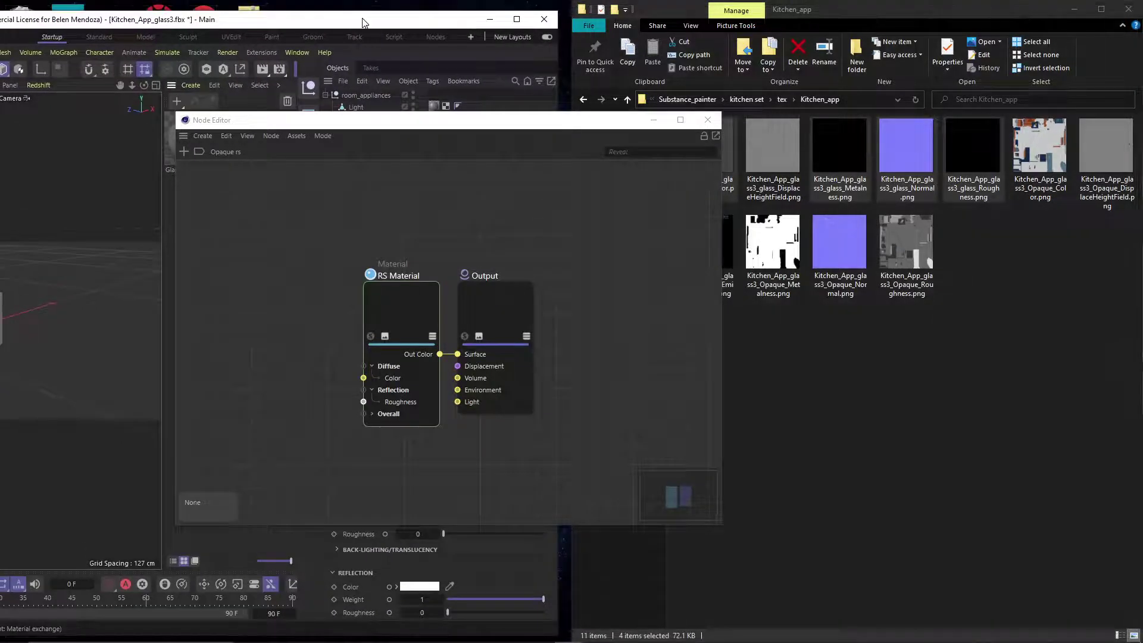
drag(473, 121, 313, 61)
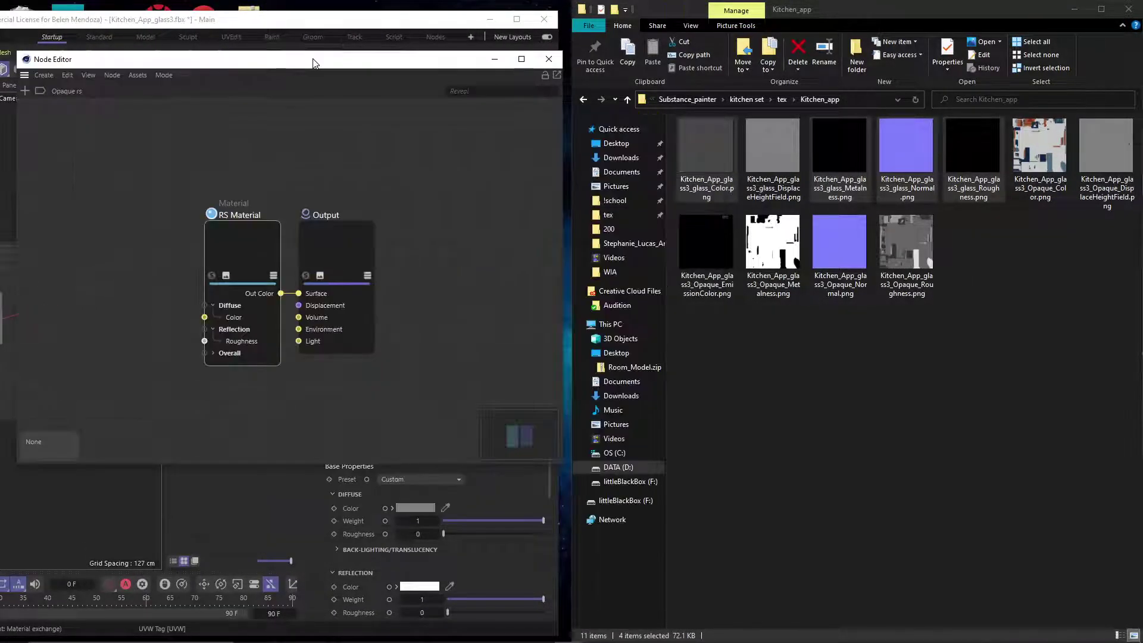
drag(444, 288, 155, 225)
drag(238, 242, 407, 238)
Add the Opaque Color, EmissionColor, Metalness, Normal and Roughness textures from the Kitchen_app folder to the Opaque rs node graph.
click(800, 348)
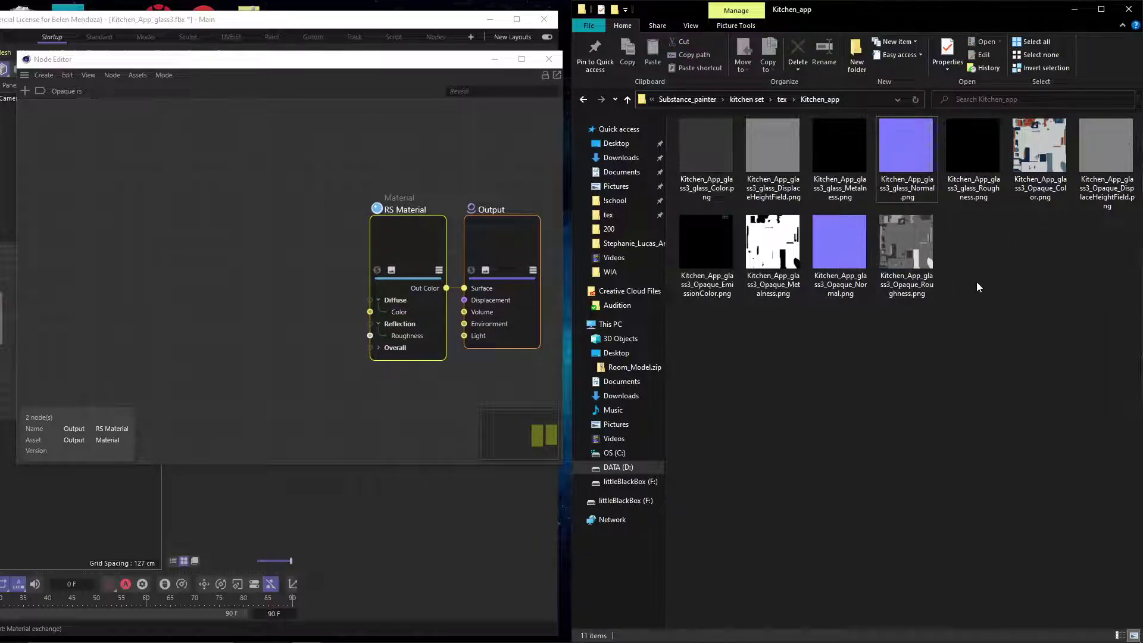
click(917, 262)
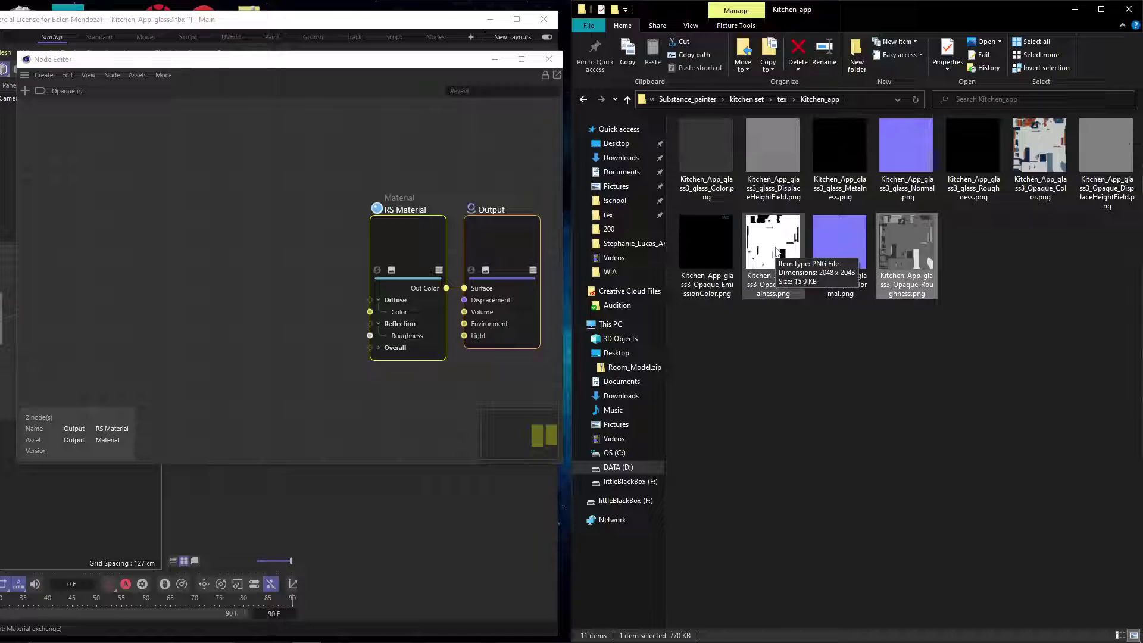
shift+click(775, 251)
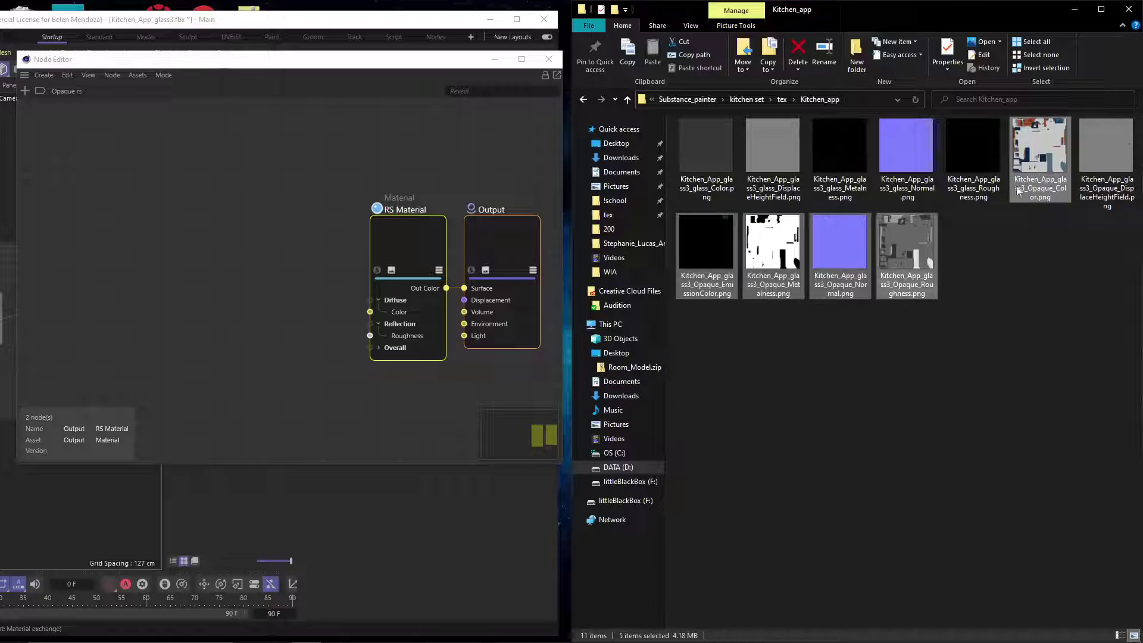
drag(1034, 145, 233, 241)
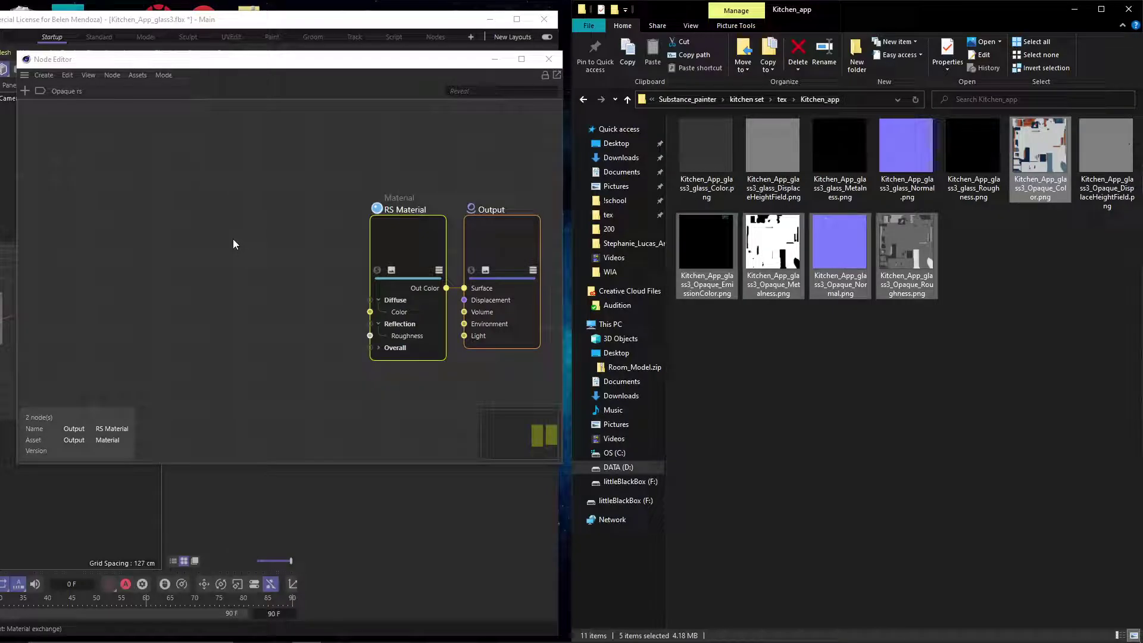
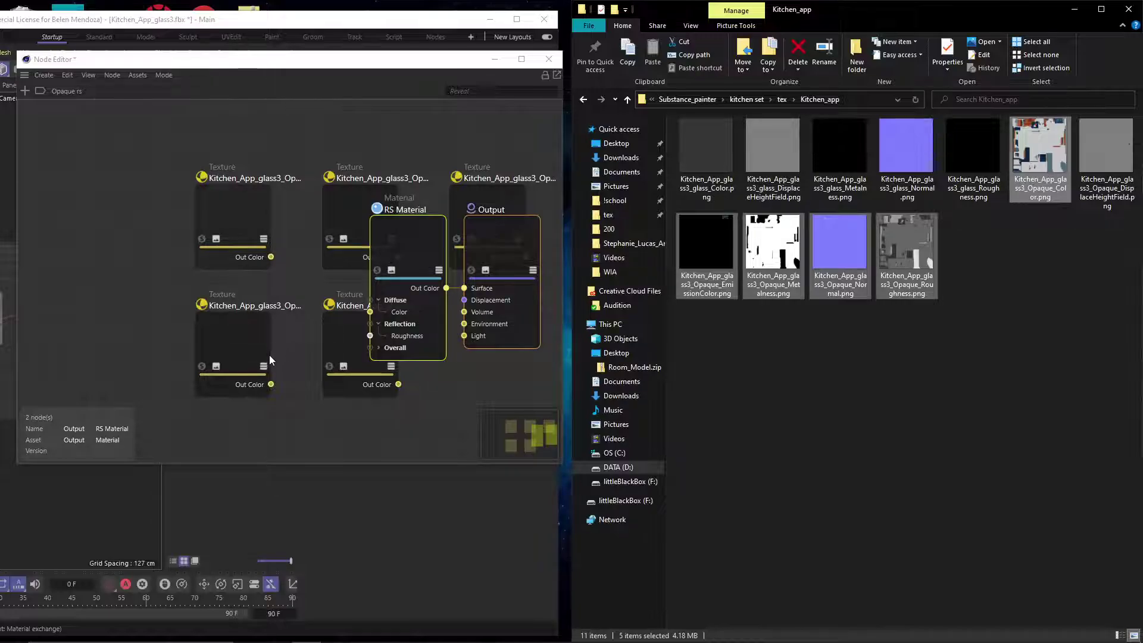
Move the Opaque Normal and EmissionColor texture nodes below the other nodes, with EmissionColor stacked under Normal.
scroll(274, 351, down, 2)
scroll(295, 376, down, 1)
click(295, 376)
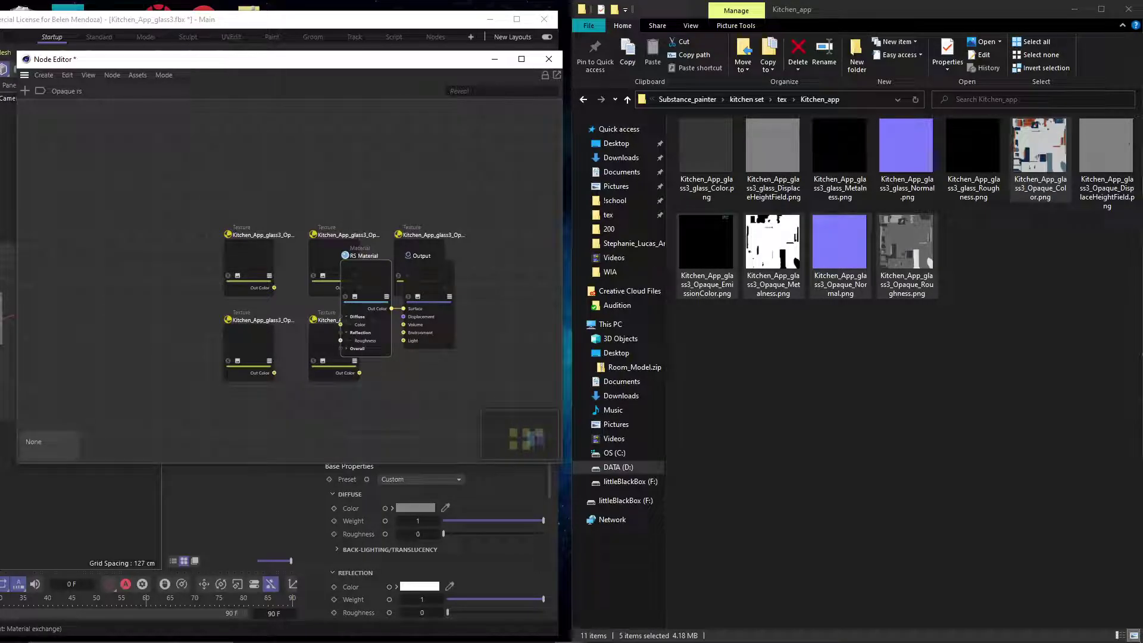
click(316, 338)
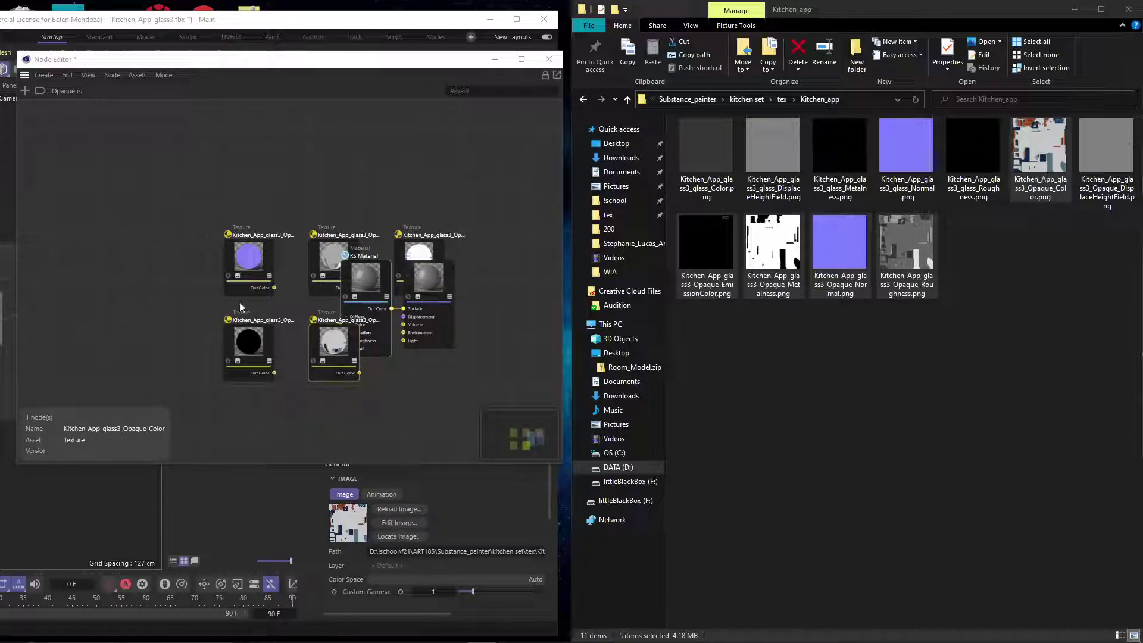
drag(260, 264, 248, 428)
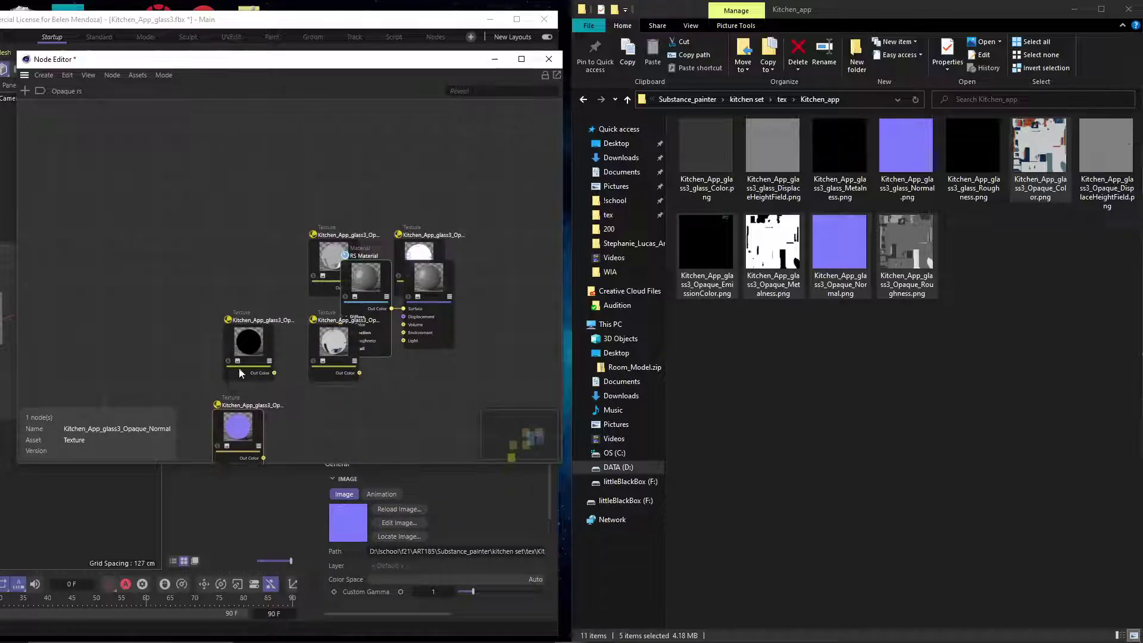
click(249, 350)
drag(249, 350, 334, 433)
scroll(284, 415, down, 3)
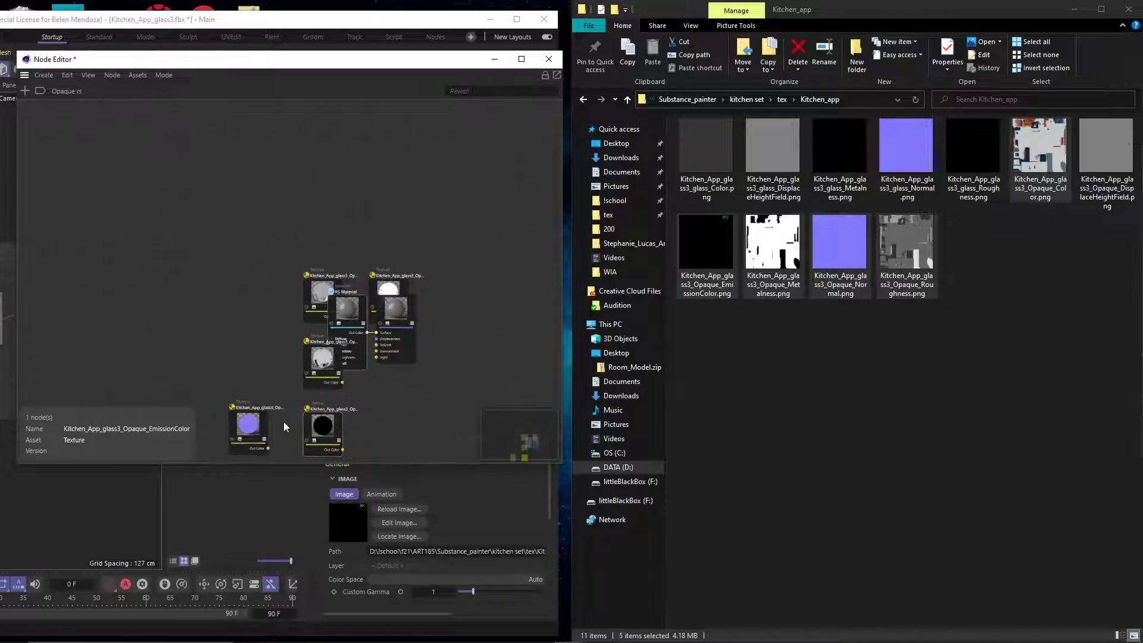
drag(325, 355, 247, 395)
scroll(343, 377, down, 2)
scroll(343, 376, up, 2)
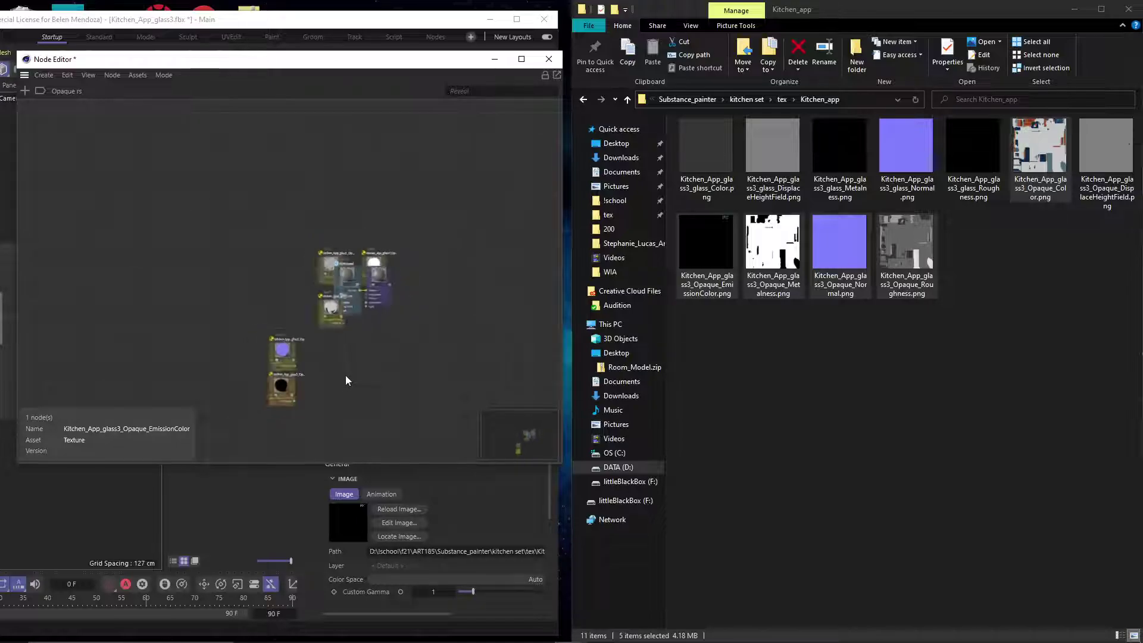
Line up the Opaque Color, Roughness and Metalness texture nodes in a column above Normal, clear of RS Material and Output.
click(322, 284)
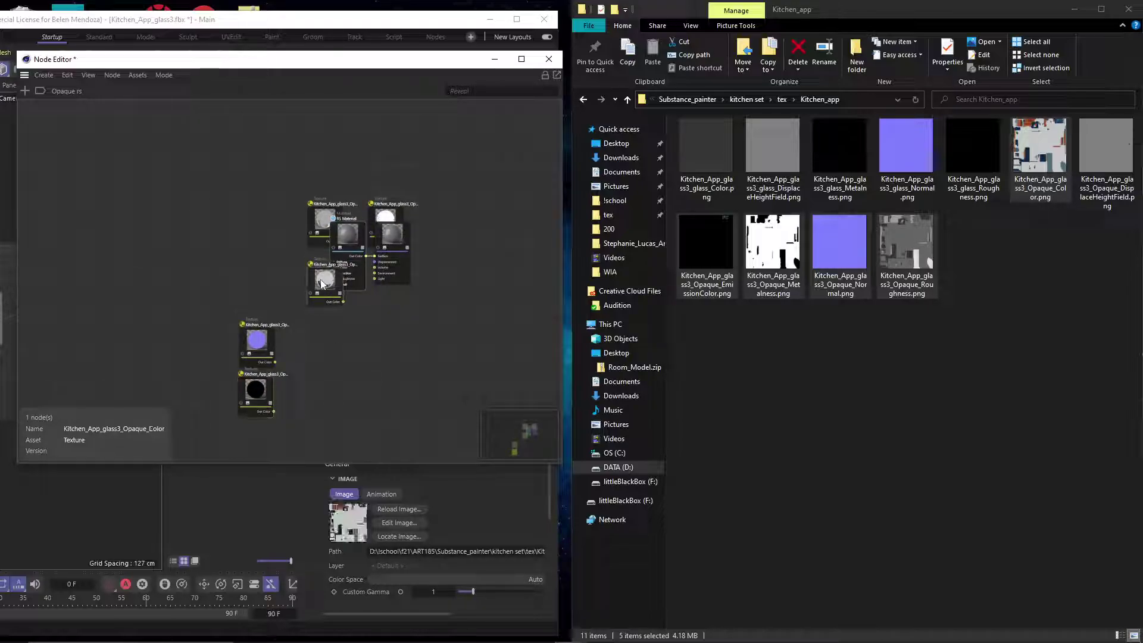
drag(321, 284, 229, 152)
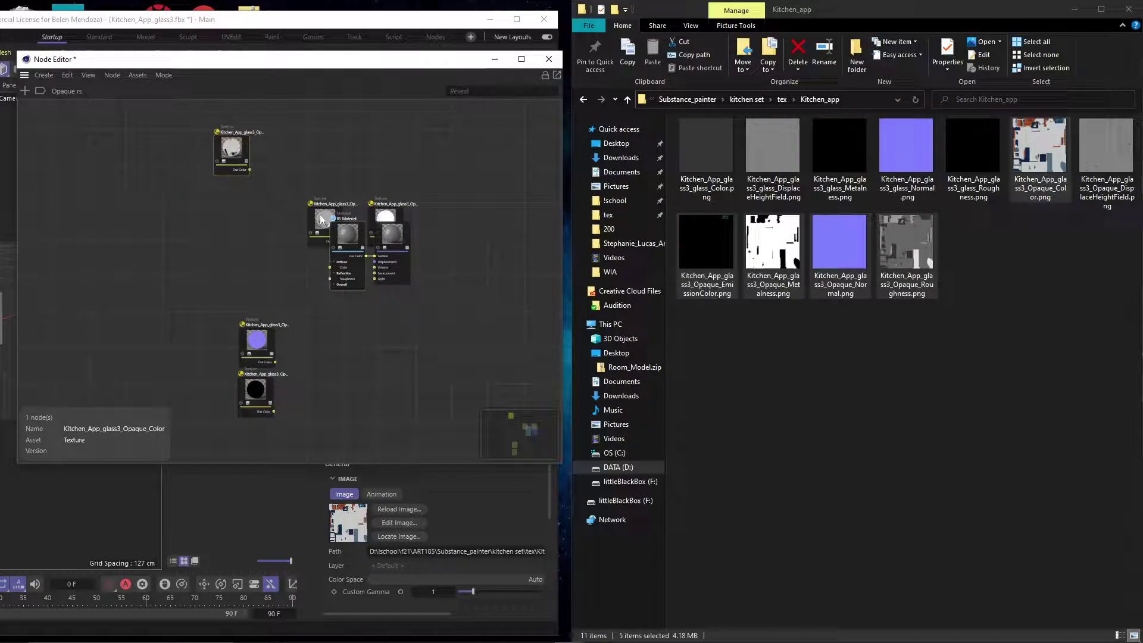
click(319, 226)
drag(318, 226, 245, 289)
click(388, 221)
drag(390, 221, 210, 217)
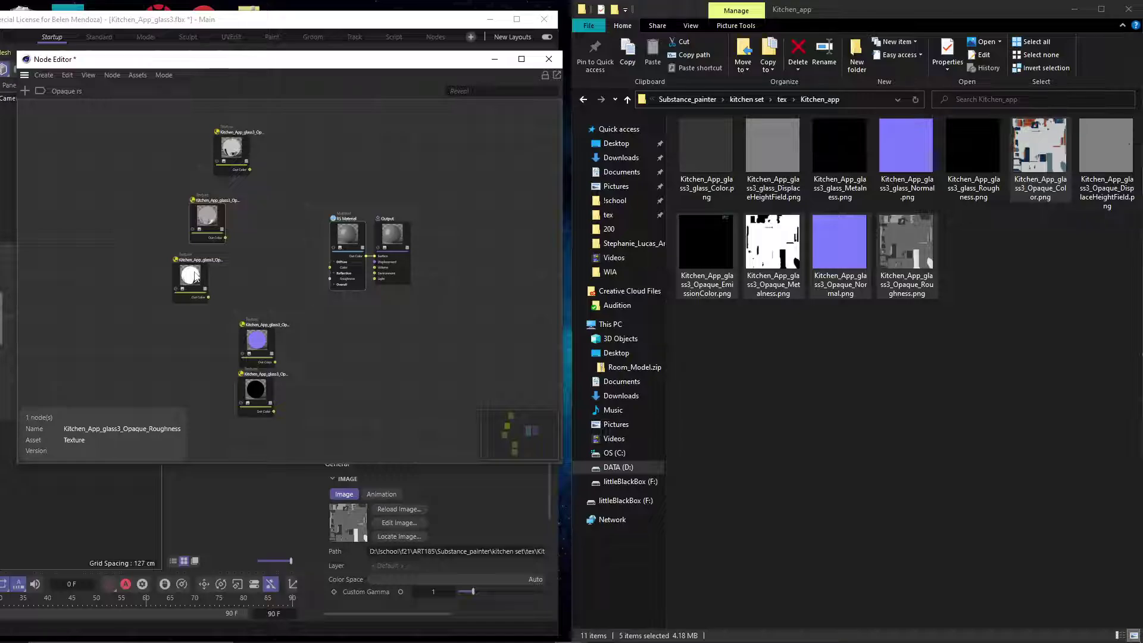
drag(197, 275, 257, 284)
drag(208, 217, 257, 232)
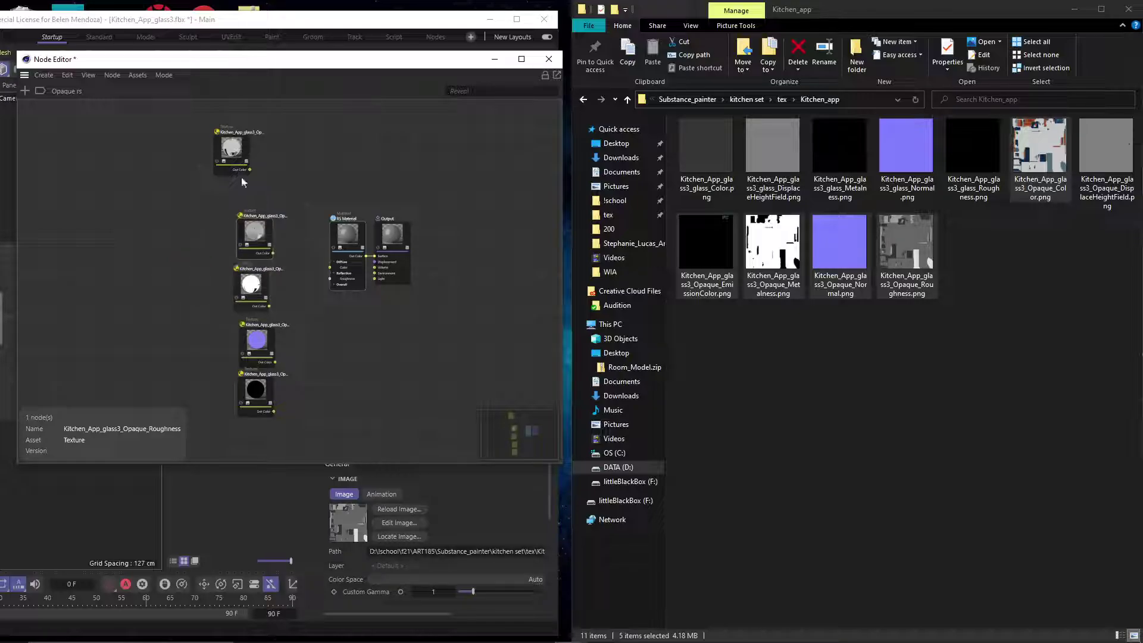
drag(232, 153, 256, 182)
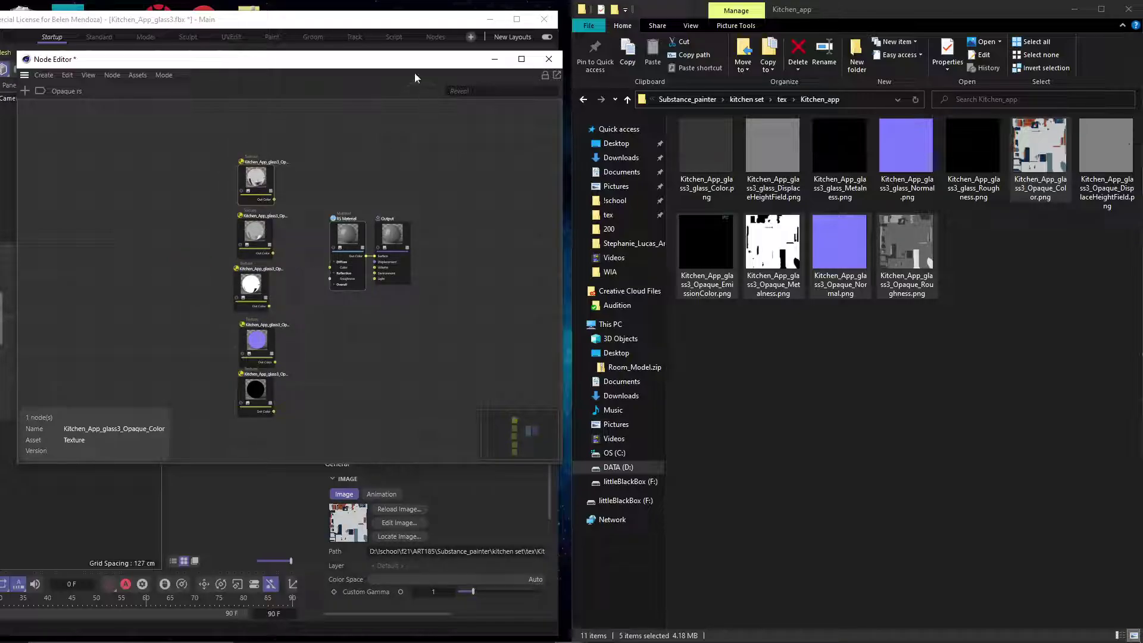
Maximize Cinema 4D and set the color space of the Opaque Roughness, Metalness, Normal and EmissionColor textures to Raw.
double_click(438, 19)
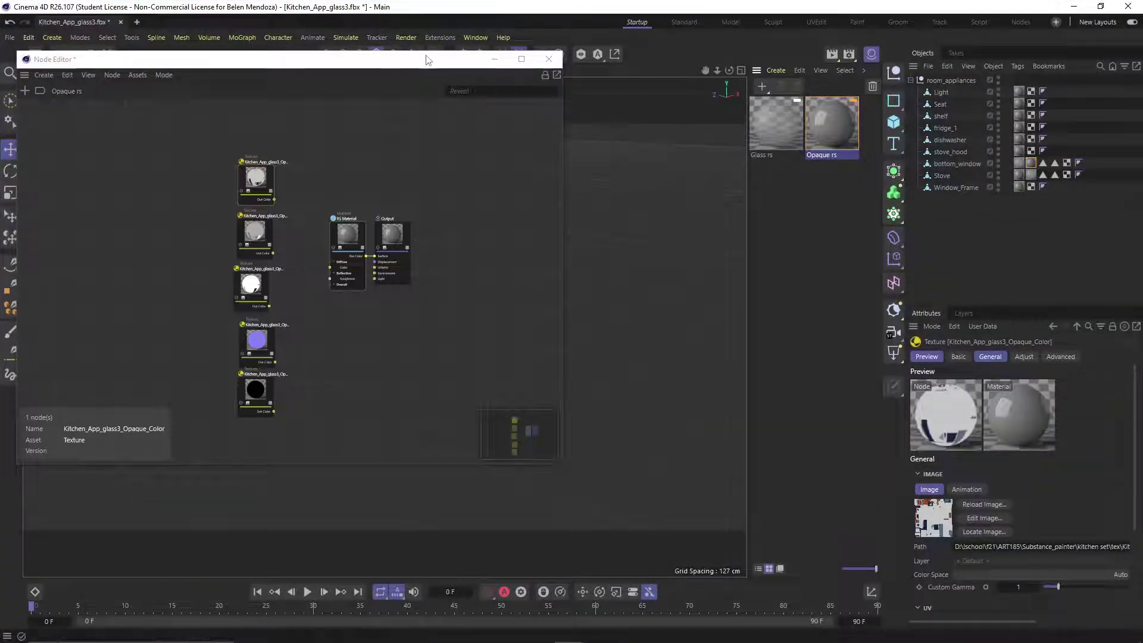
drag(357, 59, 517, 66)
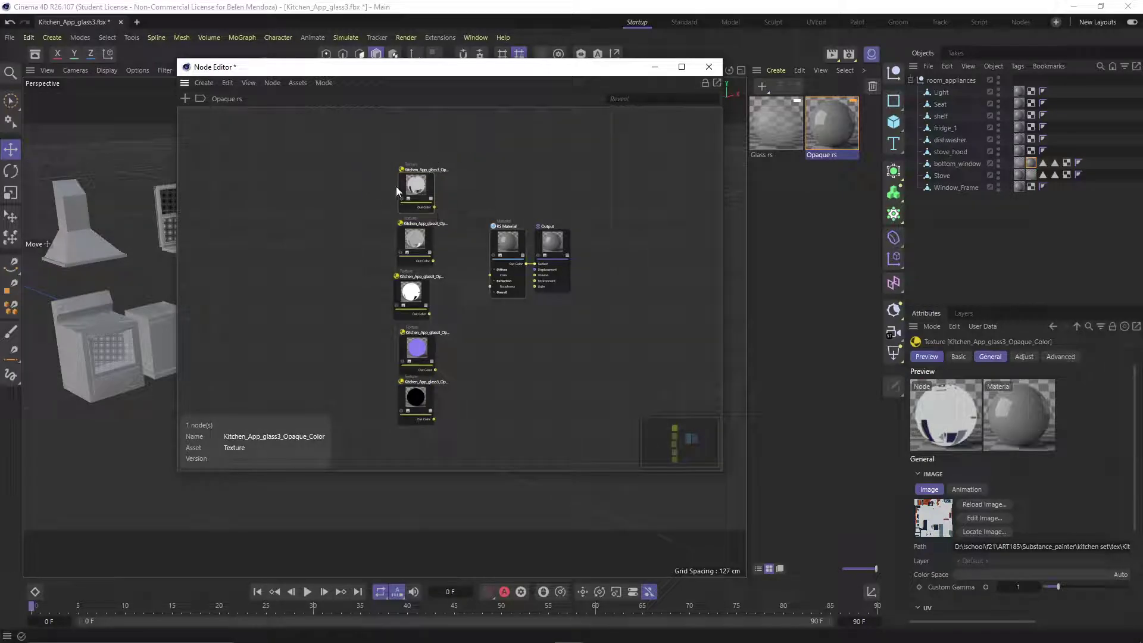
drag(328, 216, 455, 456)
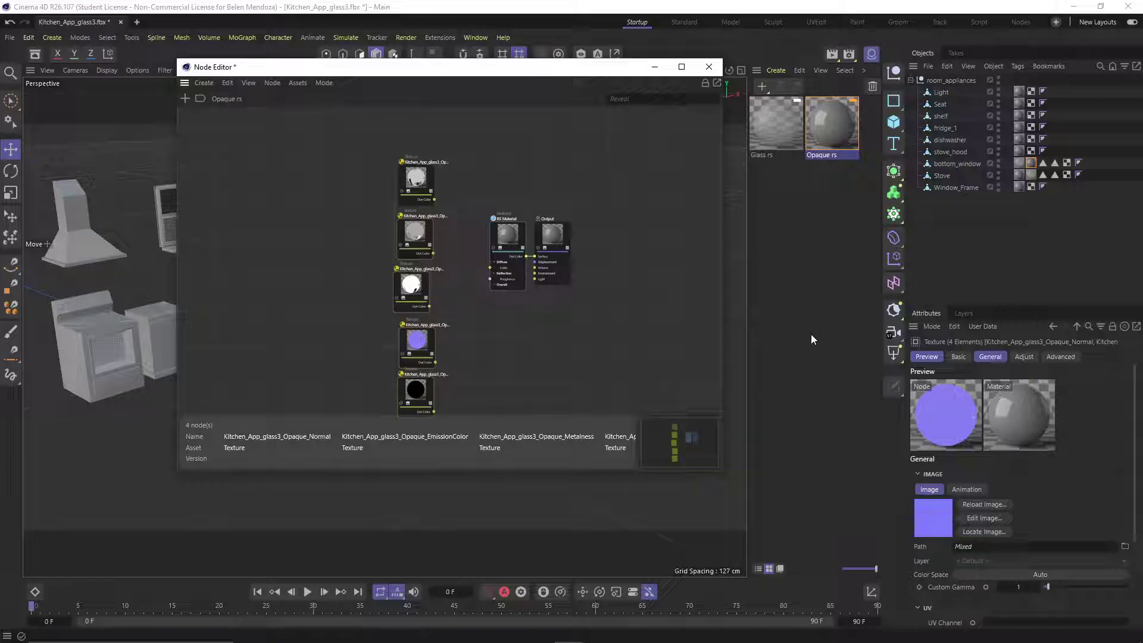
click(983, 575)
mouse_move(1006, 621)
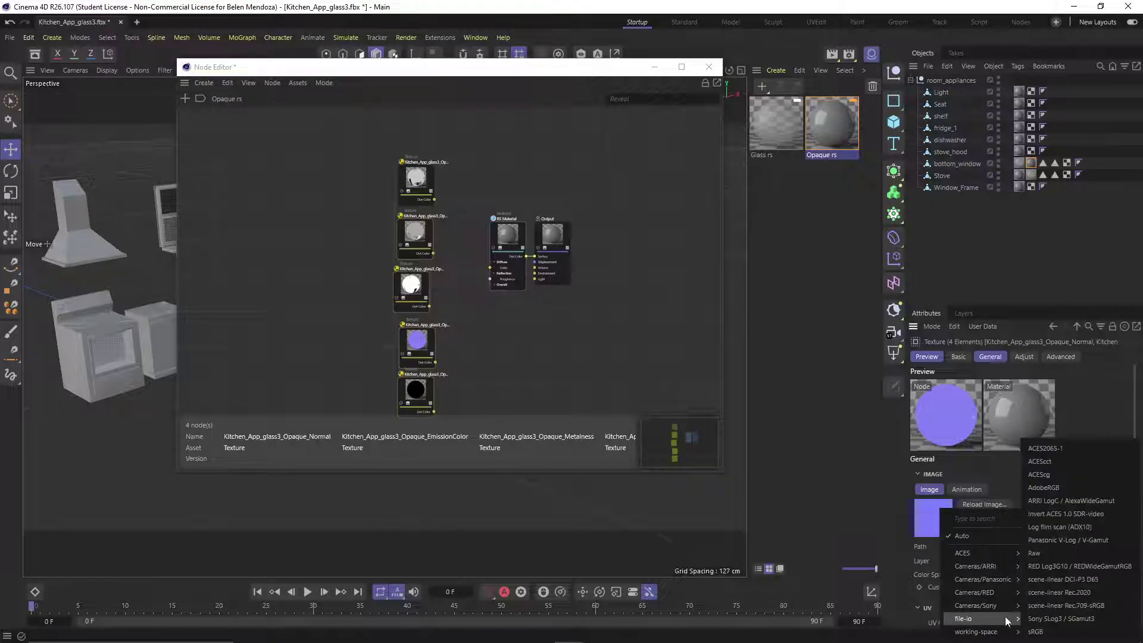
click(1054, 552)
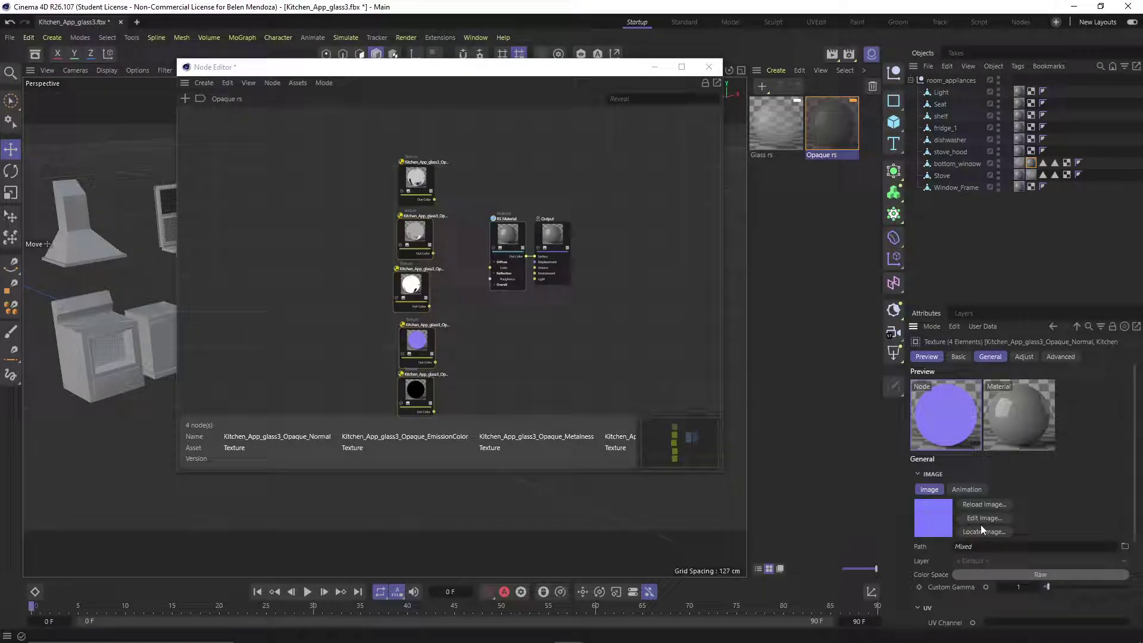
click(399, 390)
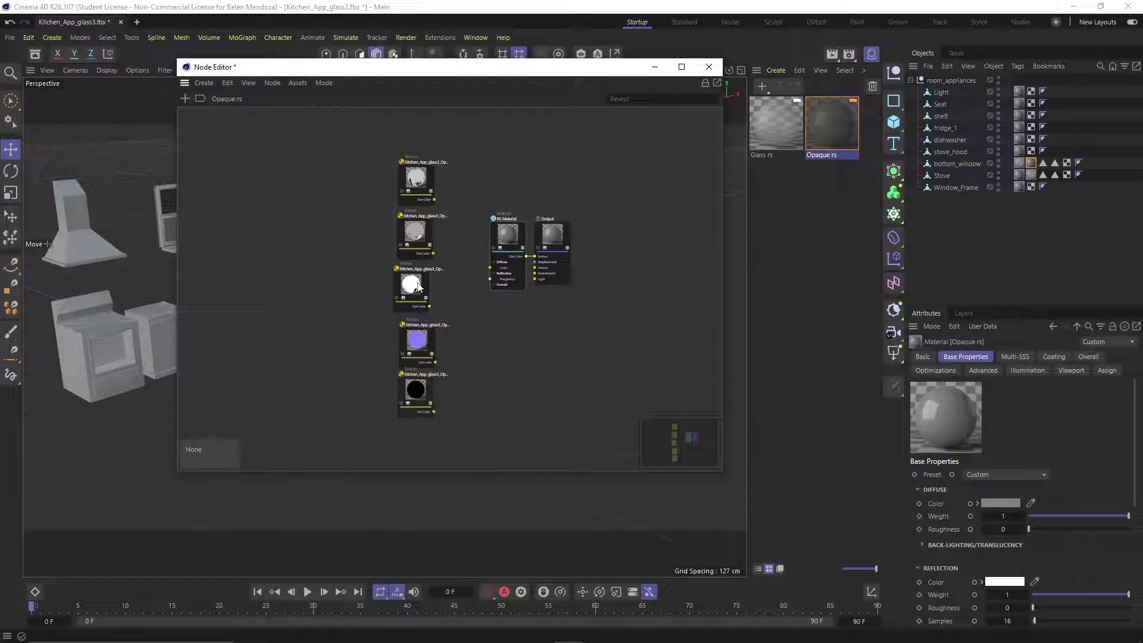
click(419, 231)
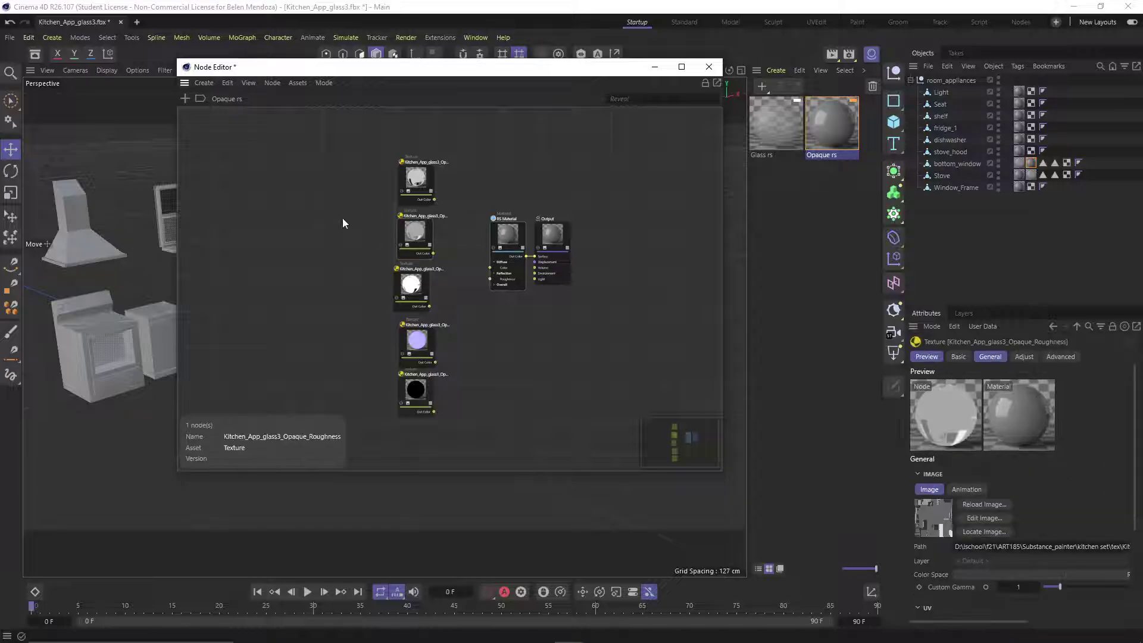
click(479, 301)
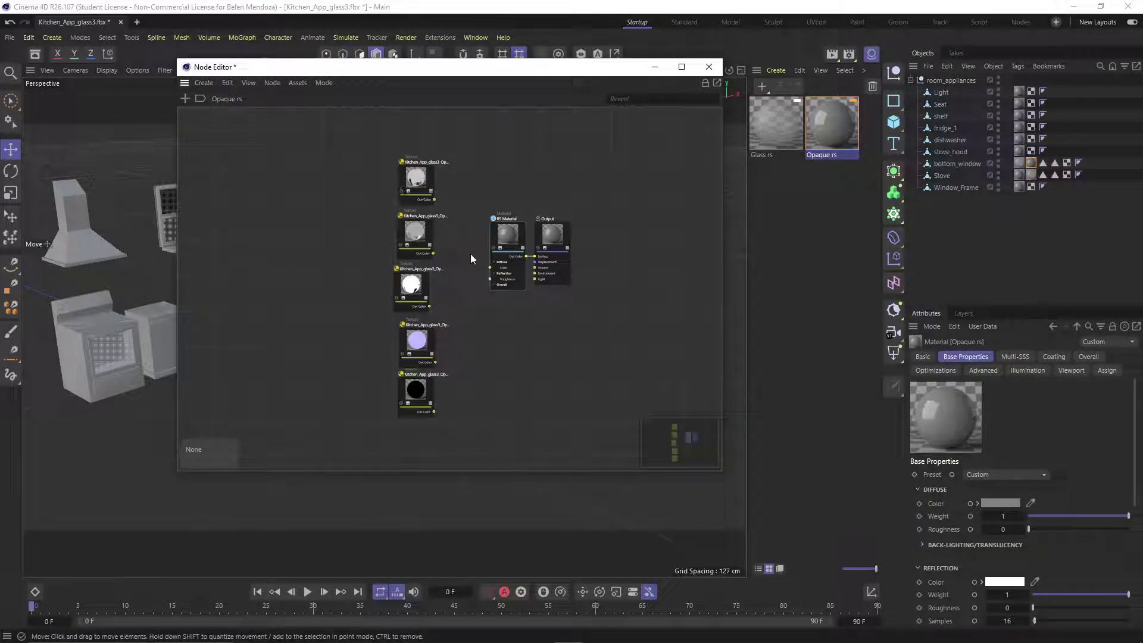
Expand RS Material's Overall inputs, add a Bump Map node to the graph and place it beside the Normal texture.
scroll(478, 260, up, 3)
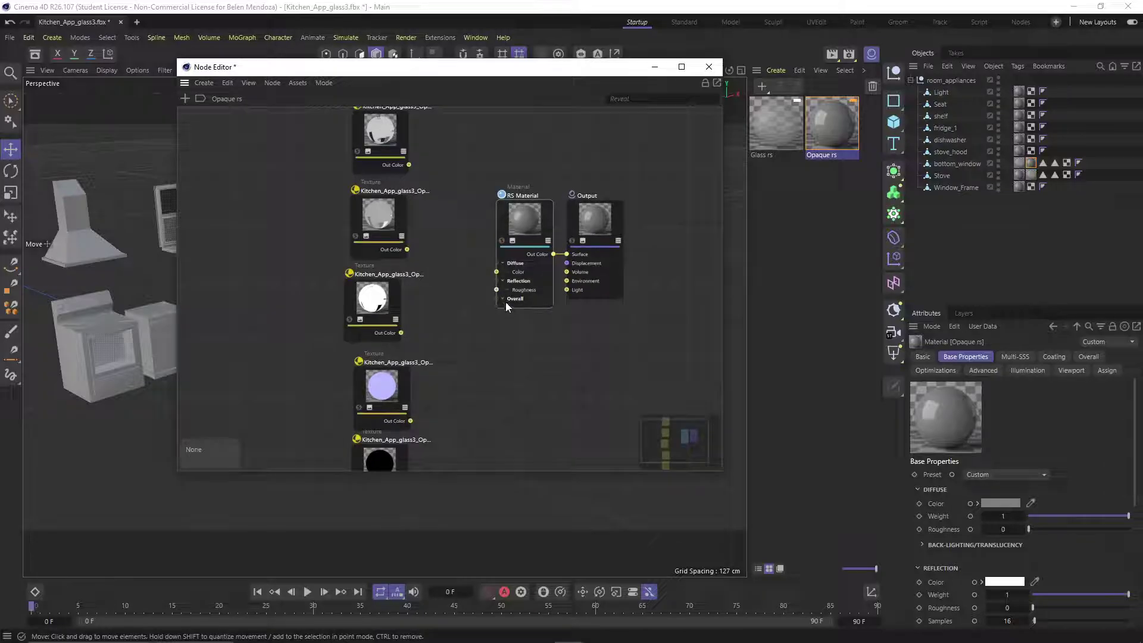
click(503, 299)
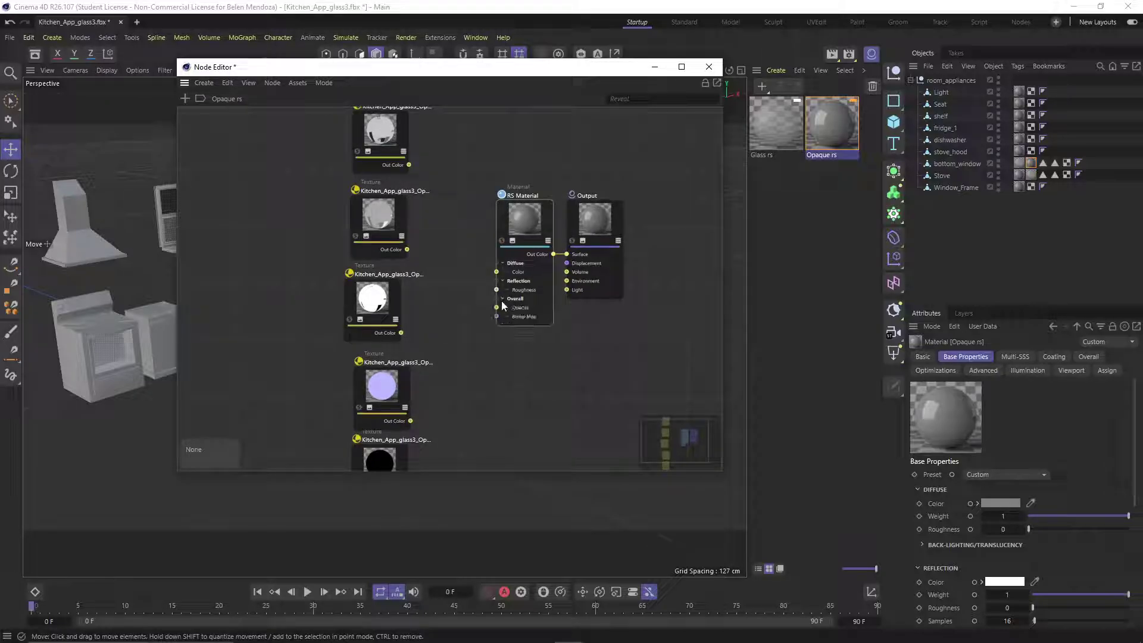
double_click(470, 396)
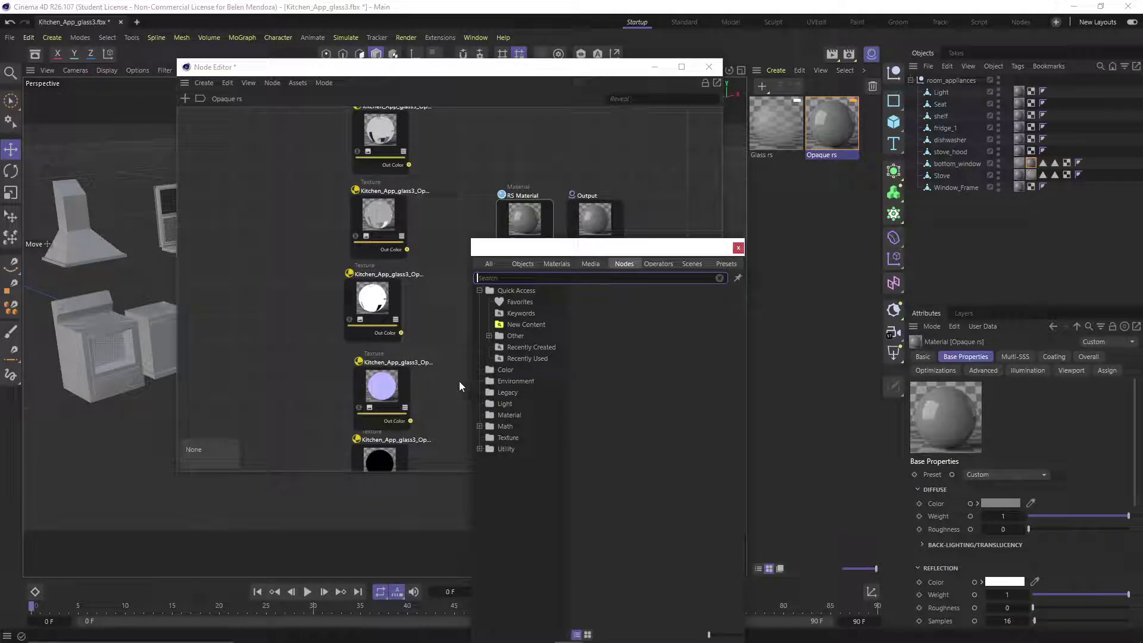
text(bump)
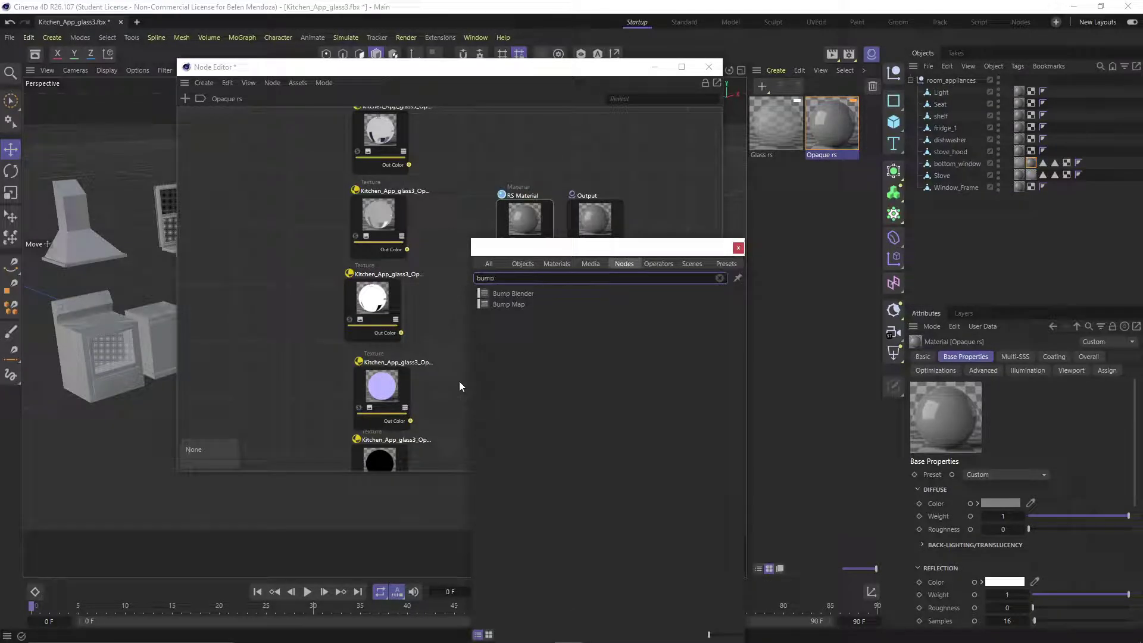
double_click(520, 307)
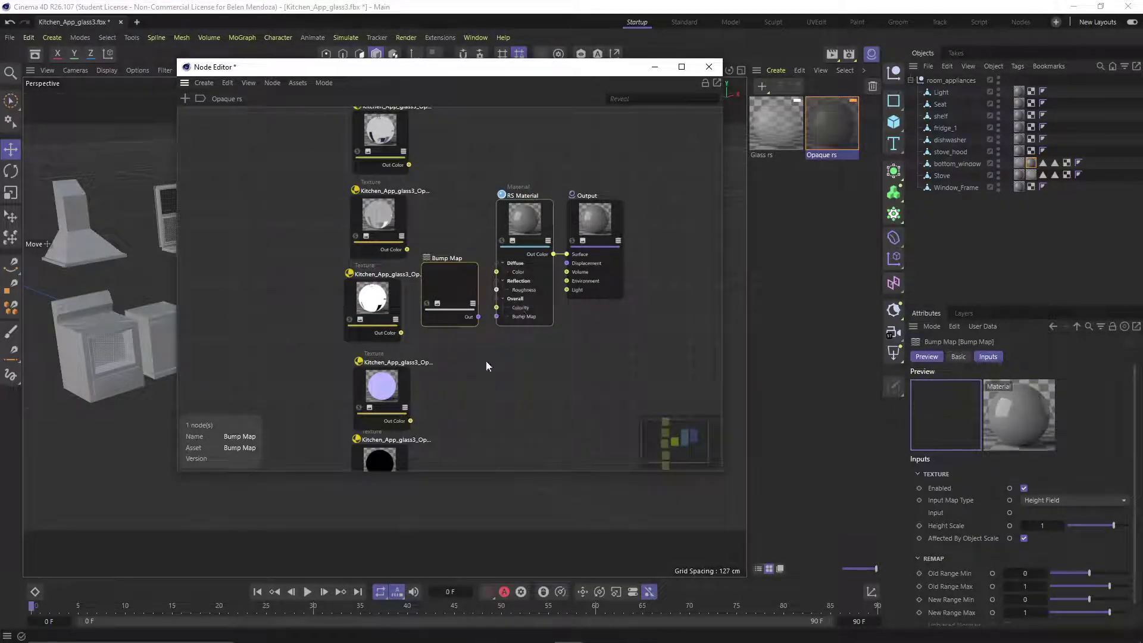
drag(437, 278, 442, 360)
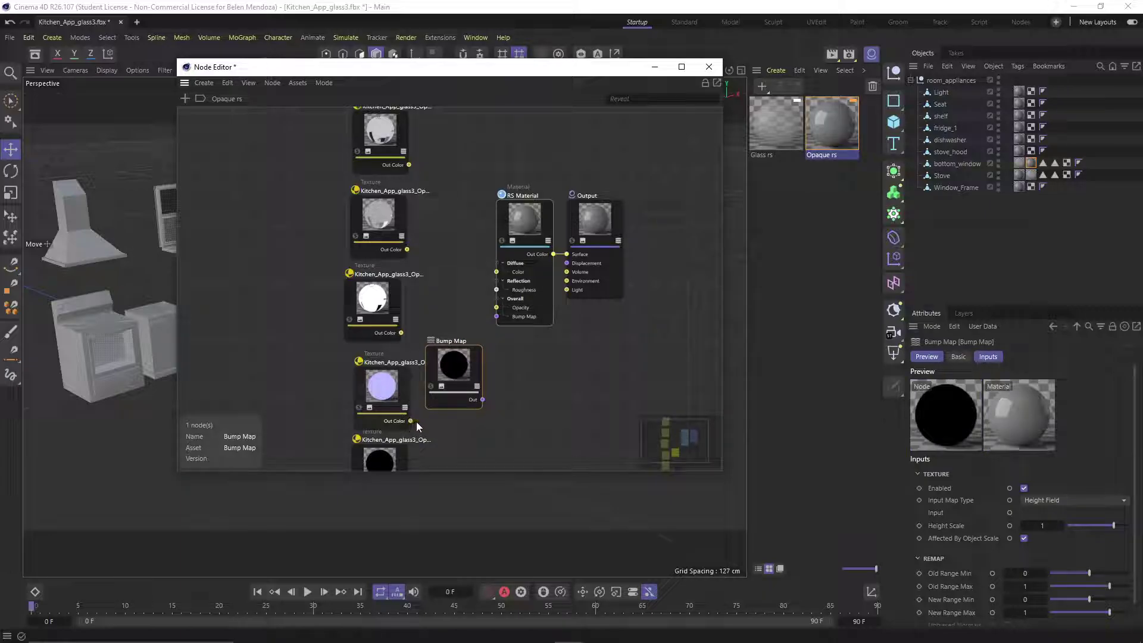
Route the Opaque Normal texture through the Bump Map node, set to Tangent-Space Normal, into RS Material's Overall Bump Map input.
drag(411, 420, 443, 405)
mouse_move(453, 407)
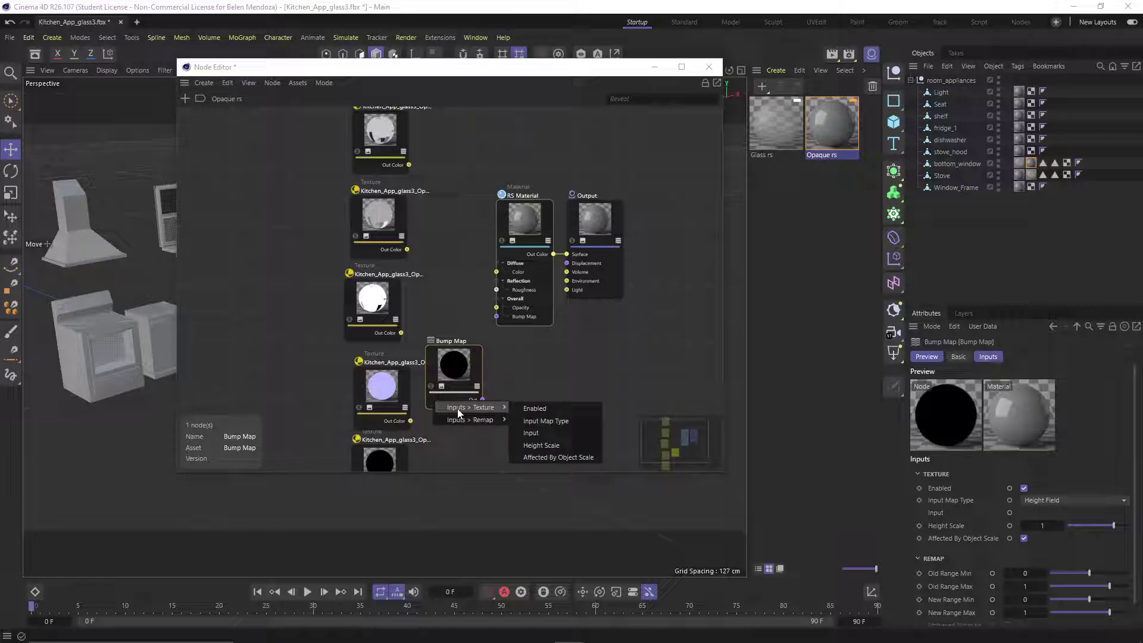
click(546, 430)
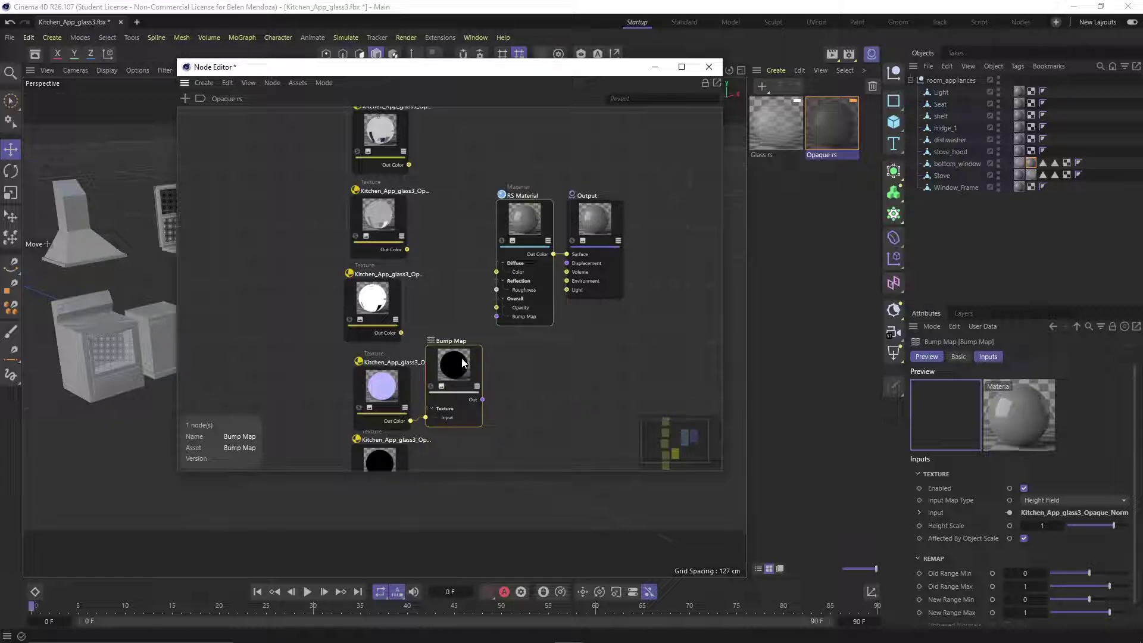
click(1040, 503)
click(1042, 522)
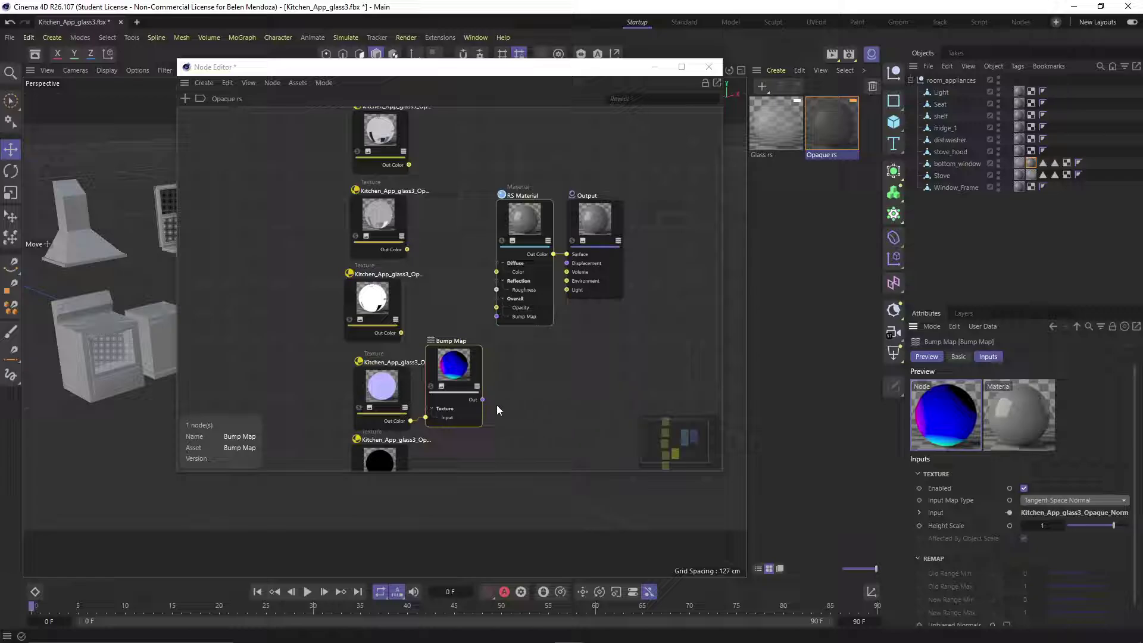
drag(482, 398, 497, 317)
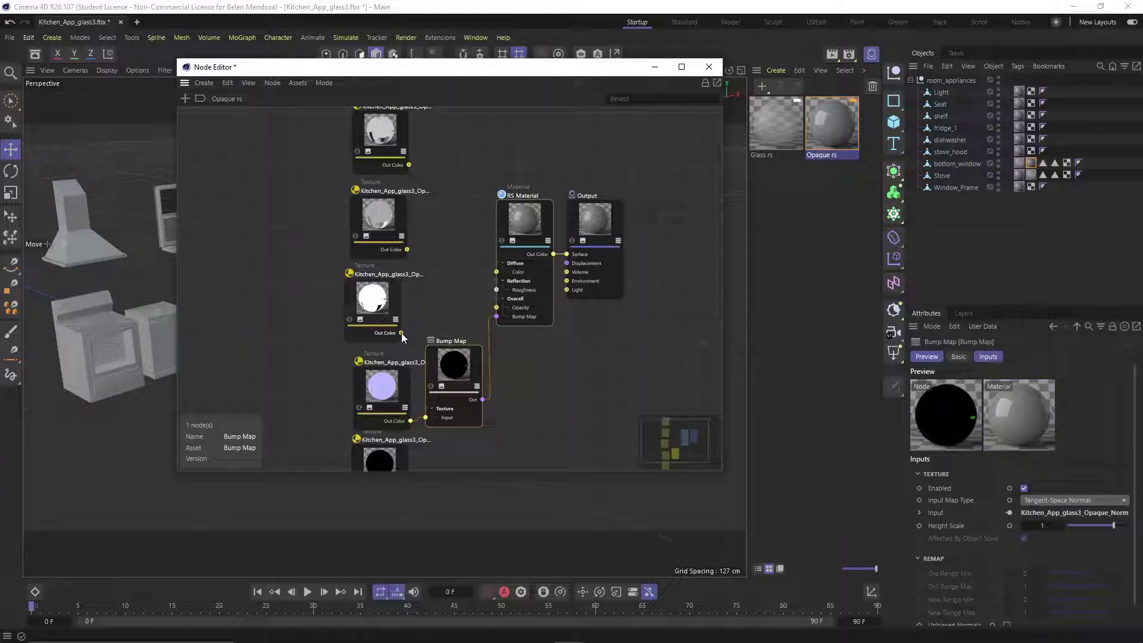
Connect the Opaque Metalness, Roughness and Color textures to RS Material's Reflection Metalness, Reflection Roughness and Diffuse Color inputs.
drag(402, 333, 535, 299)
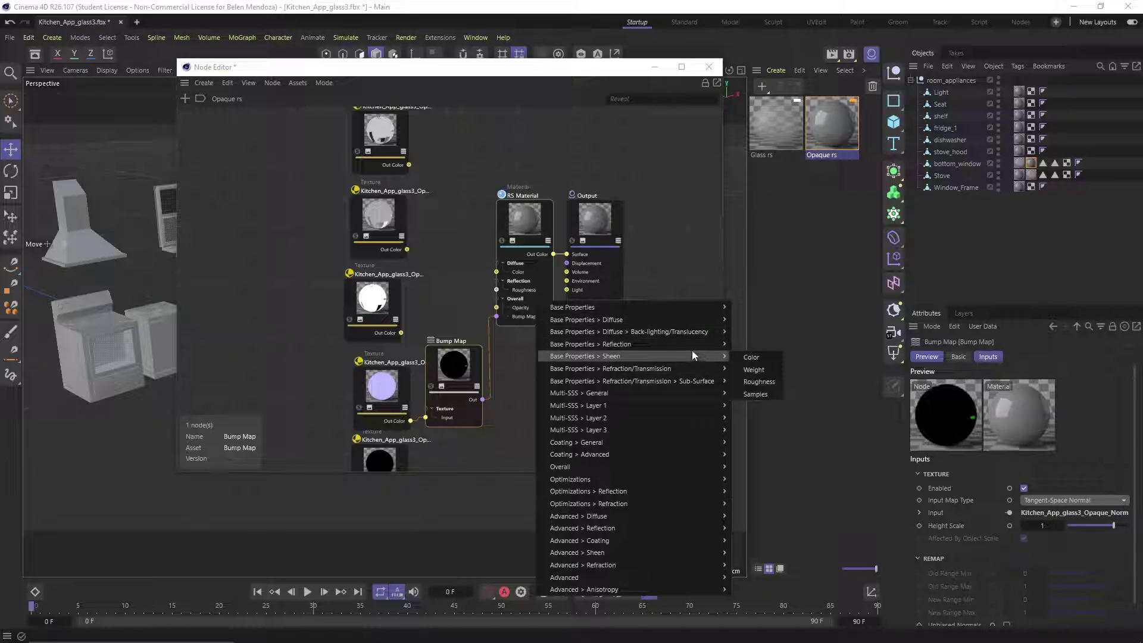
mouse_move(689, 345)
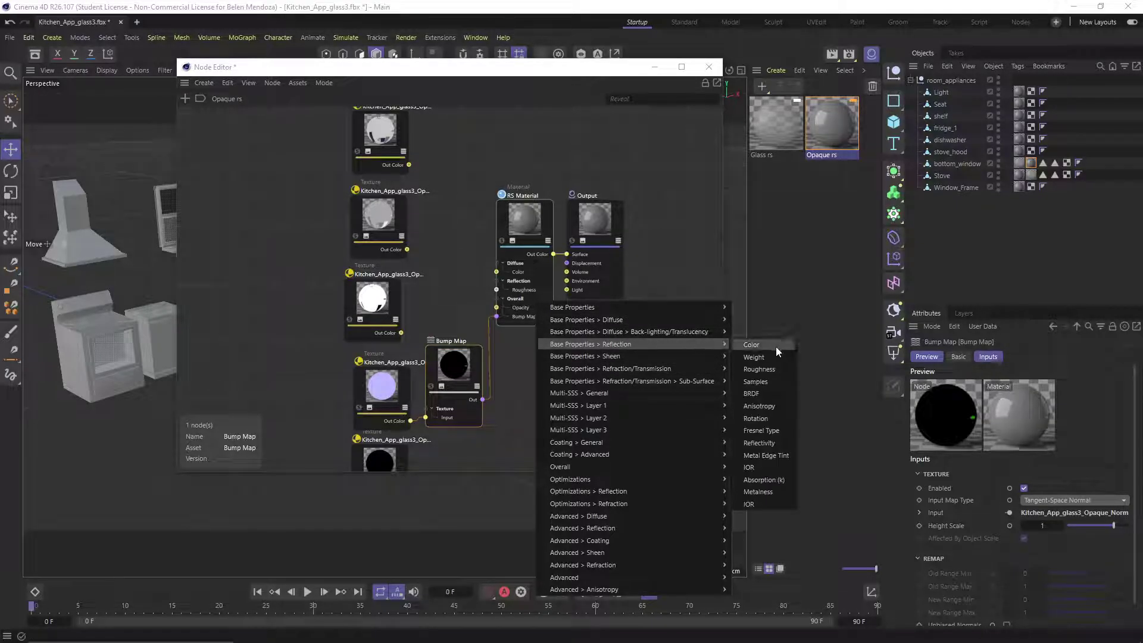
click(758, 492)
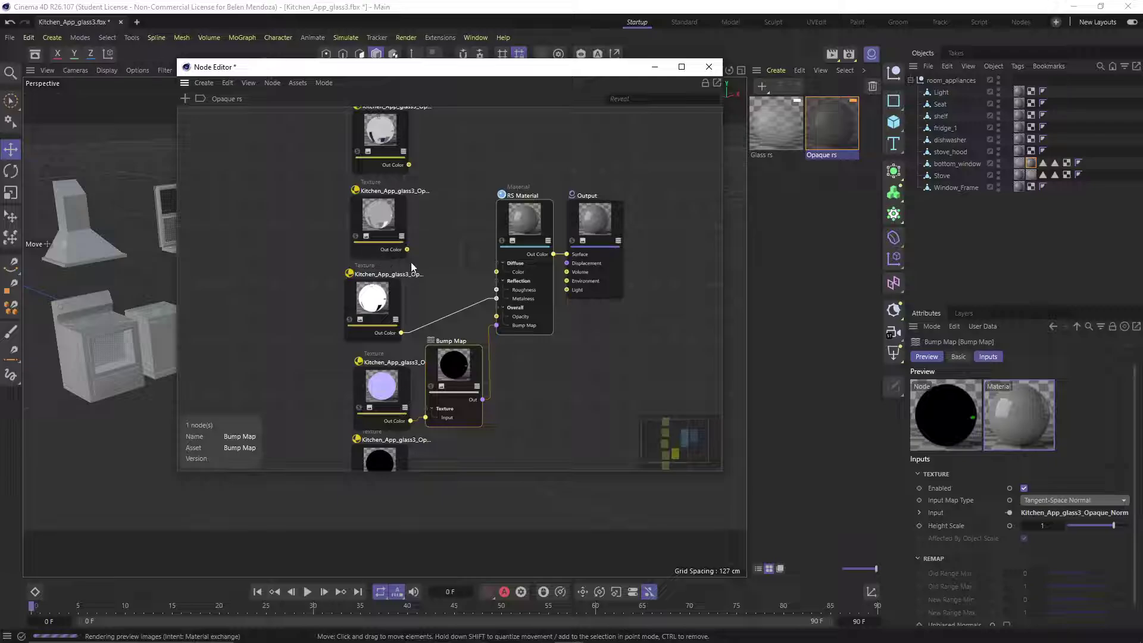
drag(407, 250, 497, 290)
drag(409, 165, 496, 271)
Connect the Opaque EmissionColor texture to RS Material's Overall Emission input and shift the Normal texture and Bump Map nodes away from RS Material.
middle_drag(525, 412, 476, 349)
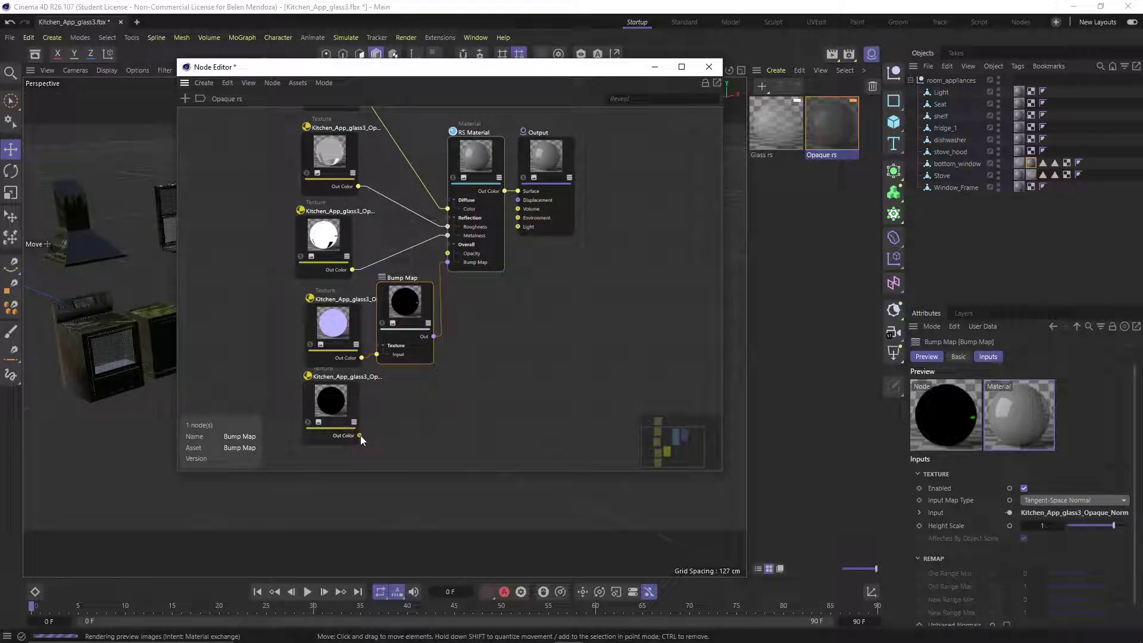
drag(359, 435, 498, 259)
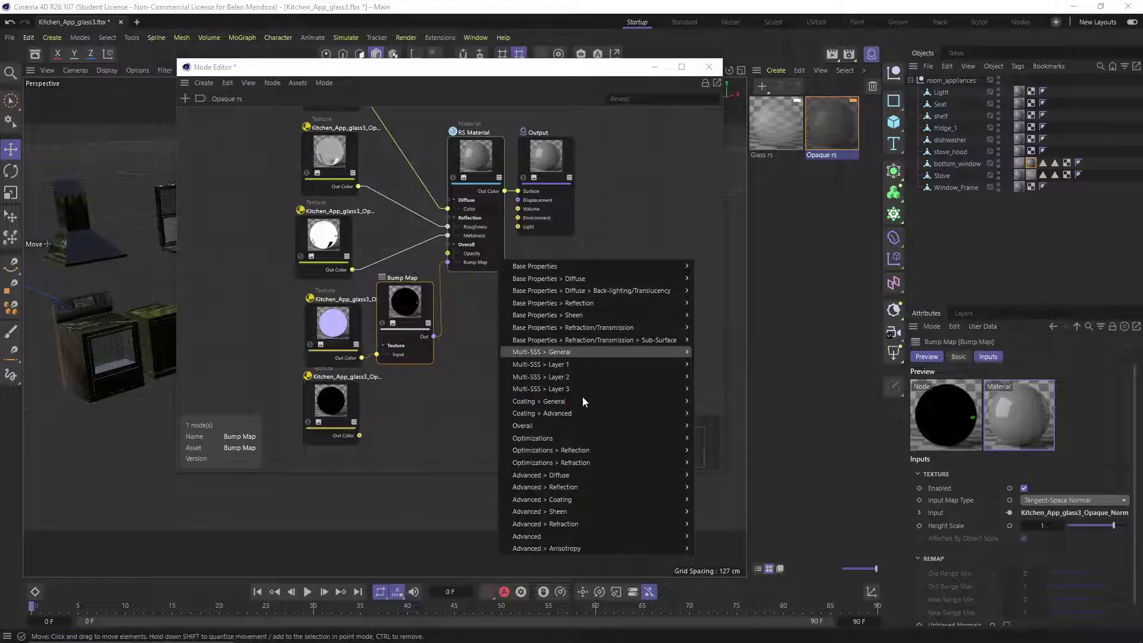
mouse_move(658, 431)
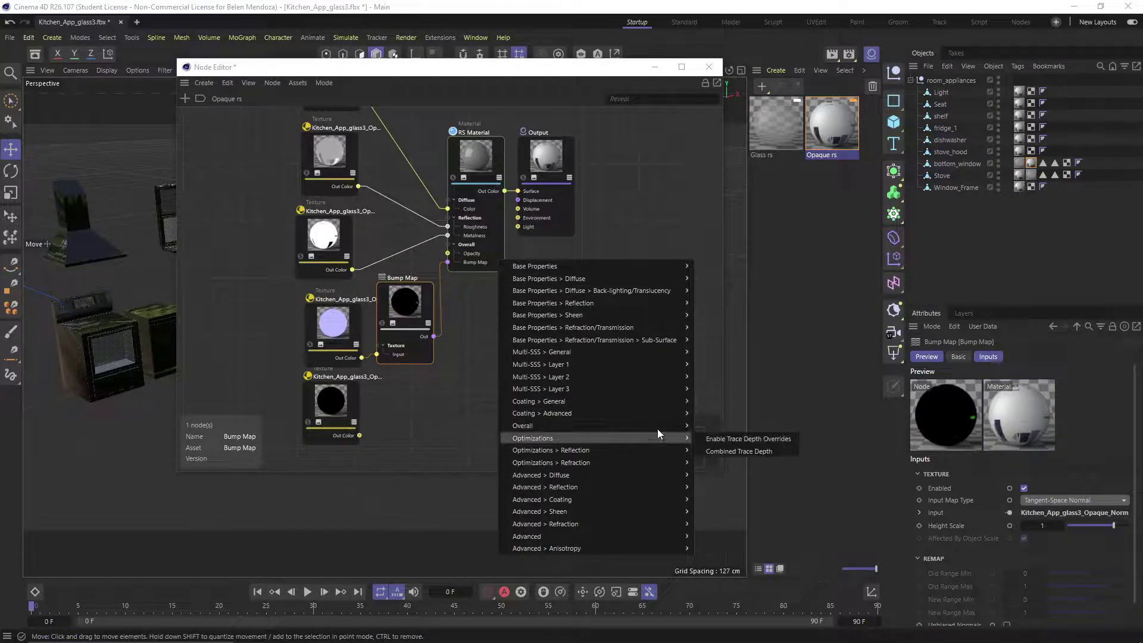
click(719, 454)
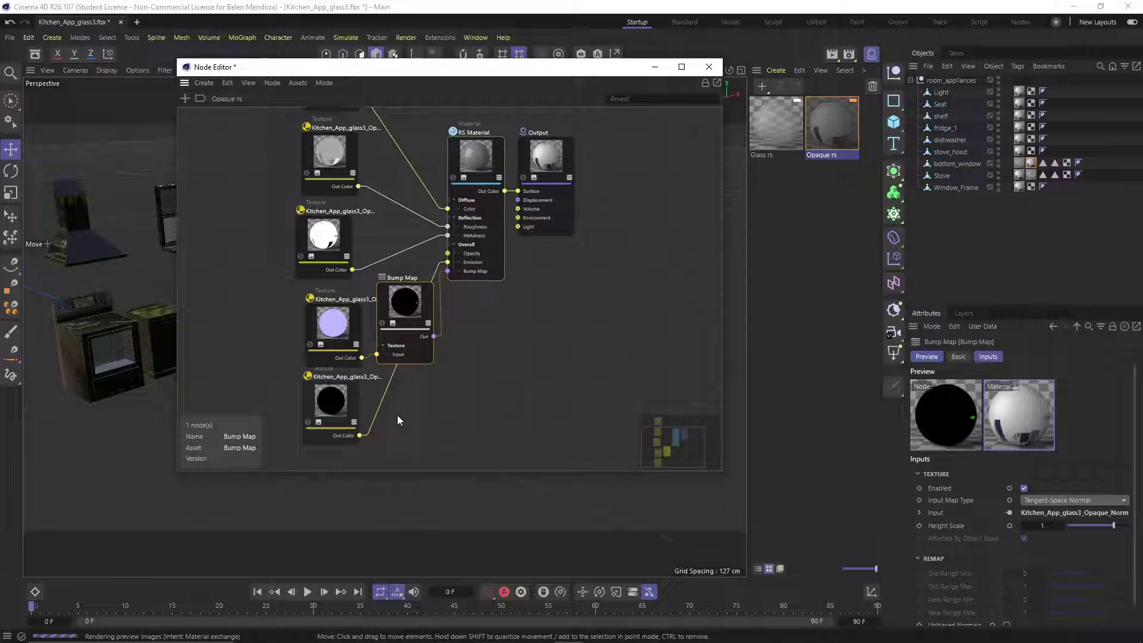
key(ctrl+z)
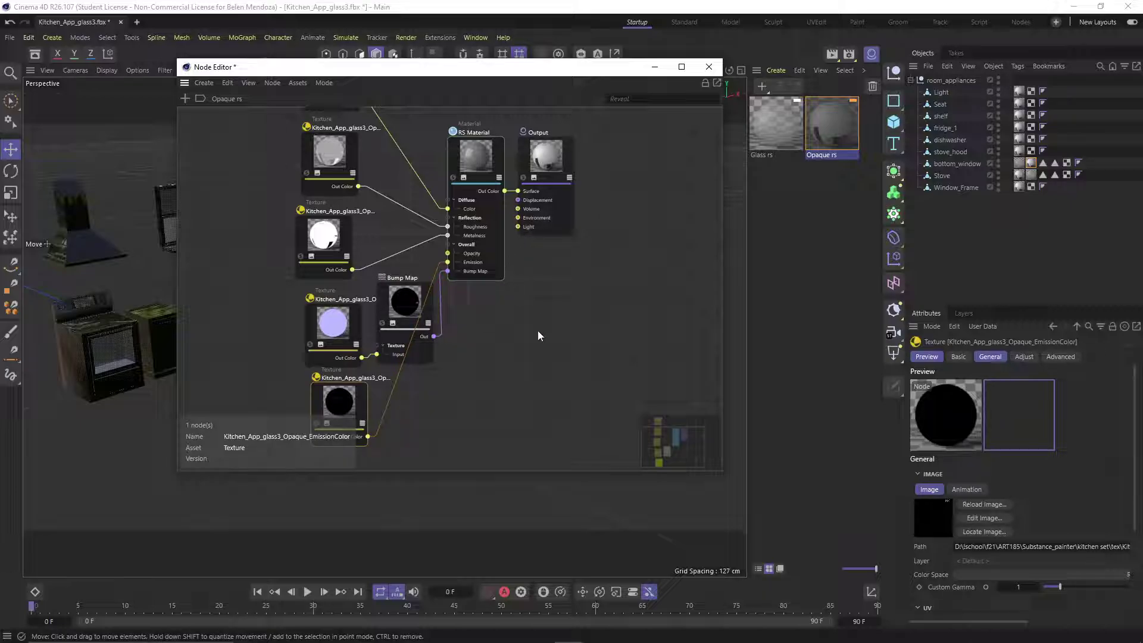
drag(274, 315, 342, 306)
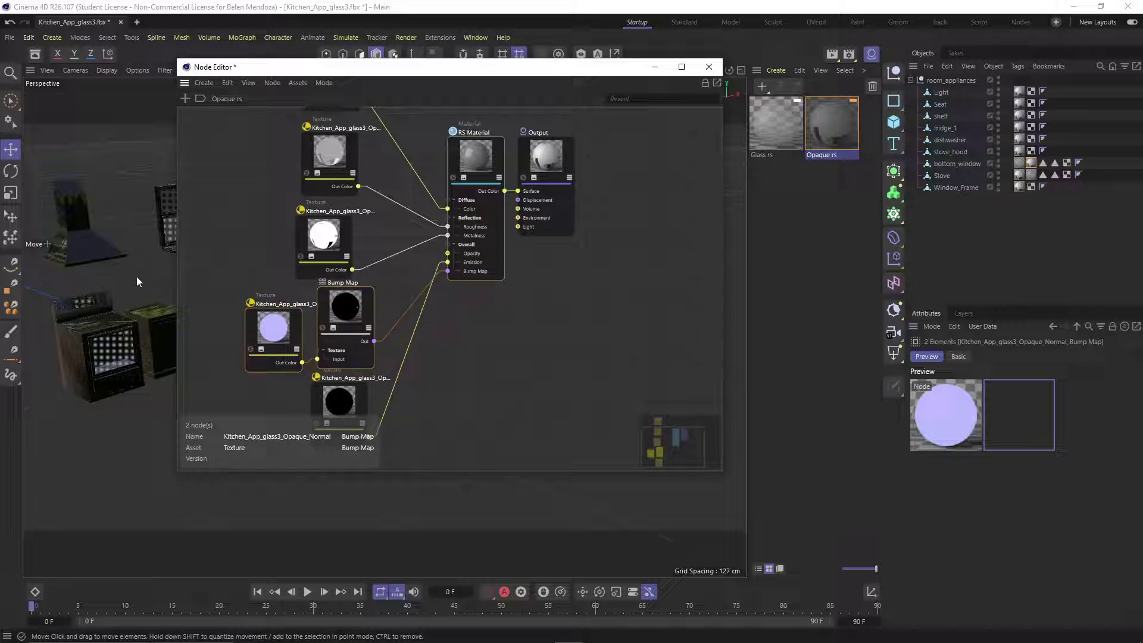
Uncover the viewport and inspect the Opaque material on the stove, hood and other appliances.
drag(546, 75, 792, 115)
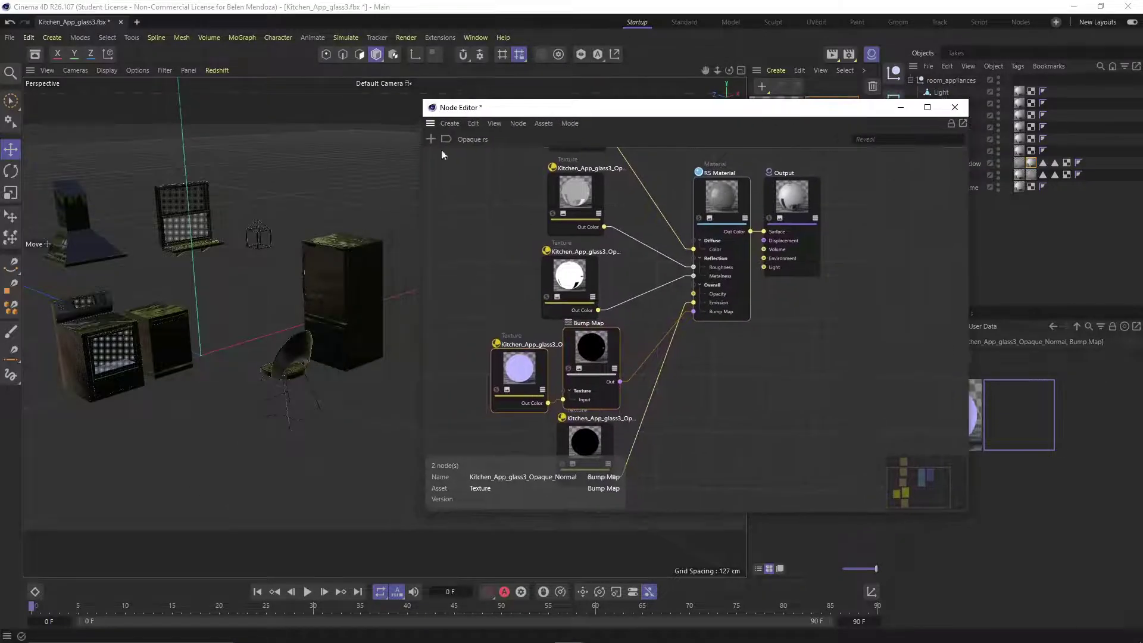
click(76, 252)
alt+drag(76, 252, 233, 329)
scroll(159, 268, up, 5)
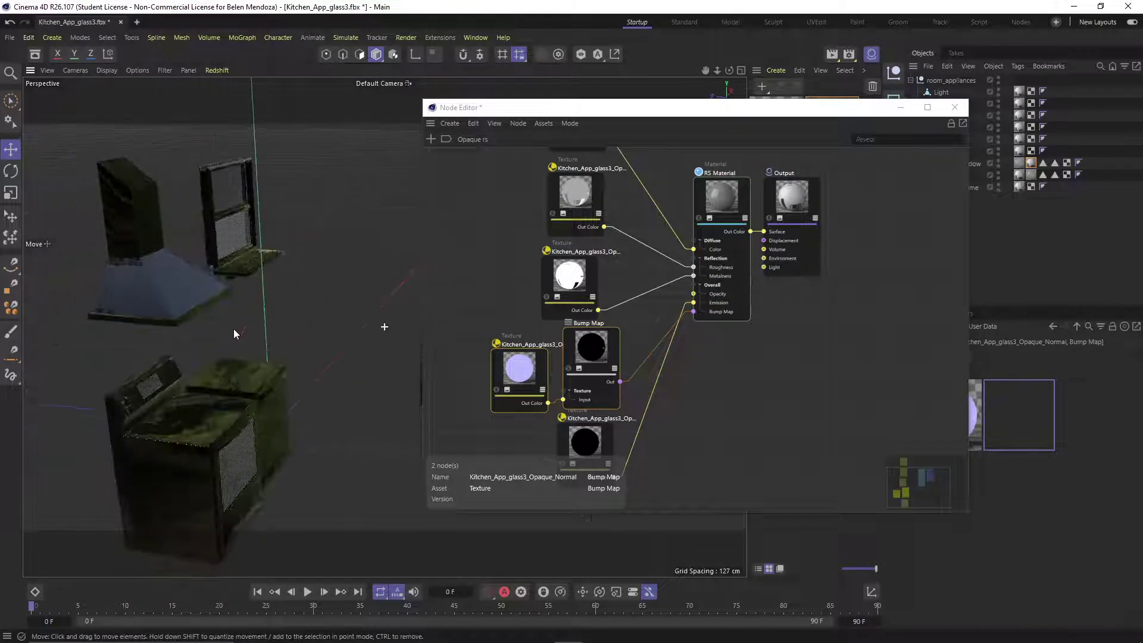
scroll(568, 324, down, 3)
middle_drag(620, 315, 564, 324)
drag(762, 110, 537, 90)
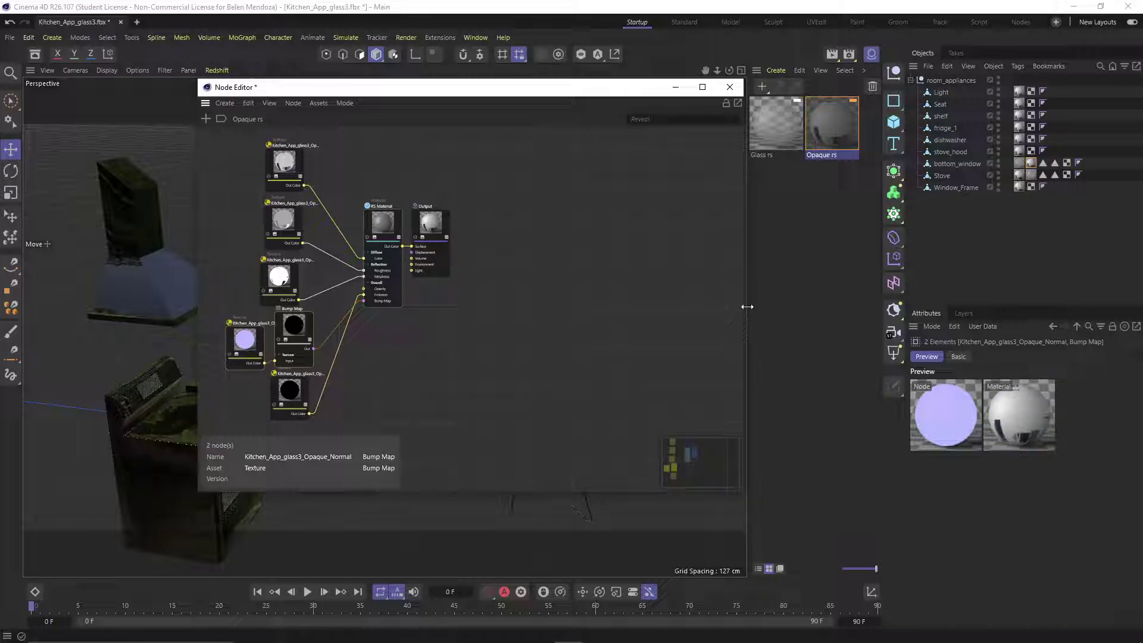
Set RS Material's reflection Fresnel Type to Metalness and its BRDF to GGX in the base properties.
scroll(461, 334, up, 3)
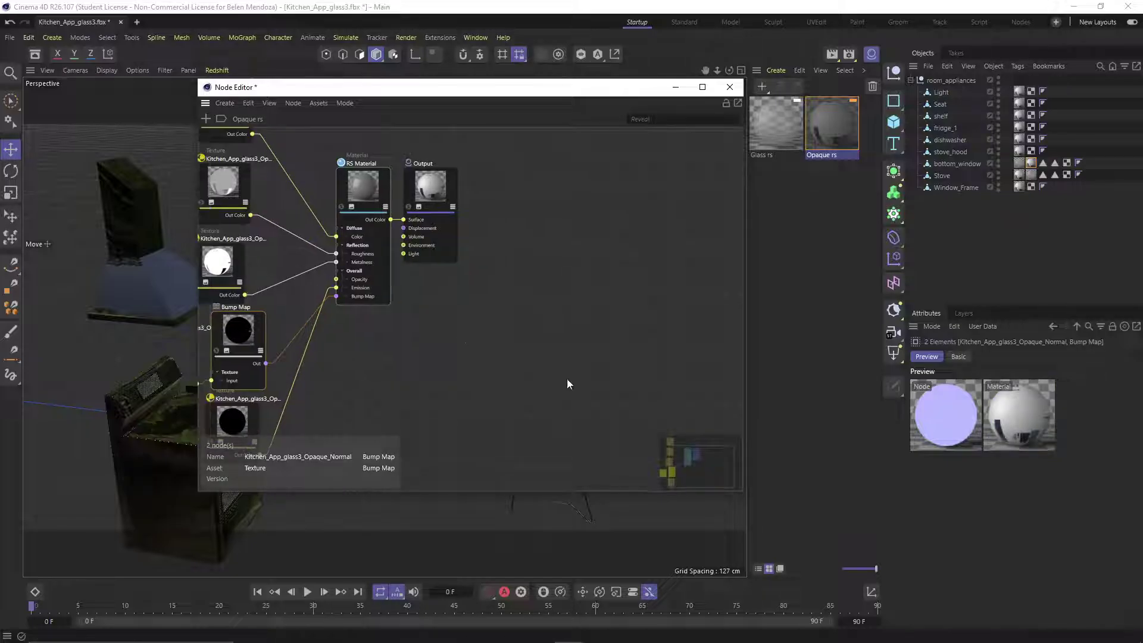
middle_drag(567, 378, 597, 379)
click(503, 220)
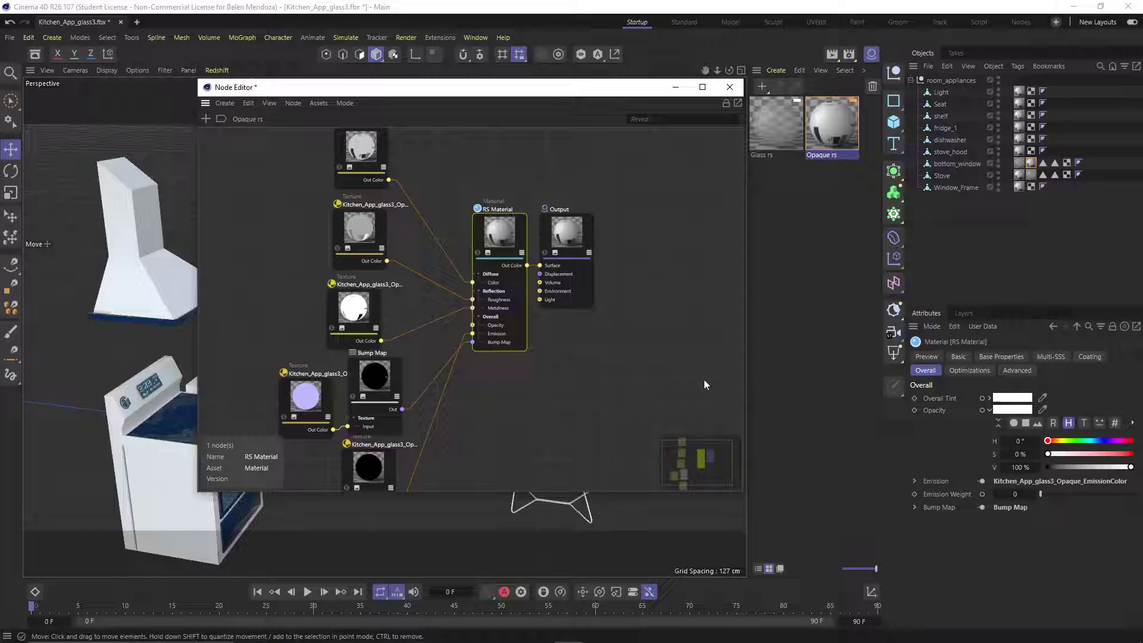
click(987, 357)
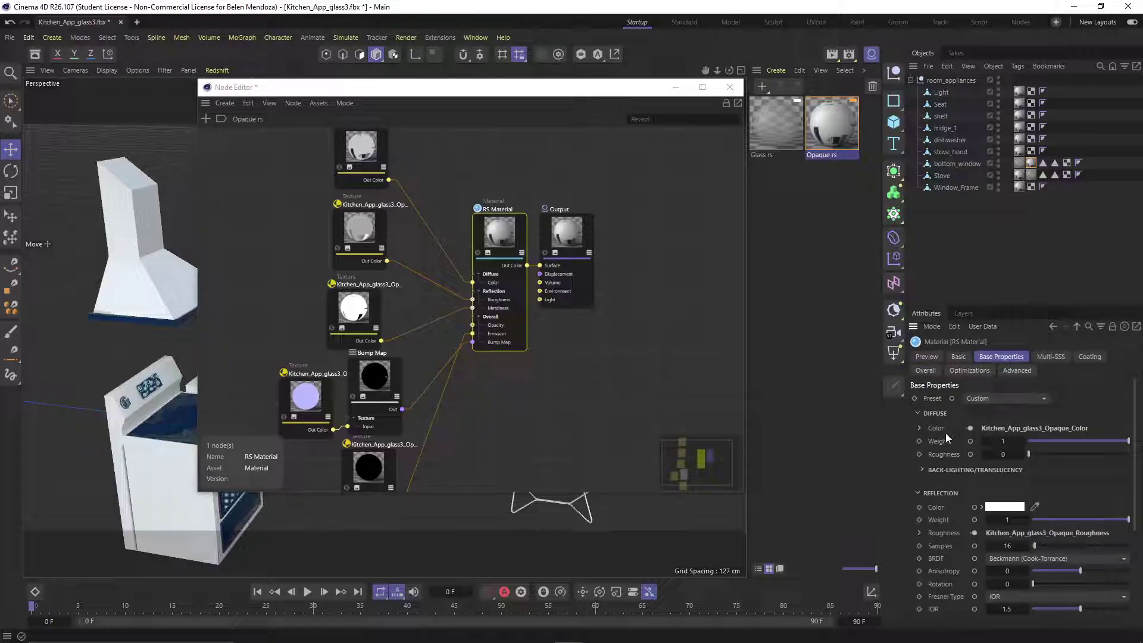
scroll(943, 441, down, 3)
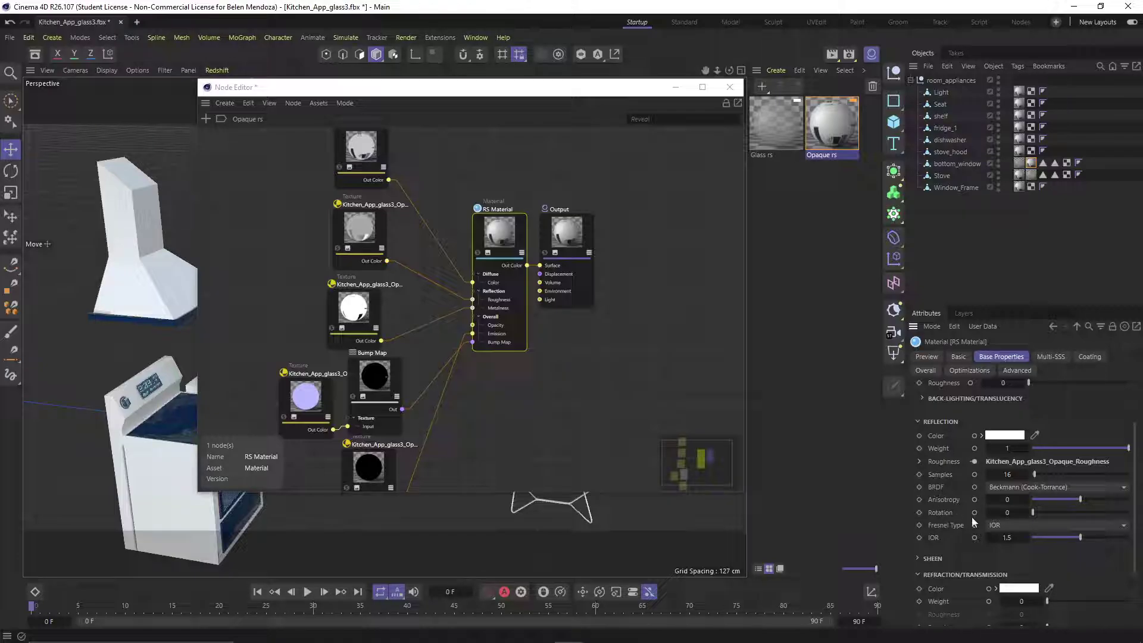
click(999, 524)
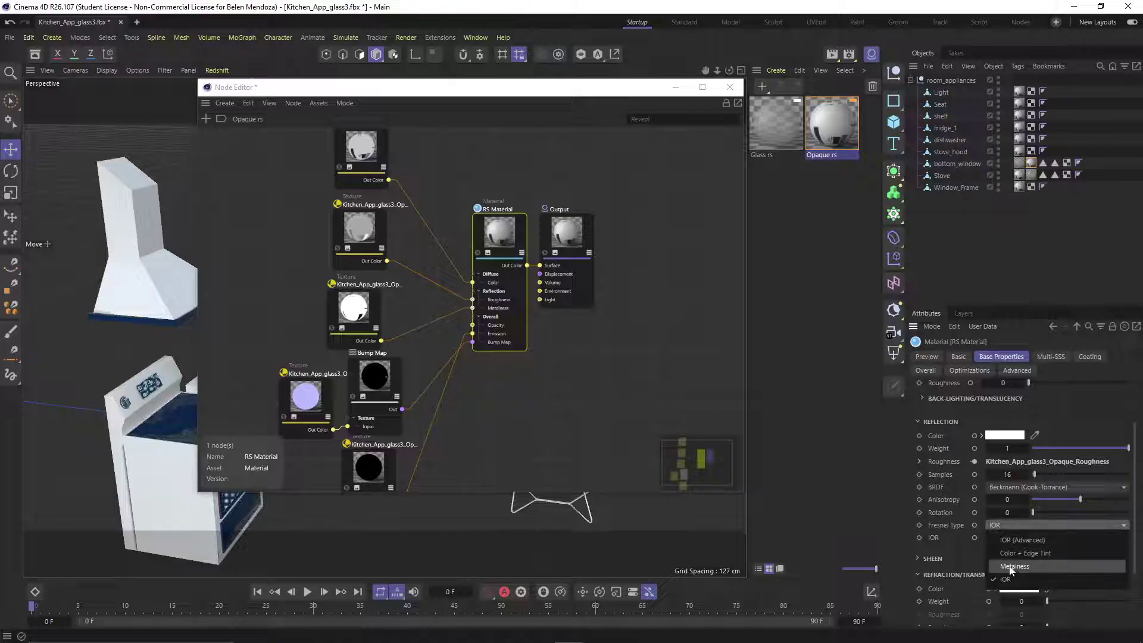
click(1010, 567)
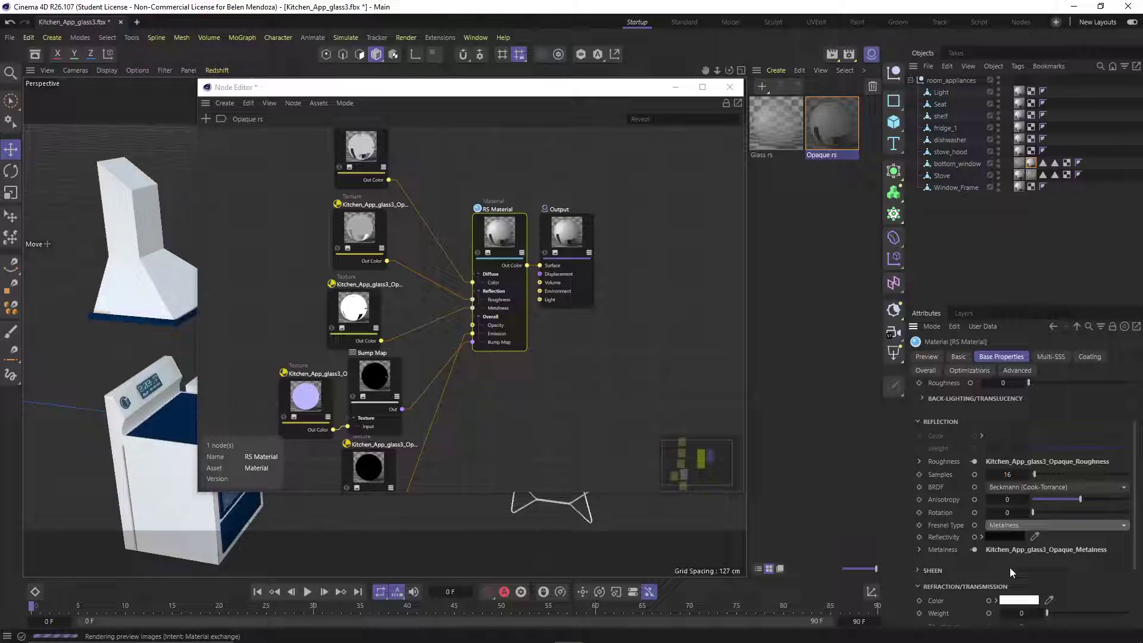
click(1010, 488)
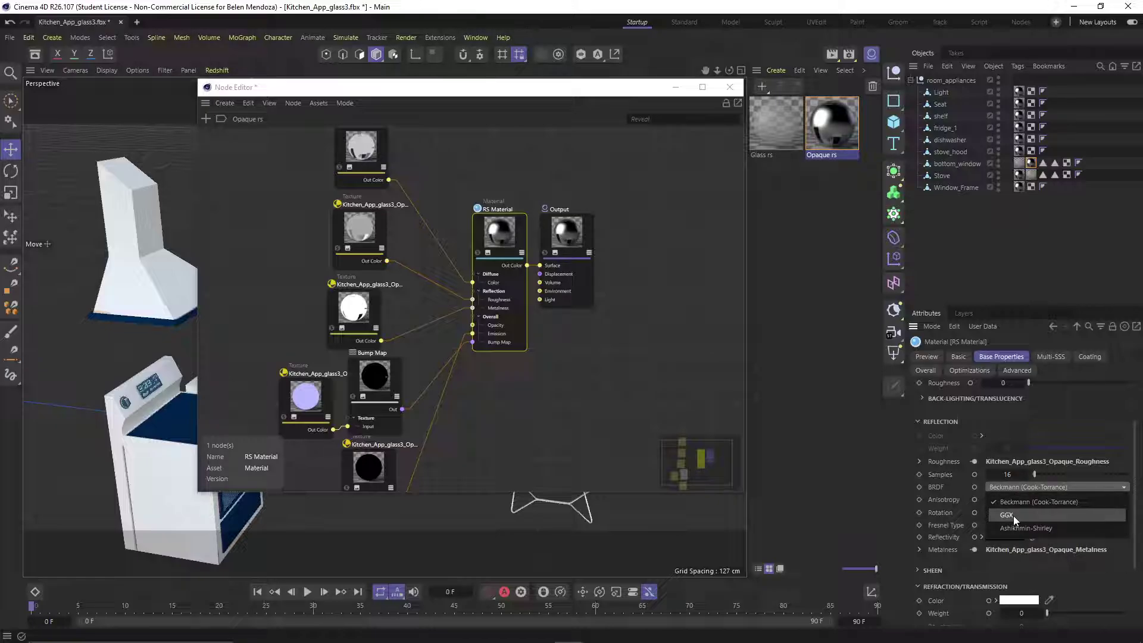
click(1014, 516)
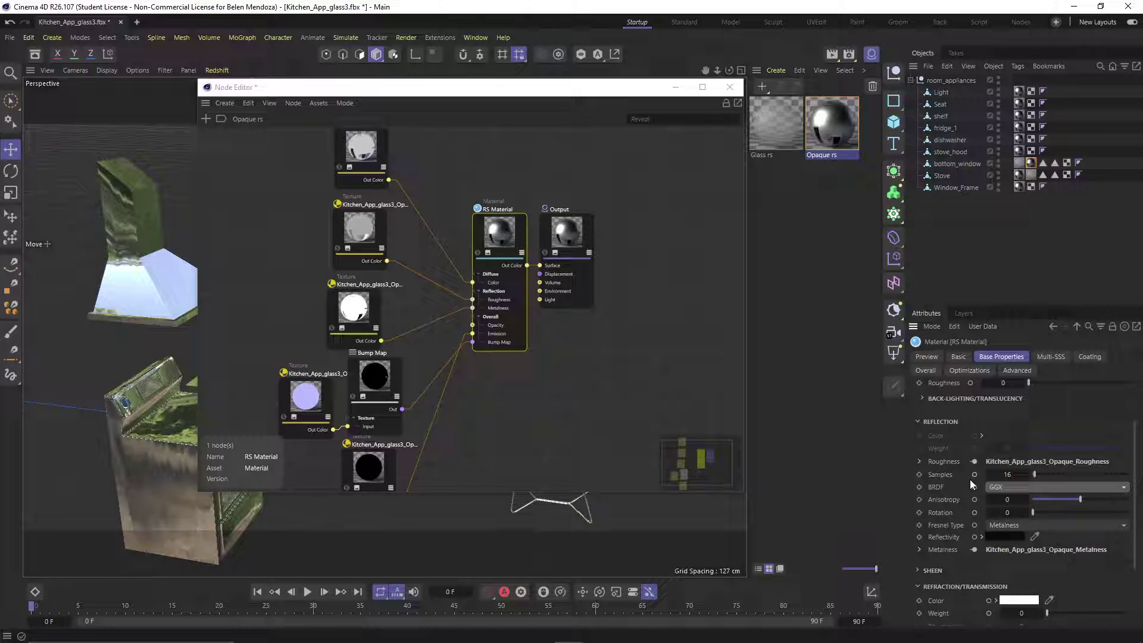
Try RS Material's Reflectivity color at 25% brightness and return it to 0%.
click(982, 537)
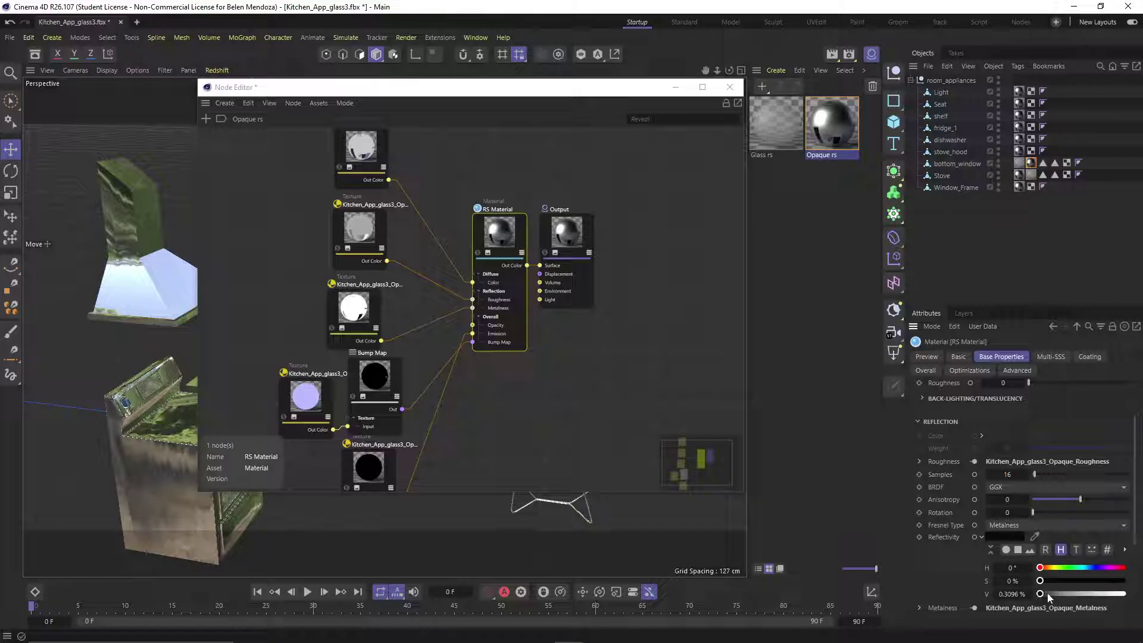
drag(1059, 593, 1061, 593)
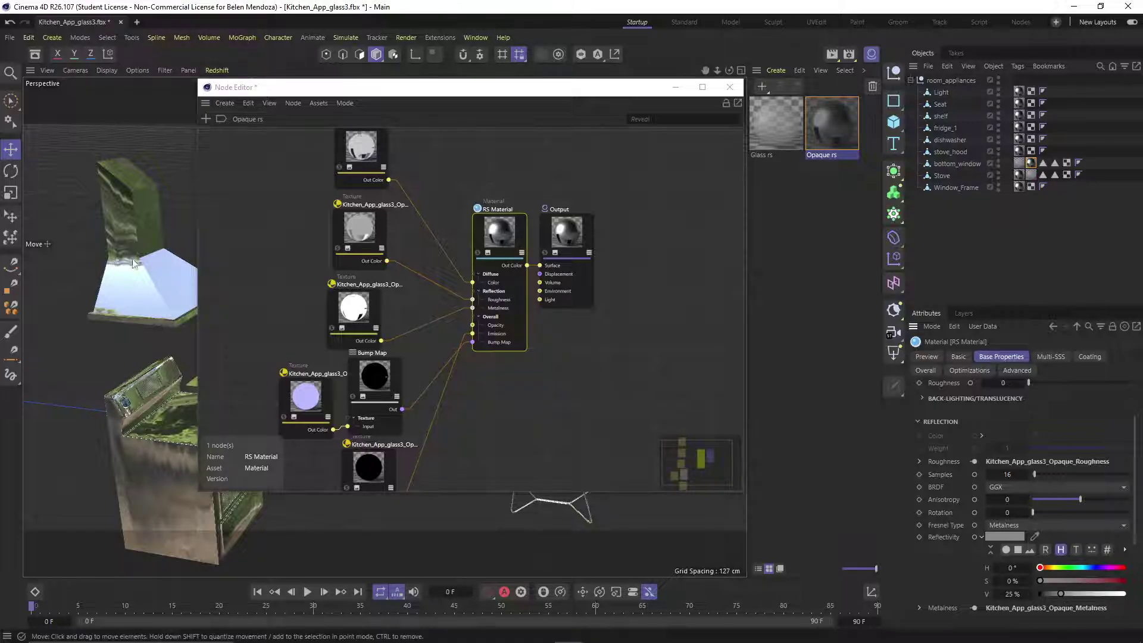
drag(1055, 594, 1039, 597)
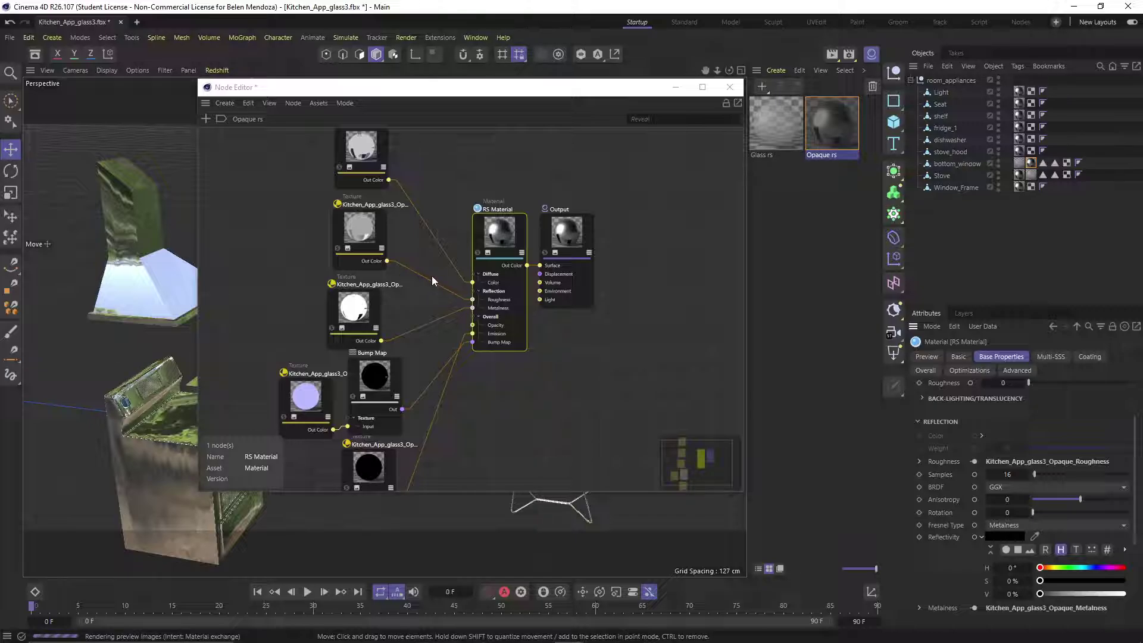
Minimize the node editor to view all the appliances, and check the Redshift render settings.
click(676, 90)
alt+drag(337, 373, 379, 383)
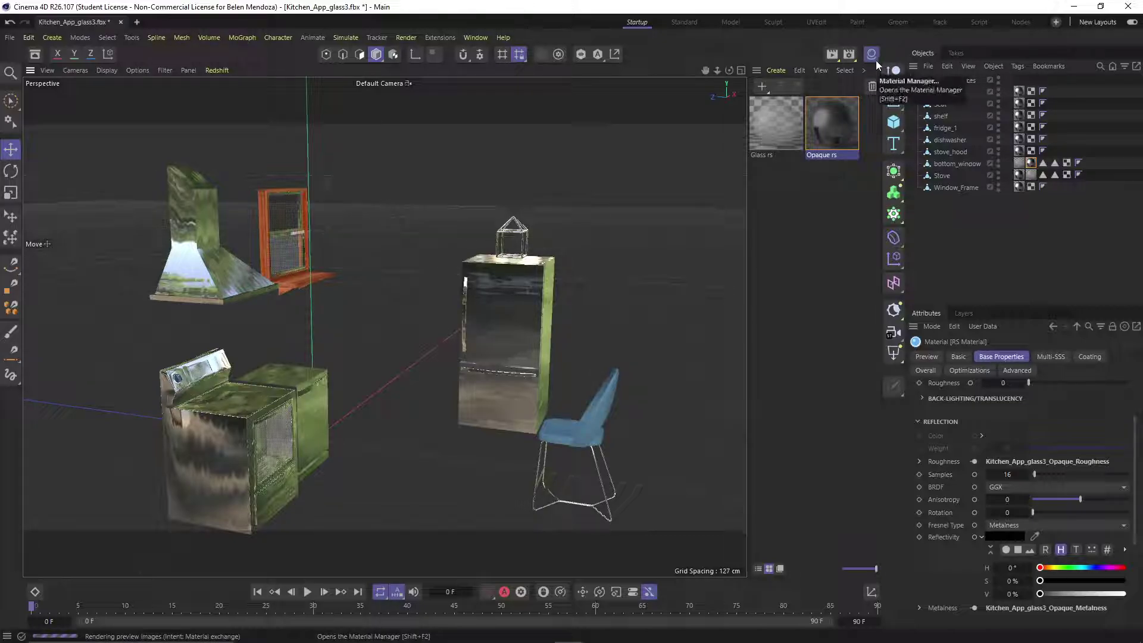
click(852, 60)
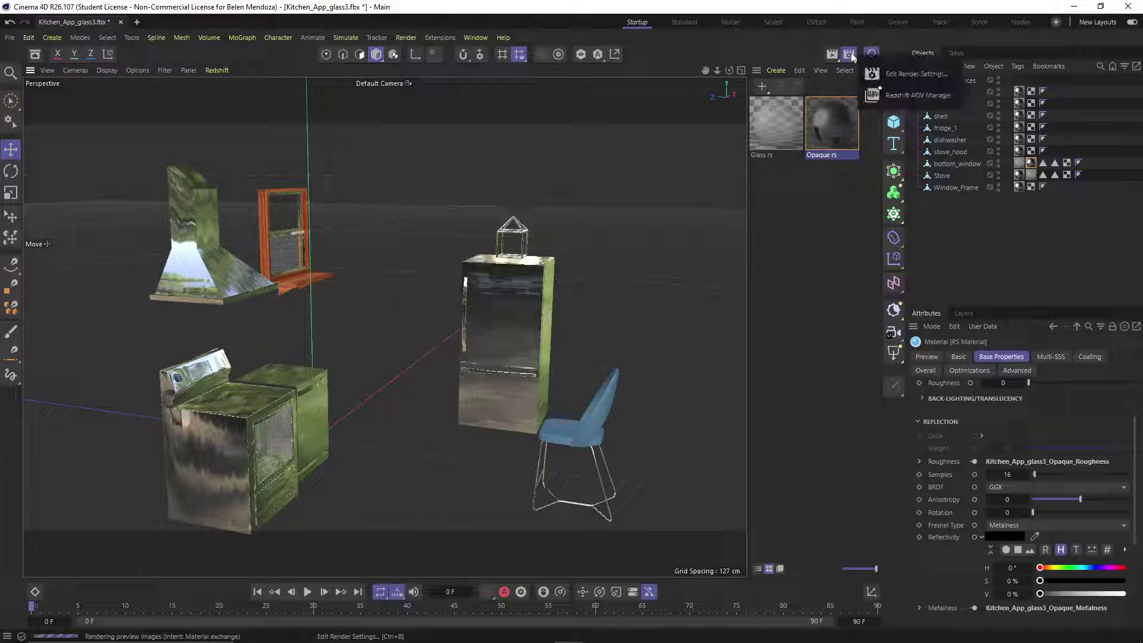
click(848, 54)
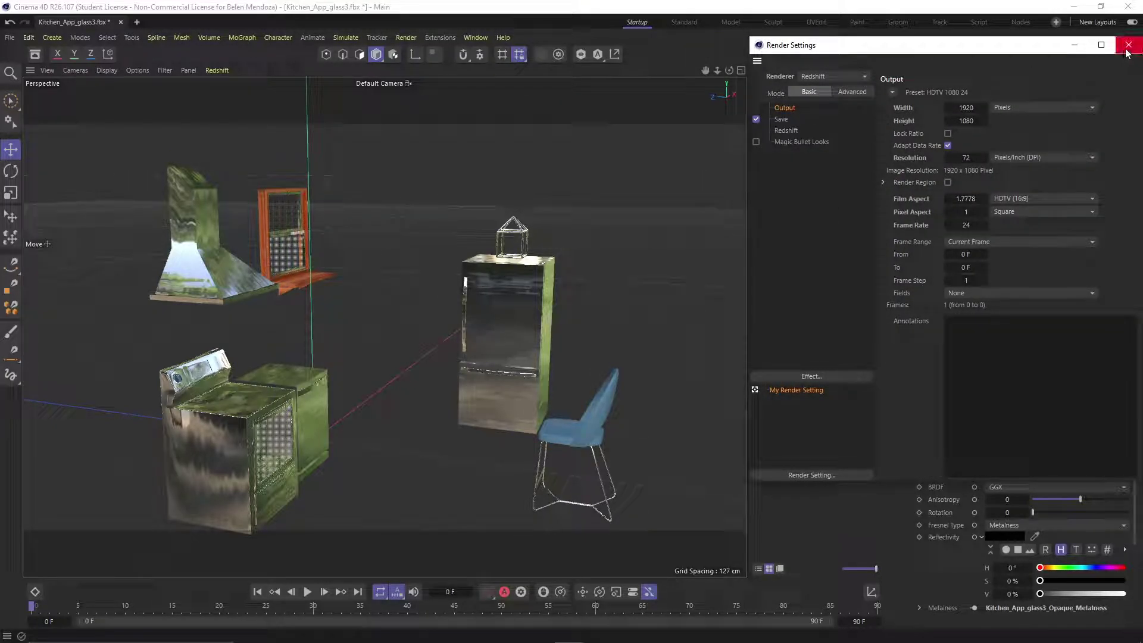
click(1128, 45)
Open the Redshift RenderView, start a progressive interactive render and inspect the textured appliances in it.
click(833, 55)
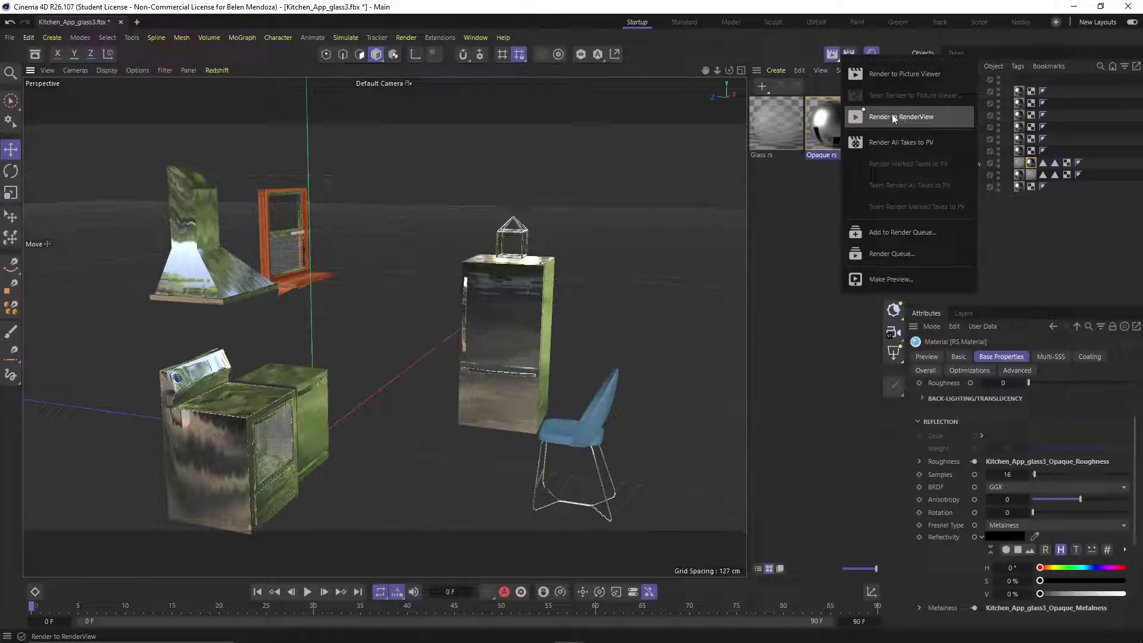
click(949, 120)
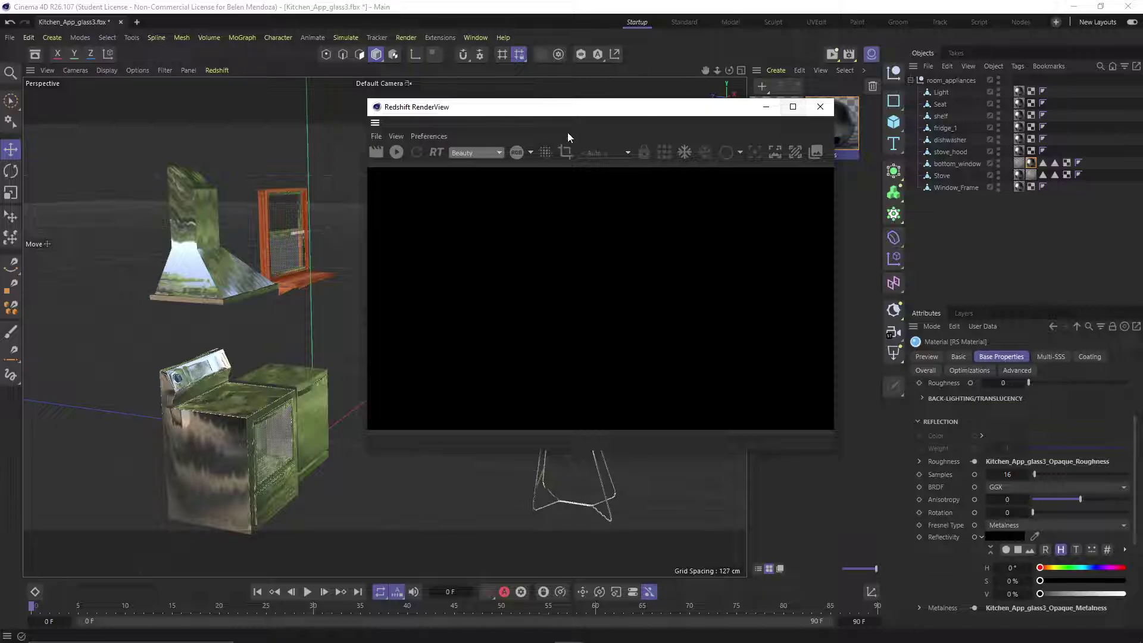
click(397, 152)
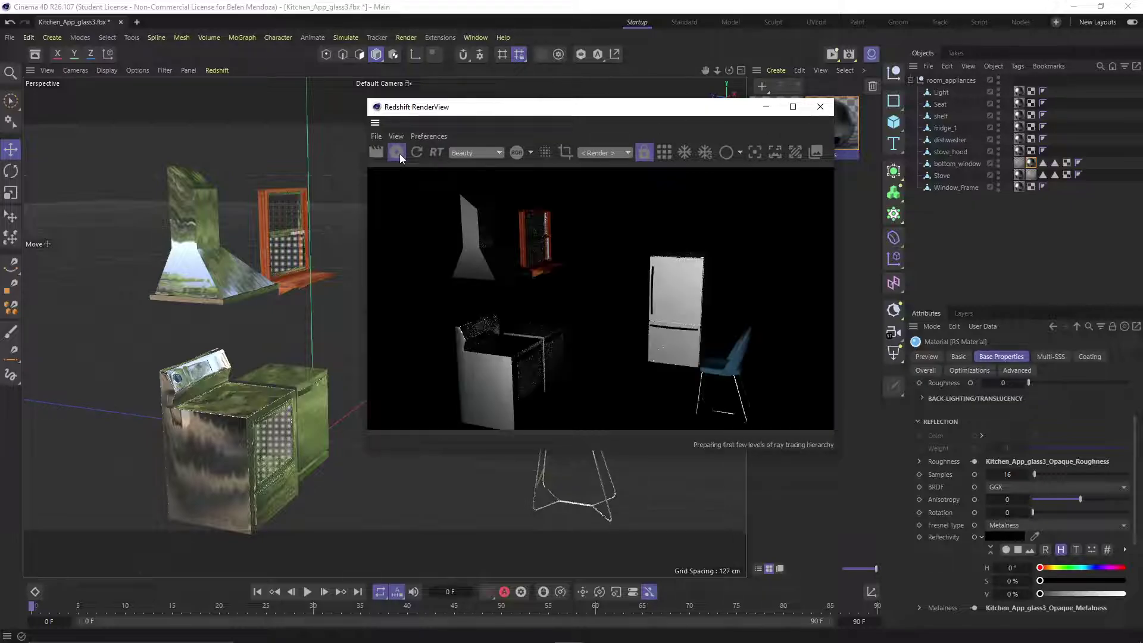
scroll(510, 365, up, 2)
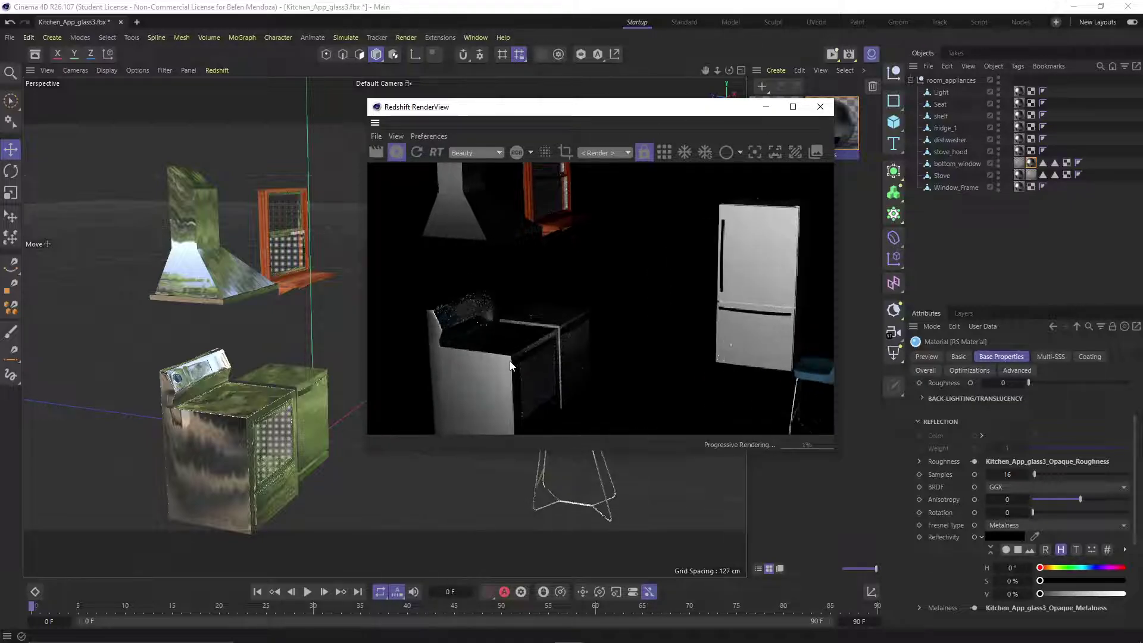
scroll(510, 365, up, 1)
drag(559, 341, 533, 348)
scroll(533, 348, down, 1)
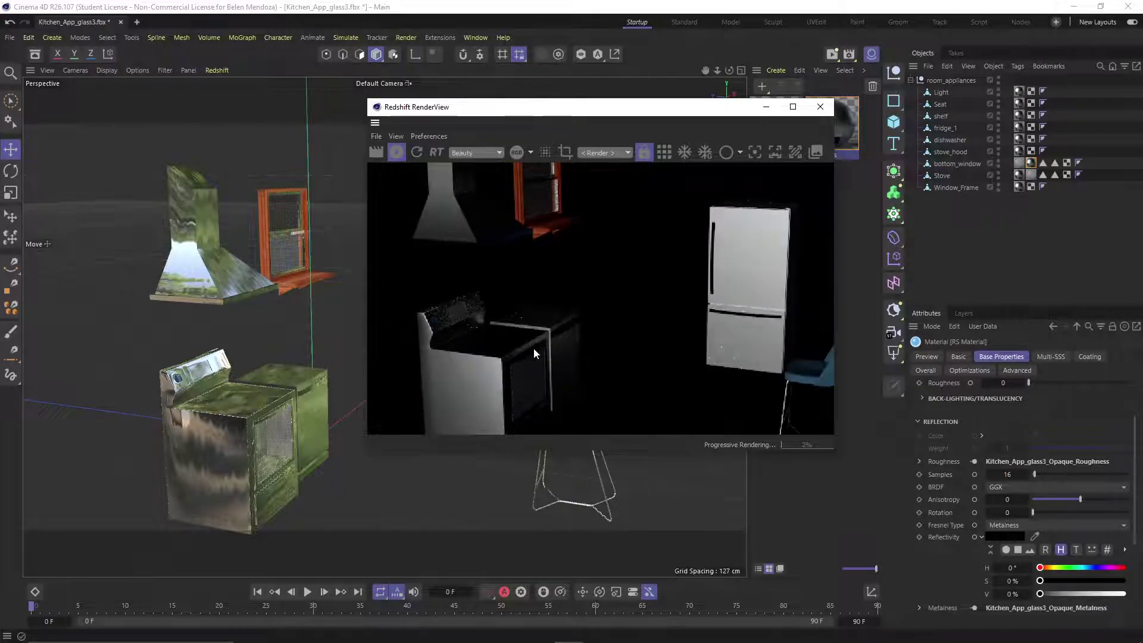
scroll(533, 348, down, 3)
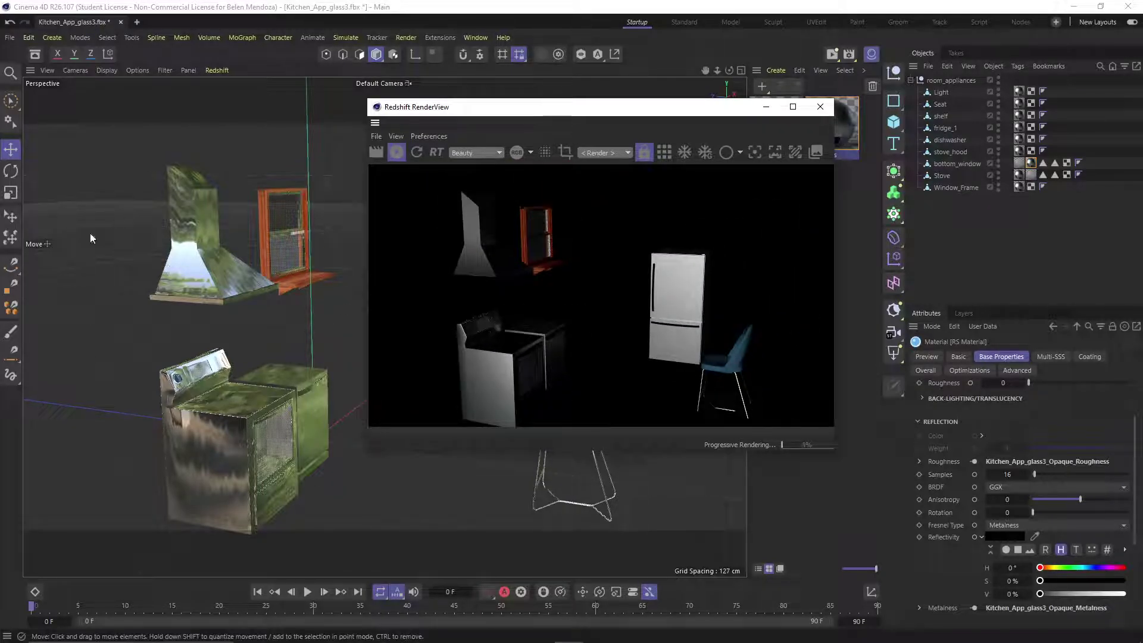
Move the RenderView aside and add a Redshift Dome Light to the scene.
drag(724, 112, 618, 95)
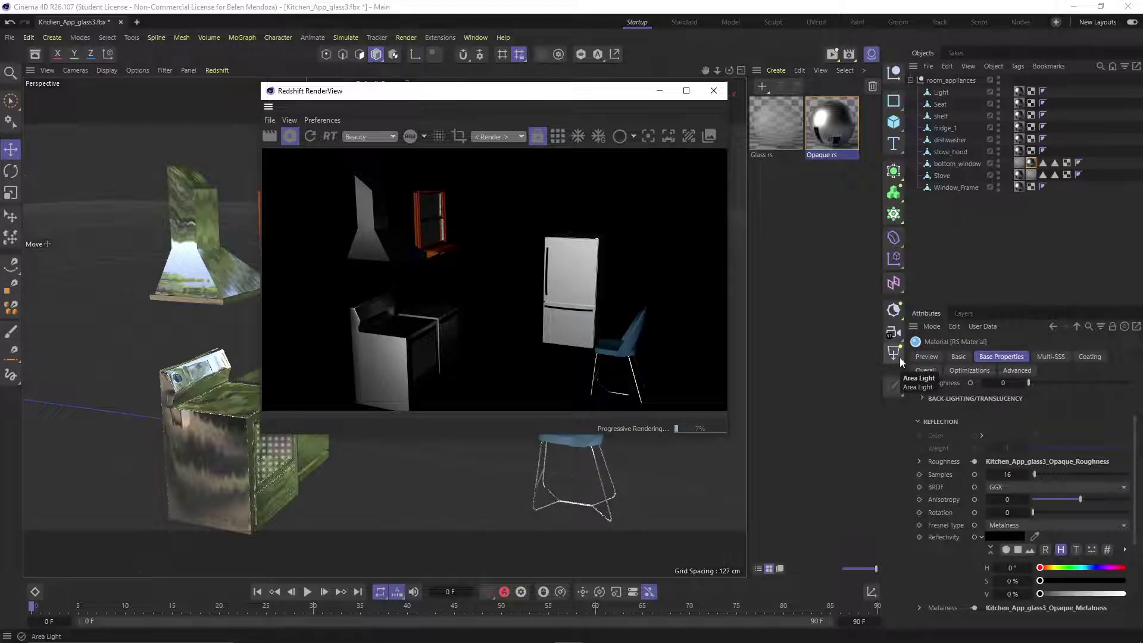
click(899, 358)
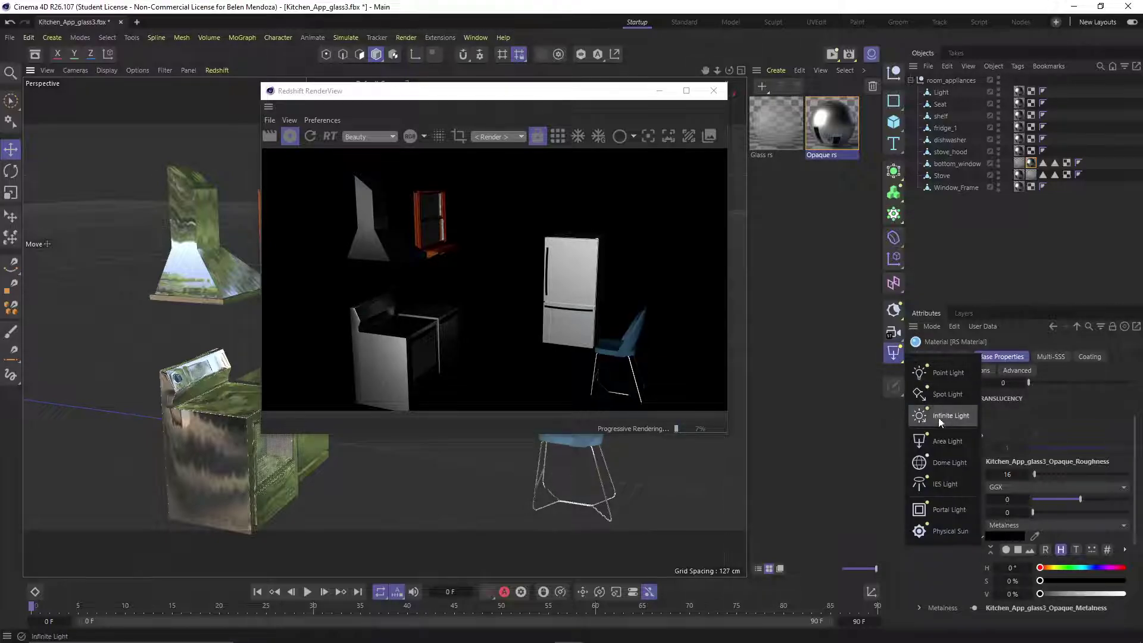
click(940, 460)
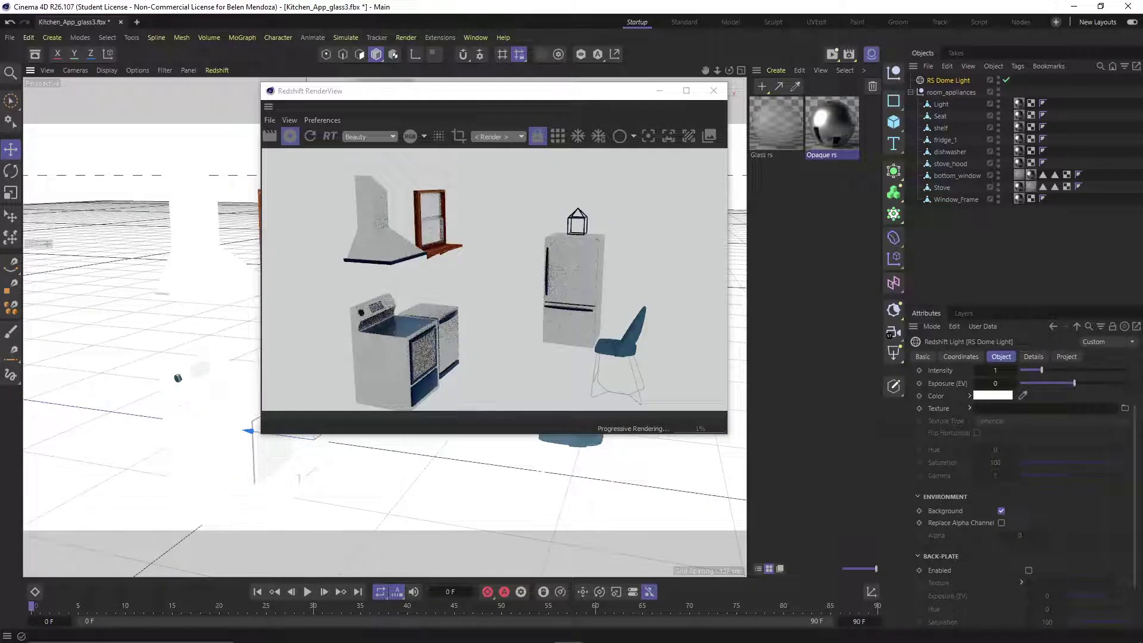
Switch to File Explorer and look through the kitchen set's tex and fbx folders for the exported texture maps.
key(alt+Tab)
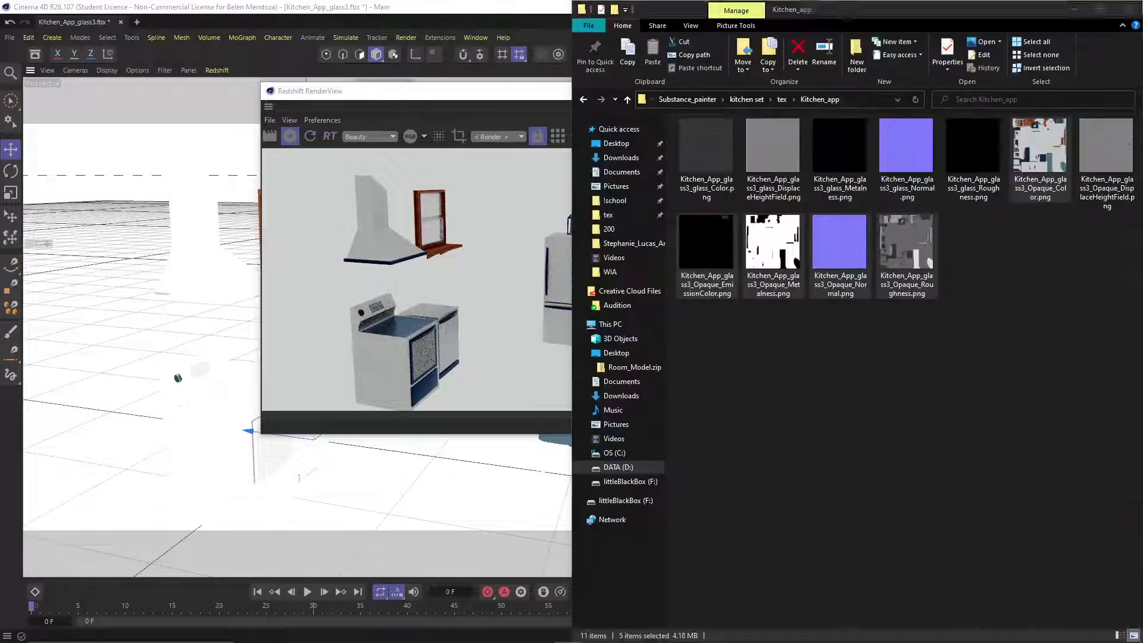
click(782, 99)
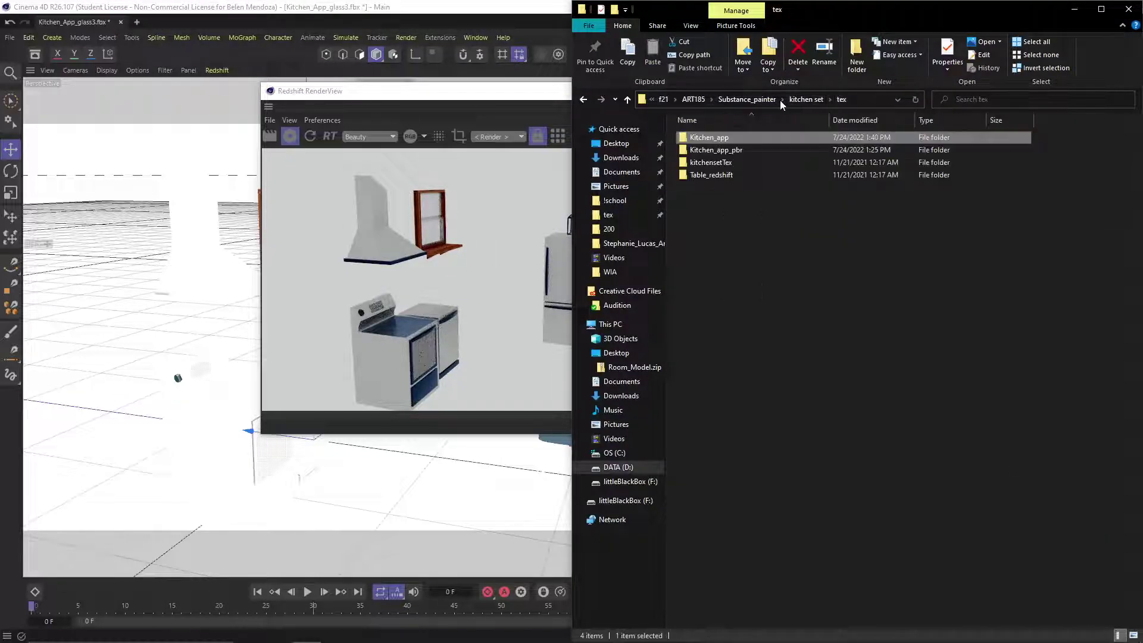
click(809, 100)
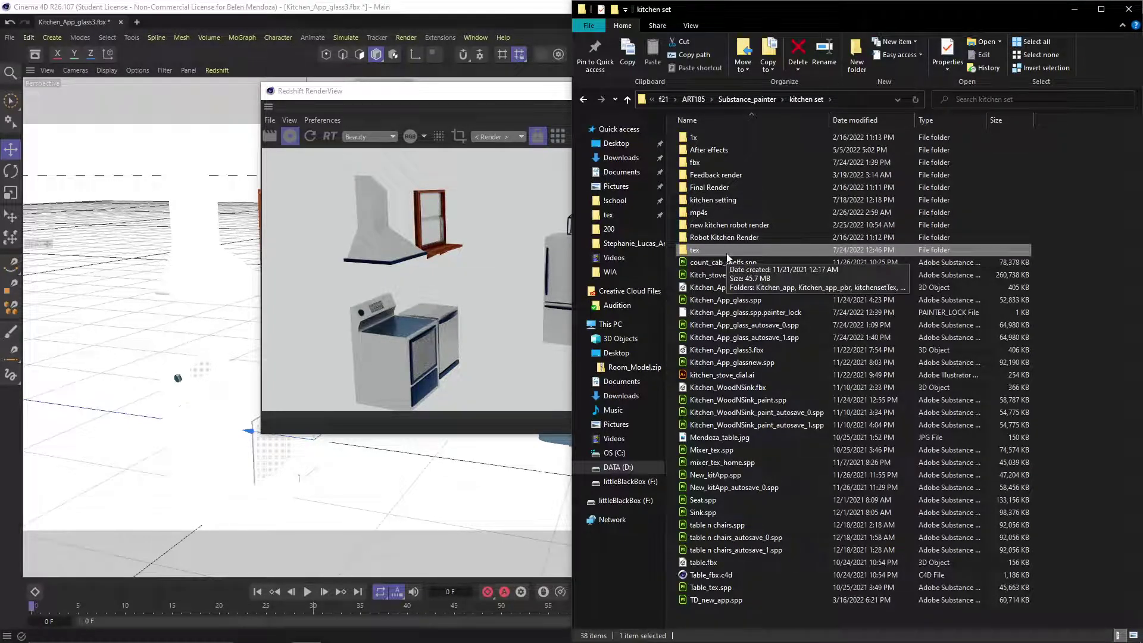
double_click(726, 255)
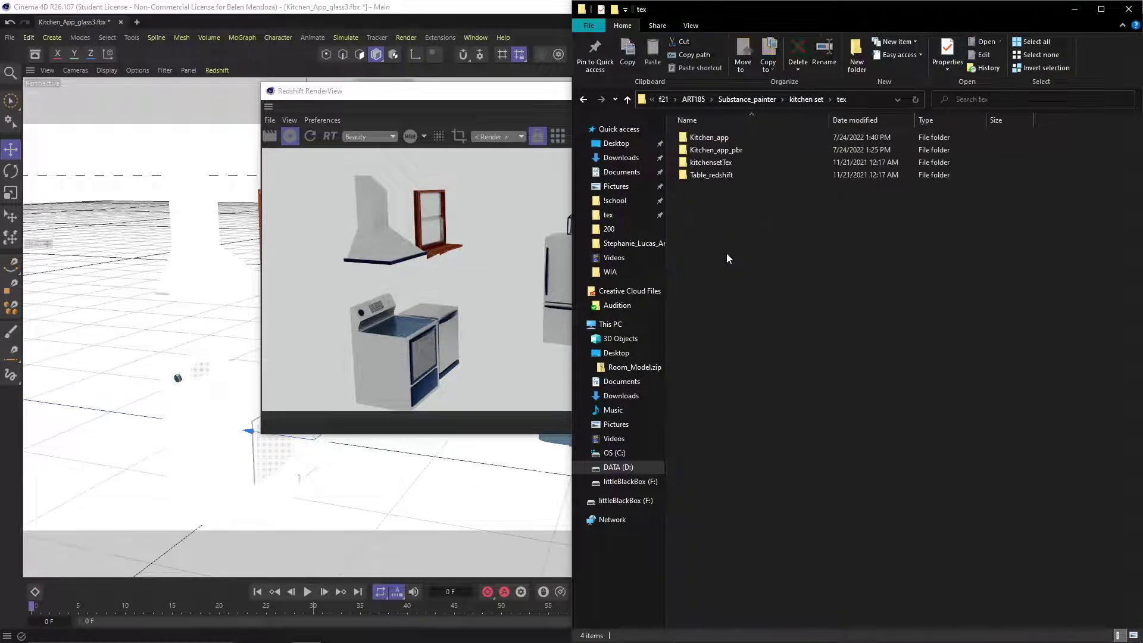
click(806, 99)
double_click(729, 162)
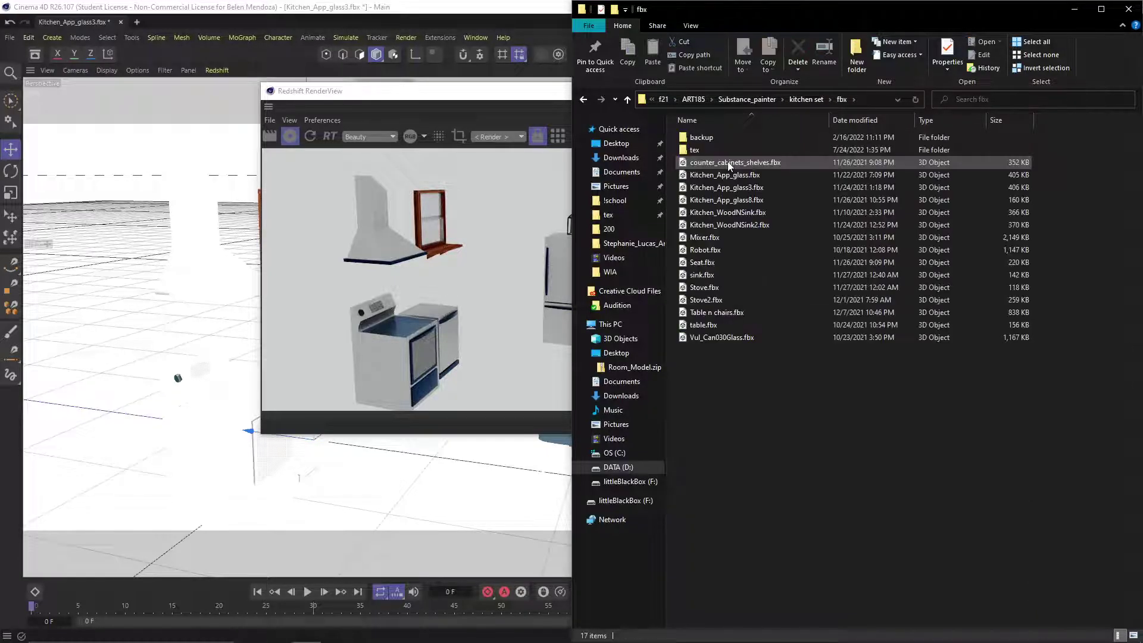
double_click(717, 150)
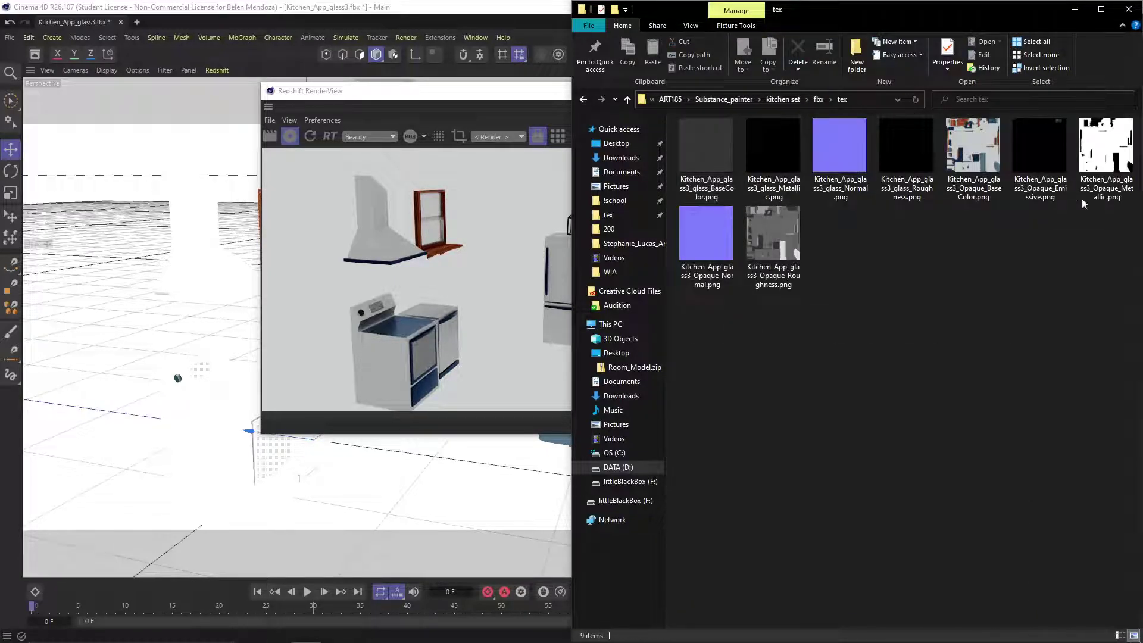
click(1073, 11)
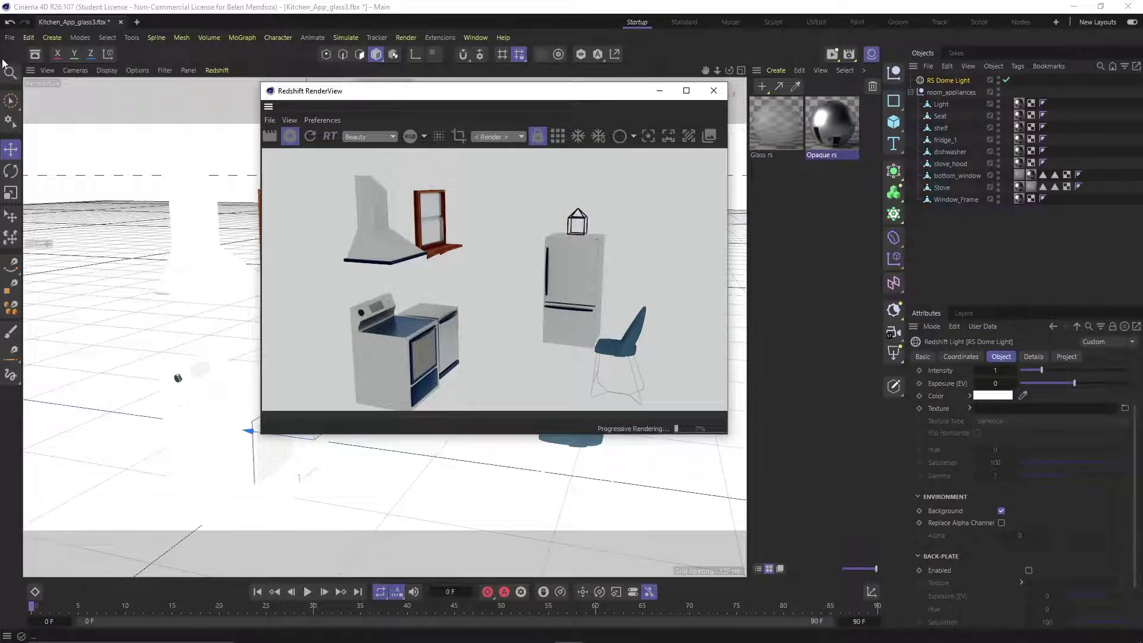
Try the Glow (Kitchen) HDRI from the Asset Browser as the RS Dome Light's texture, and clear it.
click(34, 55)
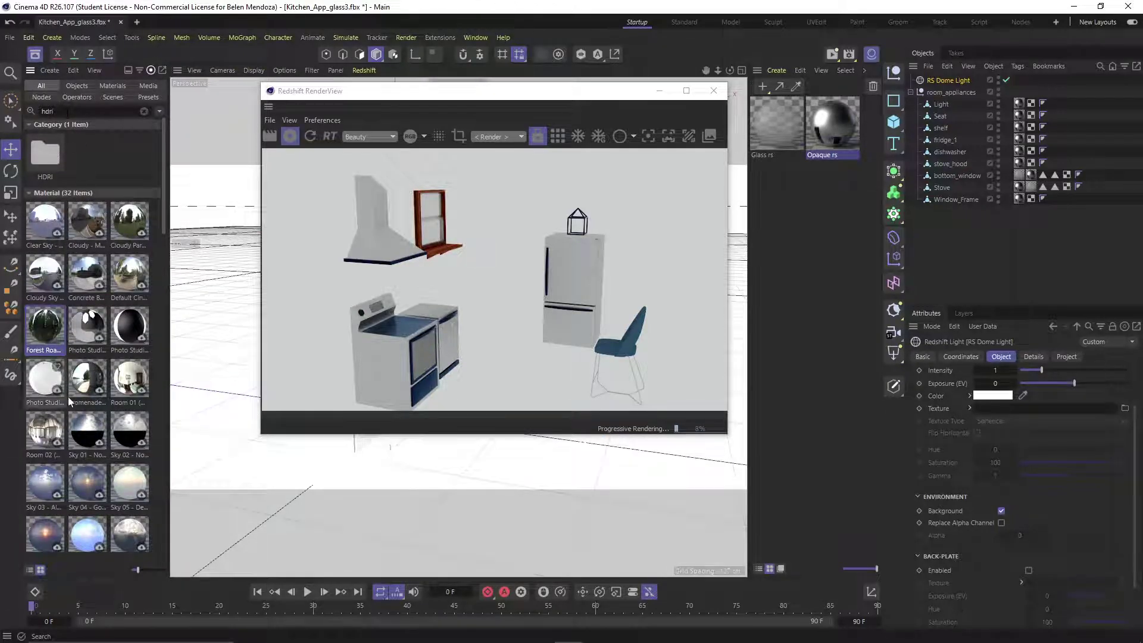
scroll(87, 332, down, 10)
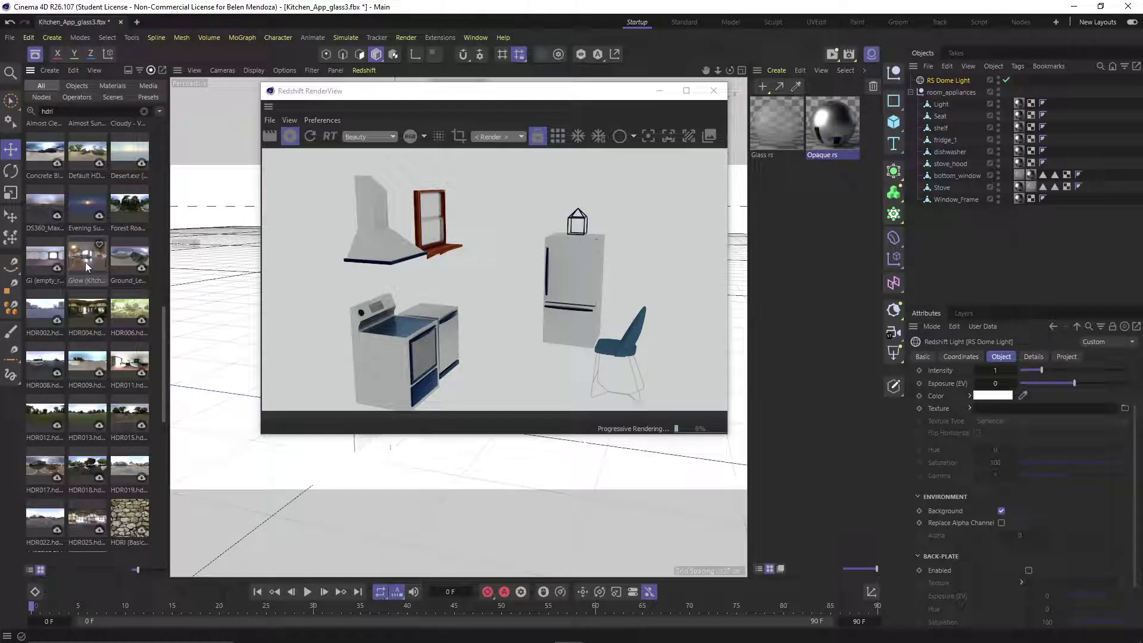
drag(85, 262, 1020, 415)
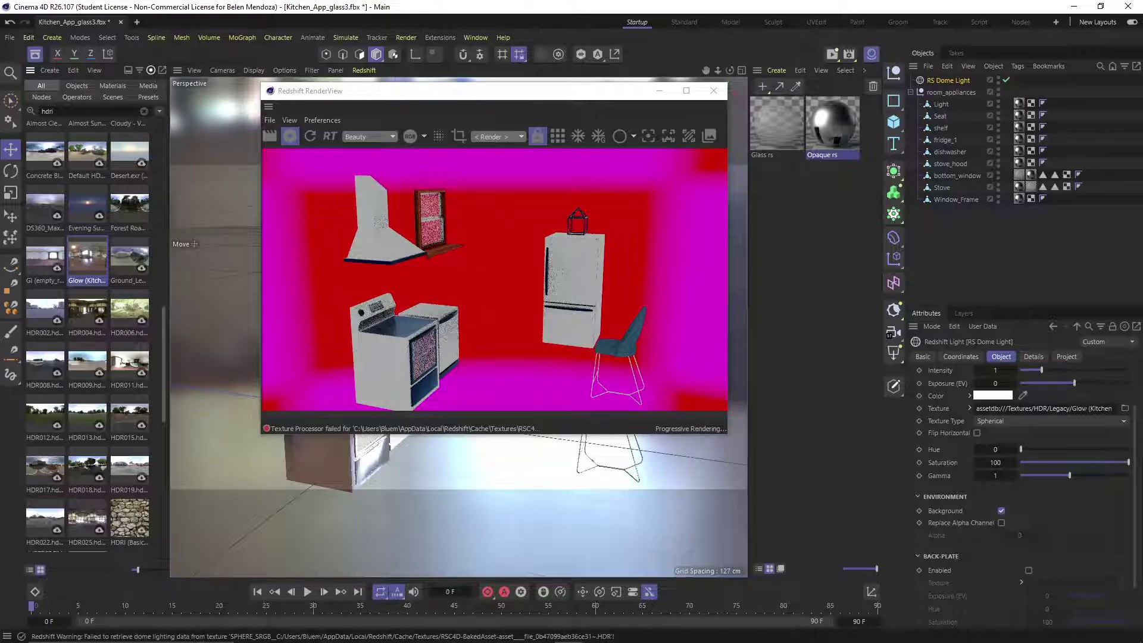
click(1019, 412)
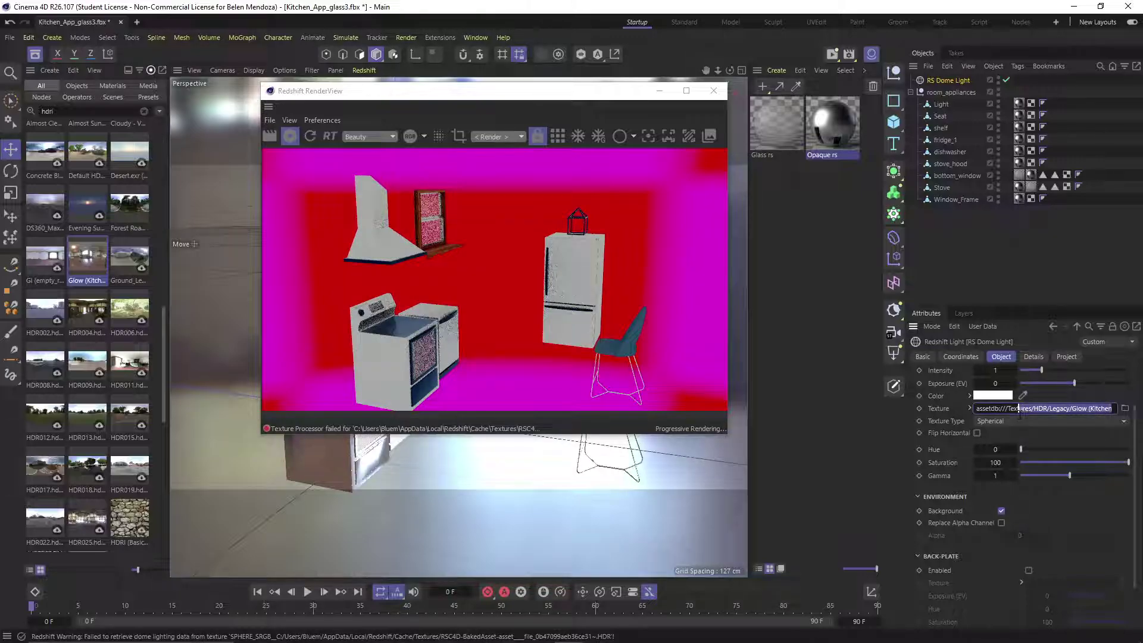
key(BackSpace)
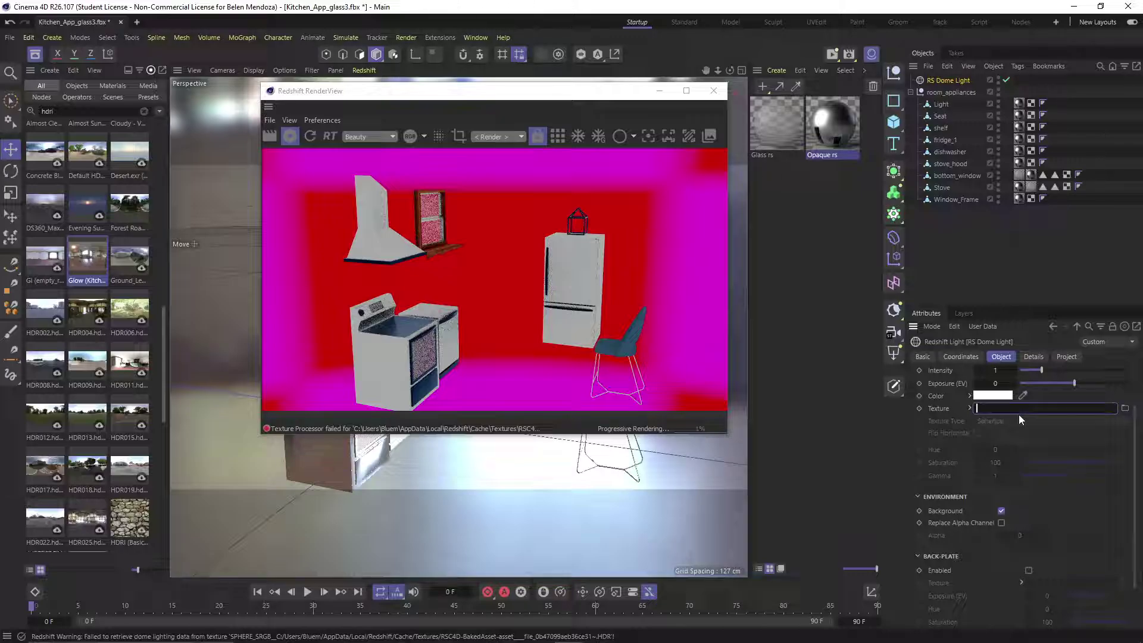
key(Return)
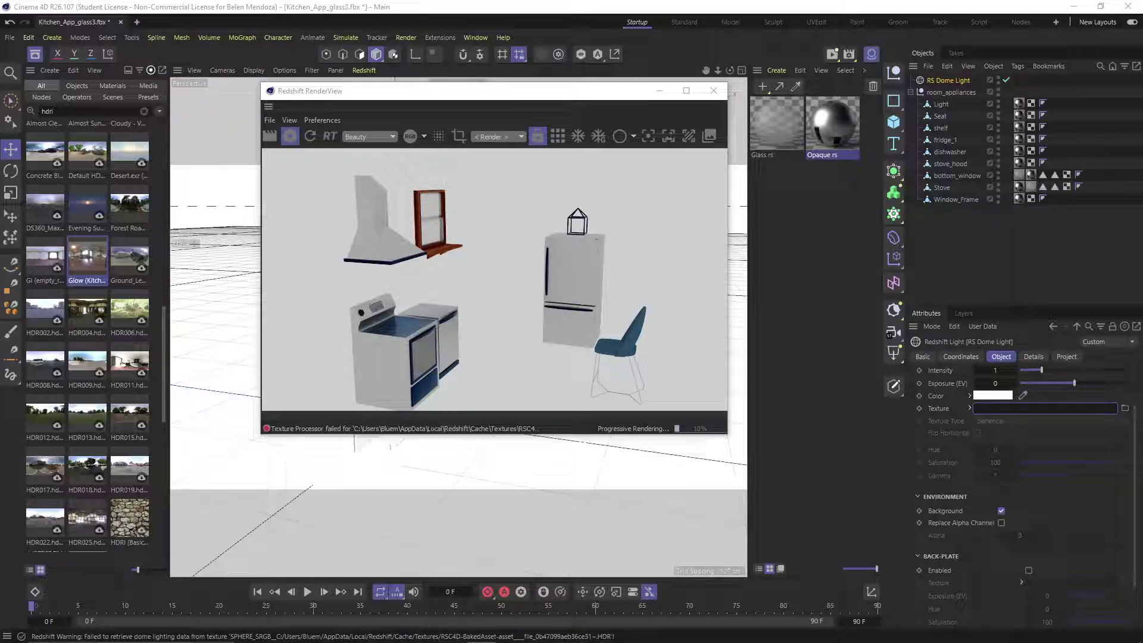
Try kitchen_hdriReflection.hdr from the kitchen set folder as the dome light's texture, copying it to the project, and clear it.
key(alt+Tab)
drag(1053, 117, 773, 118)
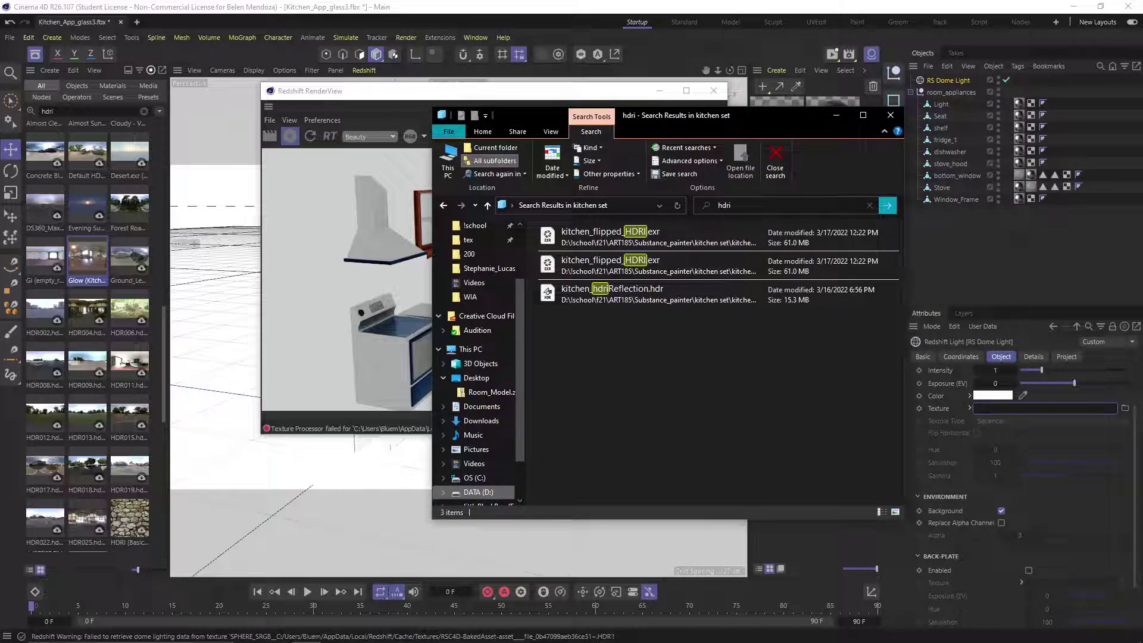
drag(602, 297, 1020, 413)
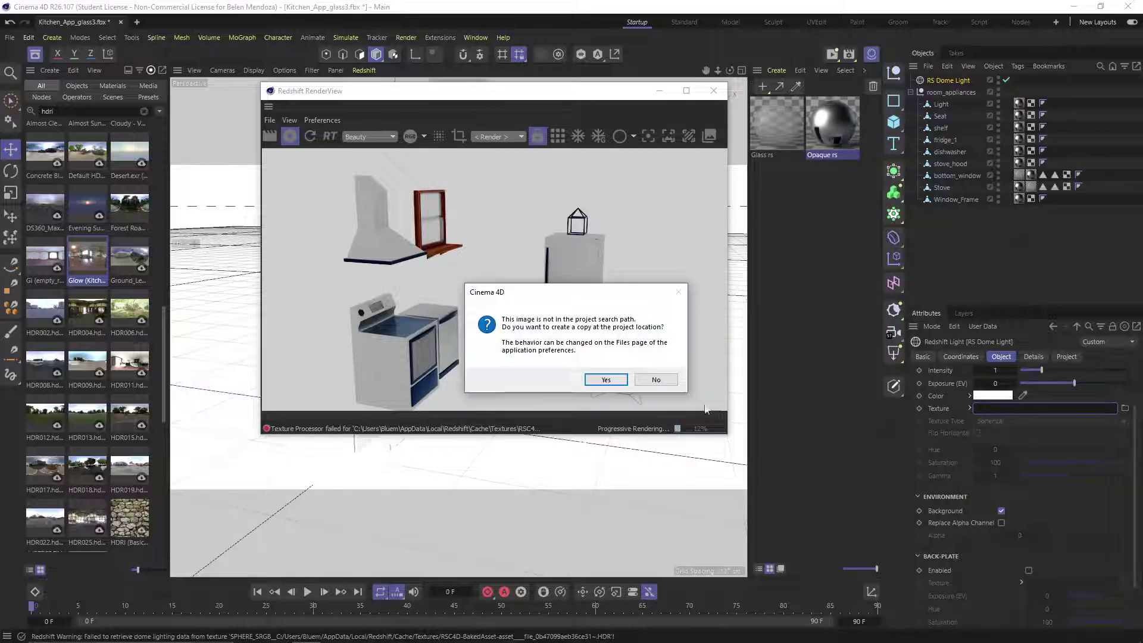
click(606, 380)
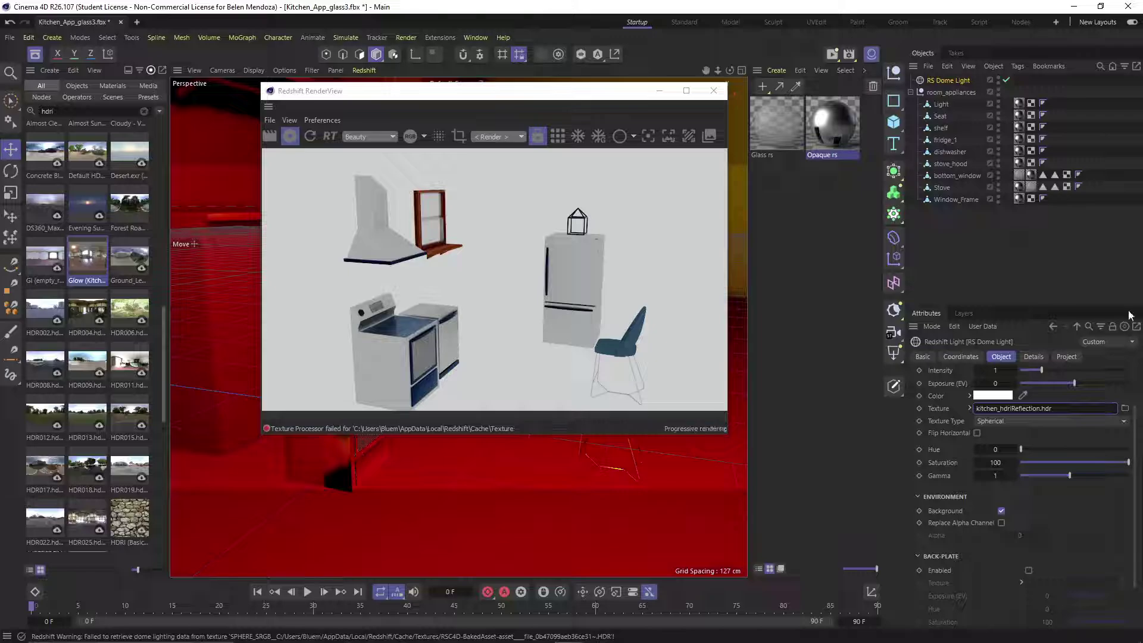
drag(1064, 411, 924, 412)
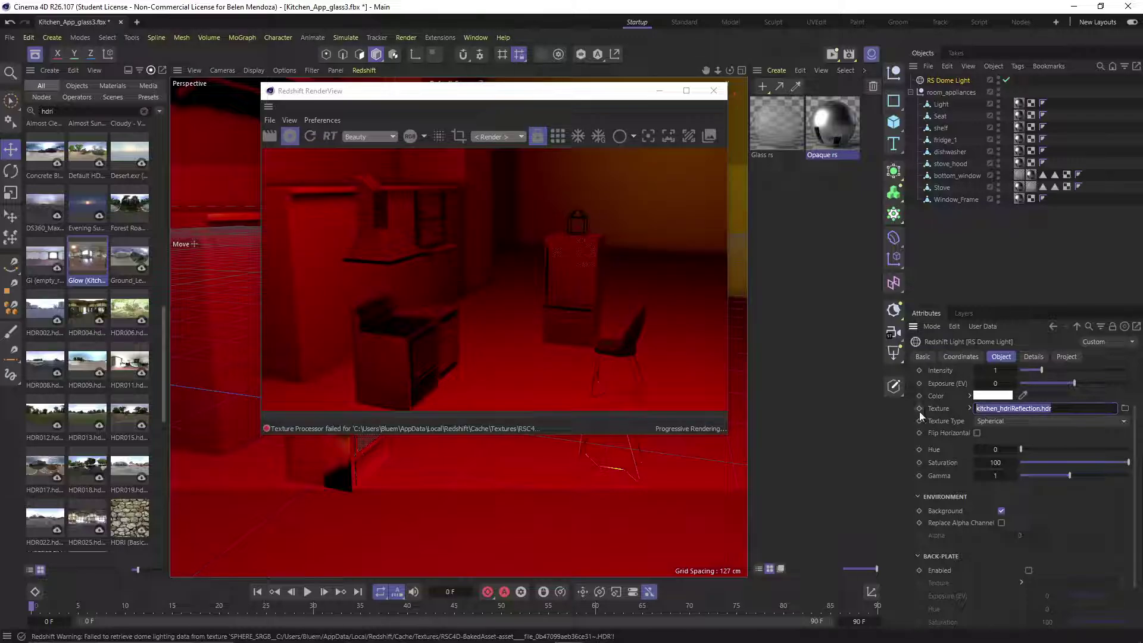
key(BackSpace)
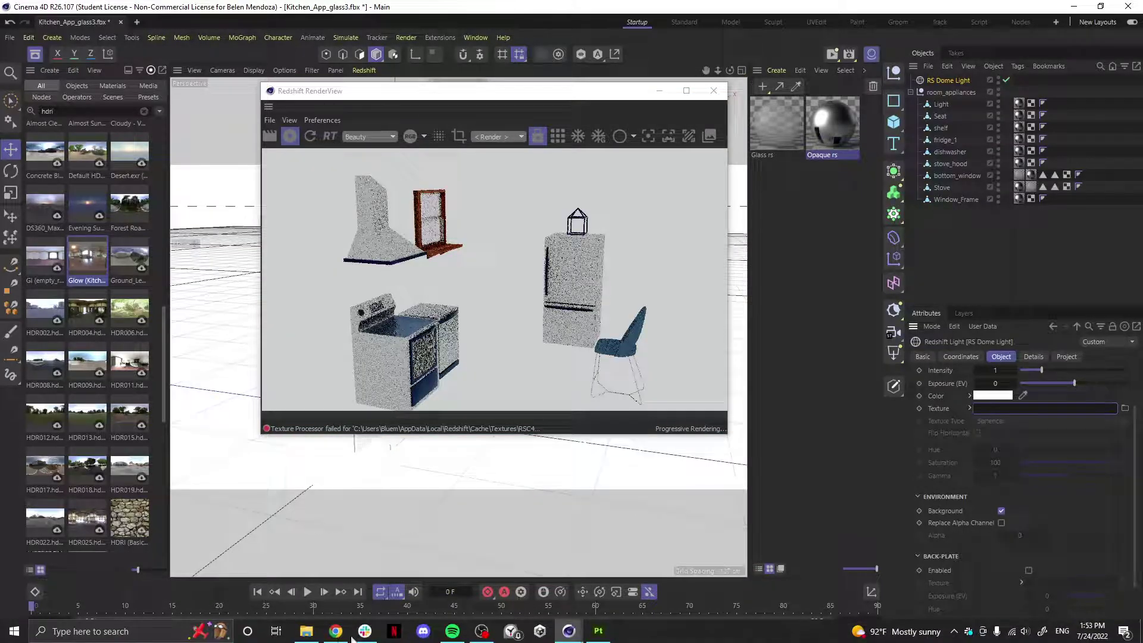
Assign kitchen_flipped_HDRI.exr from File Explorer to the dome light's texture, copying the image to the project location.
click(306, 631)
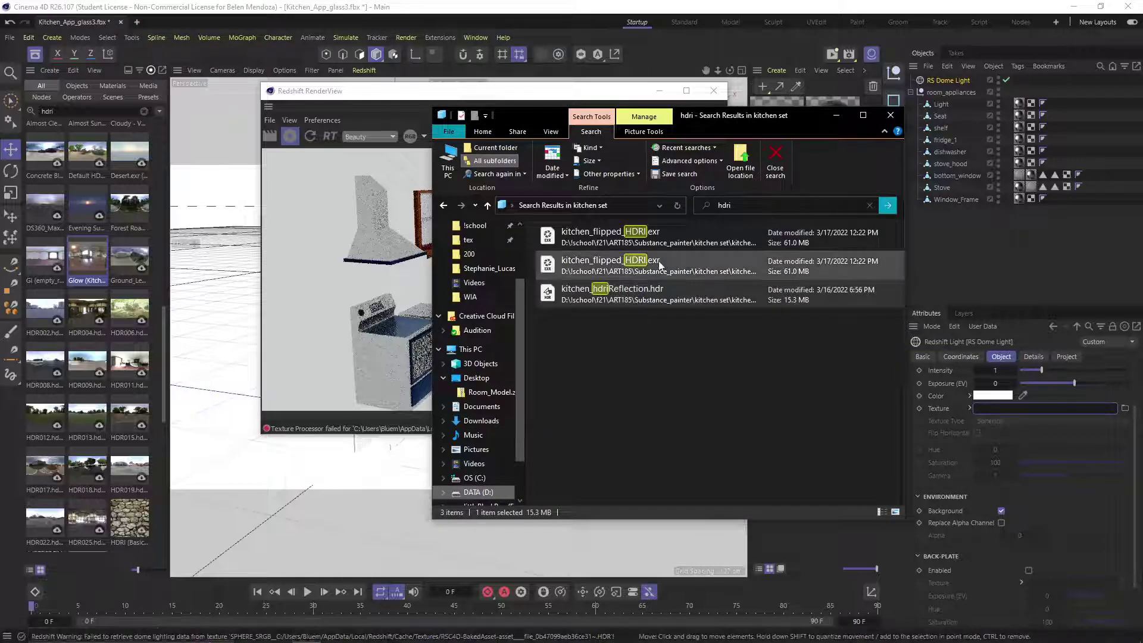
drag(660, 265, 1085, 412)
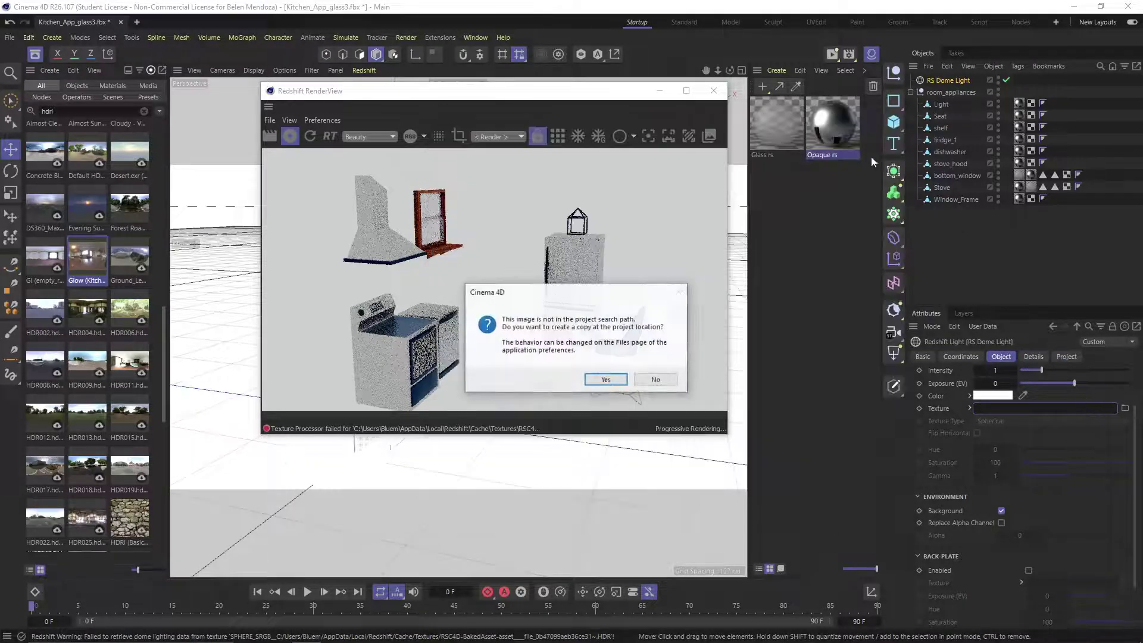
click(606, 379)
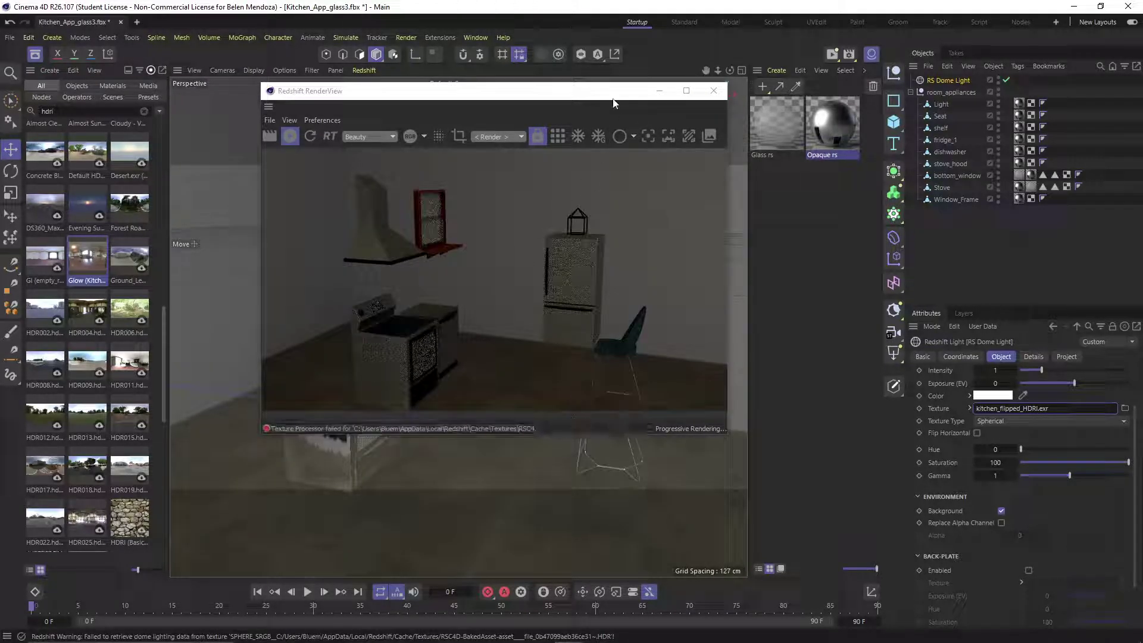
Raise the RS Dome Light's intensity to 4.117.
drag(613, 103, 679, 111)
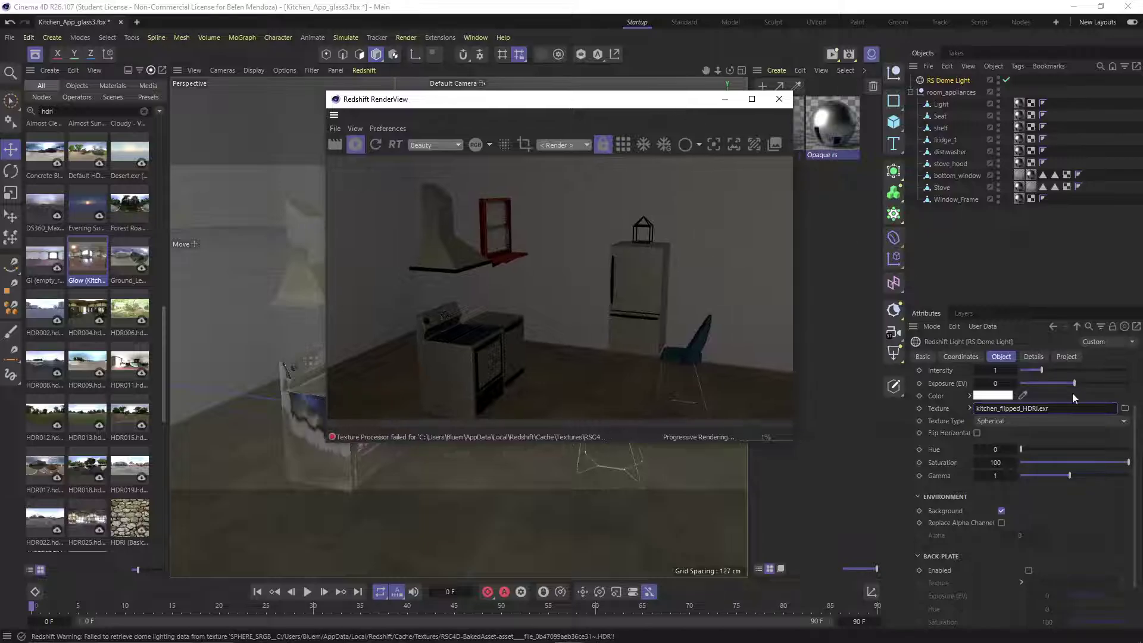
scroll(953, 455, up, 3)
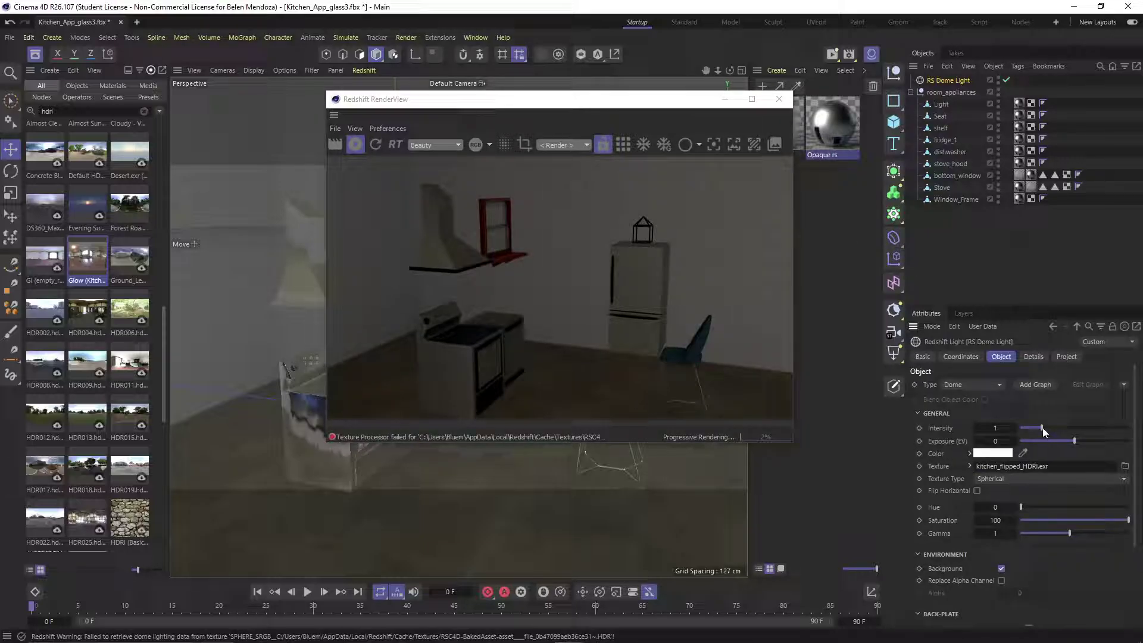
drag(1043, 431, 1103, 428)
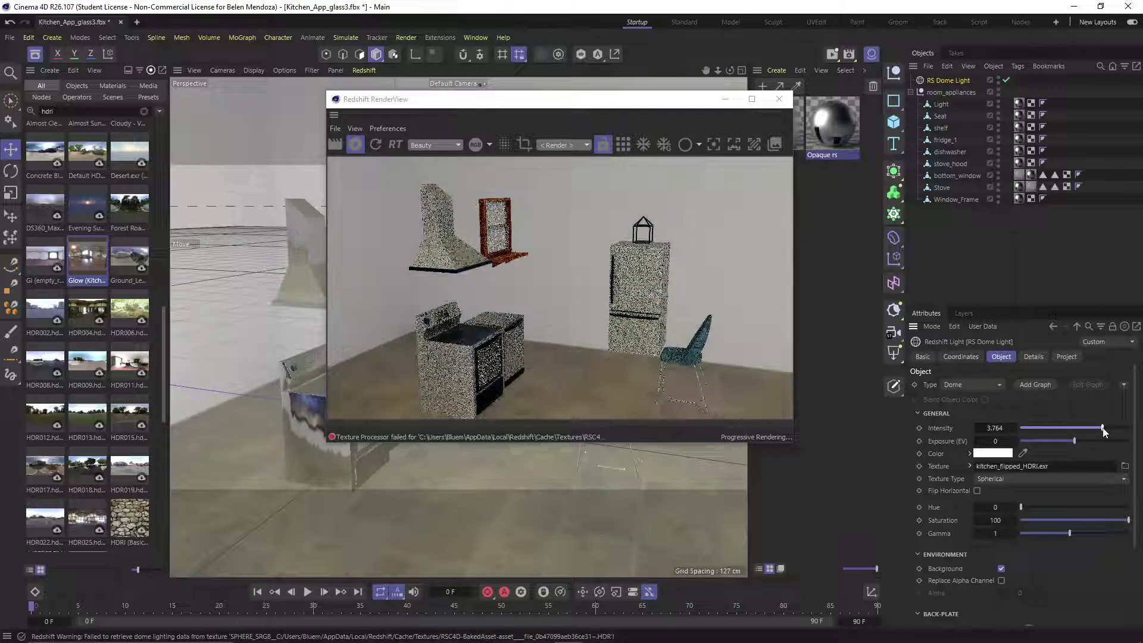
click(1109, 428)
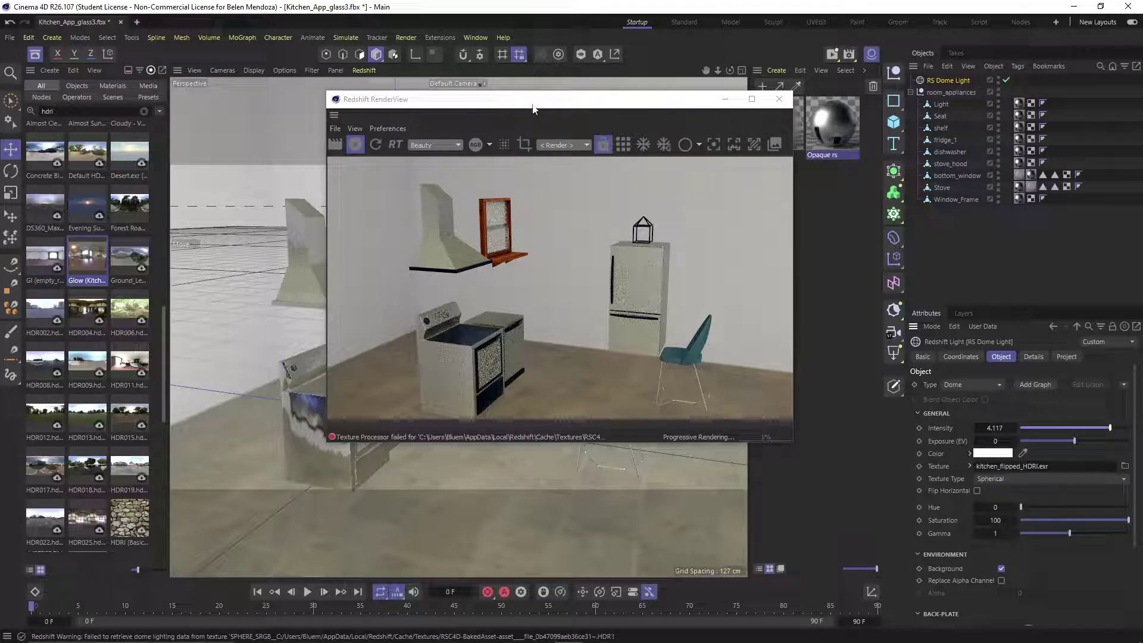
Dock the Redshift RenderView beside the perspective viewport and hide the Material Manager.
drag(526, 102, 483, 93)
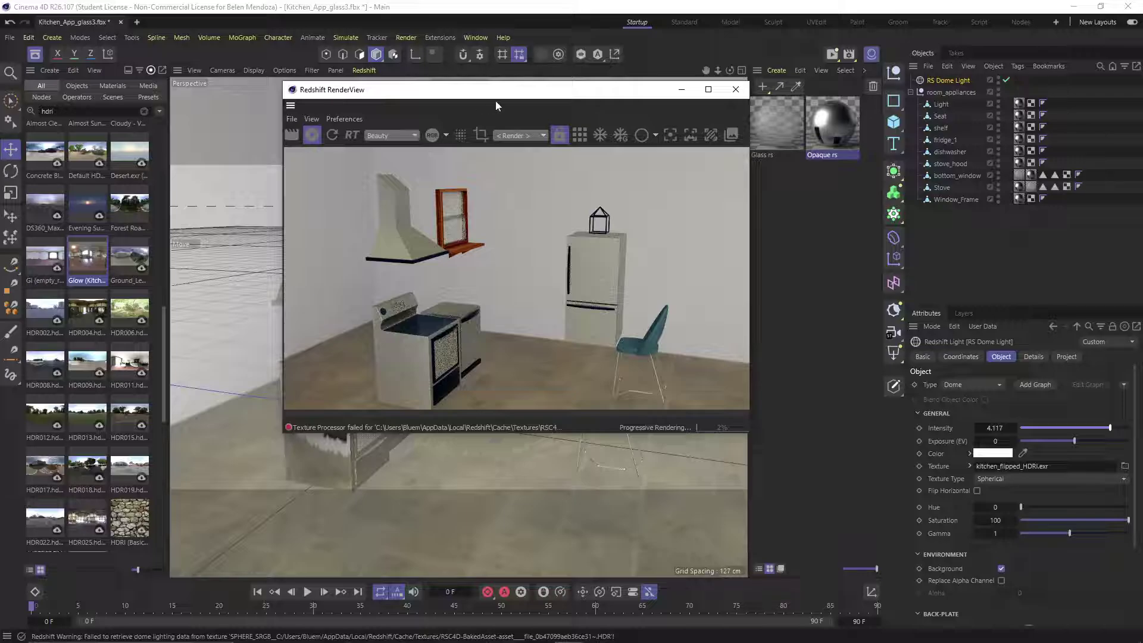
drag(292, 107, 772, 206)
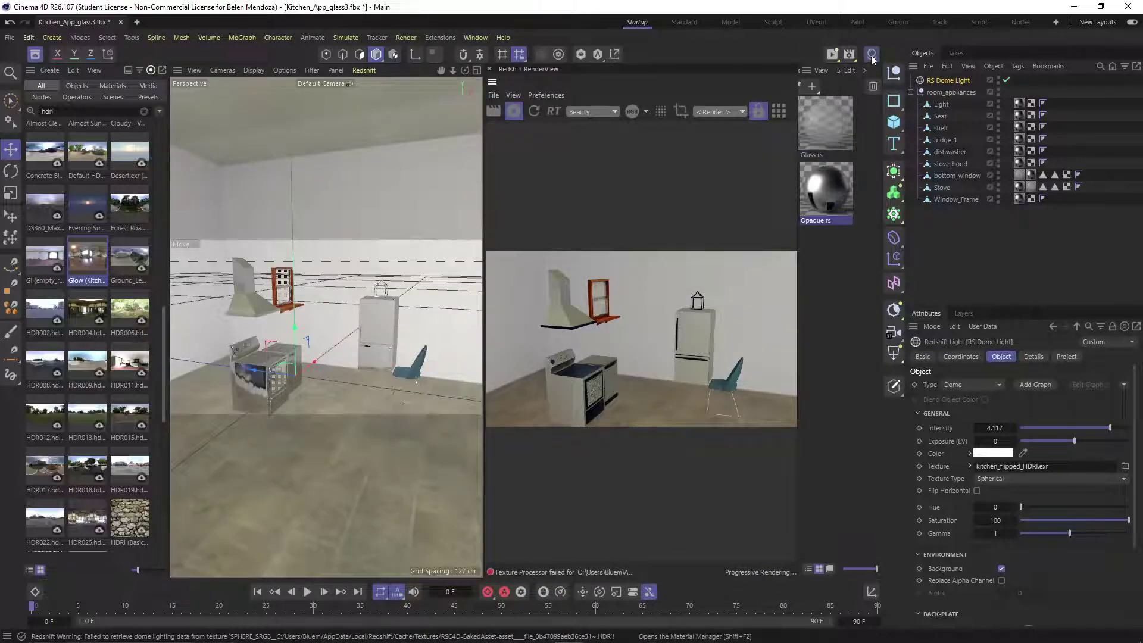
scroll(283, 386, up, 5)
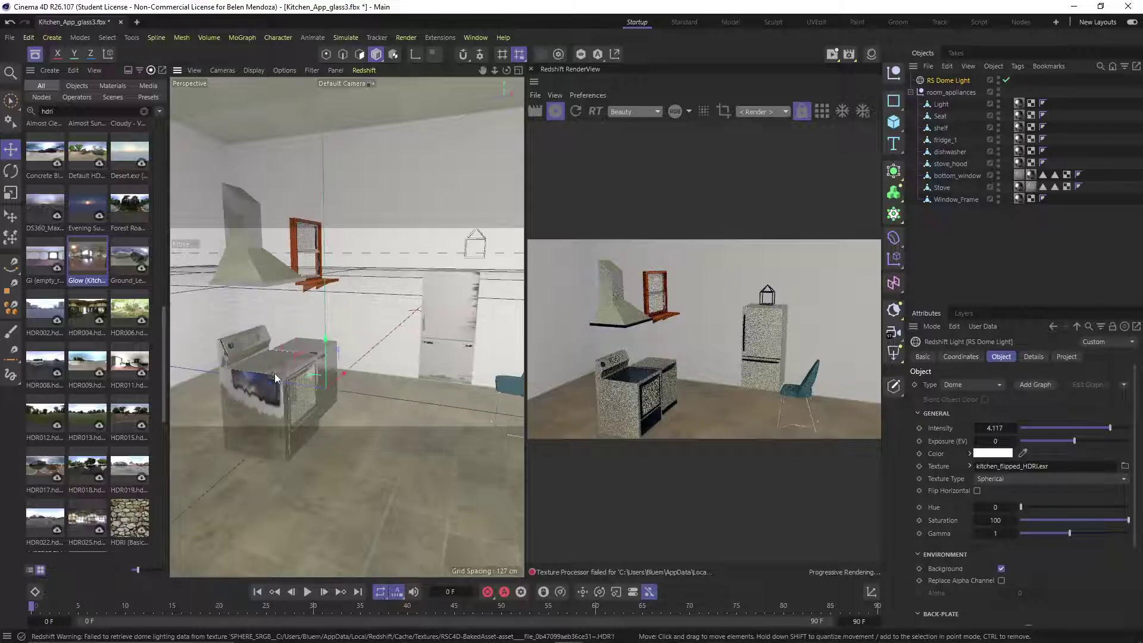
Examine the stove and the window up close from several angles, comparing the viewport with the Redshift render.
scroll(283, 386, up, 5)
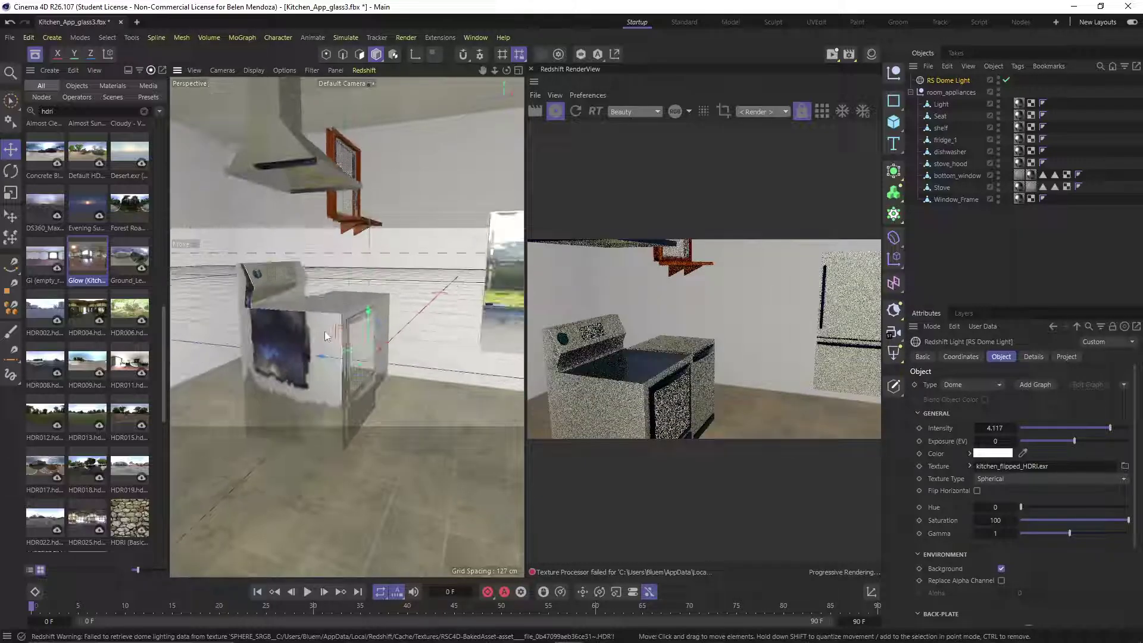
alt+drag(327, 321, 342, 292)
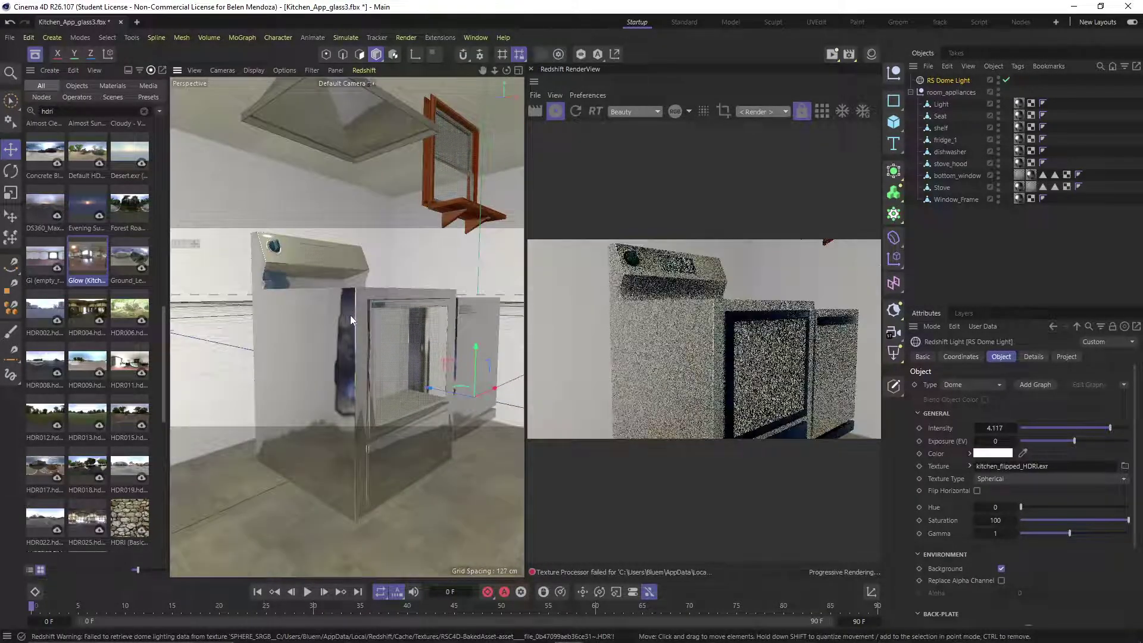
scroll(350, 316, up, 3)
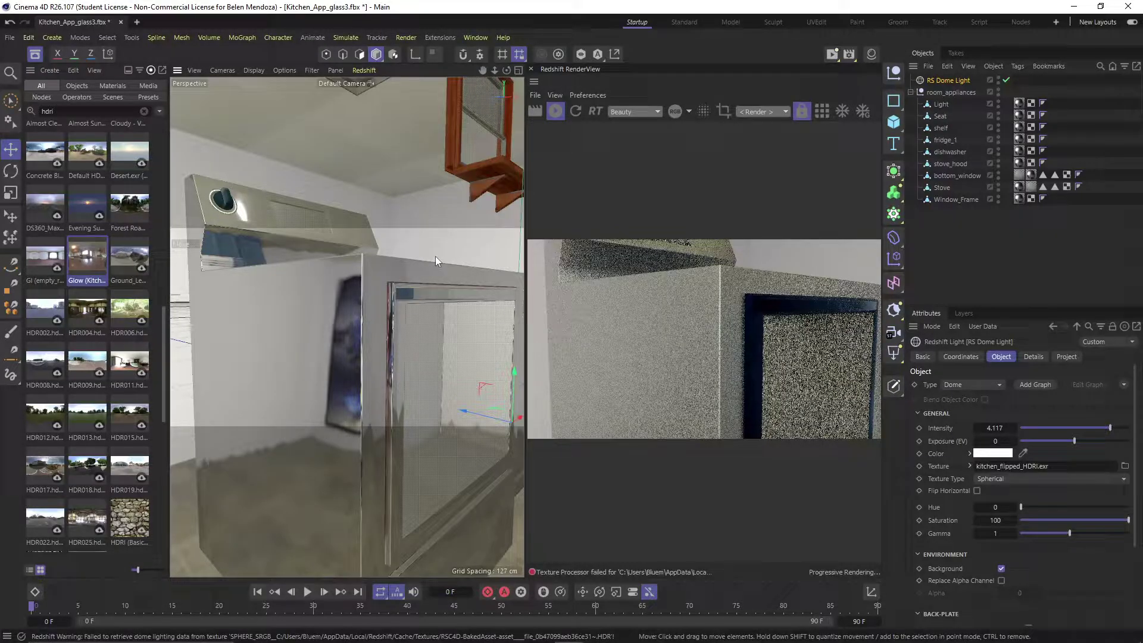
scroll(436, 257, down, 2)
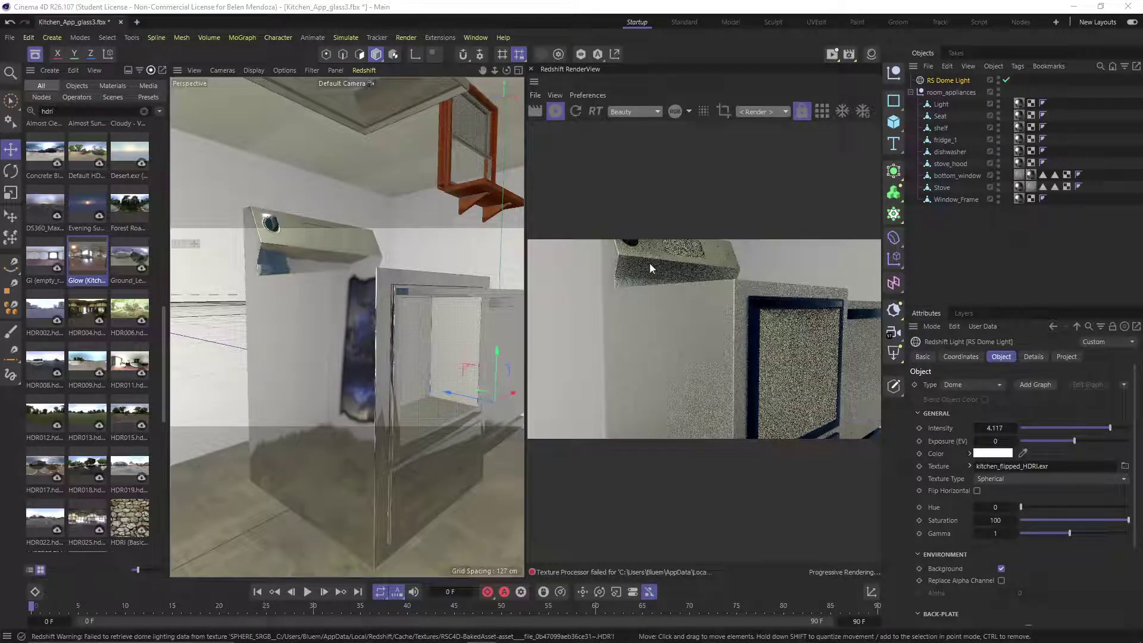
click(369, 284)
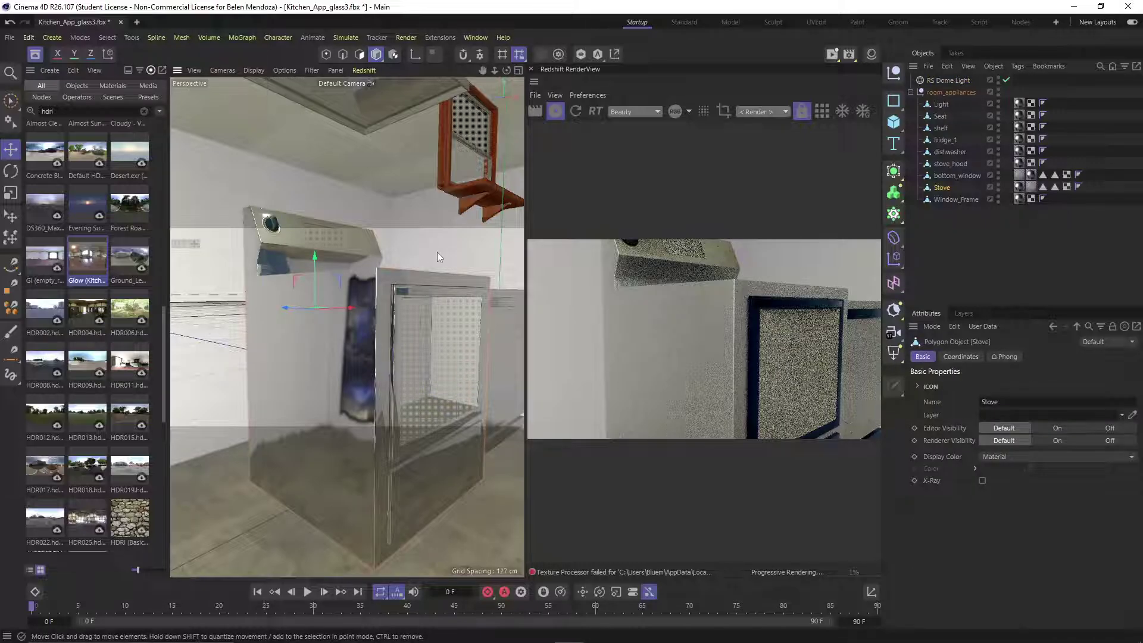
scroll(382, 343, down, 3)
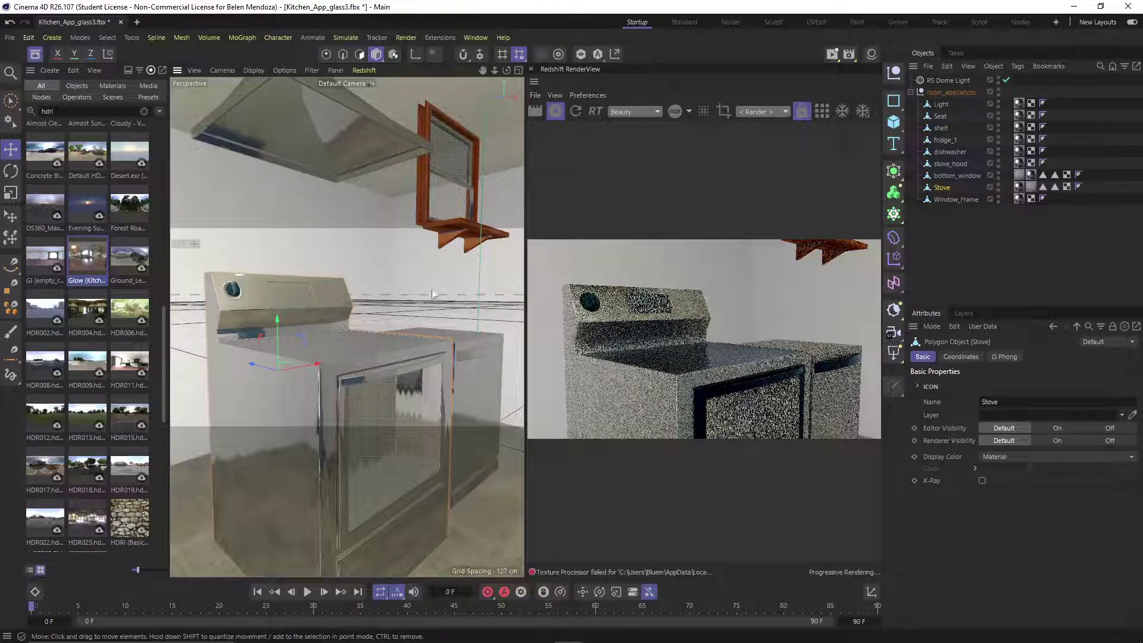
alt+drag(447, 257, 409, 274)
alt+drag(347, 327, 572, 323)
scroll(318, 272, up, 3)
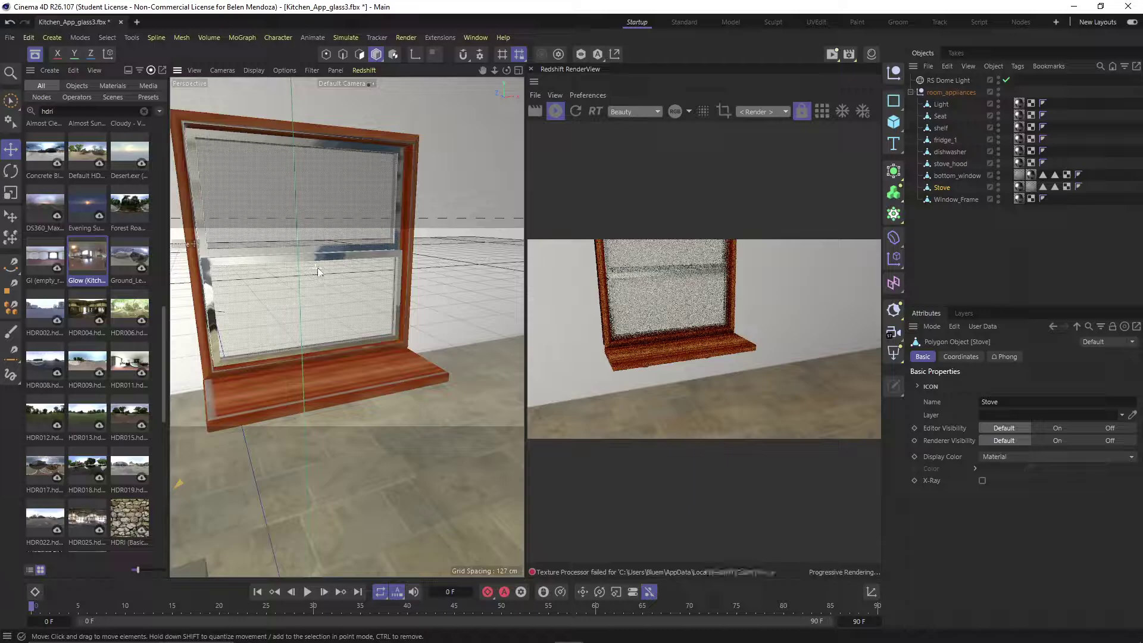
Render the whole window with its sill in the Redshift RenderView, and stop the live rendering.
alt+drag(303, 309, 290, 297)
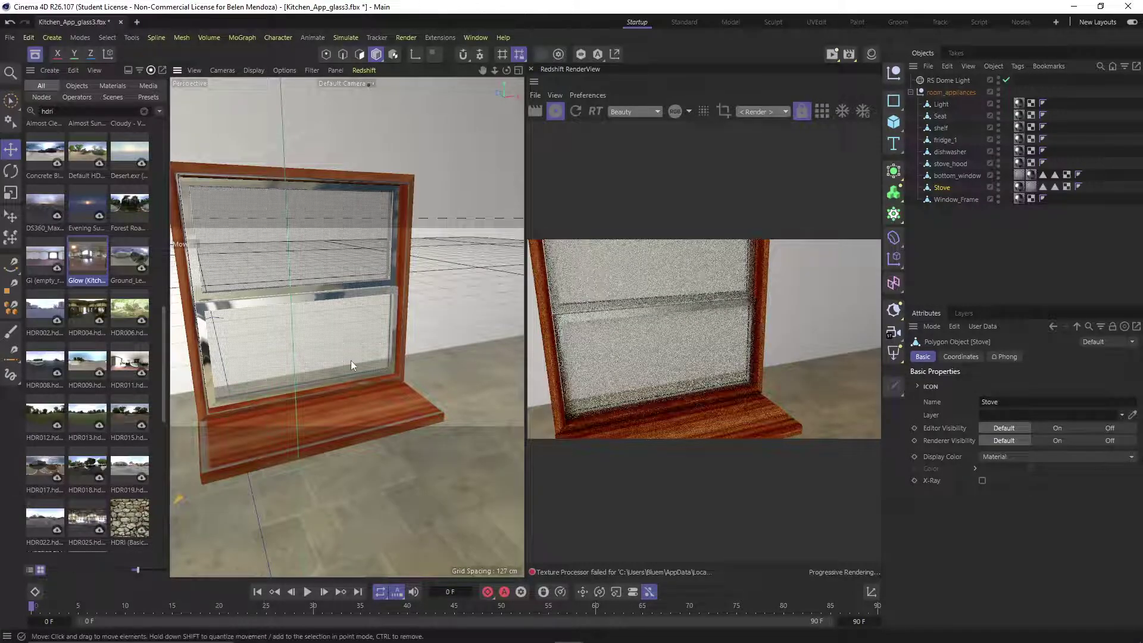
scroll(351, 360, down, 3)
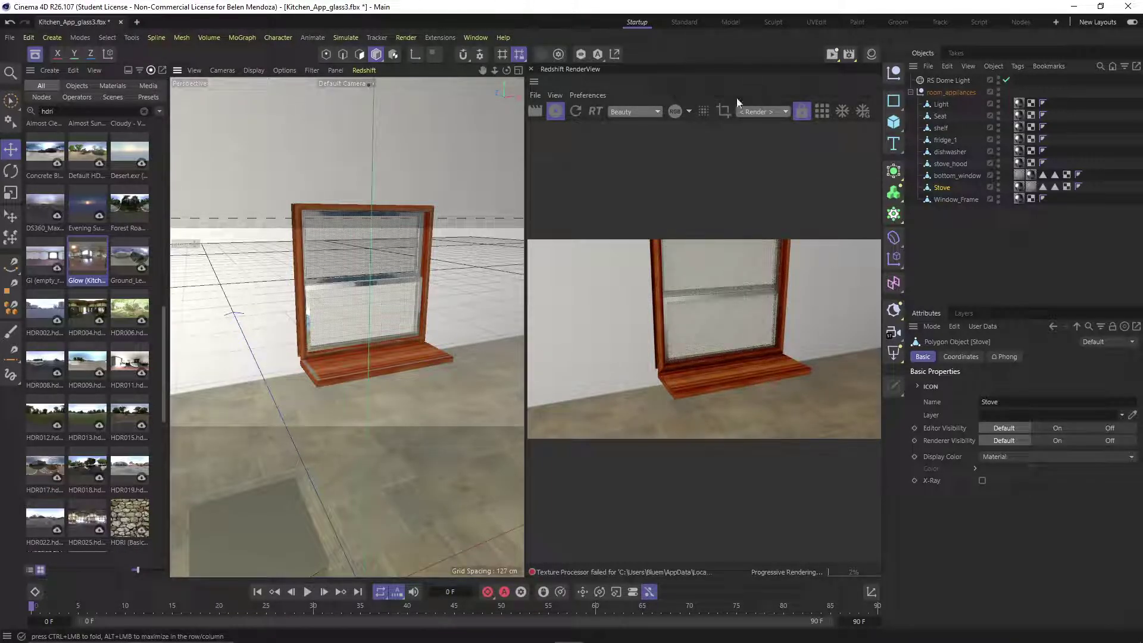
click(555, 113)
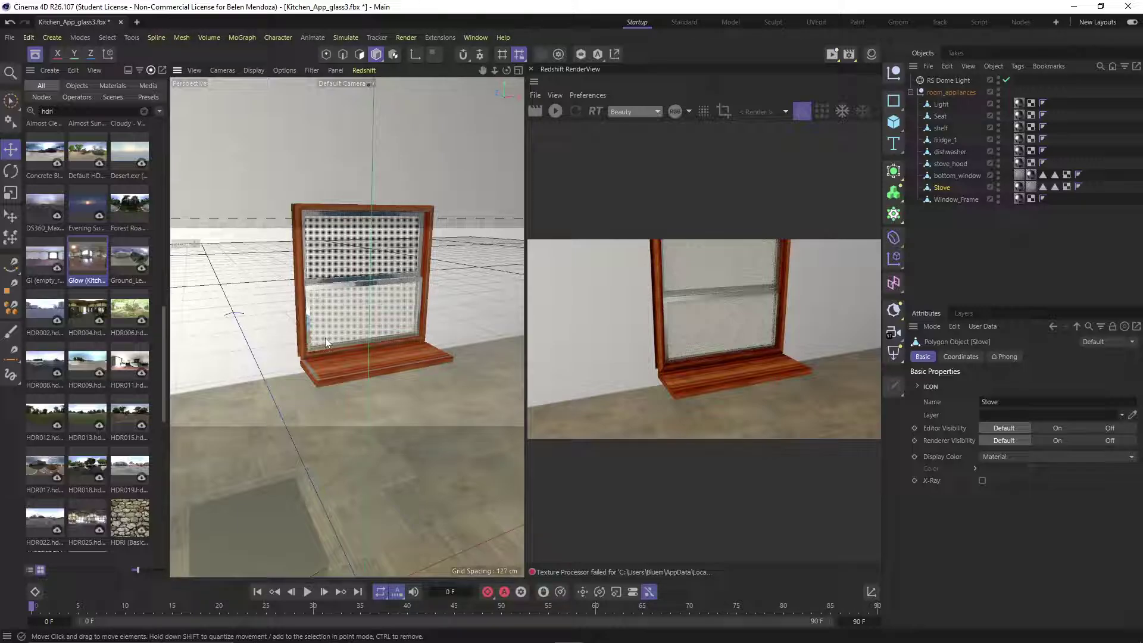
Check the stove, hood and fridge in the perspective viewport, and hide the Asset Browser to enlarge the viewport and RenderView.
scroll(325, 337, down, 10)
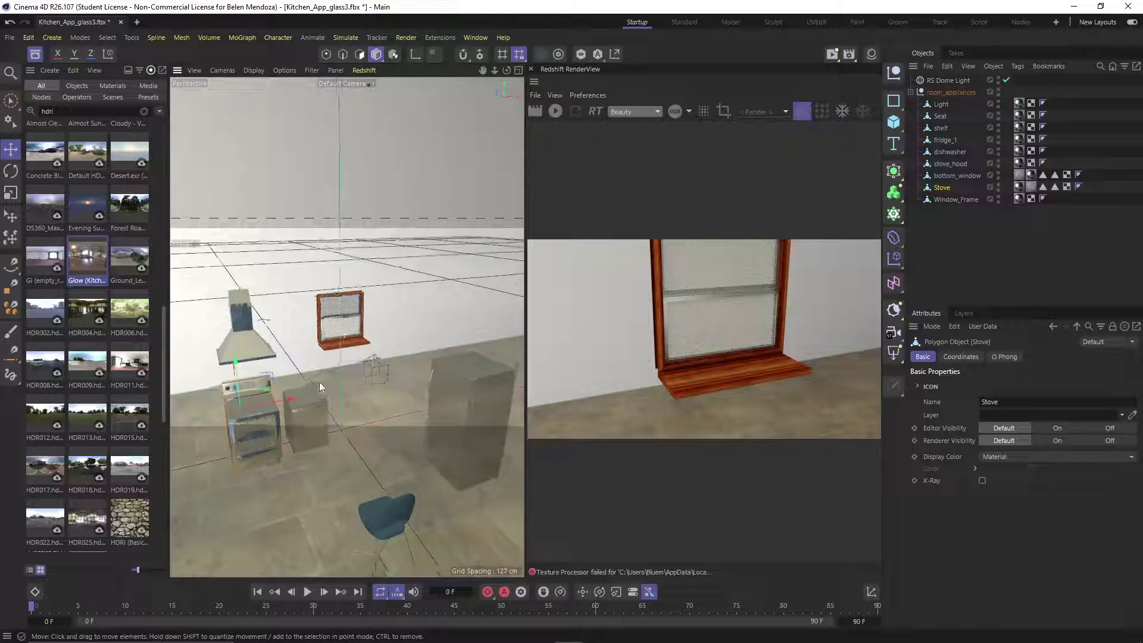
alt+drag(319, 381, 411, 335)
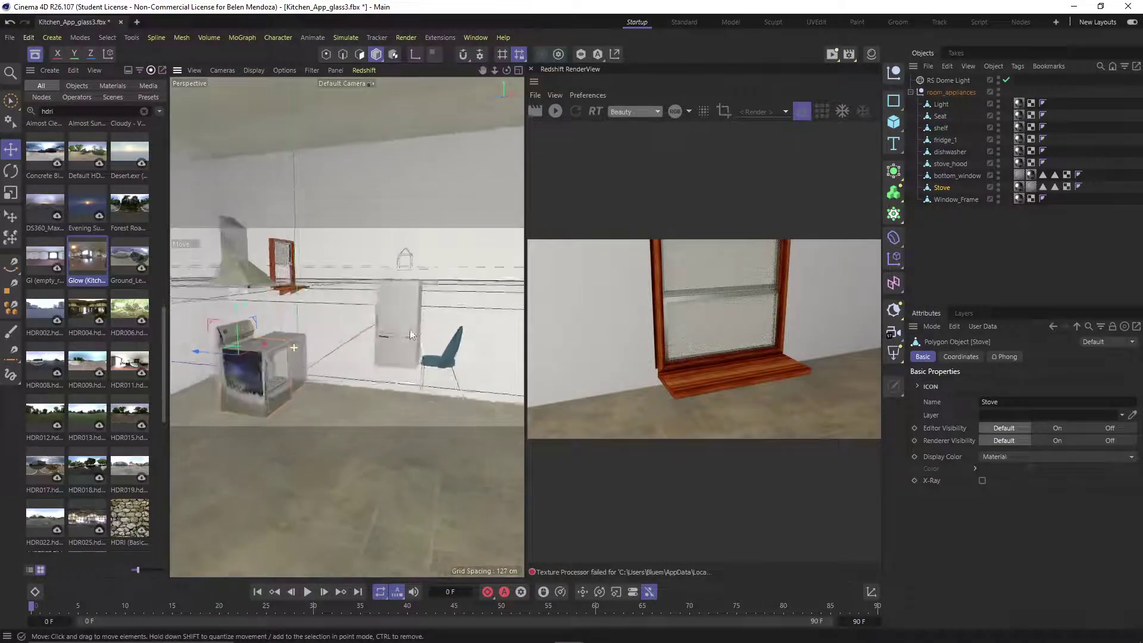
scroll(374, 342, up, 3)
scroll(376, 343, up, 3)
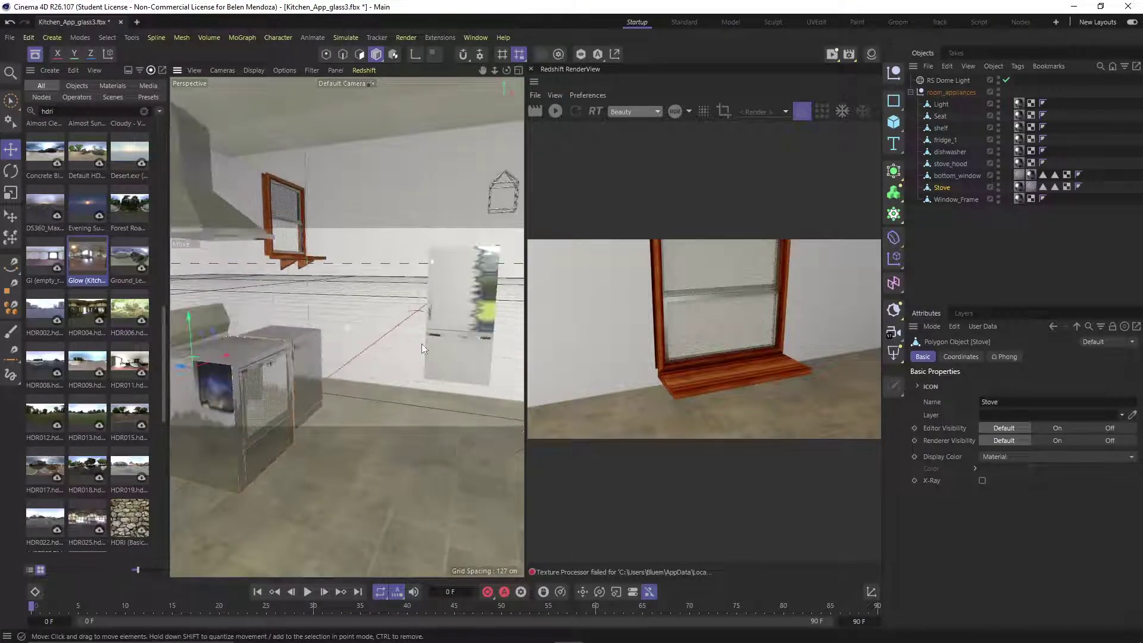
scroll(421, 344, down, 4)
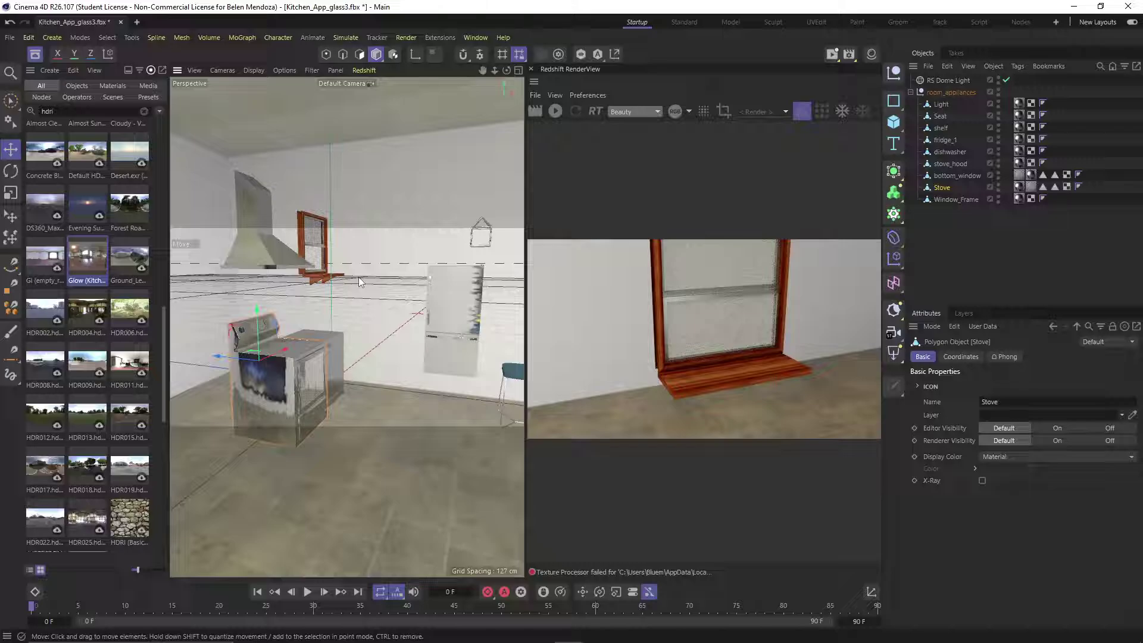
scroll(292, 391, up, 2)
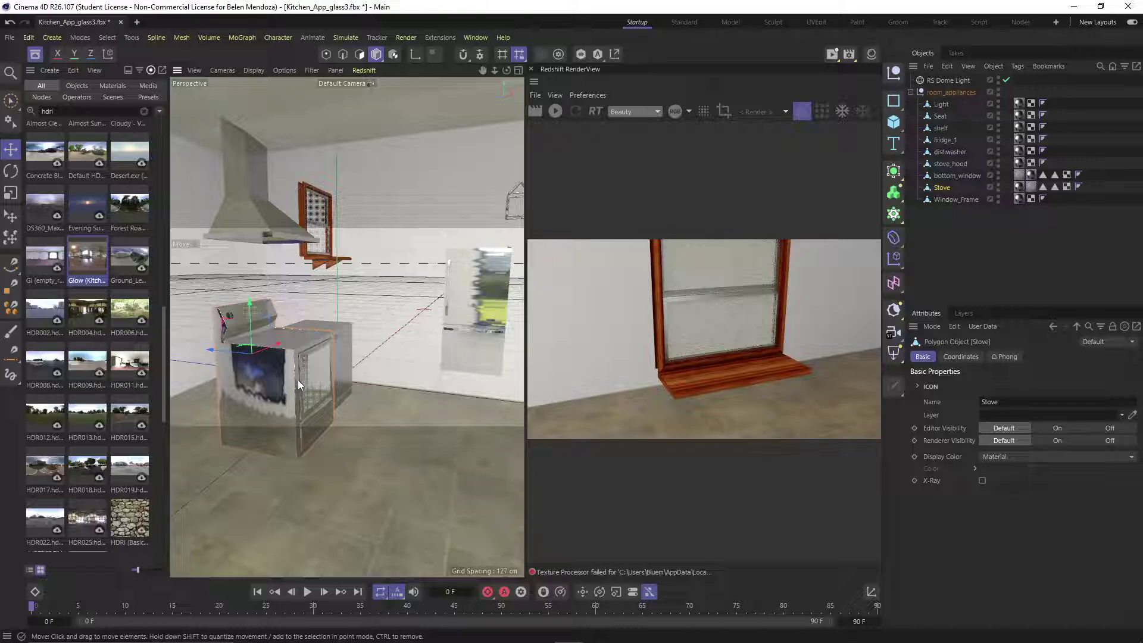
click(34, 54)
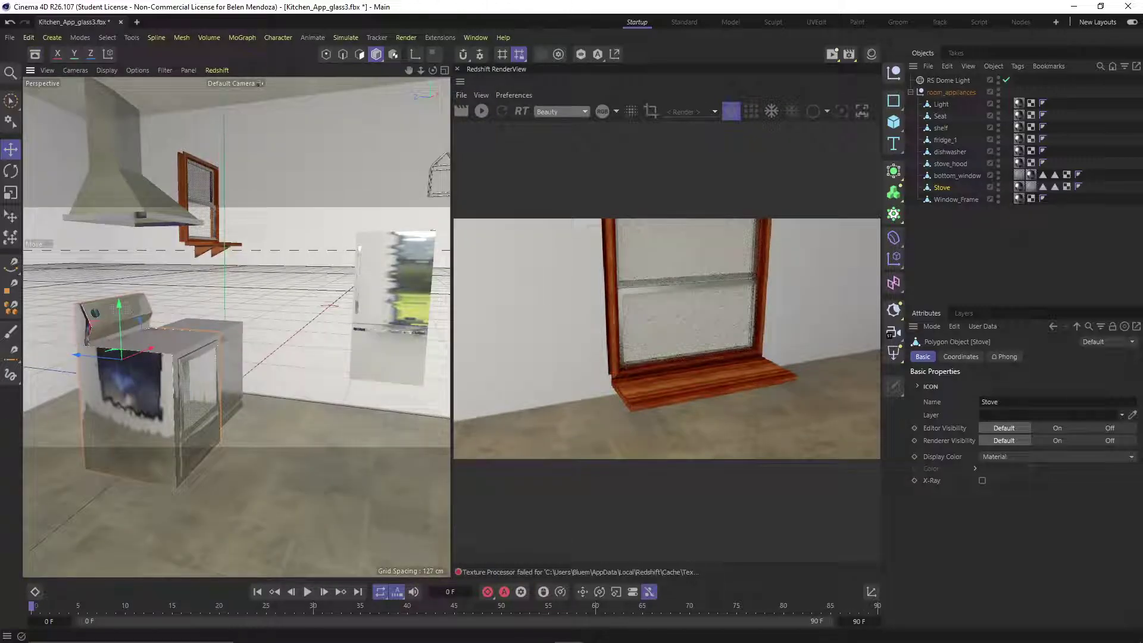